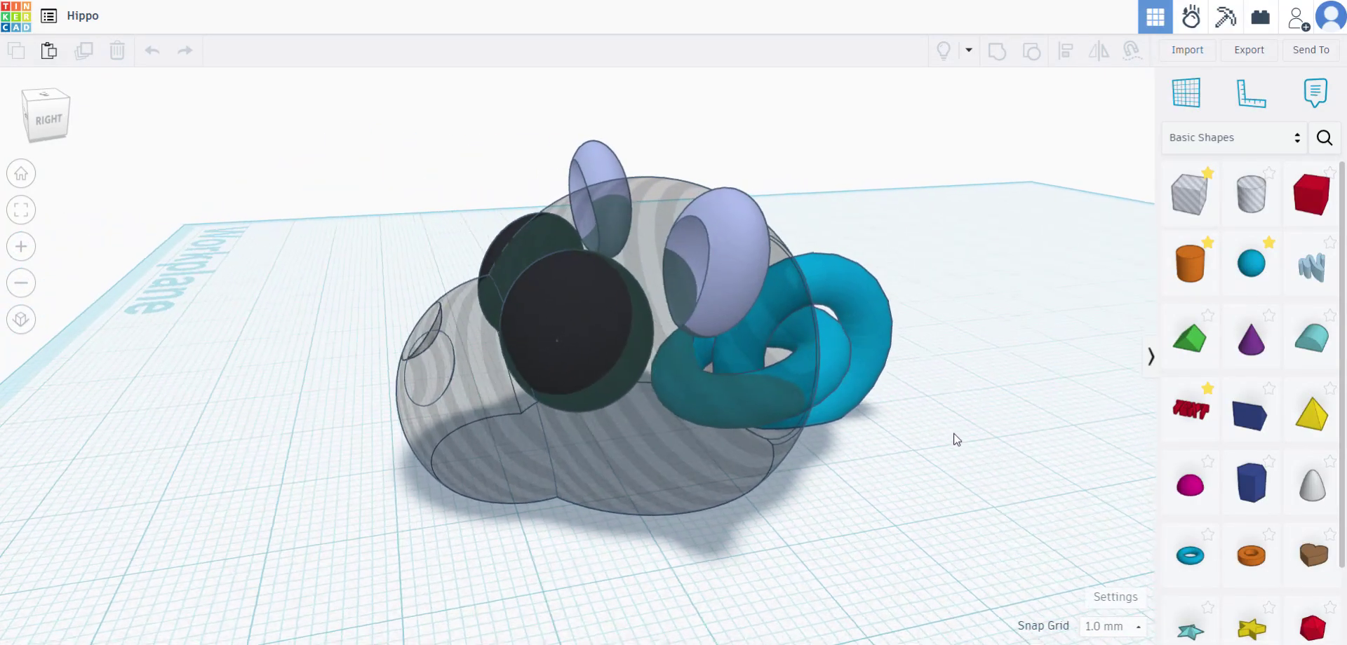
- Change the hippo's head from a transparent hole to a solid lavender-blue shape
{"action": "right_click_drag", "start_coordinate": [955, 440], "coordinate": [771, 420]}
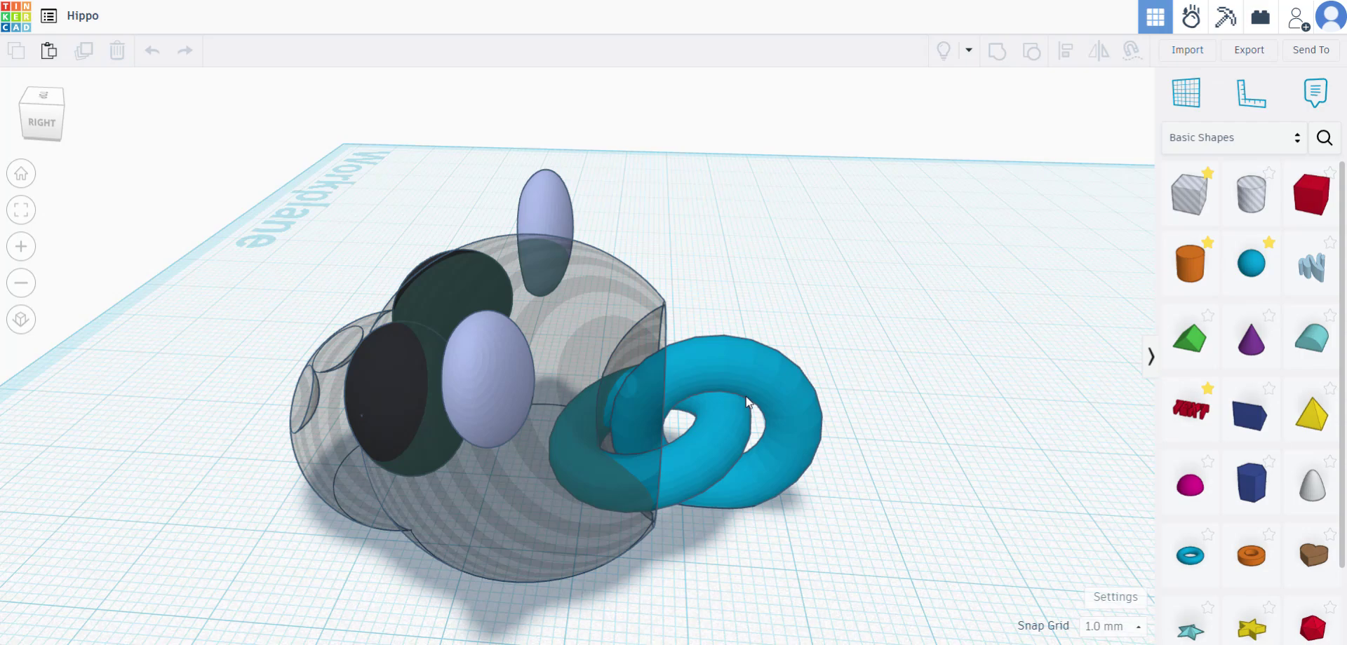
{"action": "left_click", "coordinate": [693, 346]}
{"action": "scroll", "coordinate": [661, 389], "scroll_direction": "up", "scroll_amount": 5}
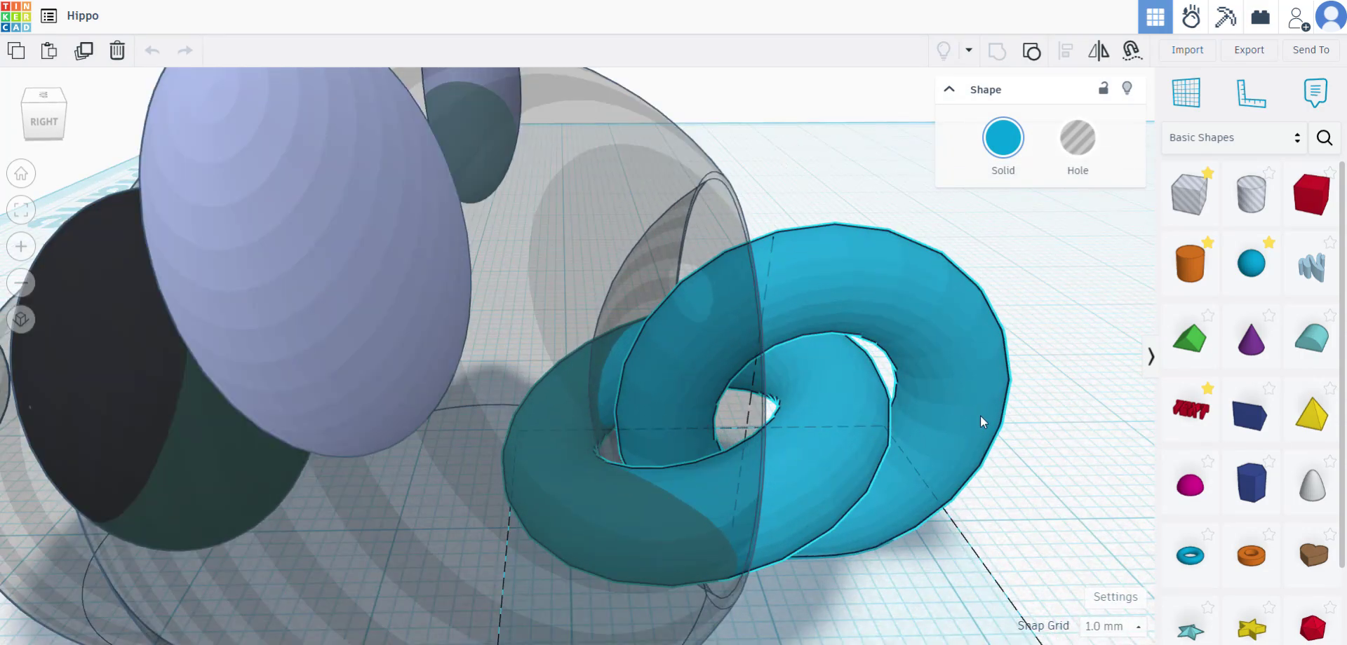
{"action": "scroll", "coordinate": [980, 415], "scroll_direction": "down", "scroll_amount": 5}
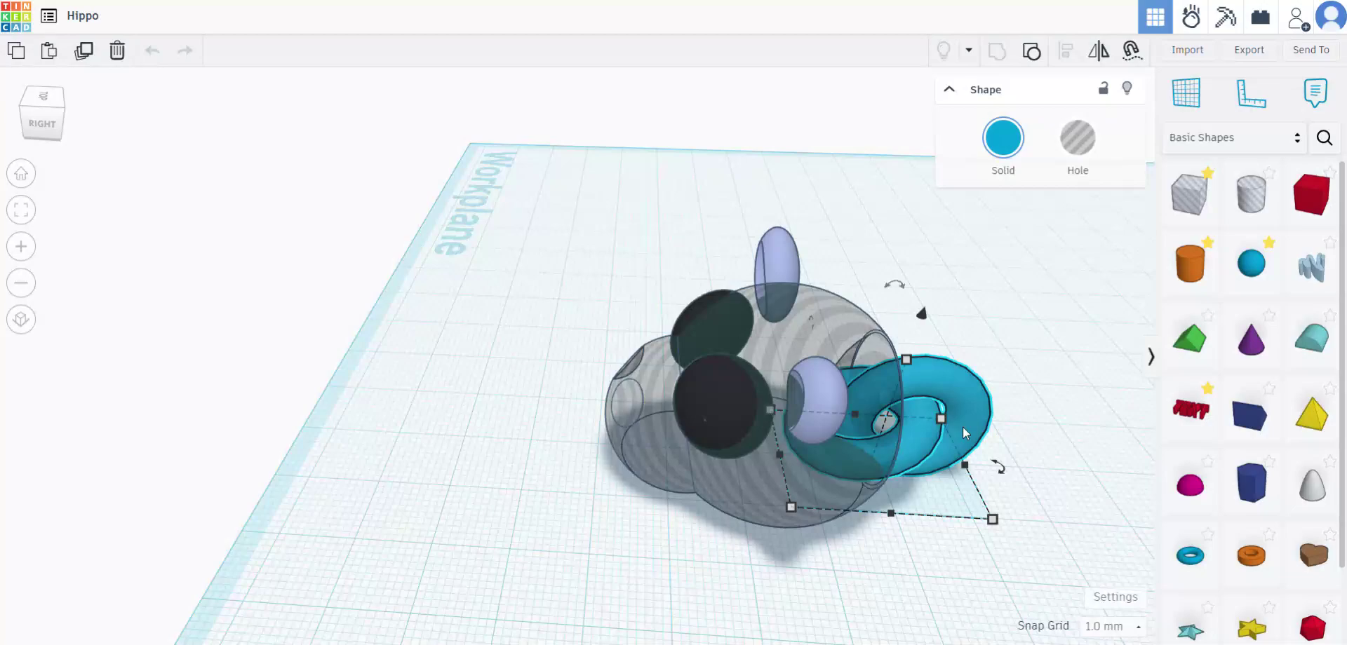
{"action": "left_click", "coordinate": [839, 353]}
{"action": "key", "text": "f"}
{"action": "left_click", "coordinate": [1003, 138]}
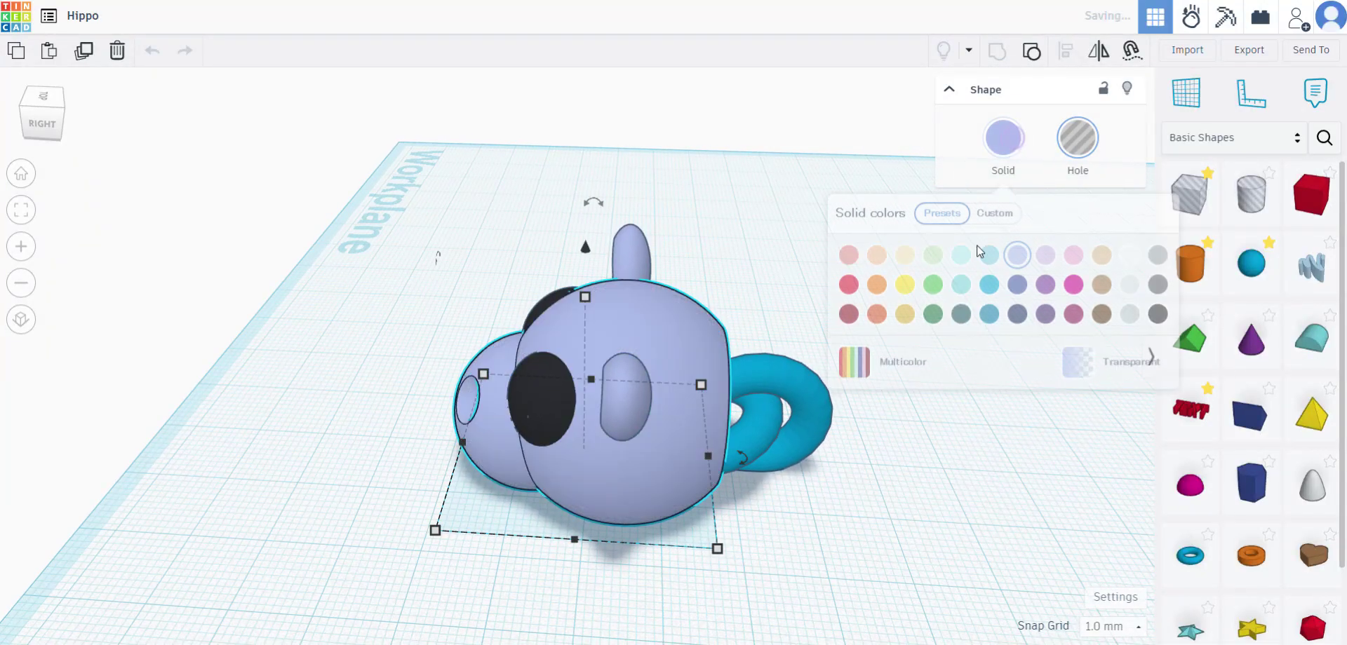
{"action": "left_click", "coordinate": [914, 489]}
- Find the hi-res sphere ii among the community shapes by searching for "high" and place it on the workplane behind the hippo's head
{"action": "mouse_move", "coordinate": [914, 490]}
{"action": "right_mouse_down"}
{"action": "mouse_move", "coordinate": [588, 483]}
{"action": "mouse_move", "coordinate": [515, 536]}
{"action": "mouse_move", "coordinate": [732, 524]}
{"action": "mouse_move", "coordinate": [832, 481]}
{"action": "mouse_move", "coordinate": [902, 505]}
{"action": "right_mouse_up"}
{"action": "scroll", "coordinate": [920, 422], "scroll_direction": "down", "scroll_amount": 4}
{"action": "middle_click_drag", "start_coordinate": [919, 422], "coordinate": [763, 417]}
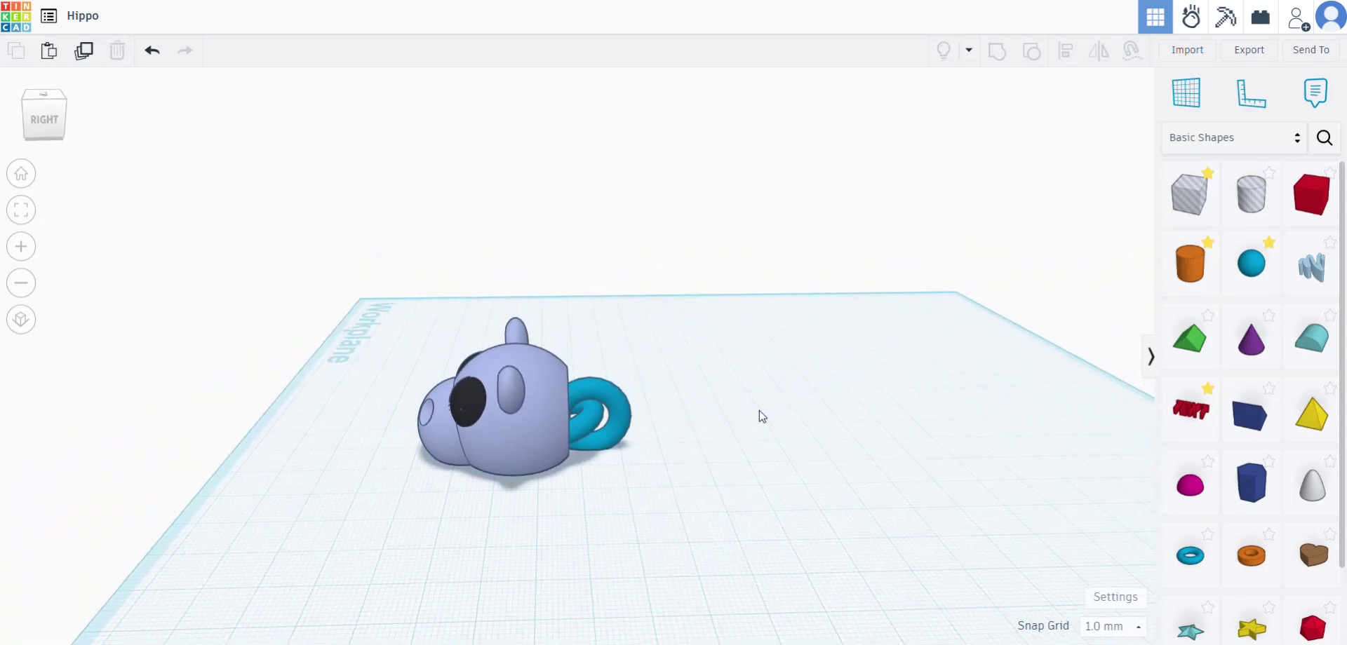
{"action": "left_click", "coordinate": [1324, 139]}
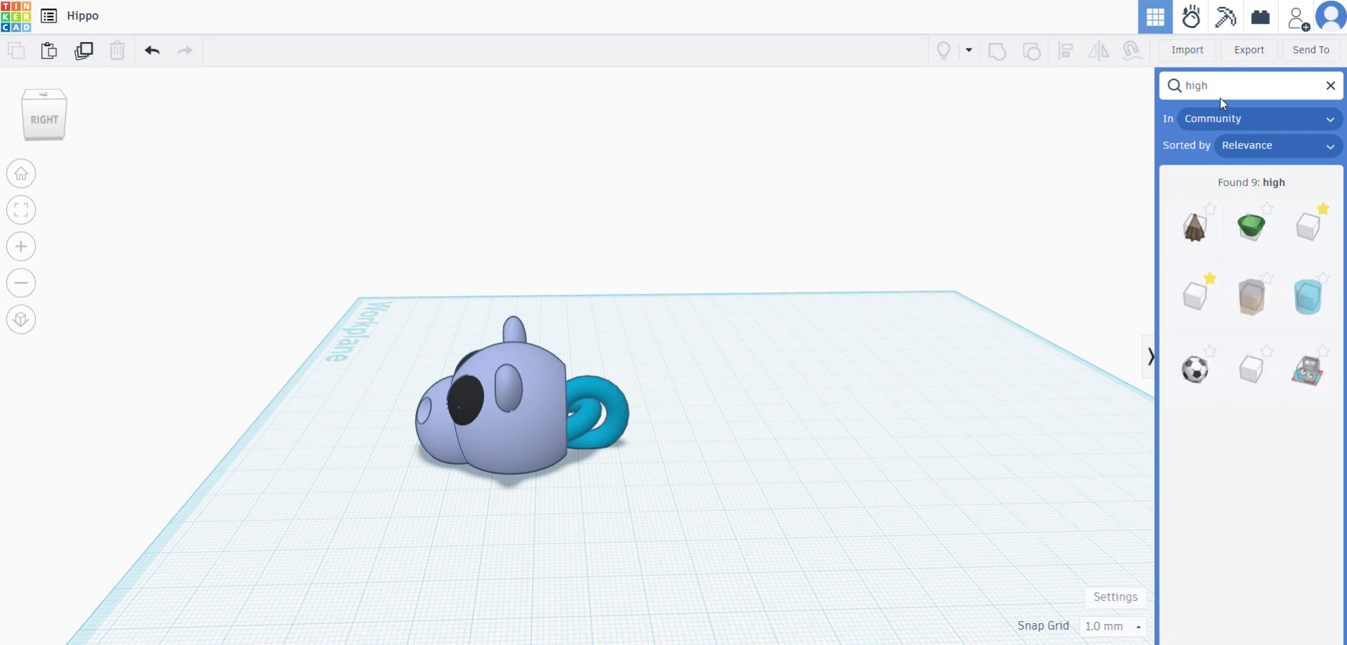
{"action": "left_click_drag", "start_coordinate": [1203, 306], "coordinate": [848, 421]}
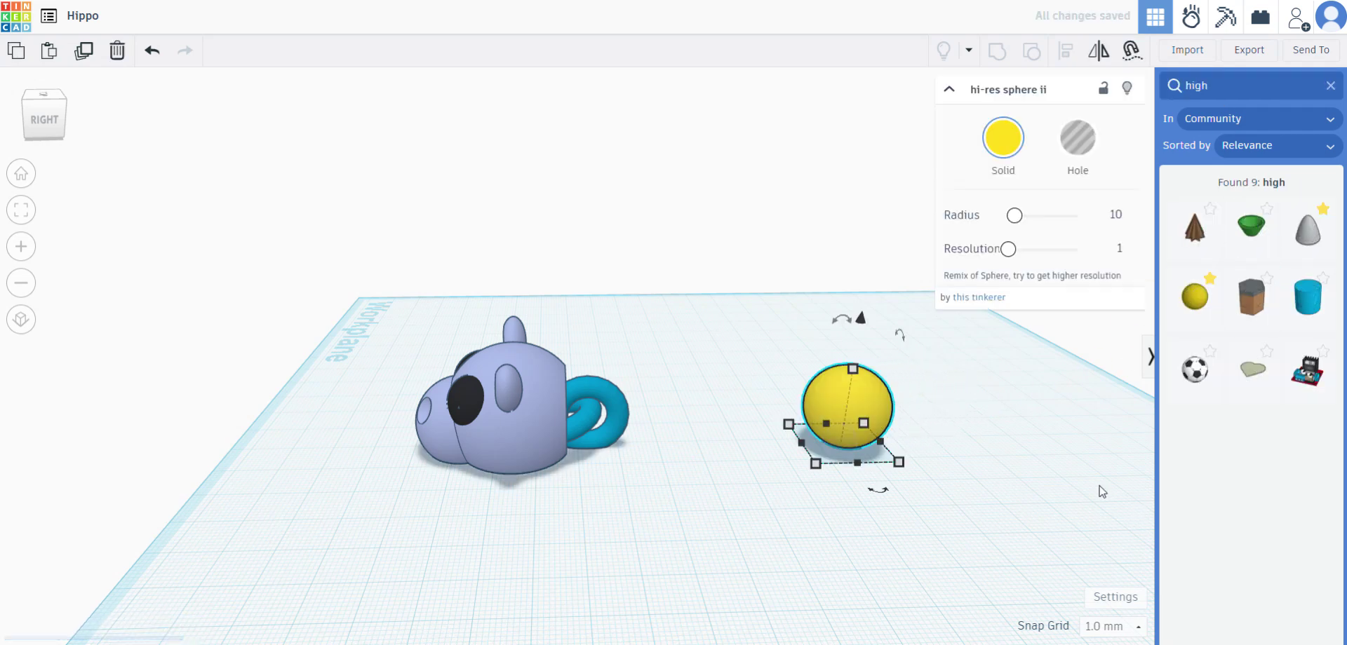
{"action": "left_click", "coordinate": [1330, 88]}
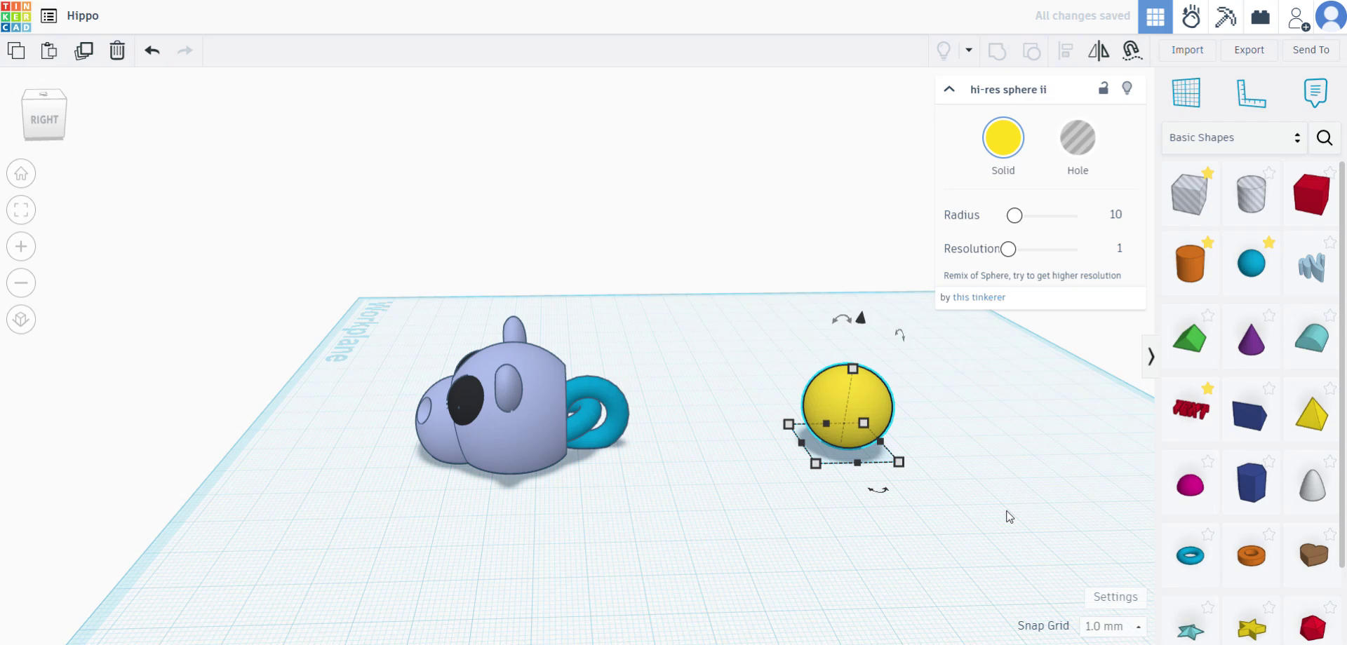
- Move the sphere next to the linked rings and stretch it into an ellipsoid 45 mm long and about 34.62 mm wide at resolution 5
{"action": "scroll", "coordinate": [972, 441], "scroll_direction": "up", "scroll_amount": 4}
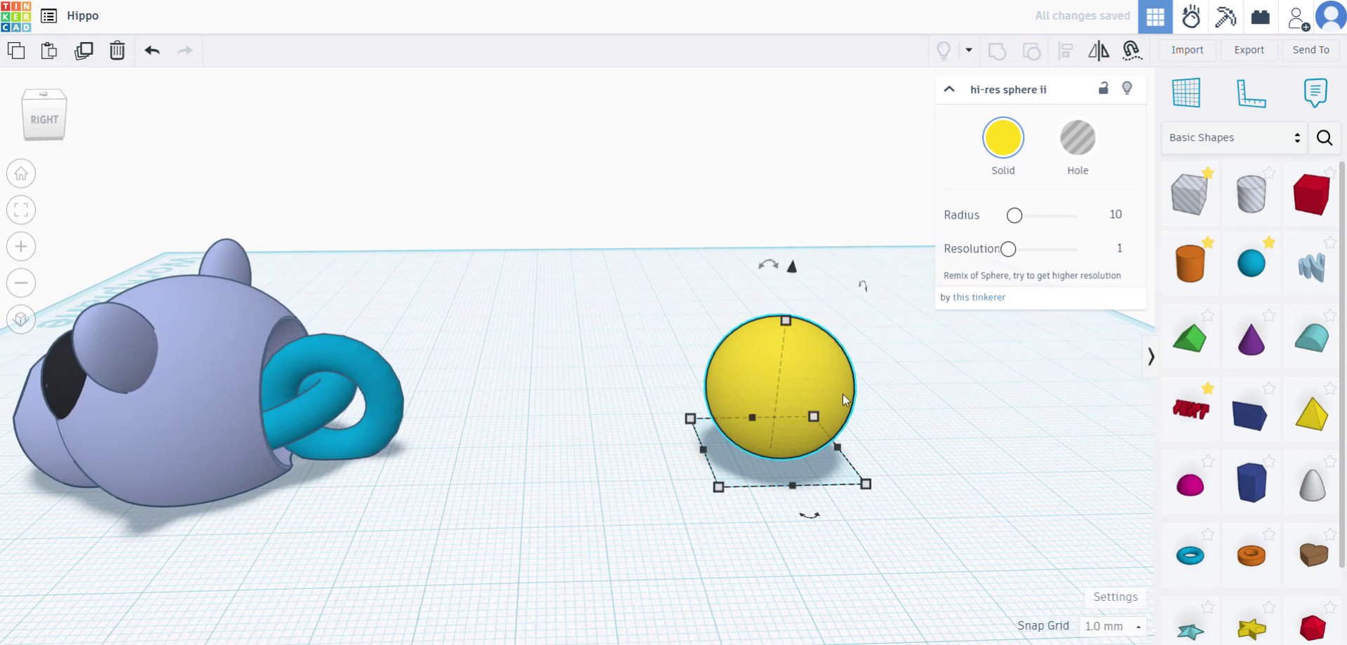
{"action": "left_click_drag", "start_coordinate": [756, 385], "coordinate": [480, 377]}
{"action": "middle_click_drag", "start_coordinate": [649, 485], "coordinate": [761, 484]}
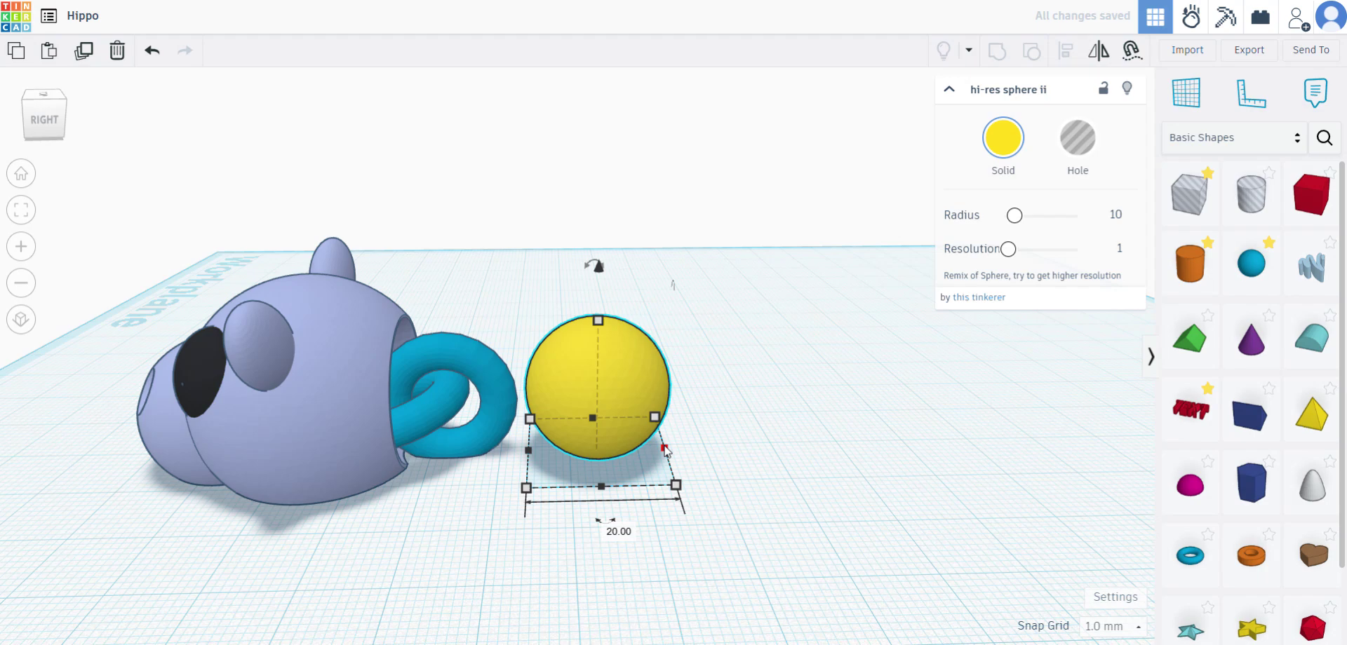
{"action": "left_click_drag", "start_coordinate": [677, 451], "coordinate": [698, 449]}
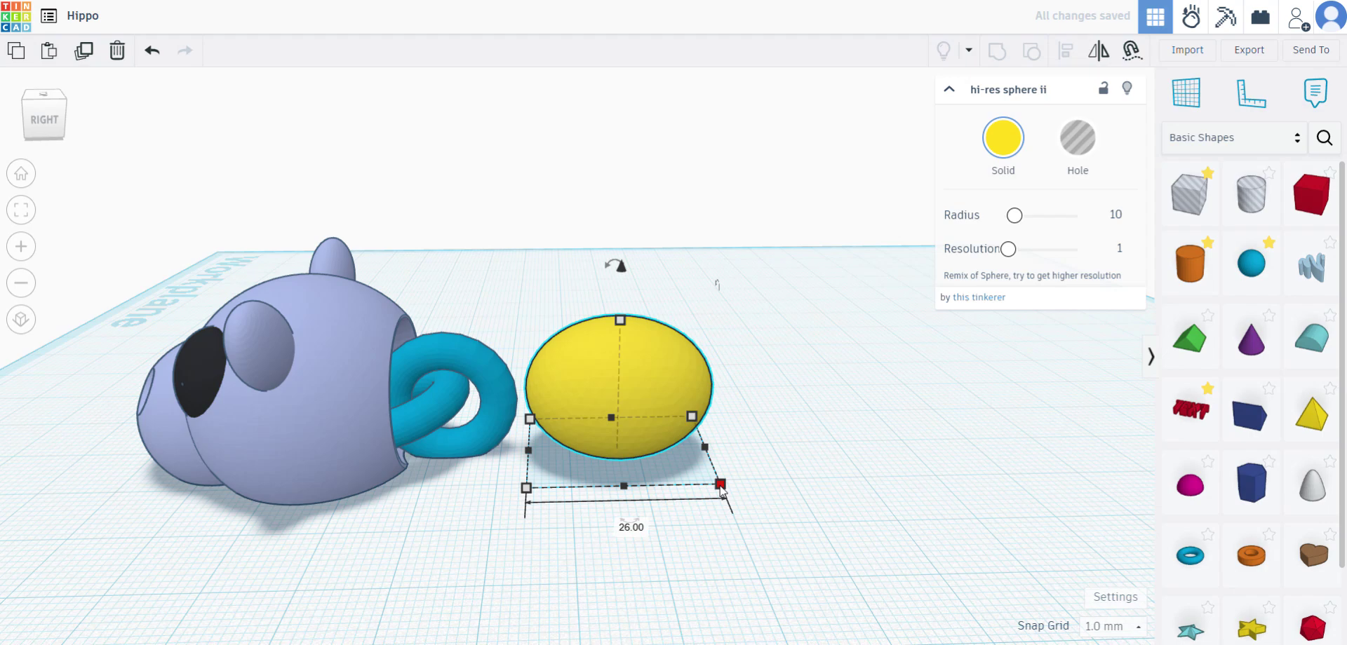
{"action": "left_click_drag", "start_coordinate": [720, 489], "coordinate": [882, 512]}
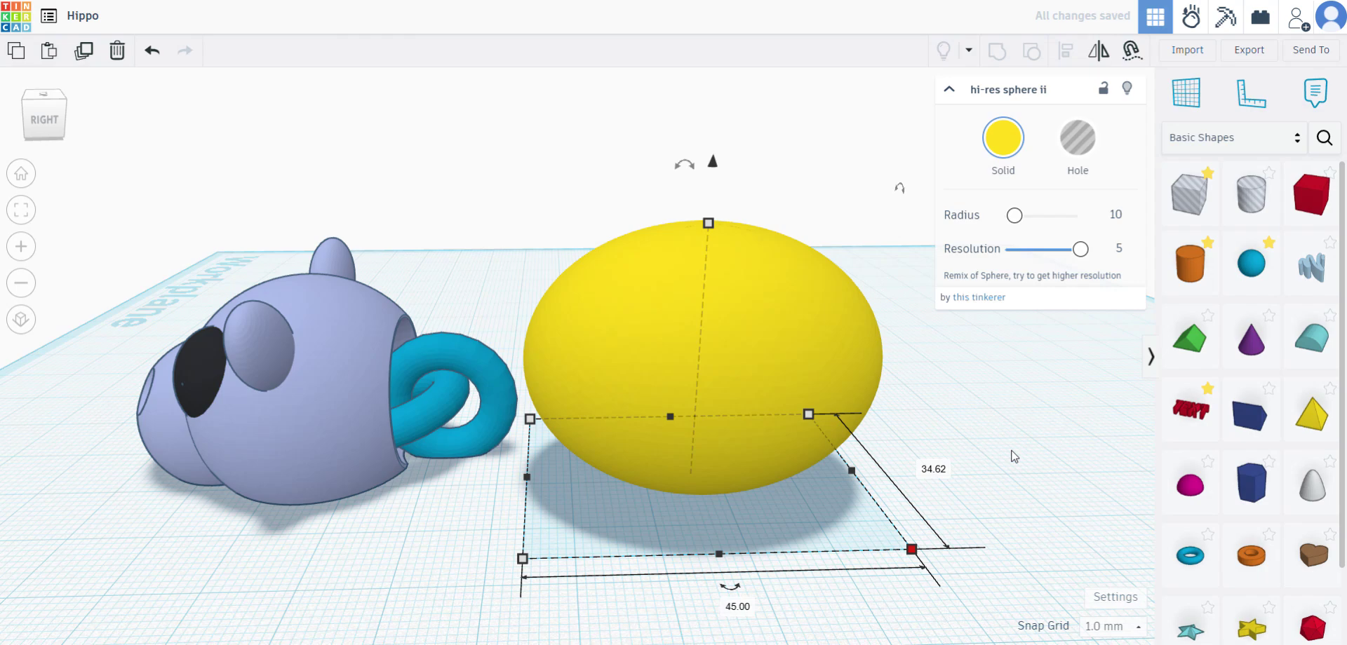
- Widen the yellow ellipsoid slightly on one side and lengthen it a little towards the rings
{"action": "right_click_drag", "start_coordinate": [1014, 456], "coordinate": [1037, 559]}
{"action": "right_click_drag", "start_coordinate": [969, 481], "coordinate": [988, 489]}
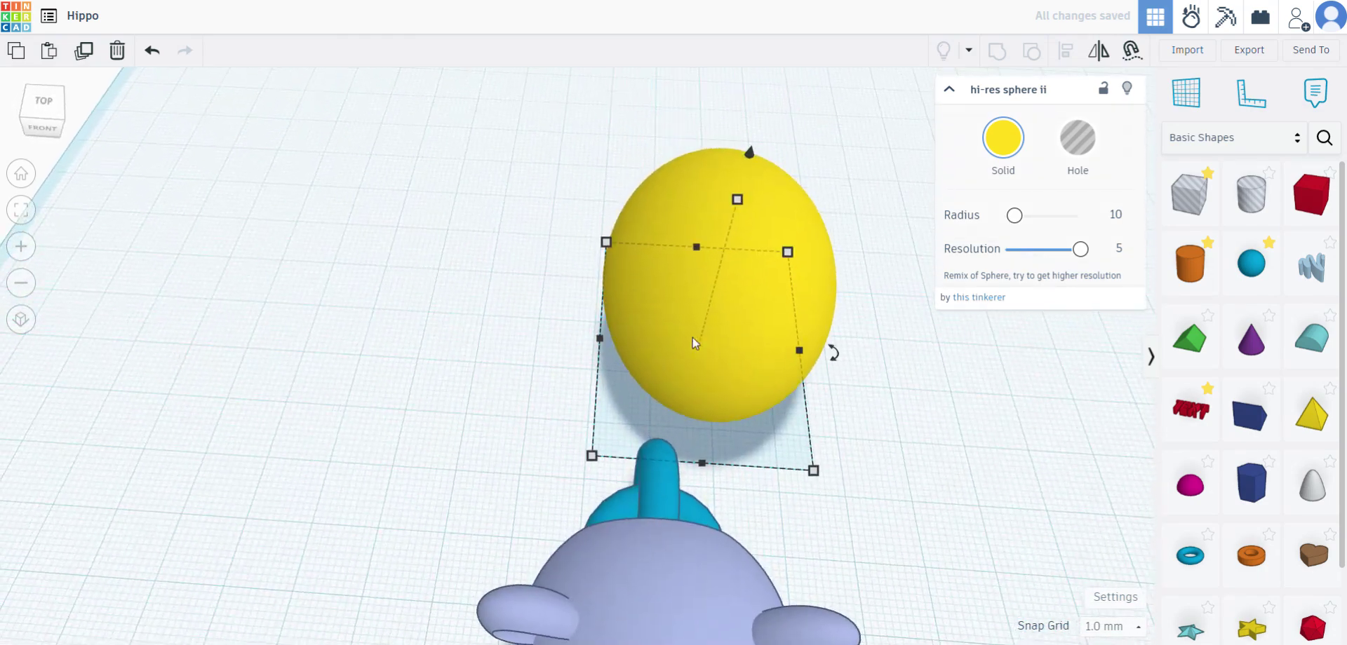
{"action": "left_click_drag", "start_coordinate": [601, 341], "coordinate": [580, 344]}
{"action": "right_click_drag", "start_coordinate": [912, 439], "coordinate": [525, 507]}
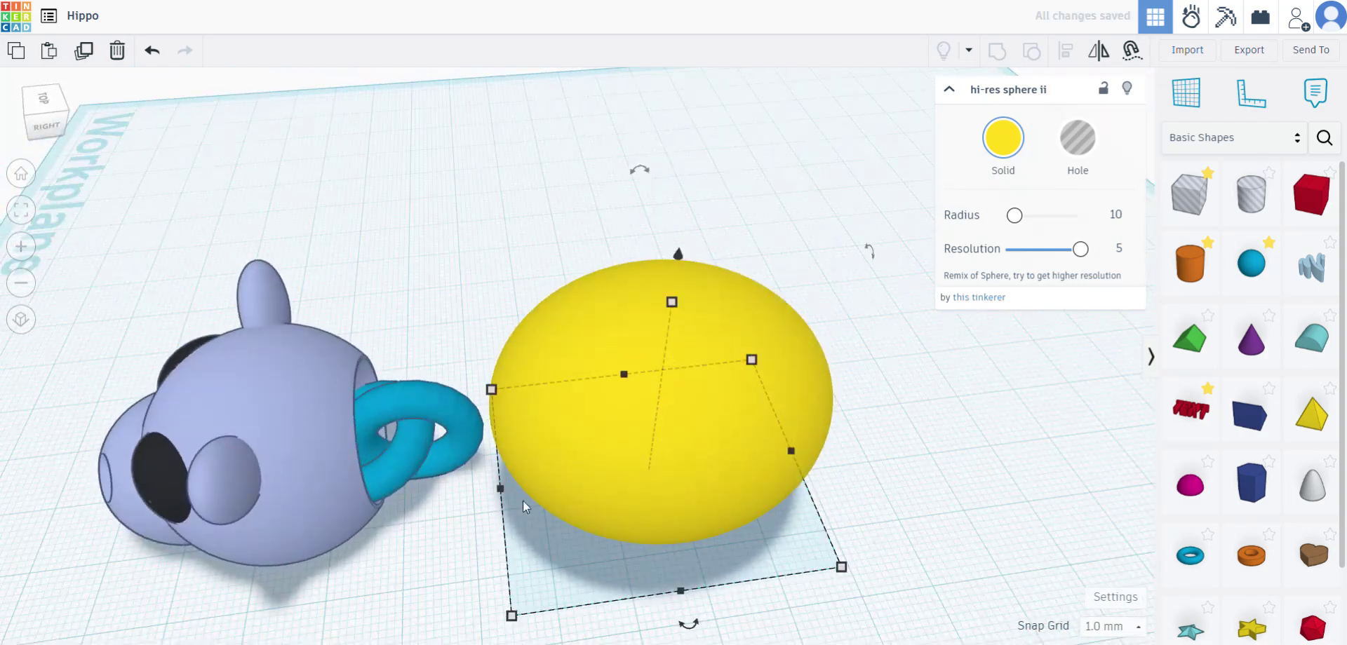
{"action": "left_click_drag", "start_coordinate": [501, 489], "coordinate": [486, 487]}
{"action": "right_click_drag", "start_coordinate": [895, 463], "coordinate": [865, 371]}
- Recolour the yellow ellipsoid to the same lavender-blue preset as the hippo's head
{"action": "scroll", "coordinate": [873, 446], "scroll_direction": "down", "scroll_amount": 2}
{"action": "left_click", "coordinate": [903, 412]}
{"action": "right_click_drag", "start_coordinate": [904, 410], "coordinate": [874, 401]}
{"action": "left_click", "coordinate": [770, 356]}
{"action": "left_click", "coordinate": [1002, 140]}
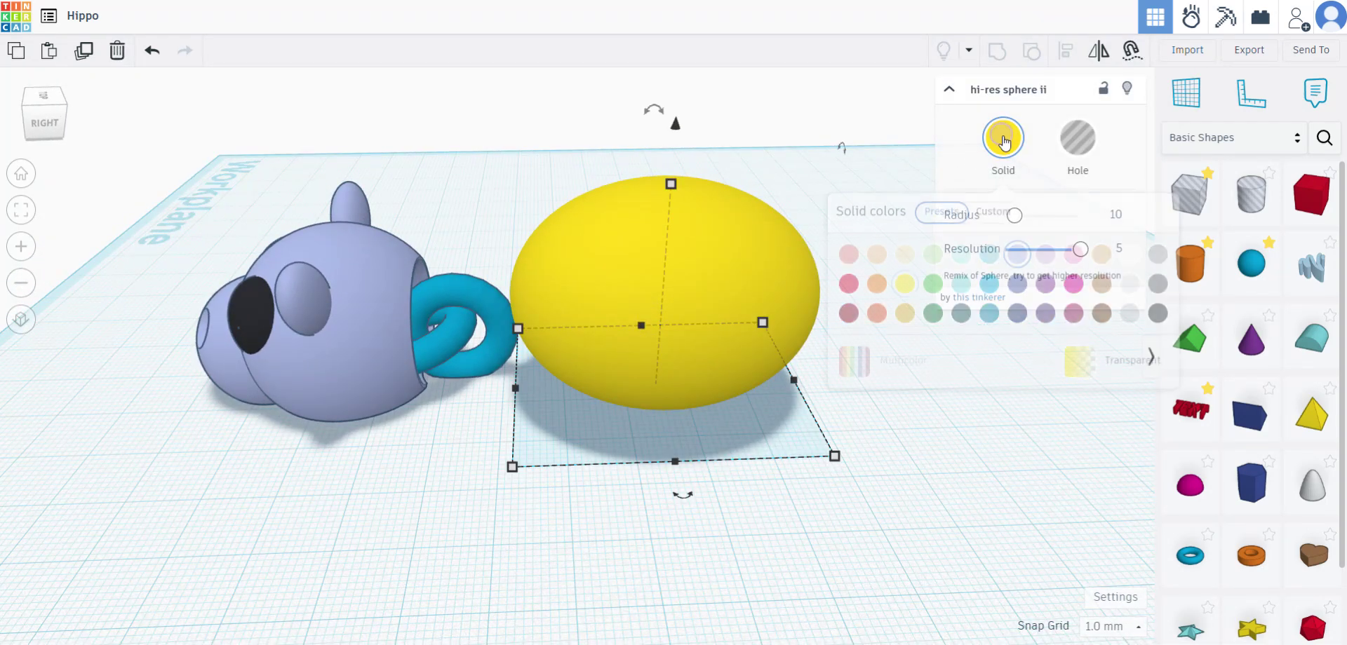
{"action": "left_click", "coordinate": [1041, 261]}
{"action": "left_click", "coordinate": [1017, 260]}
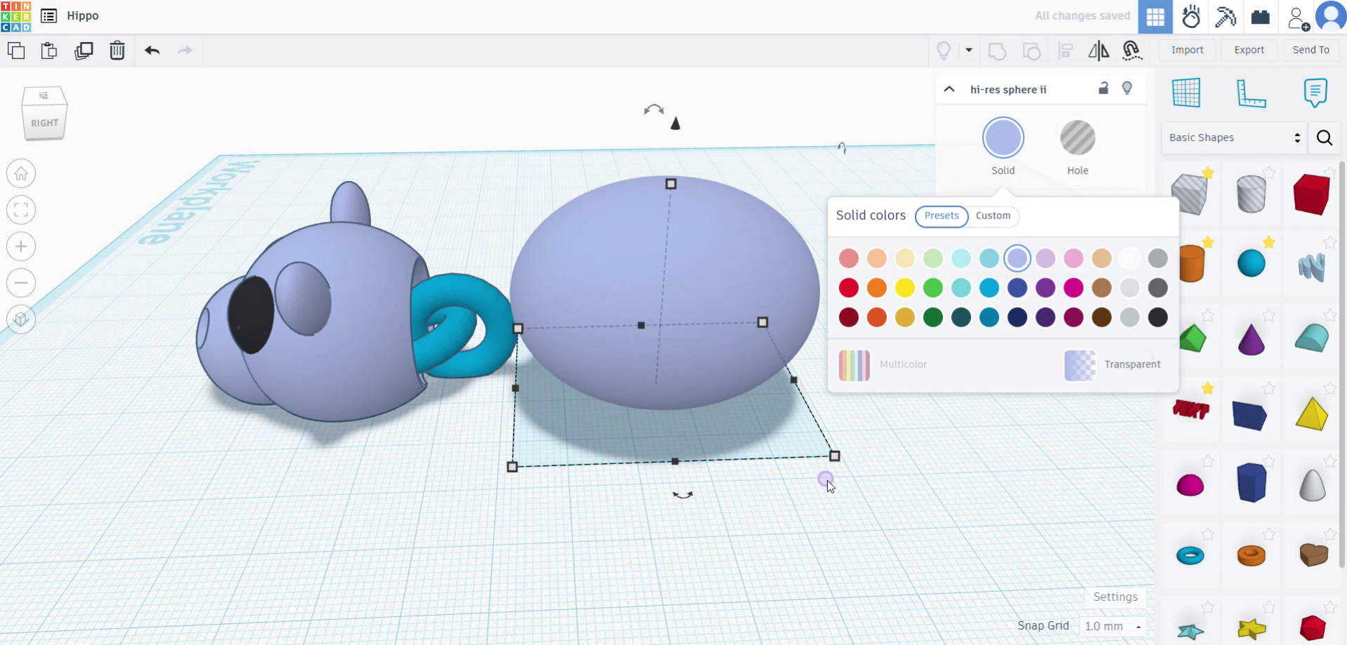
- Add a hole box near the ellipsoid and enlarge its base to 81 mm so it extends past the whole body
{"action": "right_click_drag", "start_coordinate": [743, 532], "coordinate": [814, 477]}
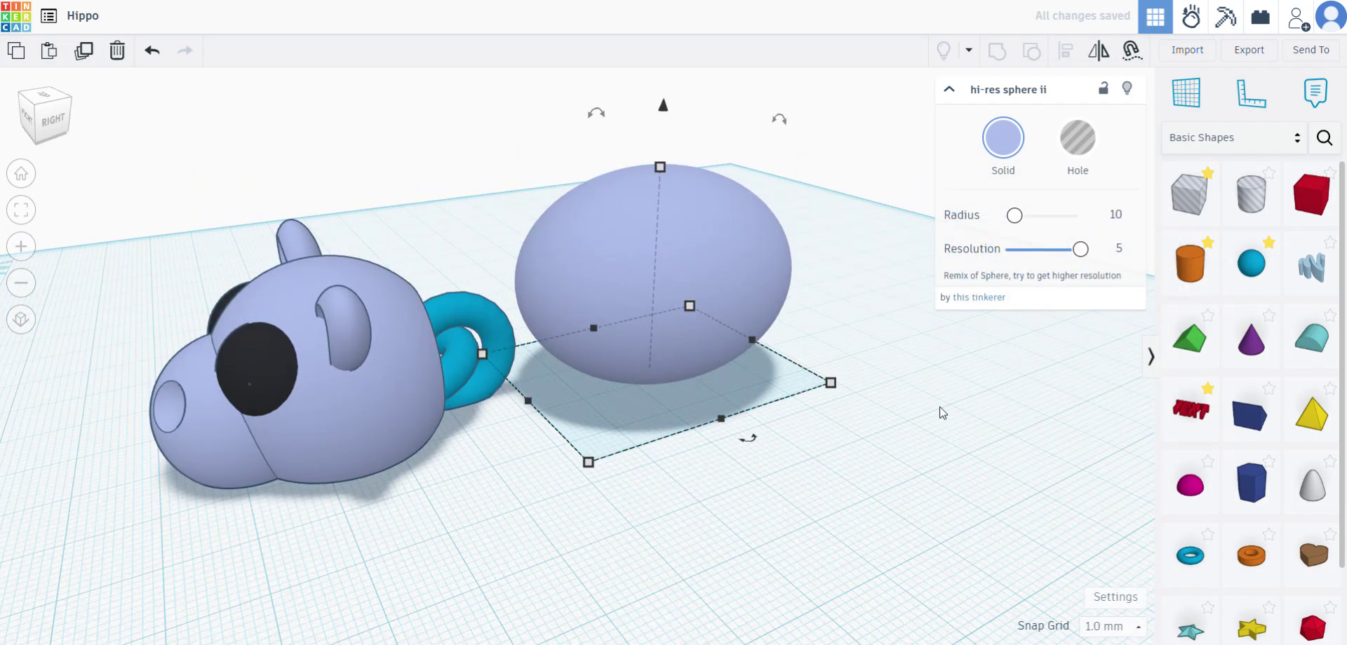
{"action": "right_click_drag", "start_coordinate": [943, 412], "coordinate": [841, 407]}
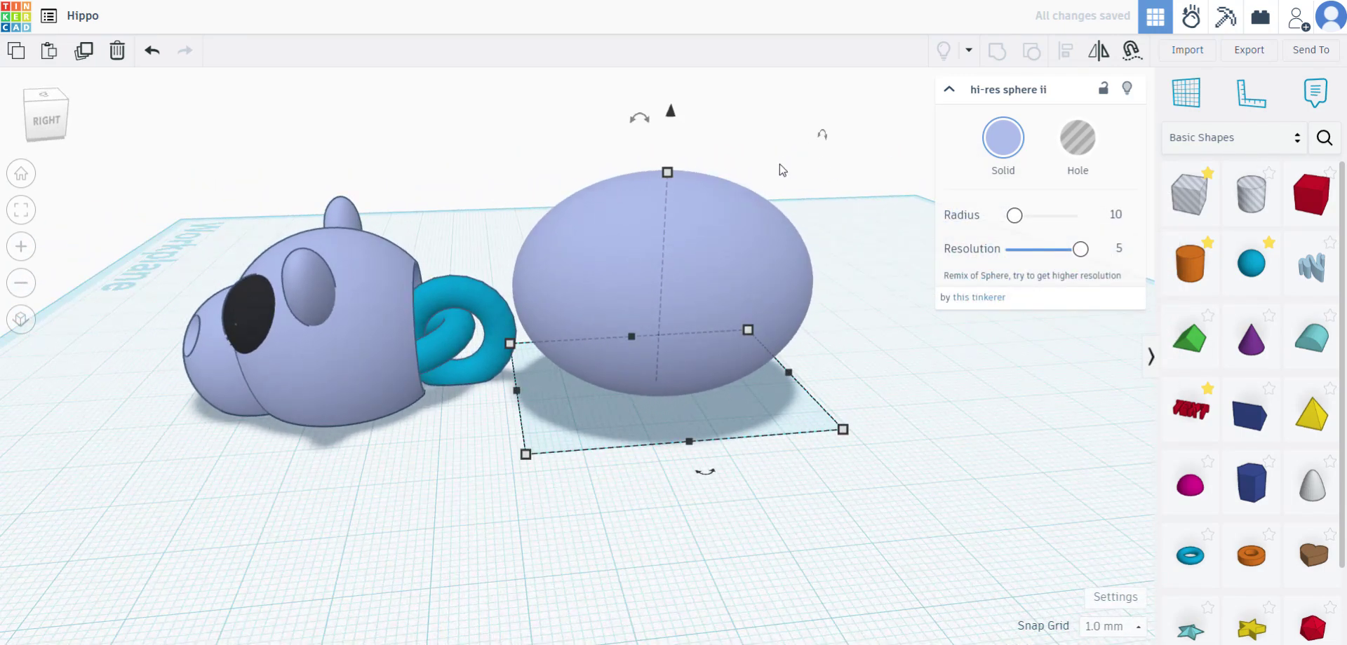
{"action": "left_click_drag", "start_coordinate": [1191, 203], "coordinate": [548, 484]}
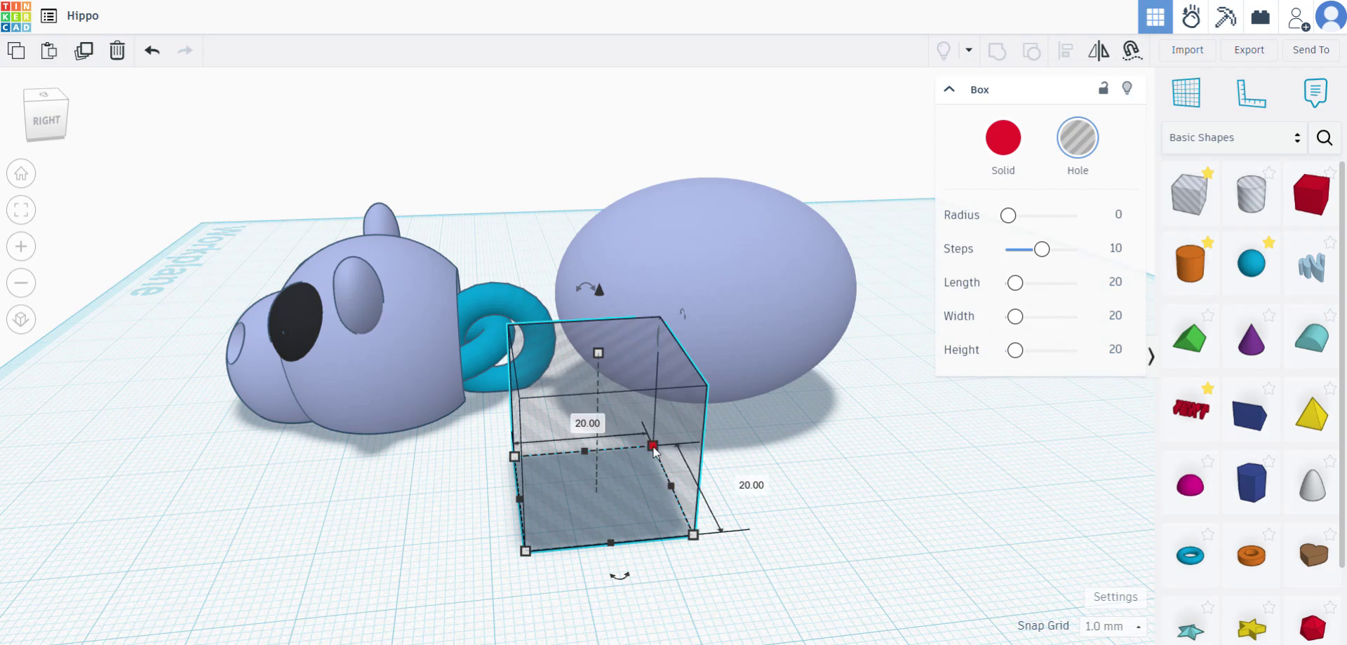
{"action": "left_click_drag", "start_coordinate": [653, 446], "coordinate": [871, 308]}
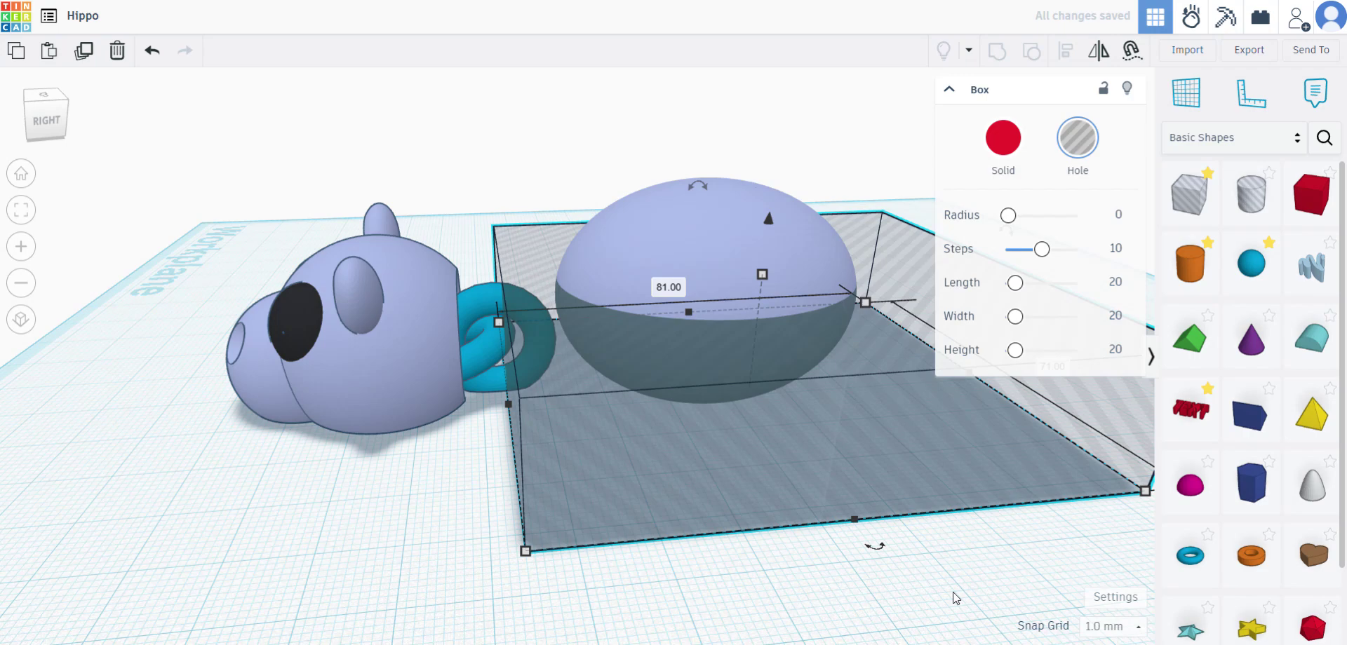
- Lower the hole box by 20 mm so it sits entirely below the workplane
{"action": "right_click_drag", "start_coordinate": [954, 592], "coordinate": [647, 425]}
{"action": "left_click_drag", "start_coordinate": [534, 208], "coordinate": [533, 222]}
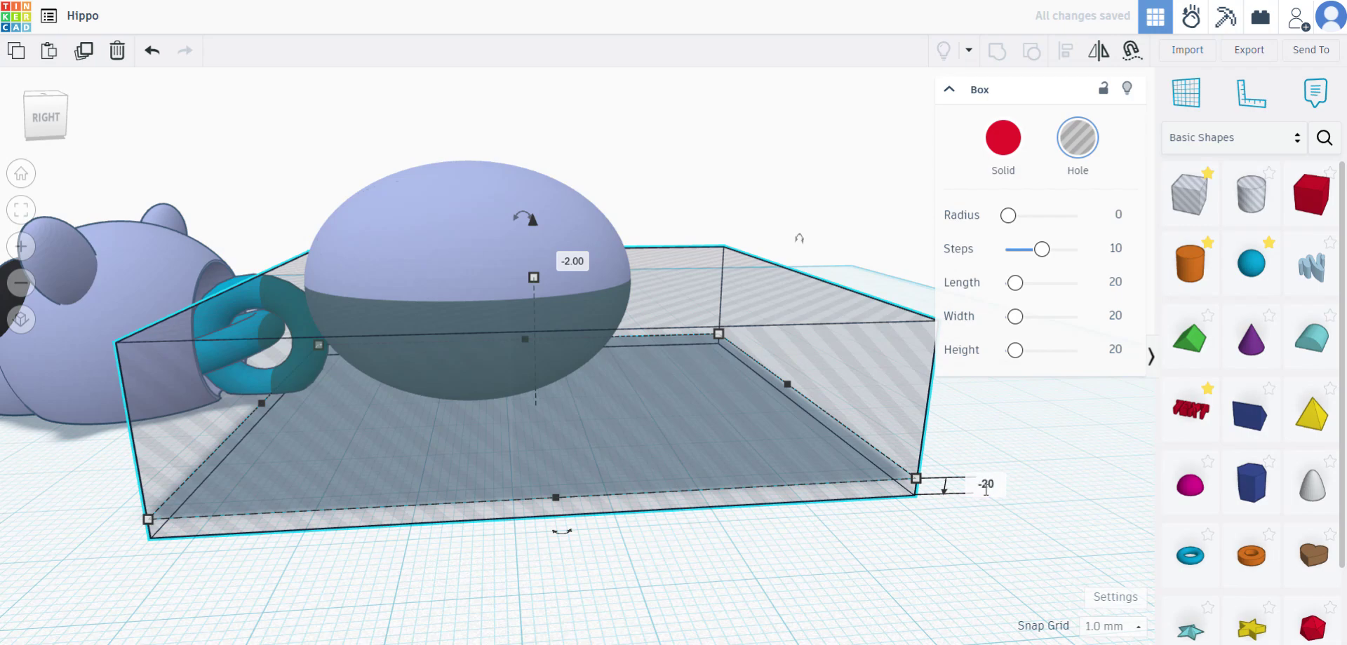
{"action": "key", "text": "Return"}
- Lower the ellipsoid body by slightly more than 6 mm so its underside sinks into the hole box
{"action": "right_click_drag", "start_coordinate": [835, 414], "coordinate": [737, 309]}
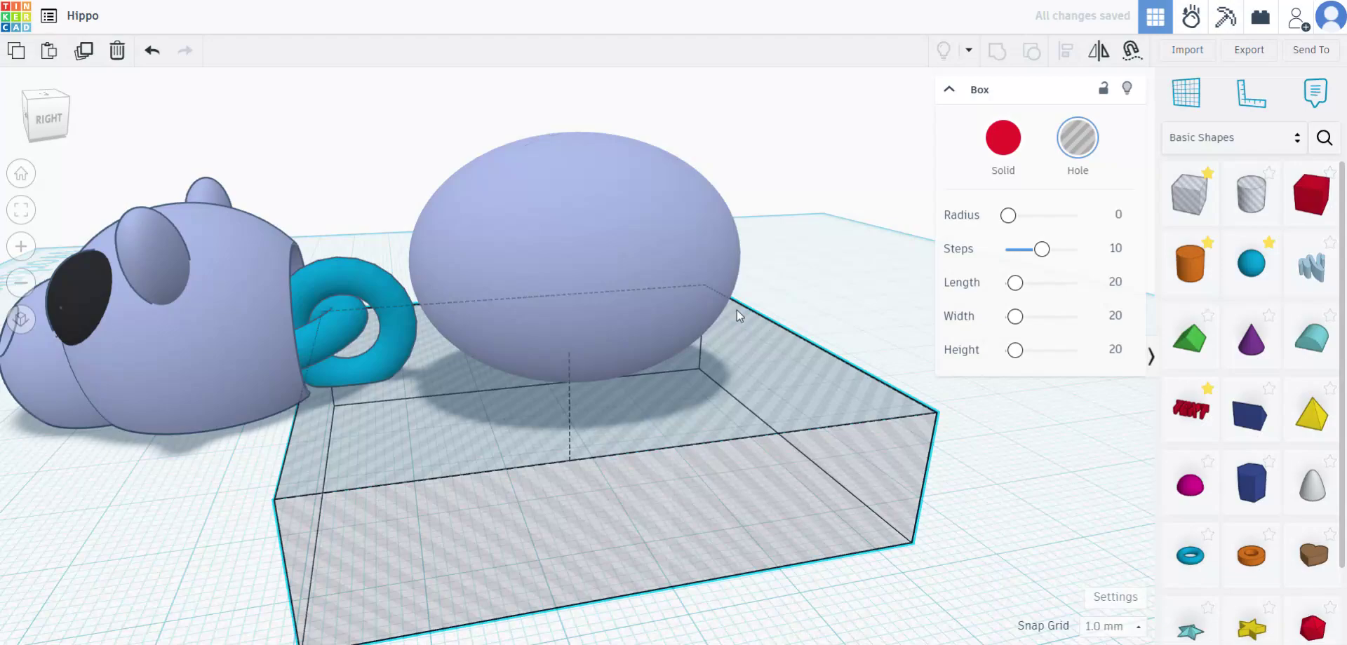
{"action": "left_click", "coordinate": [574, 171]}
{"action": "scroll", "coordinate": [612, 176], "scroll_direction": "up", "scroll_amount": 2}
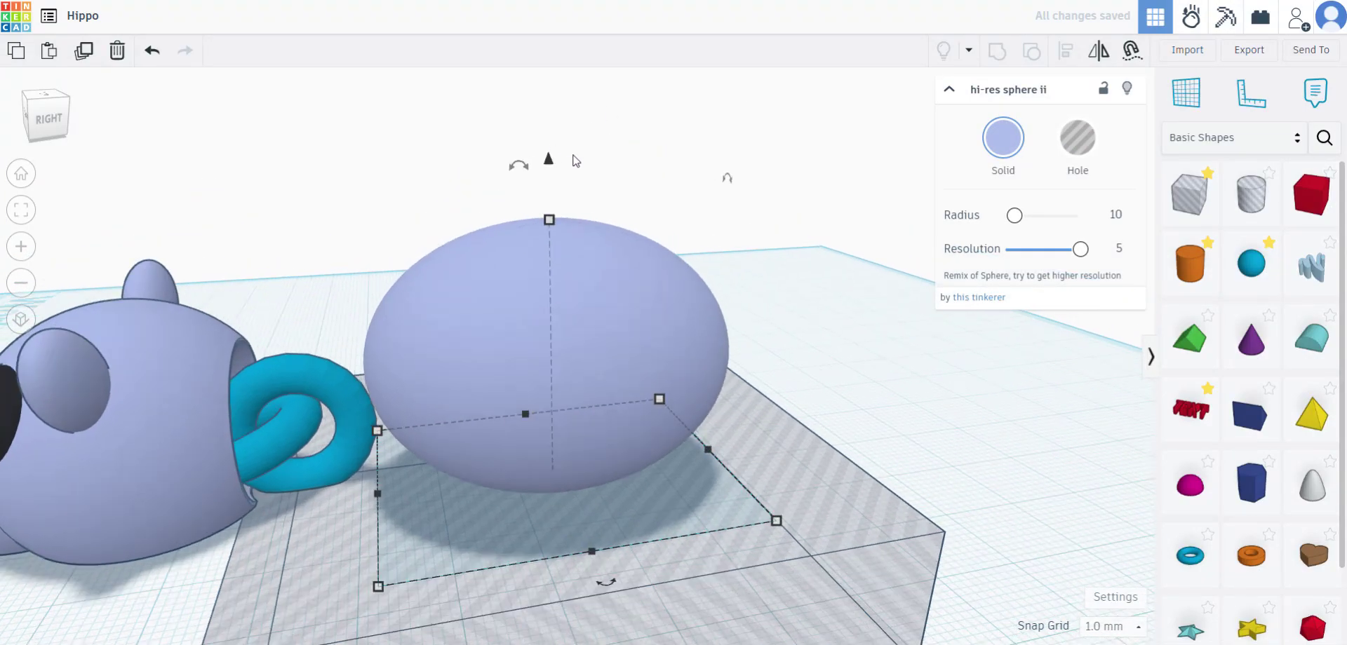
{"action": "left_click_drag", "start_coordinate": [549, 161], "coordinate": [547, 217]}
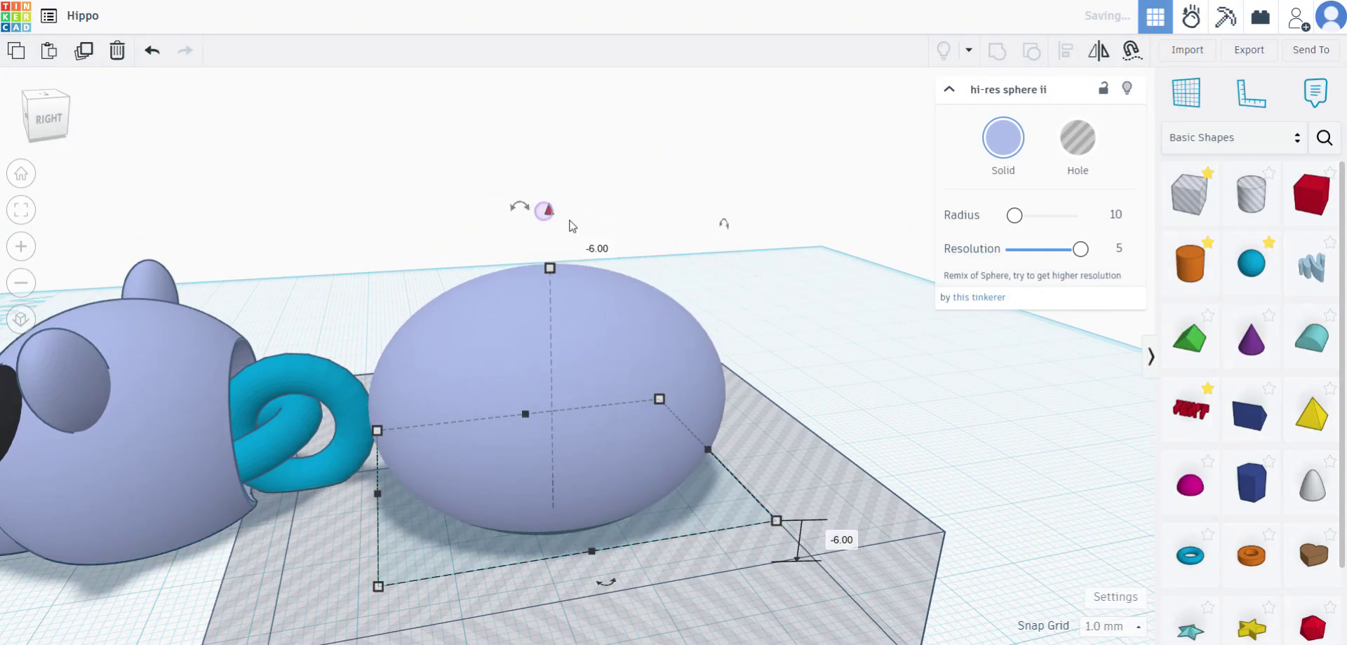
{"action": "mouse_move", "coordinate": [547, 217]}
{"action": "right_mouse_down"}
{"action": "mouse_move", "coordinate": [772, 223]}
{"action": "mouse_move", "coordinate": [775, 201]}
{"action": "mouse_move", "coordinate": [782, 276]}
{"action": "mouse_move", "coordinate": [538, 229]}
{"action": "right_mouse_up"}
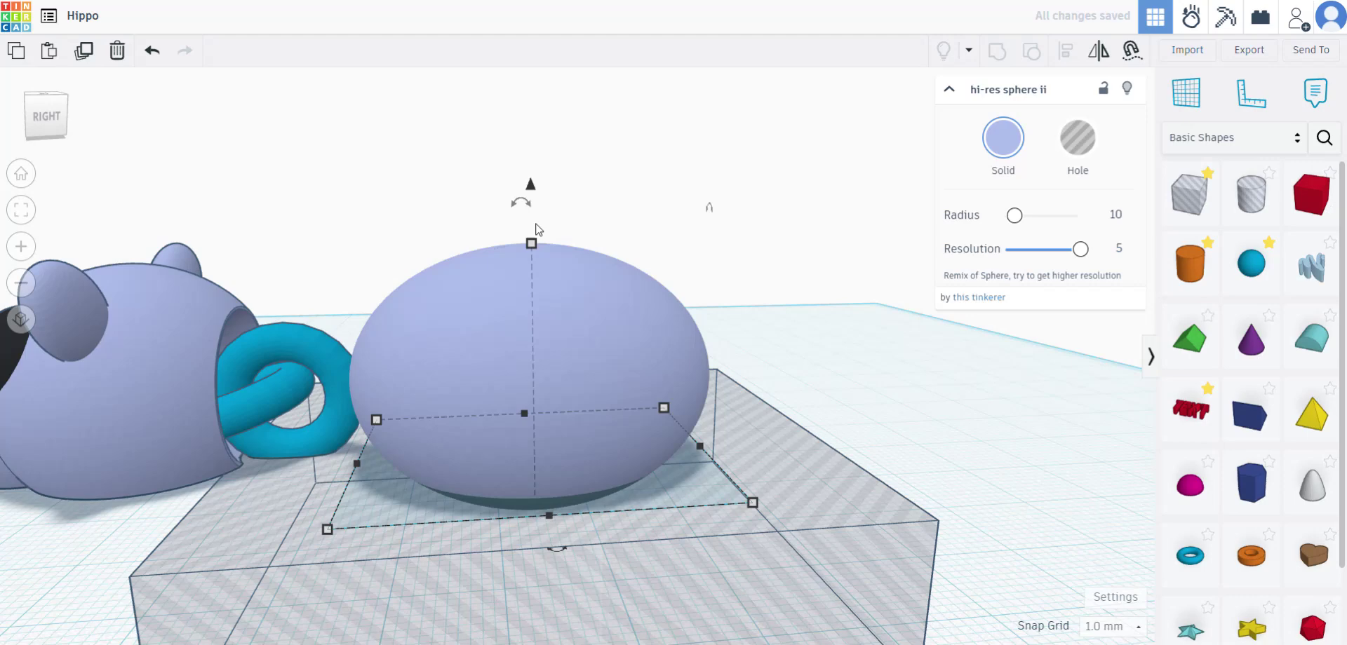
{"action": "left_click_drag", "start_coordinate": [533, 186], "coordinate": [532, 197]}
- Move the ellipsoid body over the rings close to the head and enlarge it slightly from a corner
{"action": "right_click_drag", "start_coordinate": [781, 272], "coordinate": [772, 416]}
{"action": "left_click_drag", "start_coordinate": [584, 501], "coordinate": [478, 455]}
{"action": "middle_click_drag", "start_coordinate": [615, 411], "coordinate": [764, 365]}
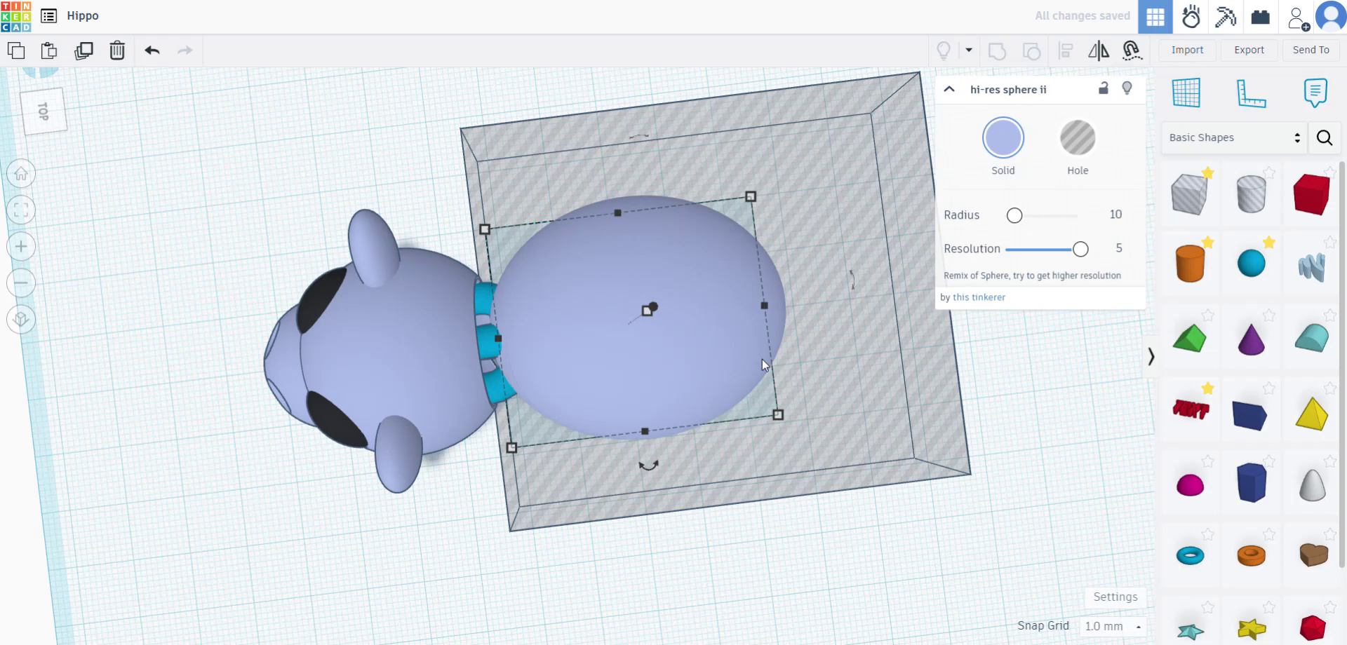
{"action": "left_click_drag", "start_coordinate": [786, 422], "coordinate": [794, 421]}
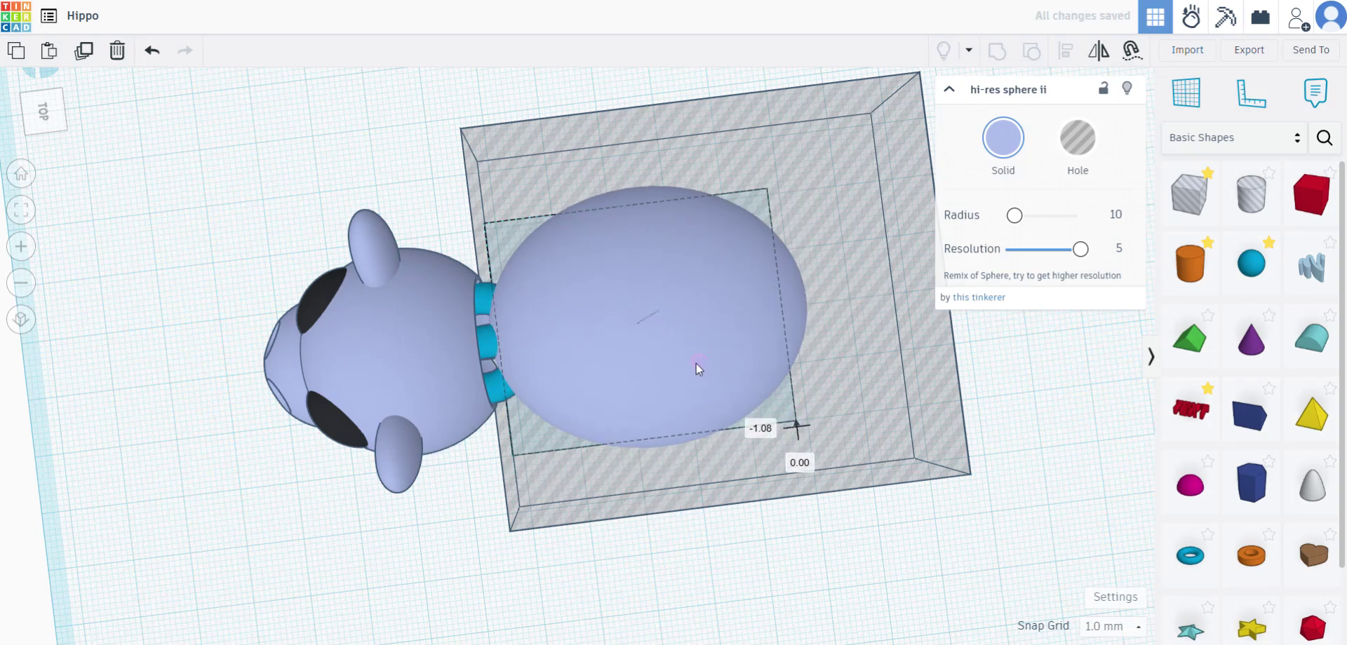
- Align all six shapes to their common centre line across the hippo's width
{"action": "right_click_drag", "start_coordinate": [696, 364], "coordinate": [820, 598]}
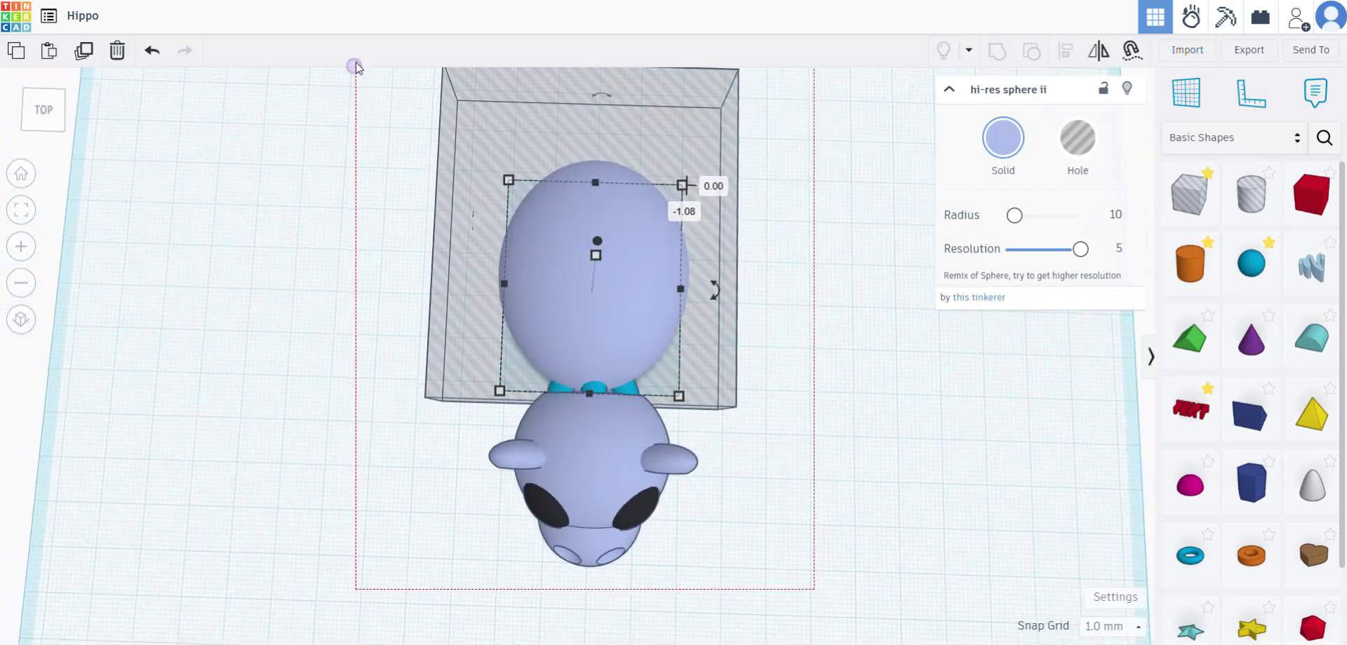
{"action": "left_click_drag", "start_coordinate": [356, 68], "coordinate": [354, 62]}
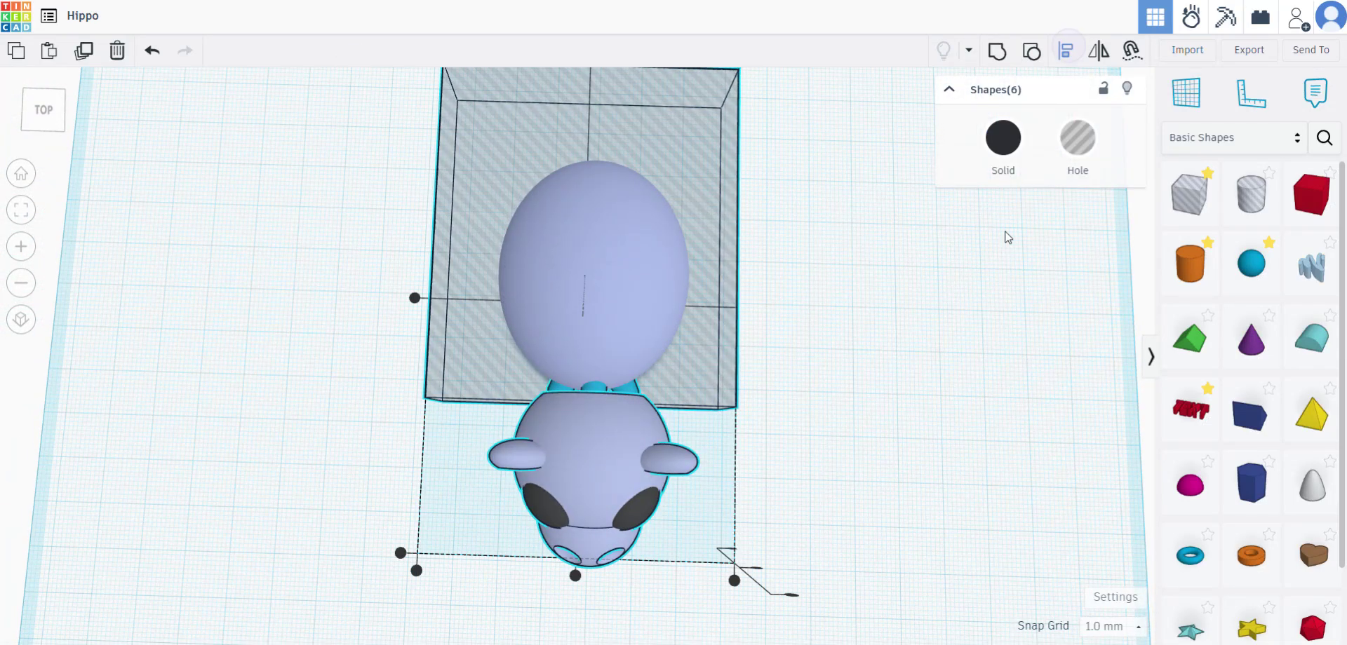
{"action": "right_click_drag", "start_coordinate": [1007, 237], "coordinate": [584, 475]}
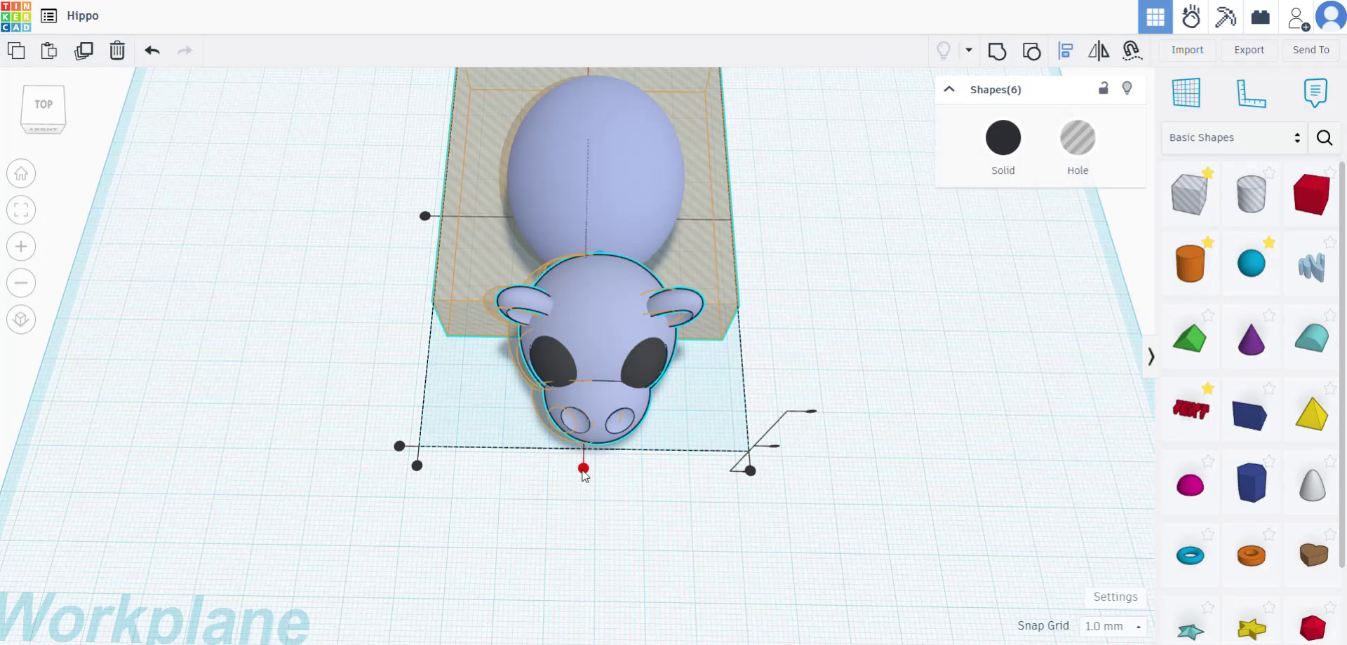
{"action": "left_click", "coordinate": [583, 471]}
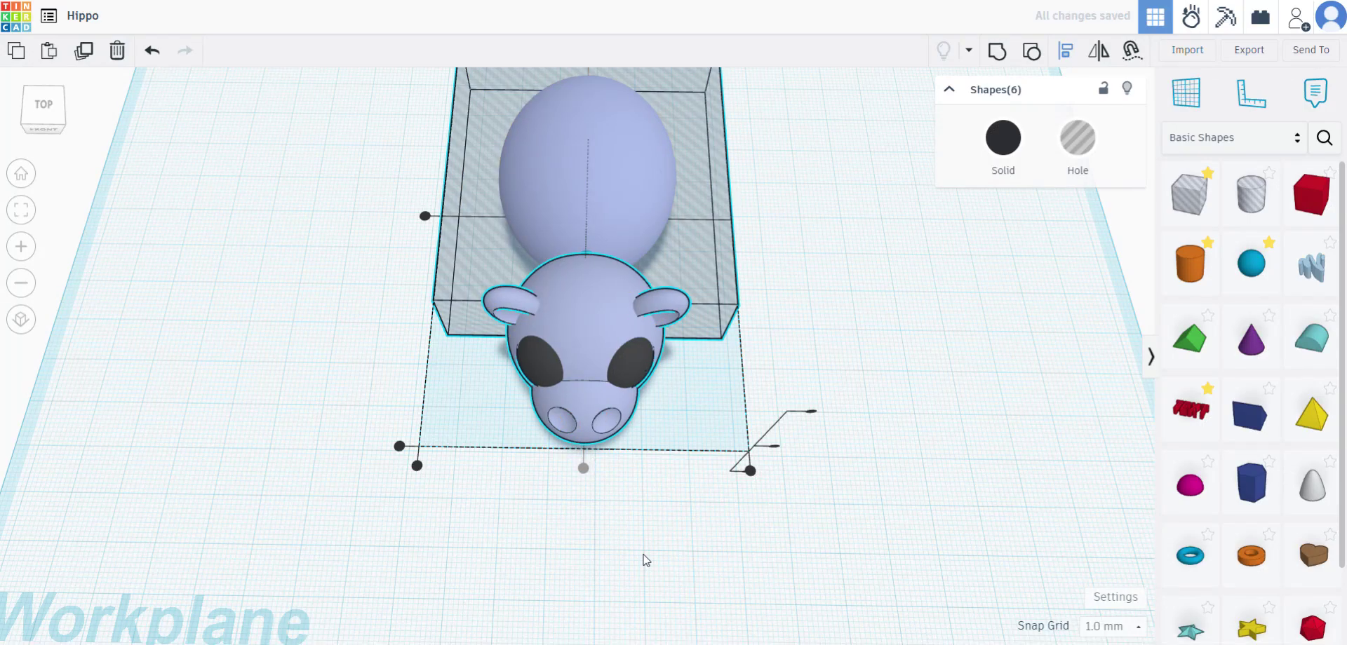
{"action": "left_click", "coordinate": [646, 560]}
- Group the hole box with the ellipsoid body to cut its underside flat at the workplane
{"action": "right_click_drag", "start_coordinate": [776, 487], "coordinate": [630, 466]}
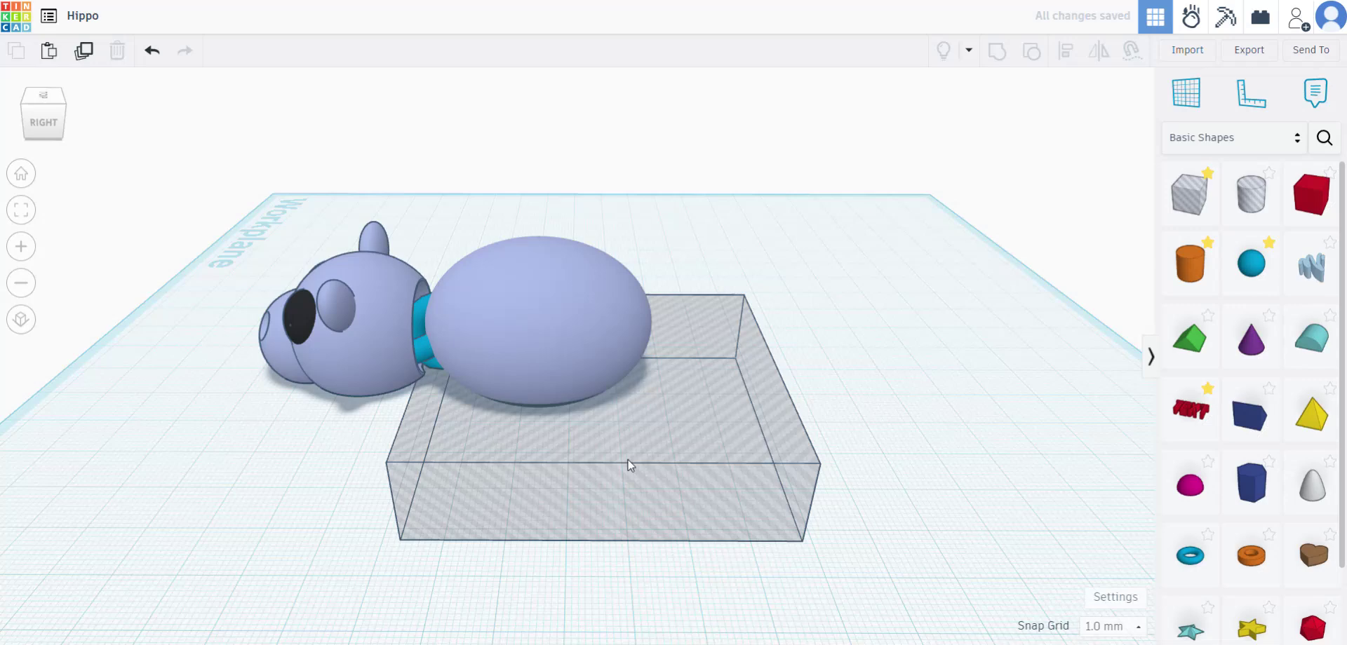
{"action": "left_click", "coordinate": [630, 466]}
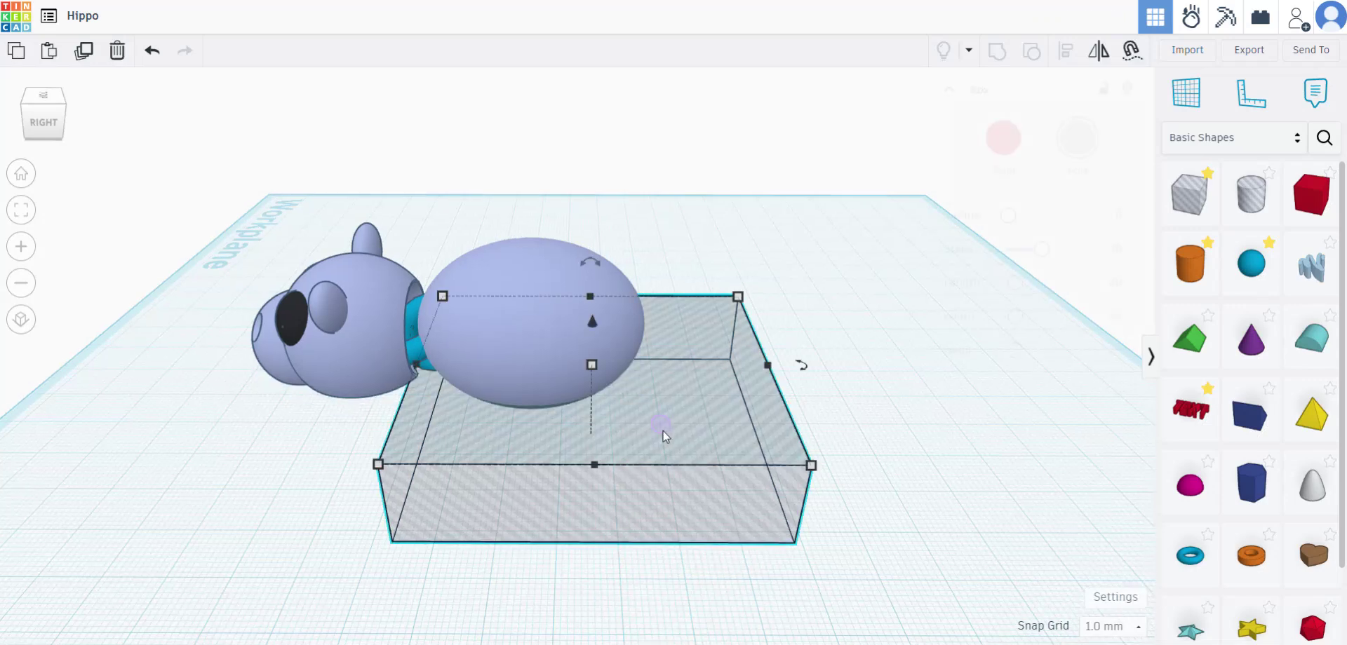
{"action": "left_click", "coordinate": [522, 330], "text": "shift"}
{"action": "right_click_drag", "start_coordinate": [541, 417], "coordinate": [638, 390]}
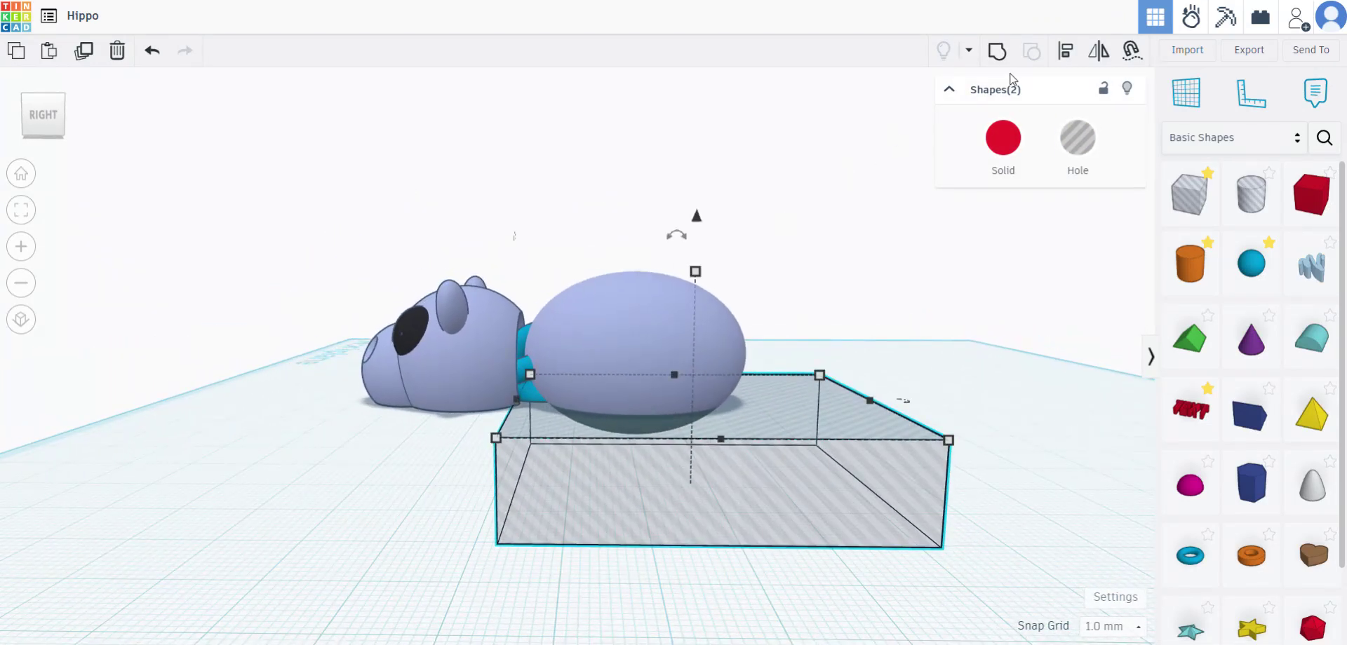
{"action": "left_click", "coordinate": [997, 52]}
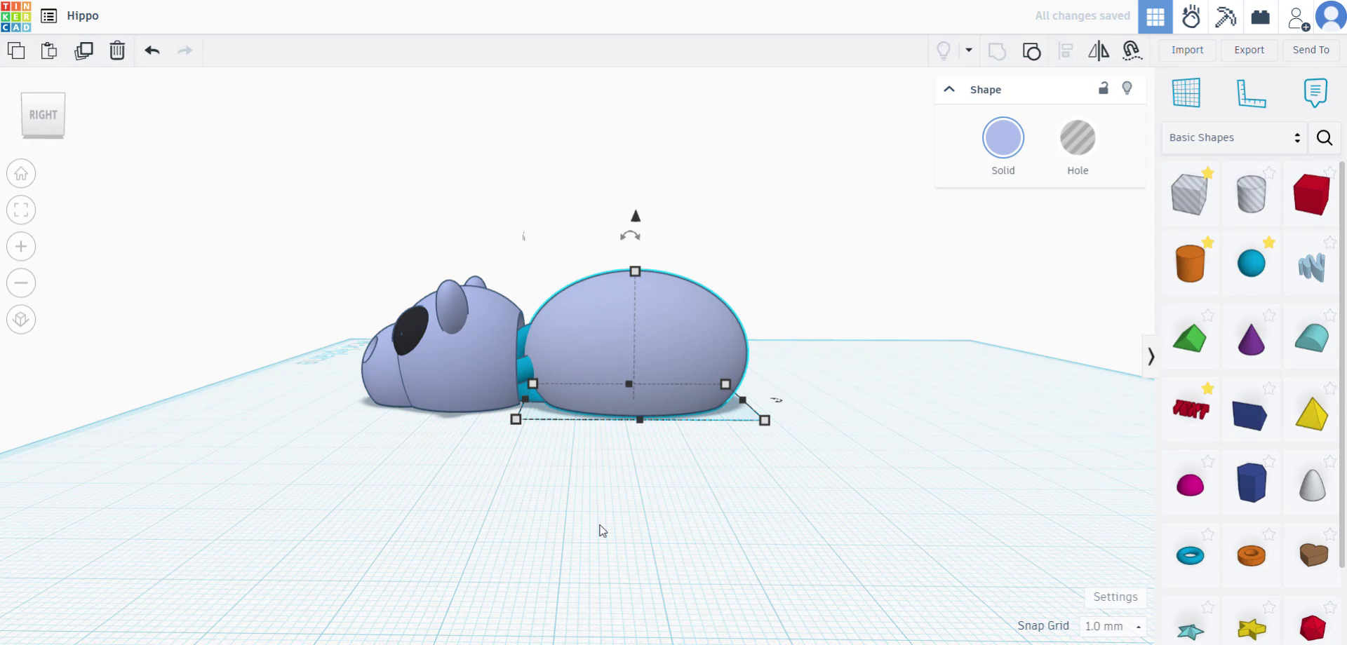
- Examine the ring joint between the hippo's head and the ellipsoid body from above and from the side
{"action": "left_click", "coordinate": [545, 544]}
{"action": "right_click_drag", "start_coordinate": [544, 545], "coordinate": [511, 385]}
{"action": "scroll", "coordinate": [562, 384], "scroll_direction": "up", "scroll_amount": 5}
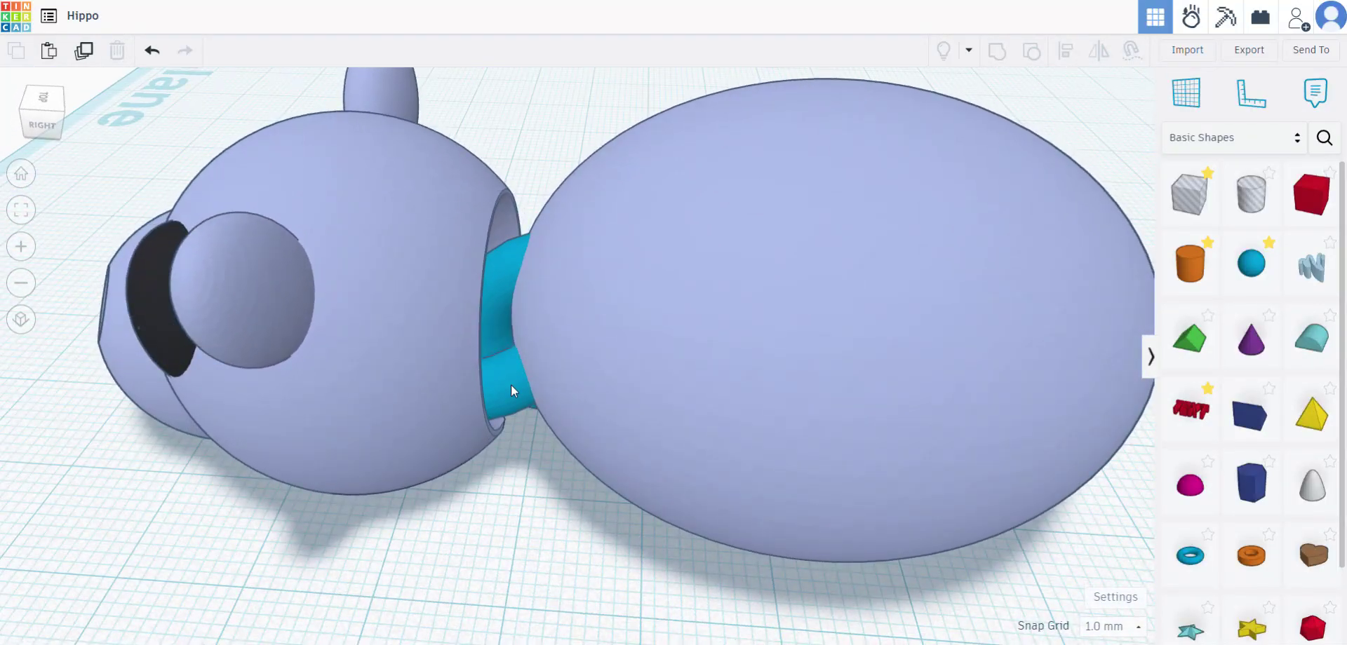
{"action": "right_click_drag", "start_coordinate": [613, 453], "coordinate": [521, 270]}
{"action": "right_click_drag", "start_coordinate": [642, 331], "coordinate": [496, 234]}
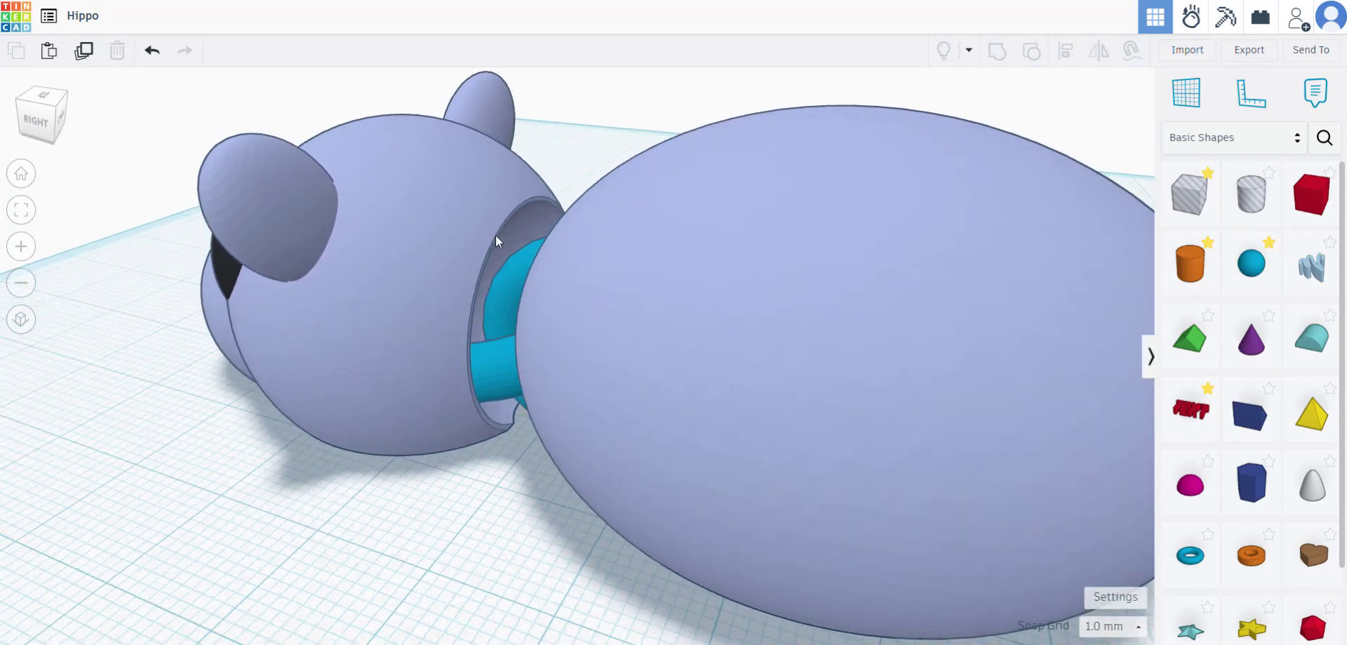
{"action": "right_click_drag", "start_coordinate": [628, 351], "coordinate": [548, 267]}
{"action": "right_click_drag", "start_coordinate": [640, 356], "coordinate": [675, 337]}
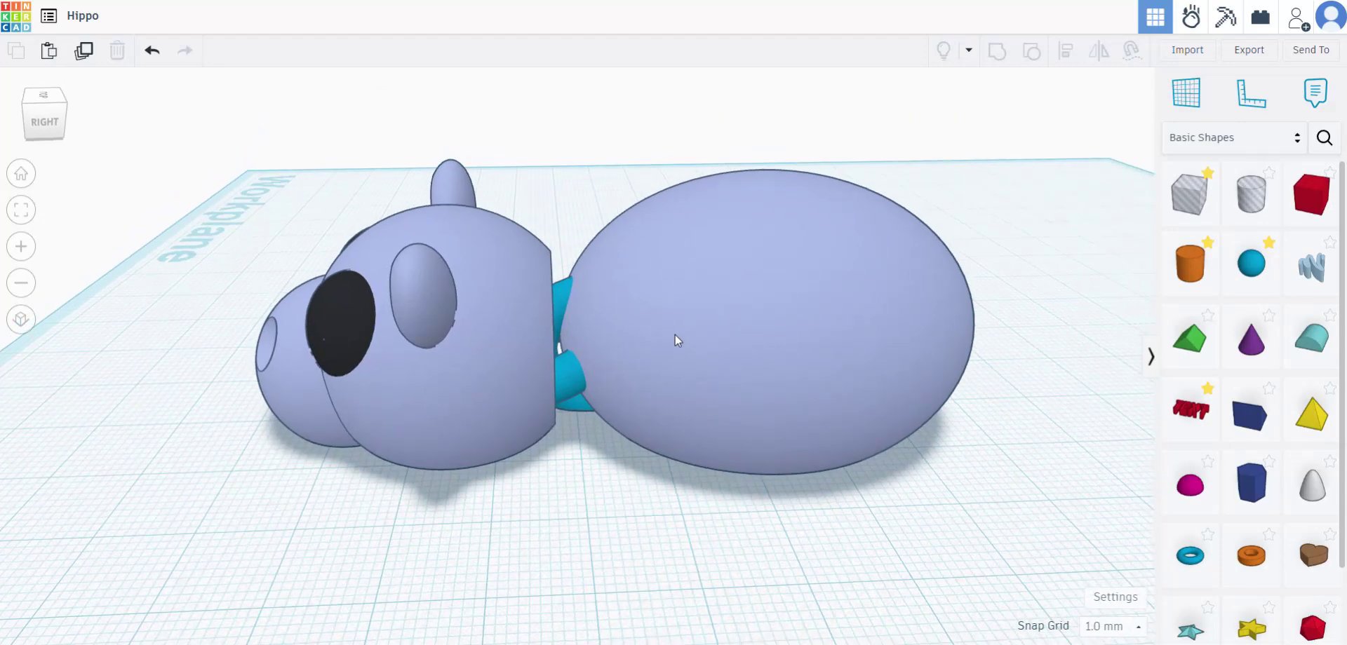
{"action": "left_click", "coordinate": [614, 333]}
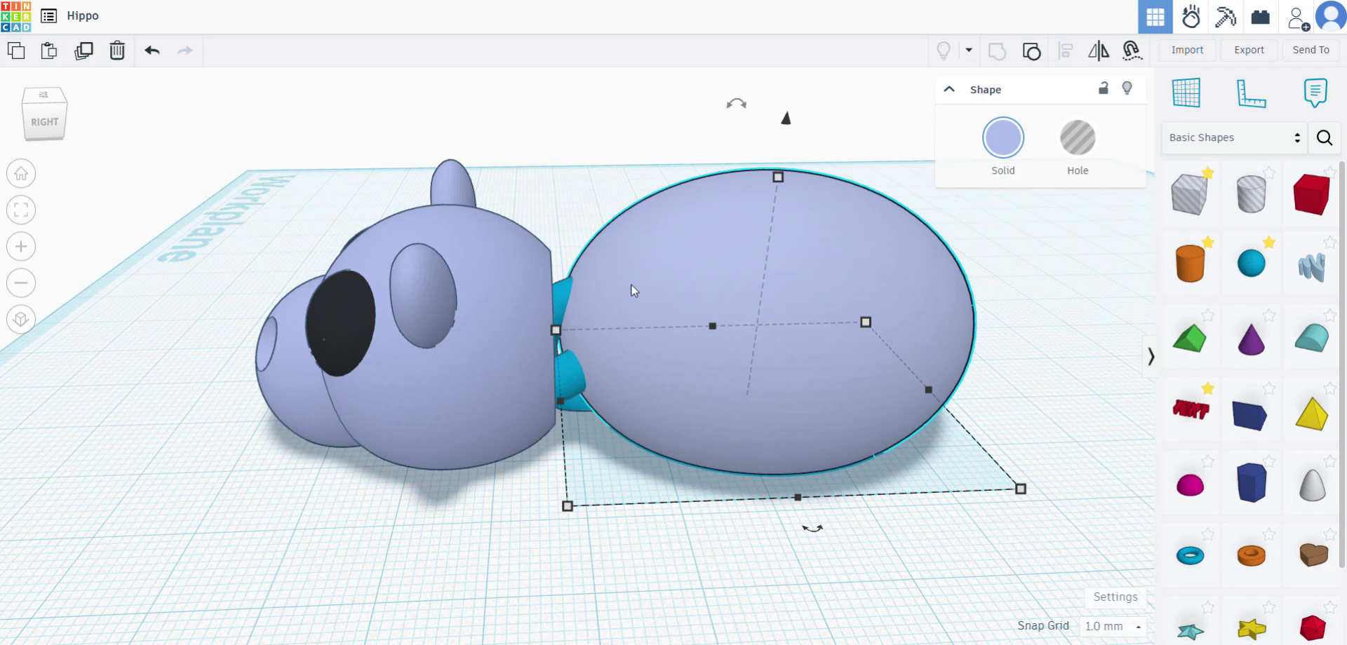
- Duplicate the grouped head and place the copy on the empty workplane beside the hippo
{"action": "right_click_drag", "start_coordinate": [634, 290], "coordinate": [530, 344]}
{"action": "left_click", "coordinate": [530, 344]}
{"action": "right_click_drag", "start_coordinate": [796, 407], "coordinate": [707, 460]}
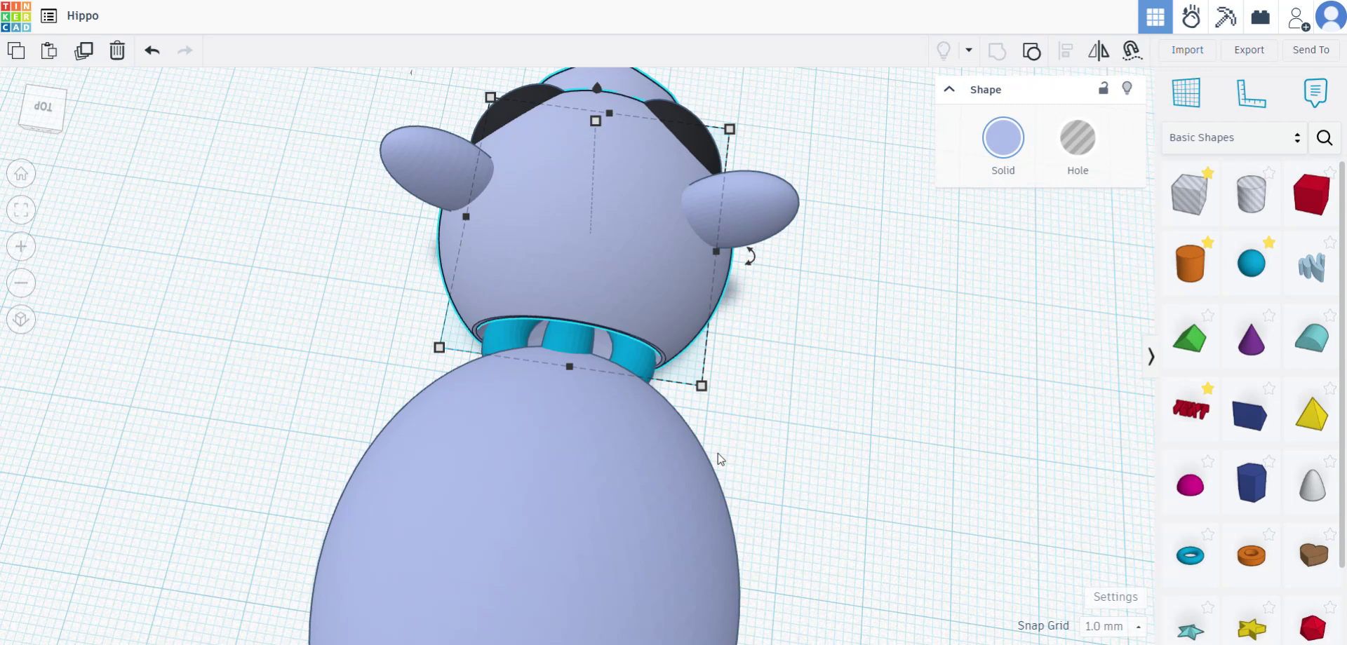
{"action": "key", "text": "ctrl+v"}
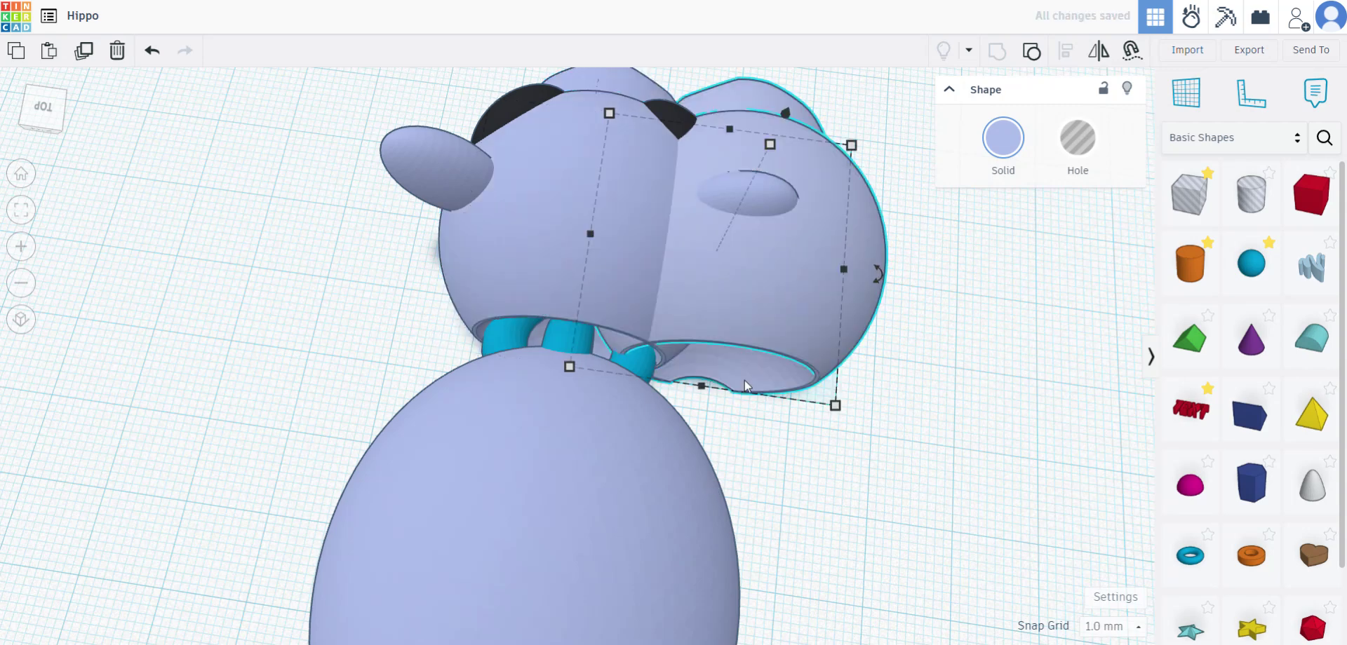
{"action": "left_click_drag", "start_coordinate": [726, 296], "coordinate": [1028, 401]}
{"action": "middle_click_drag", "start_coordinate": [1029, 401], "coordinate": [612, 357]}
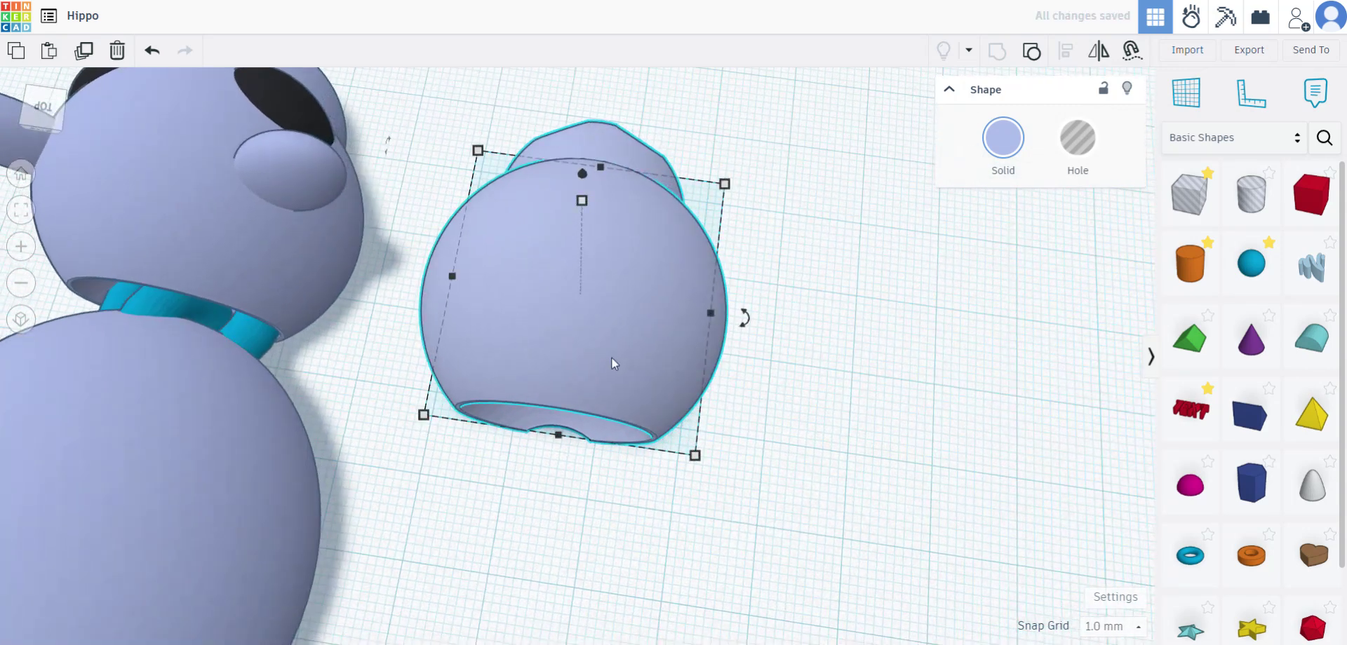
- Ungroup the copied head and delete its solid part, keeping only the hole box and the hole sphere
{"action": "left_click_drag", "start_coordinate": [612, 356], "coordinate": [715, 344]}
{"action": "left_click", "coordinate": [1032, 51]}
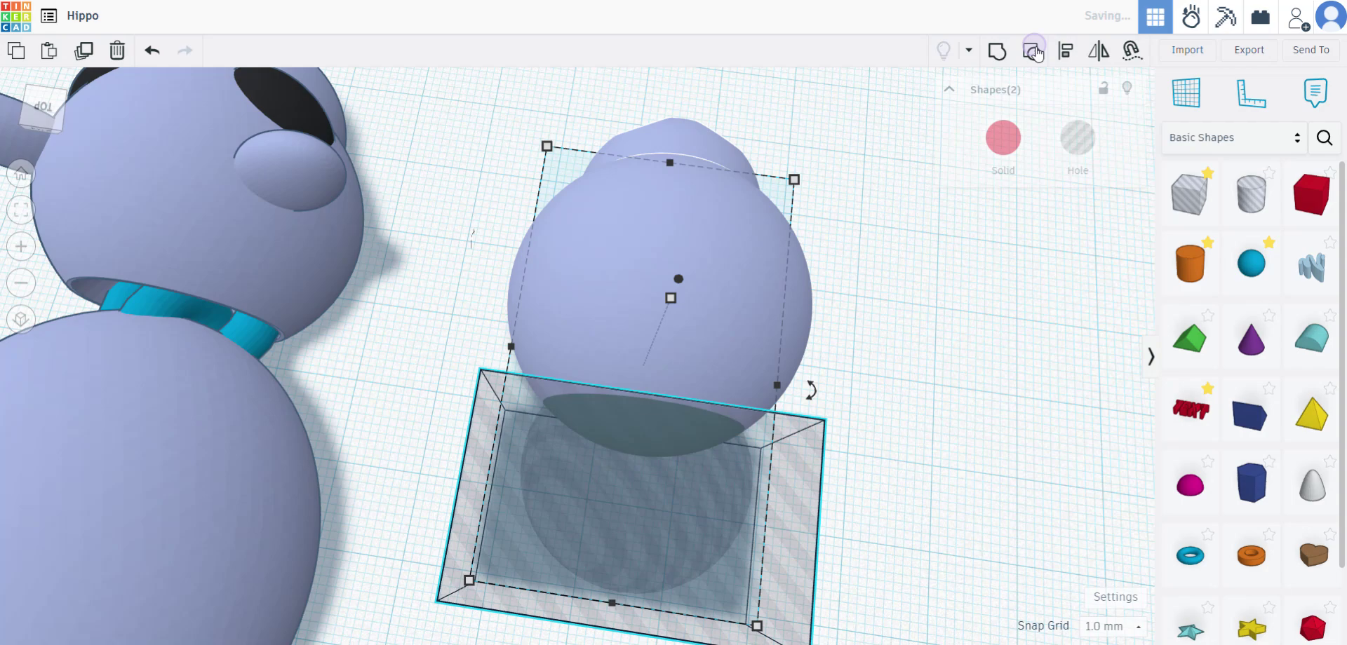
{"action": "left_click", "coordinate": [969, 412]}
{"action": "right_click_drag", "start_coordinate": [969, 413], "coordinate": [634, 384]}
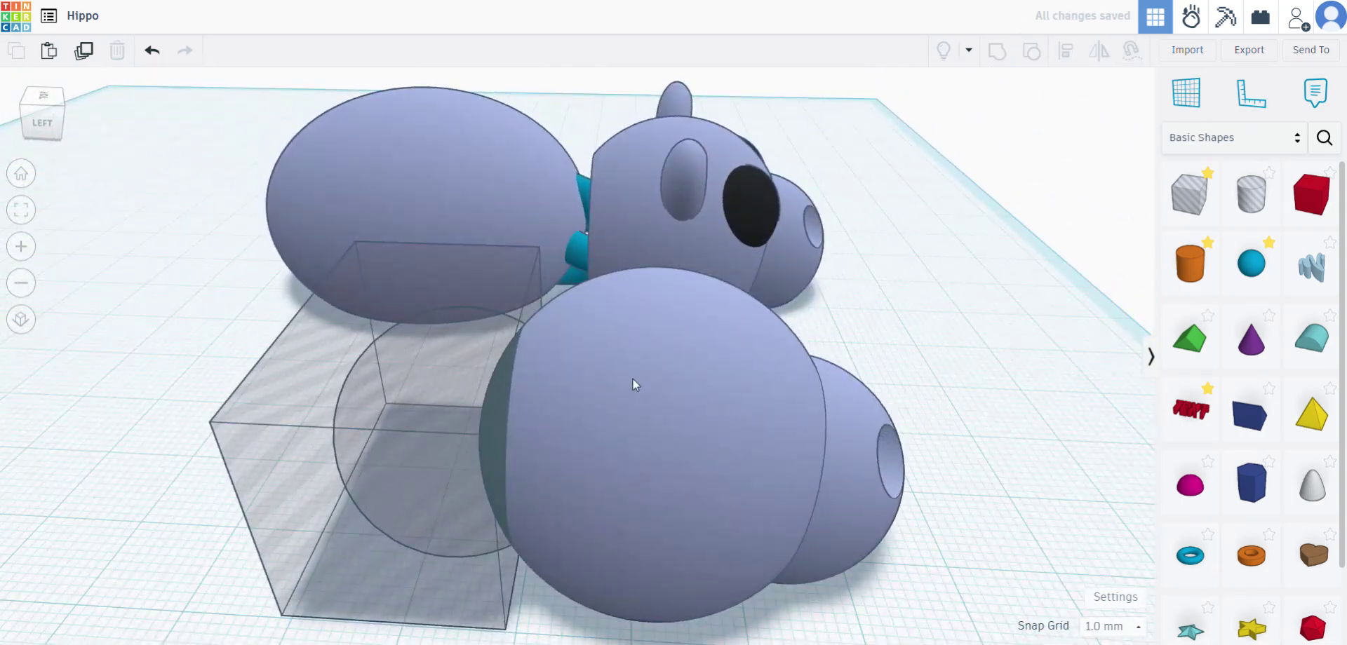
{"action": "left_click", "coordinate": [651, 440]}
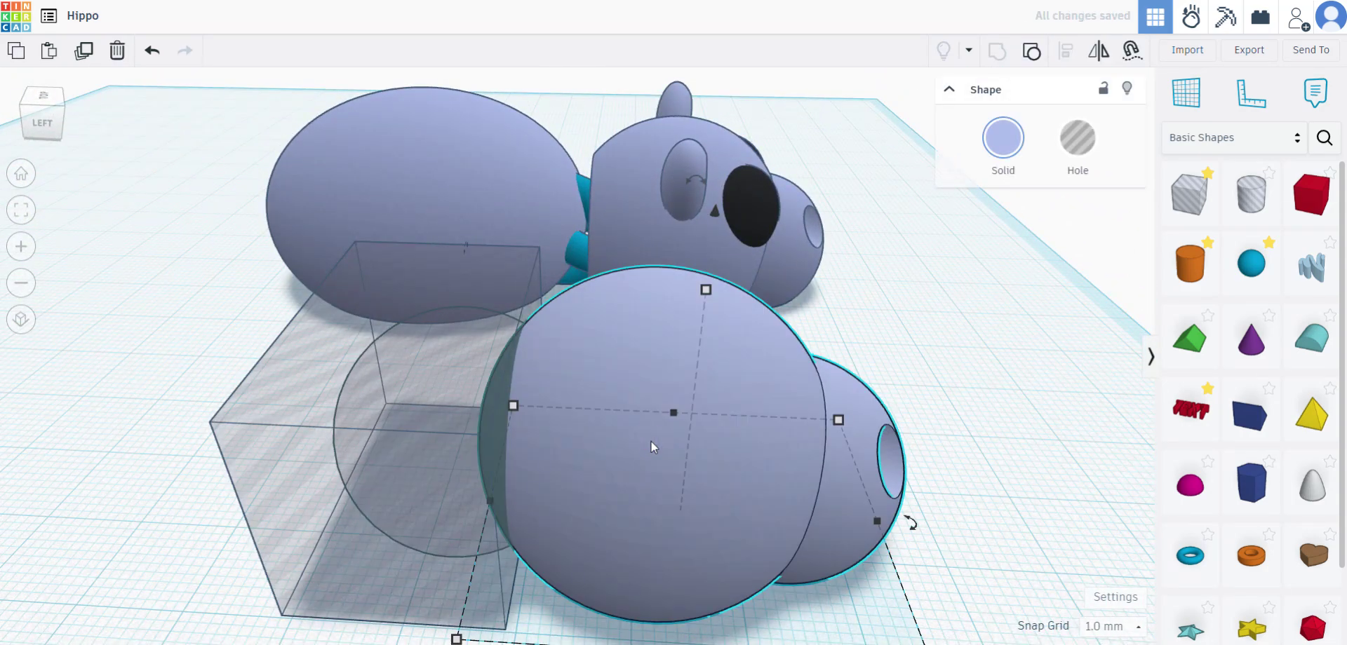
{"action": "key", "text": "Delete"}
- Mirror the hole box and hole sphere together along the hippo's length so the sphere bulges toward the body's end
{"action": "right_click_drag", "start_coordinate": [649, 445], "coordinate": [689, 531]}
{"action": "left_click_drag", "start_coordinate": [689, 531], "coordinate": [411, 375]}
{"action": "right_click_drag", "start_coordinate": [797, 427], "coordinate": [776, 333]}
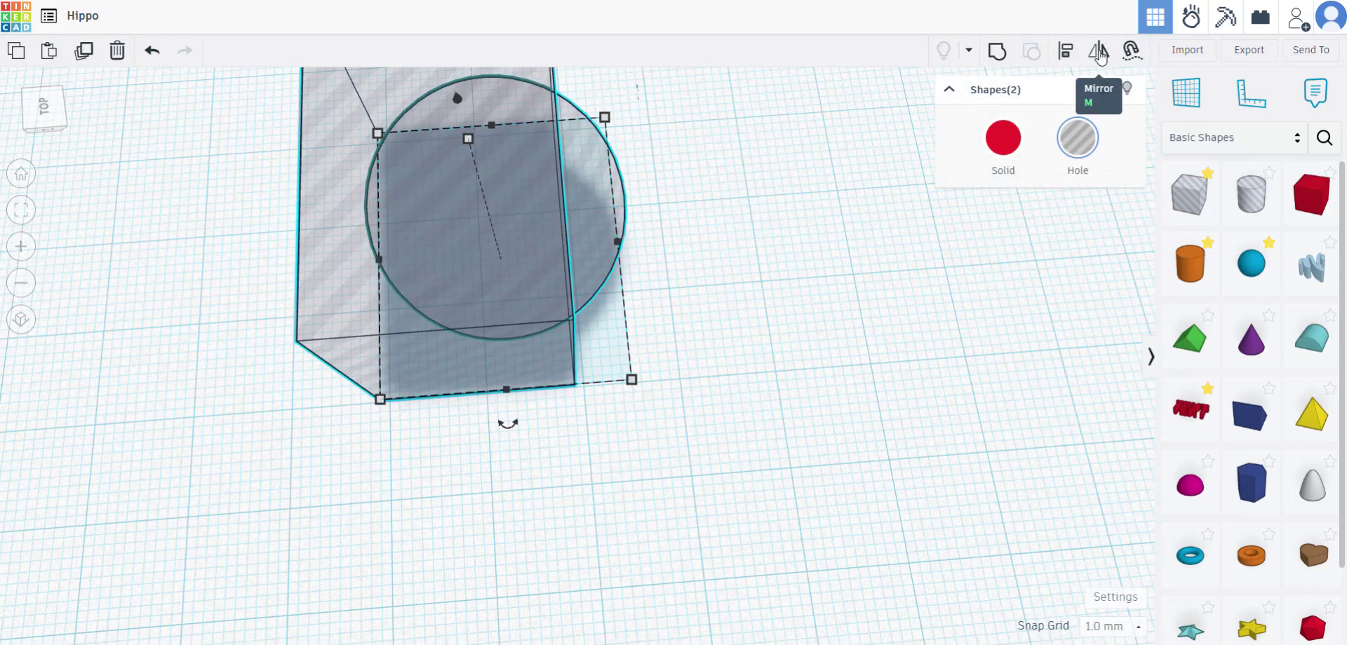
{"action": "middle_click_drag", "start_coordinate": [861, 255], "coordinate": [814, 324]}
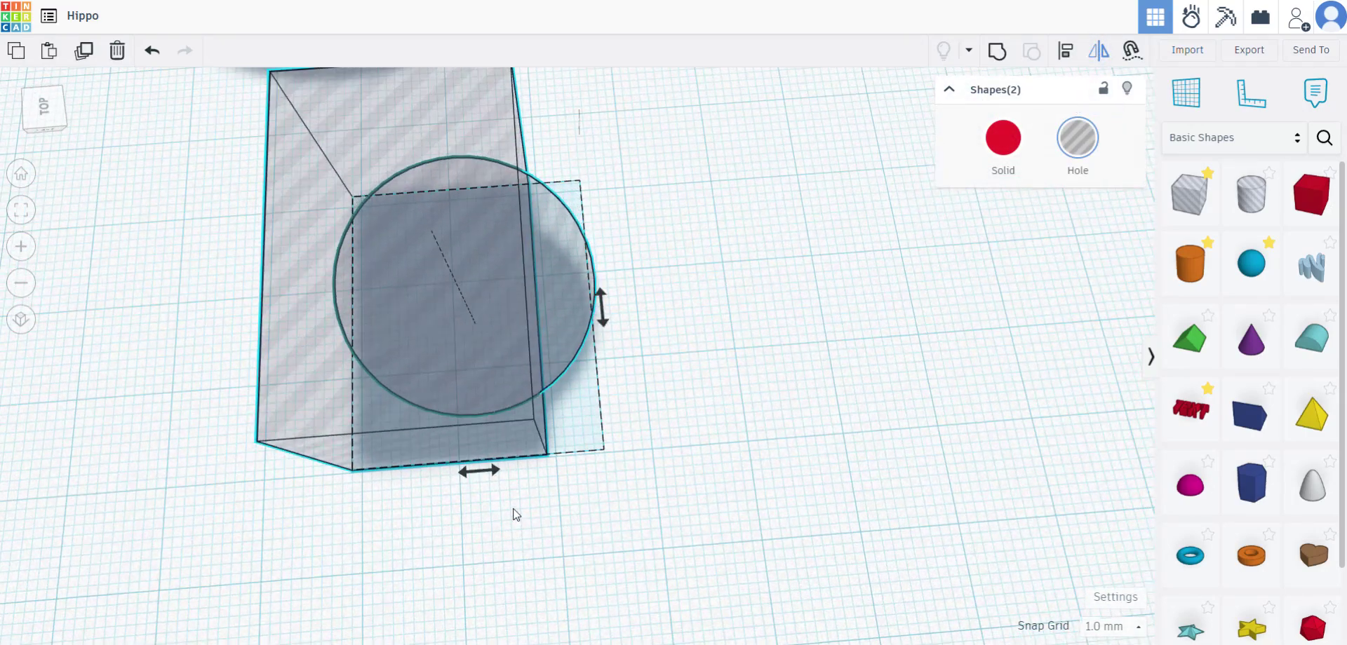
{"action": "left_click", "coordinate": [493, 472]}
{"action": "right_click_drag", "start_coordinate": [763, 338], "coordinate": [900, 285]}
{"action": "scroll", "coordinate": [895, 298], "scroll_direction": "down", "scroll_amount": 3}
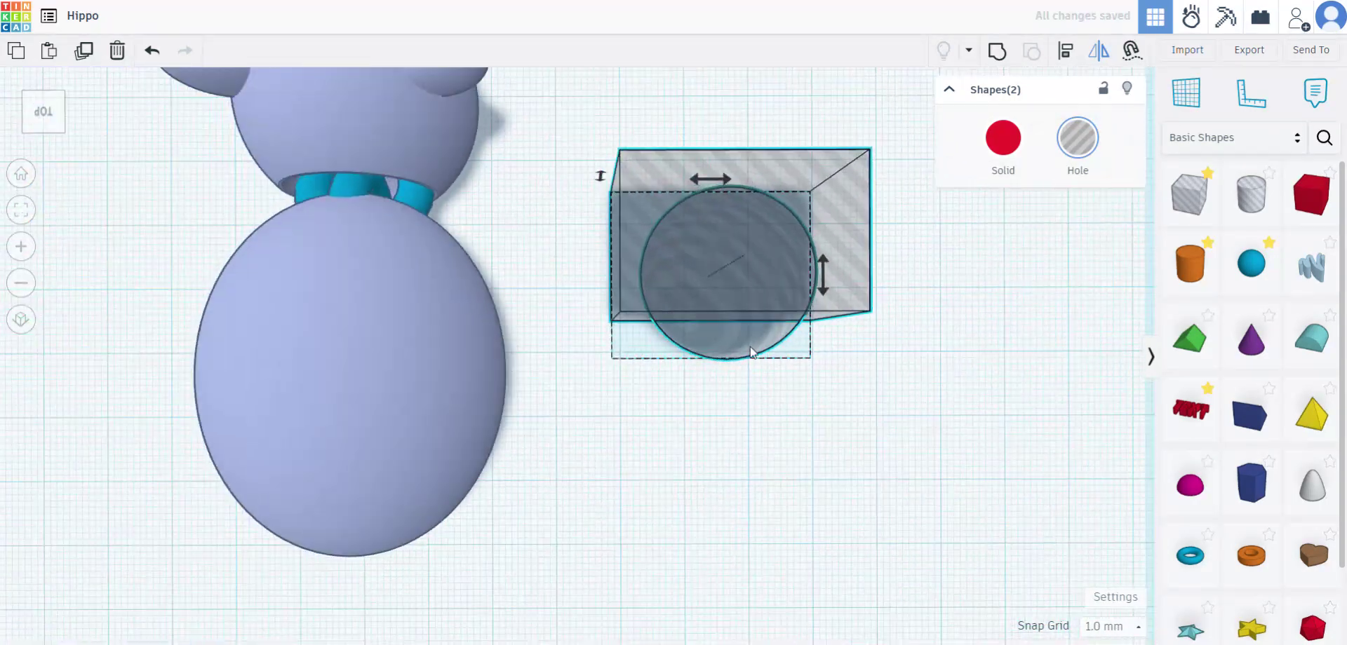
- Move the mirrored hole shapes beside the head and shift the hole sphere alone into the neck between head and body
{"action": "left_click_drag", "start_coordinate": [755, 288], "coordinate": [336, 215]}
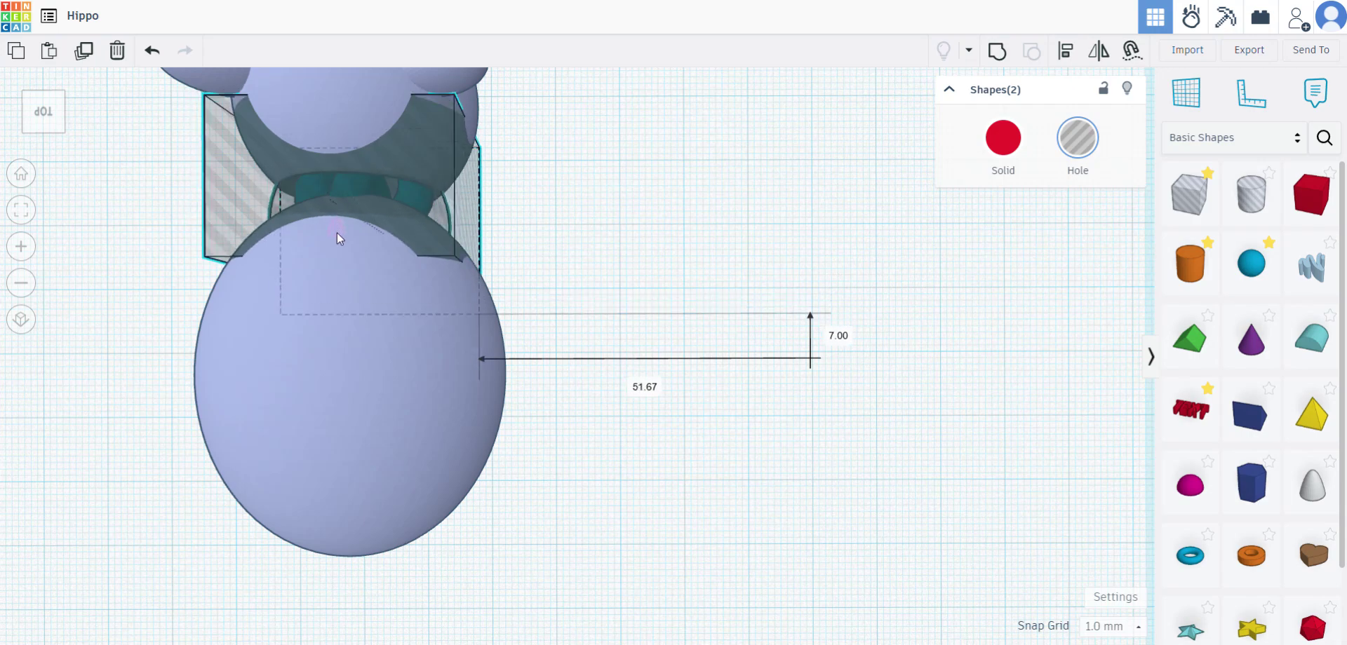
{"action": "mouse_move", "coordinate": [337, 233]}
{"action": "left_mouse_down"}
{"action": "mouse_move", "coordinate": [337, 268]}
{"action": "mouse_move", "coordinate": [341, 242]}
{"action": "left_mouse_up"}
{"action": "right_click_drag", "start_coordinate": [659, 421], "coordinate": [882, 472]}
{"action": "left_click_drag", "start_coordinate": [558, 443], "coordinate": [418, 598]}
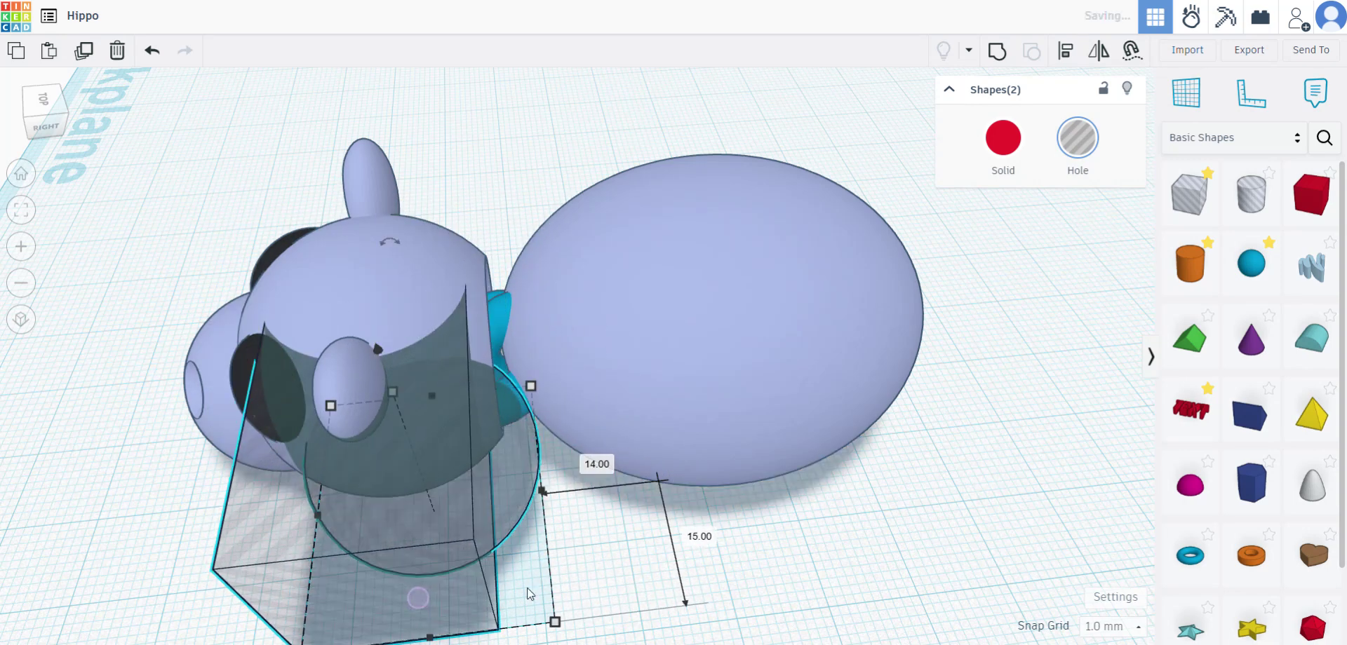
{"action": "middle_click_drag", "start_coordinate": [566, 561], "coordinate": [690, 483]}
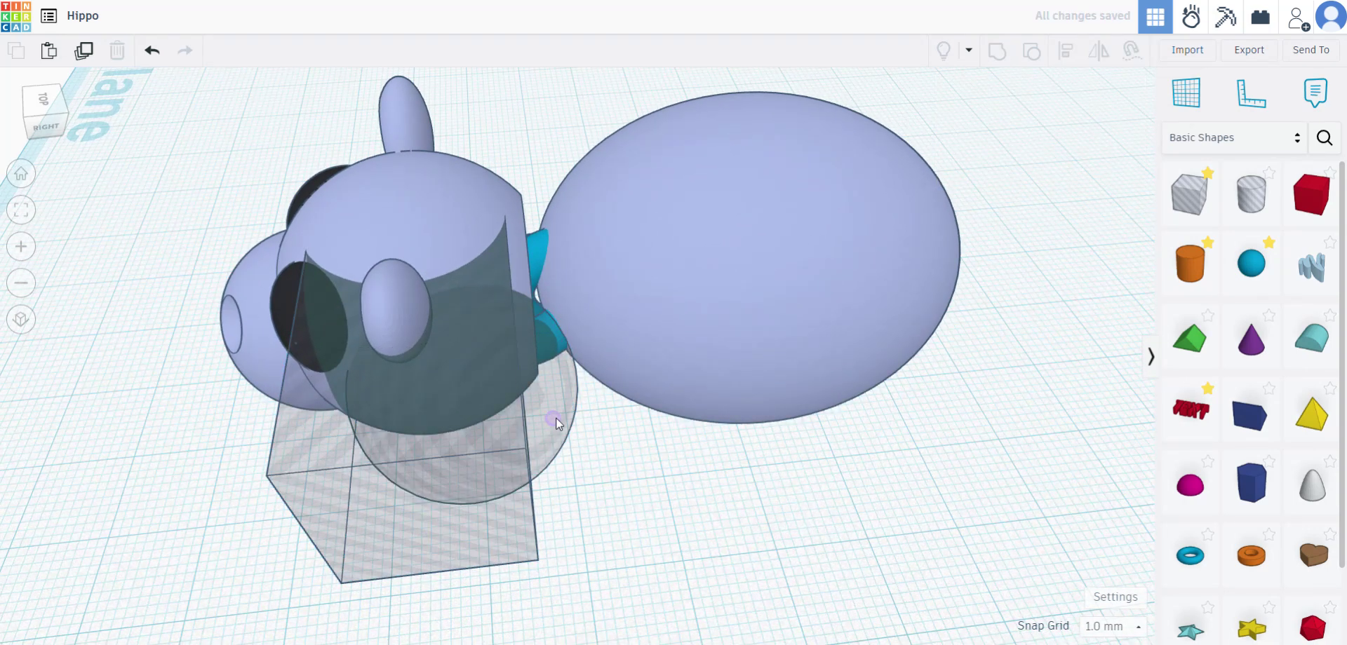
{"action": "left_click_drag", "start_coordinate": [556, 418], "coordinate": [574, 318]}
- Turn the ellipsoid body into a hole and the neck sphere into a solid to expose the joint
{"action": "left_click", "coordinate": [695, 298]}
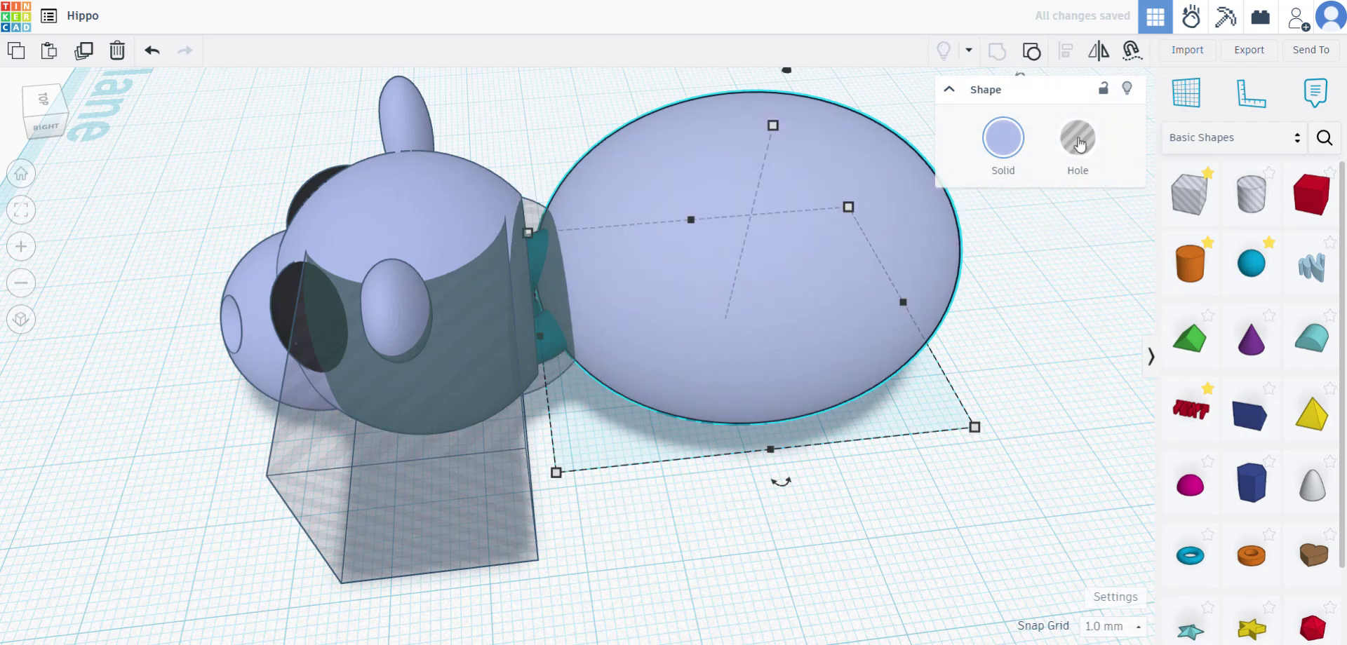
{"action": "left_click", "coordinate": [1078, 141]}
{"action": "right_click_drag", "start_coordinate": [814, 544], "coordinate": [721, 505]}
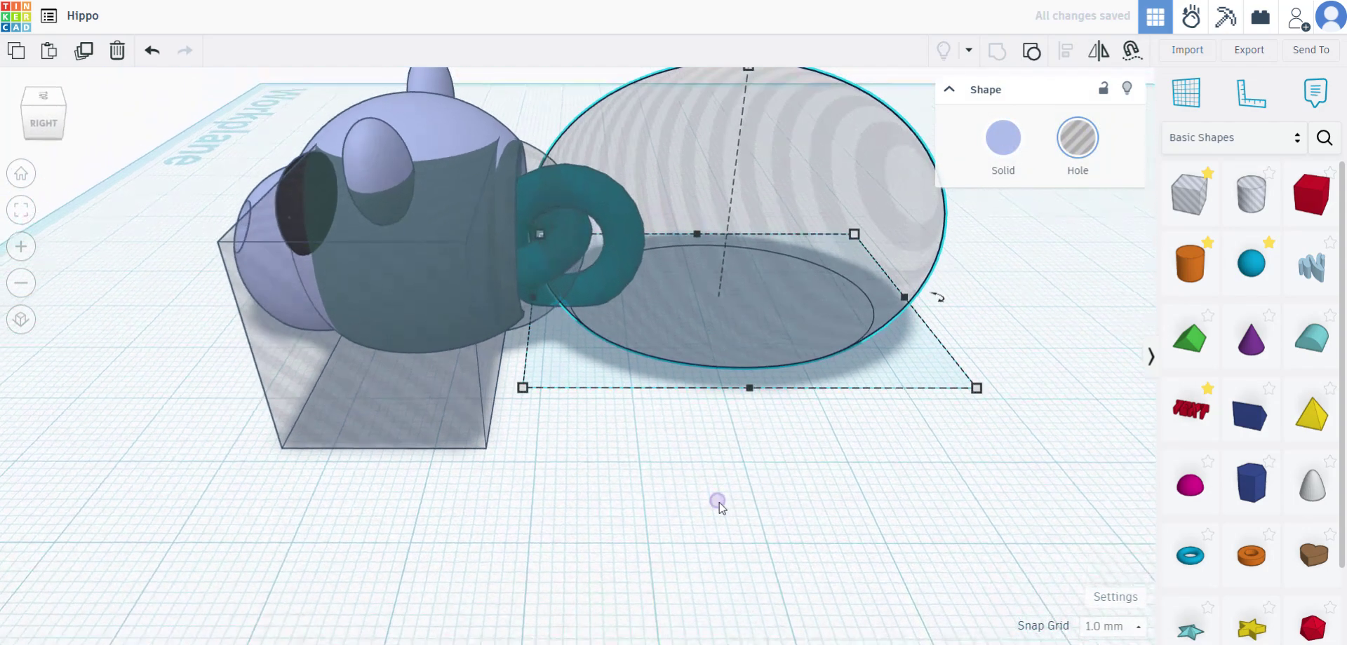
{"action": "left_click", "coordinate": [535, 159]}
{"action": "left_click", "coordinate": [1003, 137]}
{"action": "right_click_drag", "start_coordinate": [599, 333], "coordinate": [635, 381]}
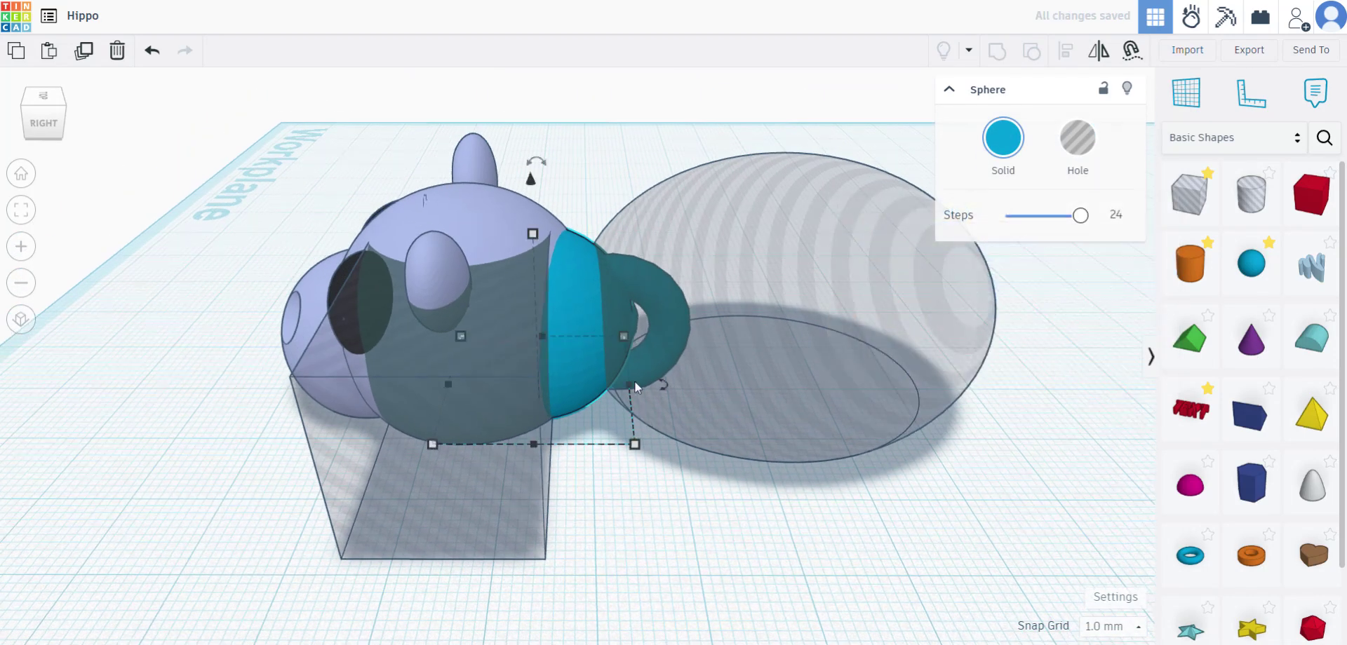
- Colour the neck sphere light pink to distinguish it from the blue rings
{"action": "scroll", "coordinate": [615, 317], "scroll_direction": "up", "scroll_amount": 6}
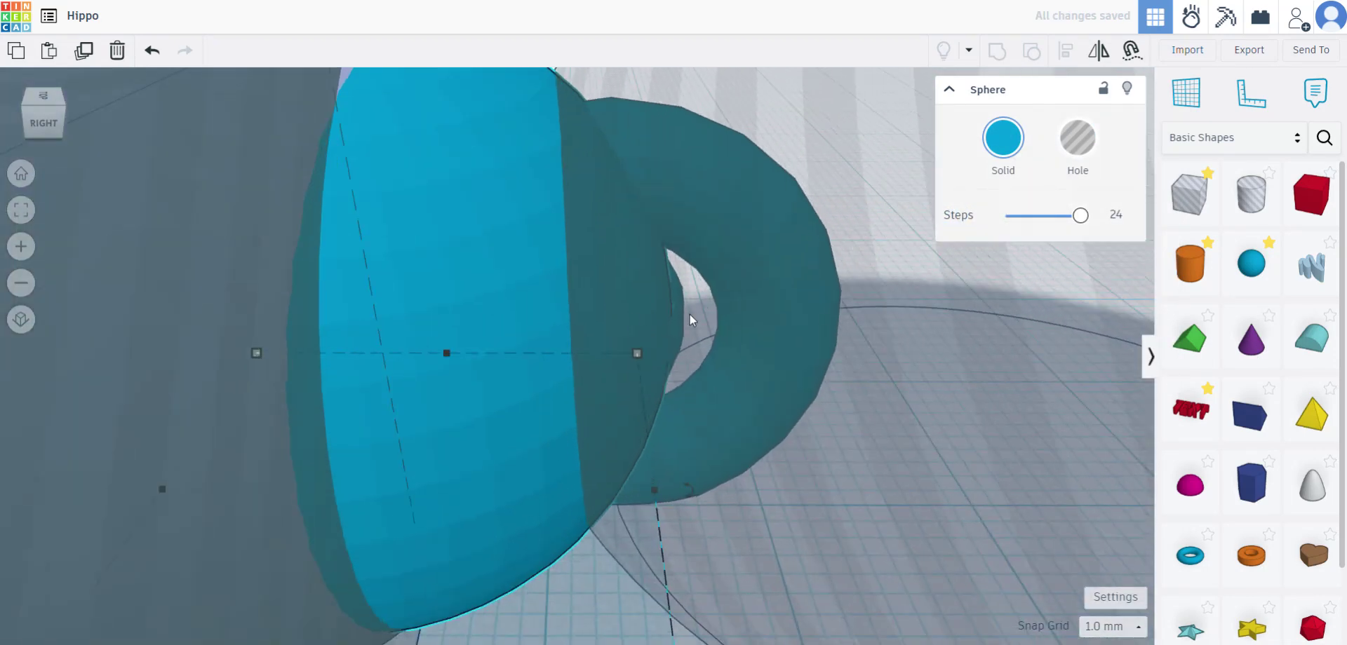
{"action": "right_click_drag", "start_coordinate": [689, 320], "coordinate": [613, 307]}
{"action": "left_click", "coordinate": [1003, 137]}
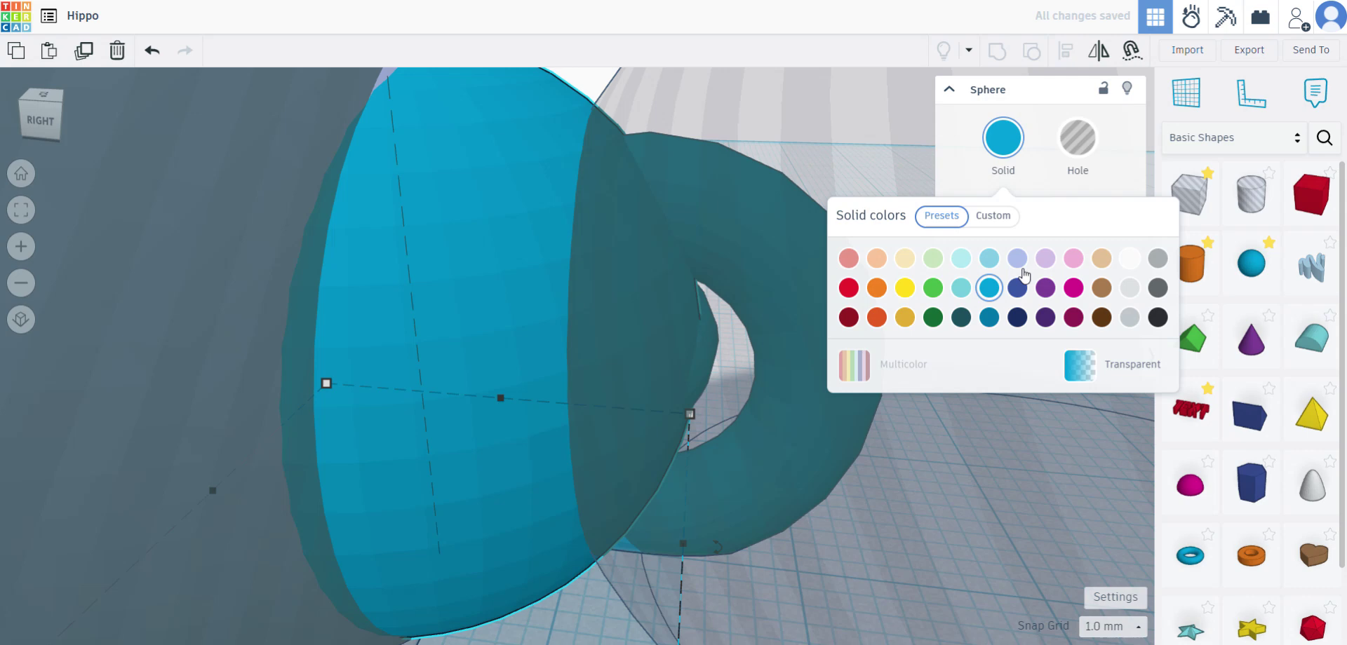
{"action": "left_click", "coordinate": [1074, 259]}
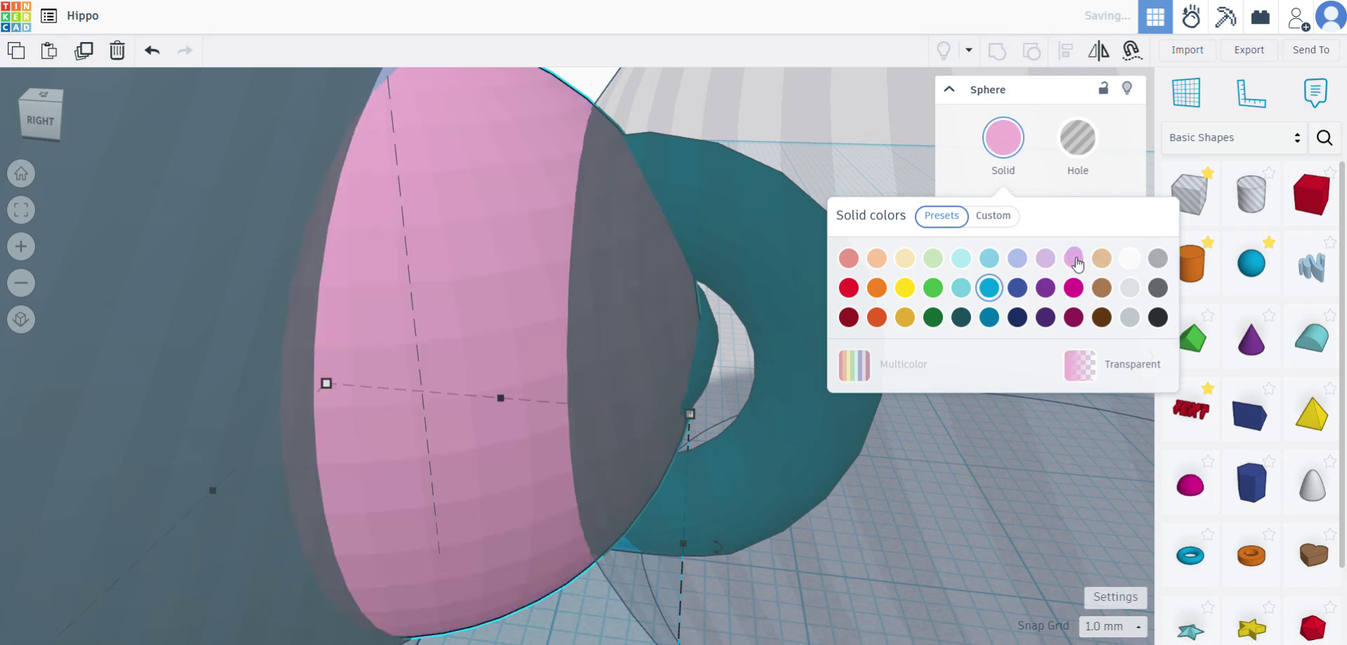
{"action": "left_click", "coordinate": [602, 86]}
- Select the pink neck sphere and set the snap grid to 0.1 mm
{"action": "right_click_drag", "start_coordinate": [580, 150], "coordinate": [769, 391]}
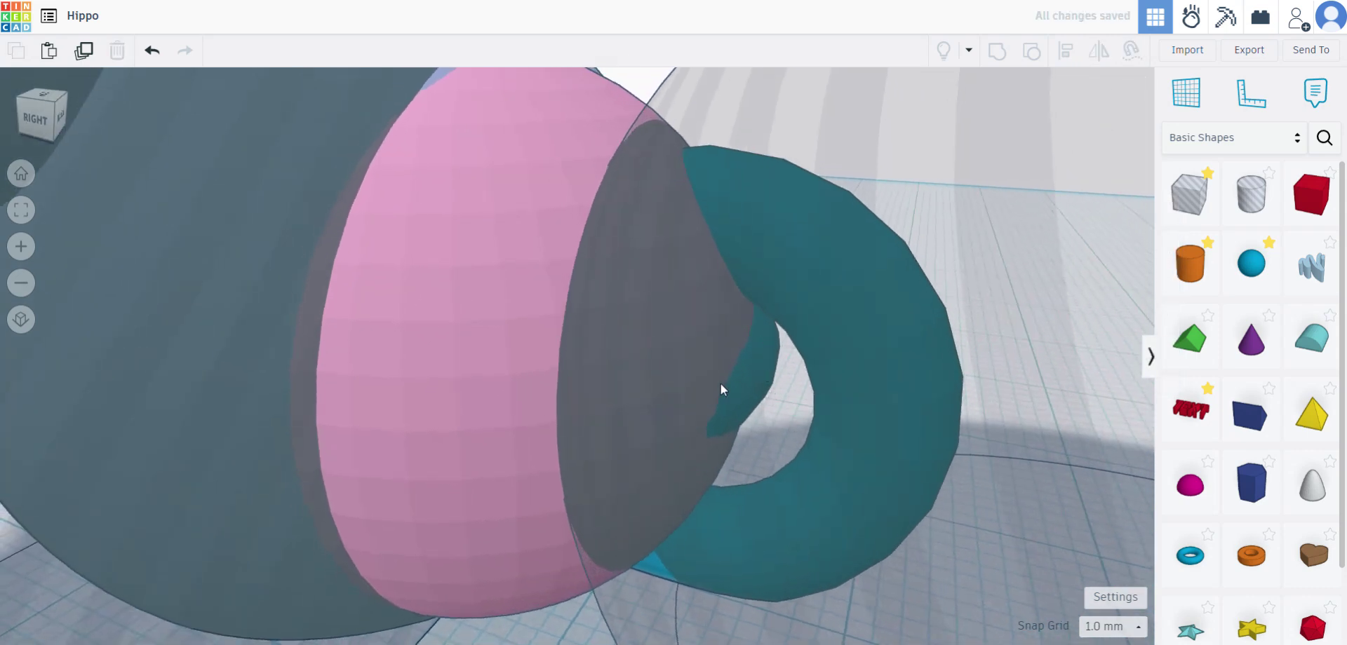
{"action": "right_click_drag", "start_coordinate": [705, 419], "coordinate": [842, 413]}
{"action": "left_click", "coordinate": [496, 292]}
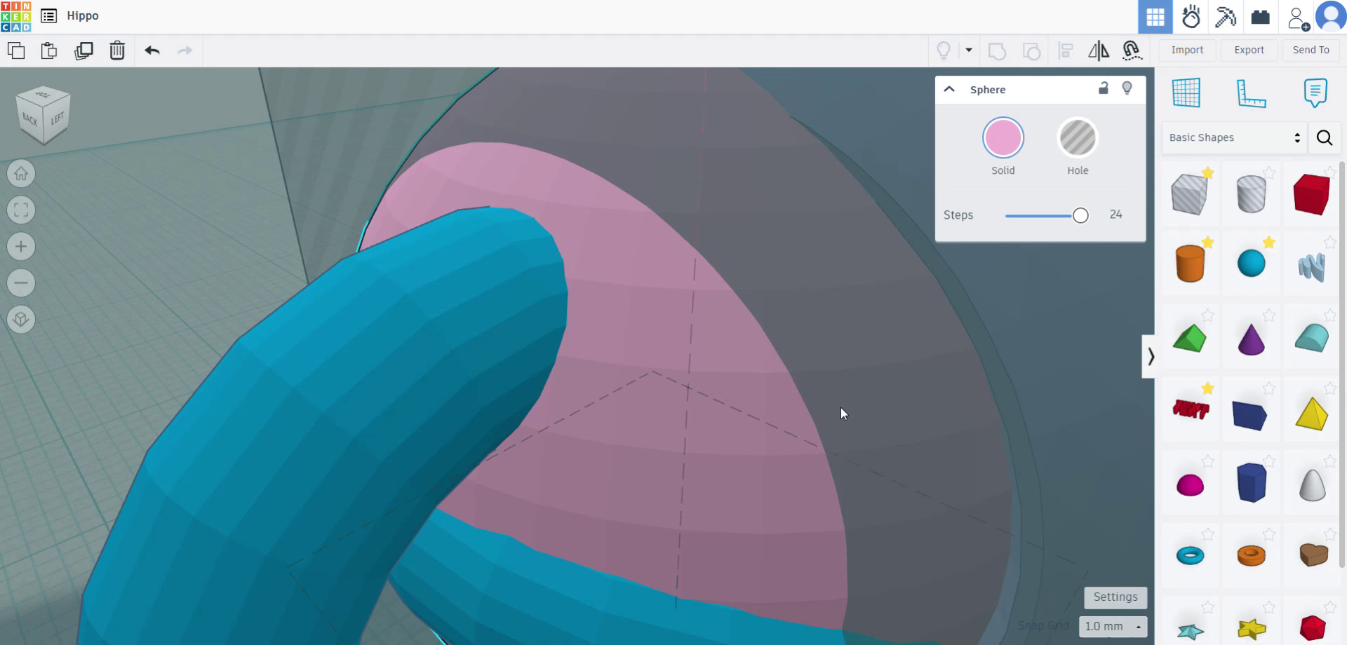
{"action": "scroll", "coordinate": [840, 407], "scroll_direction": "down", "scroll_amount": 5}
{"action": "right_click_drag", "start_coordinate": [909, 439], "coordinate": [789, 336]}
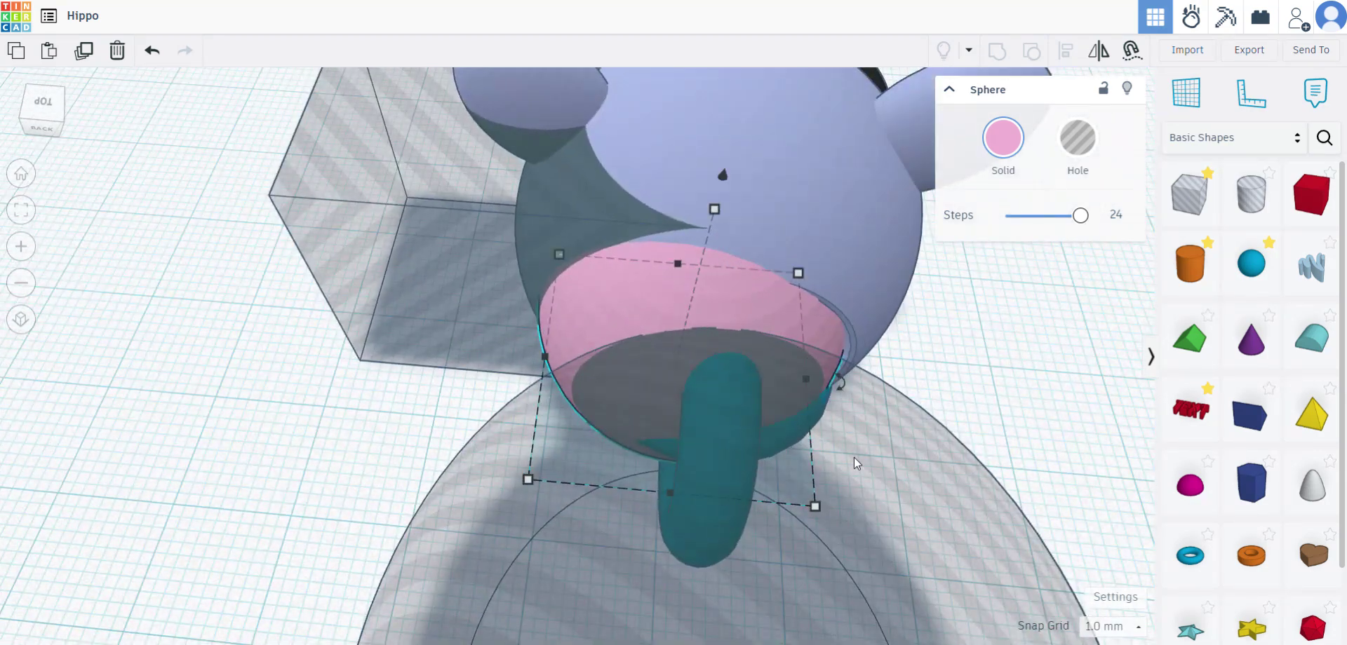
{"action": "right_click_drag", "start_coordinate": [865, 428], "coordinate": [917, 411]}
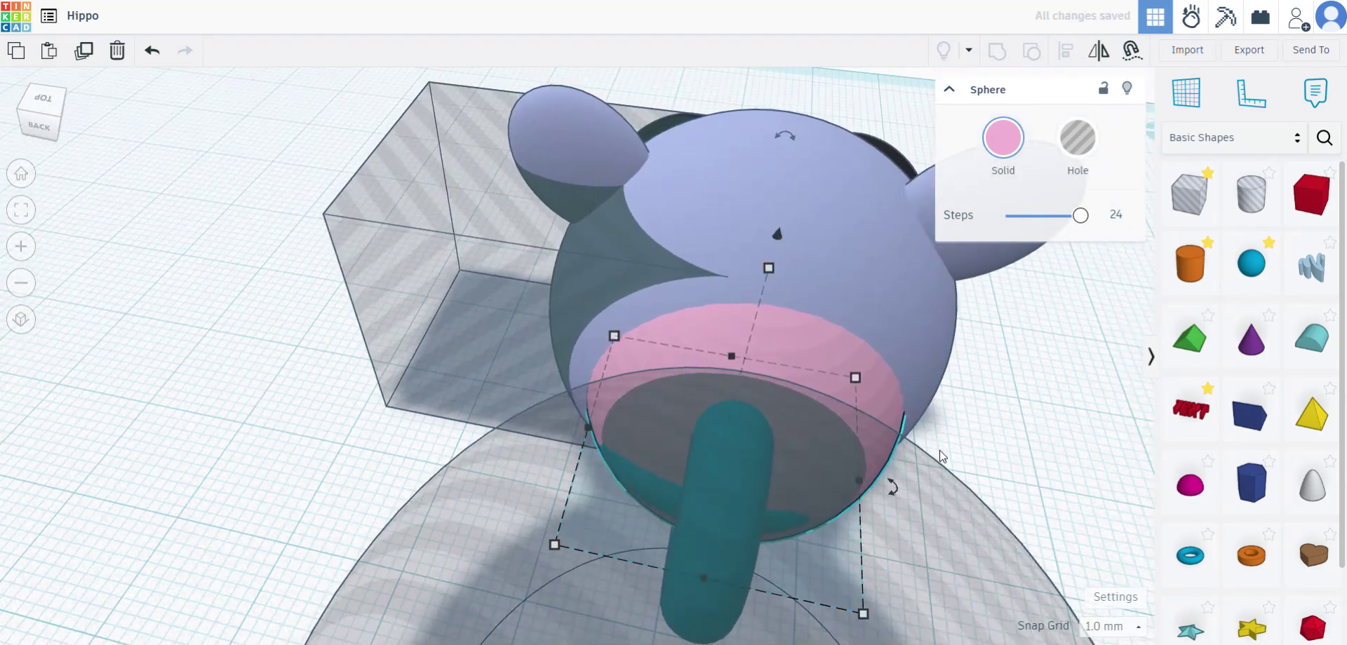
{"action": "right_click_drag", "start_coordinate": [943, 457], "coordinate": [989, 553]}
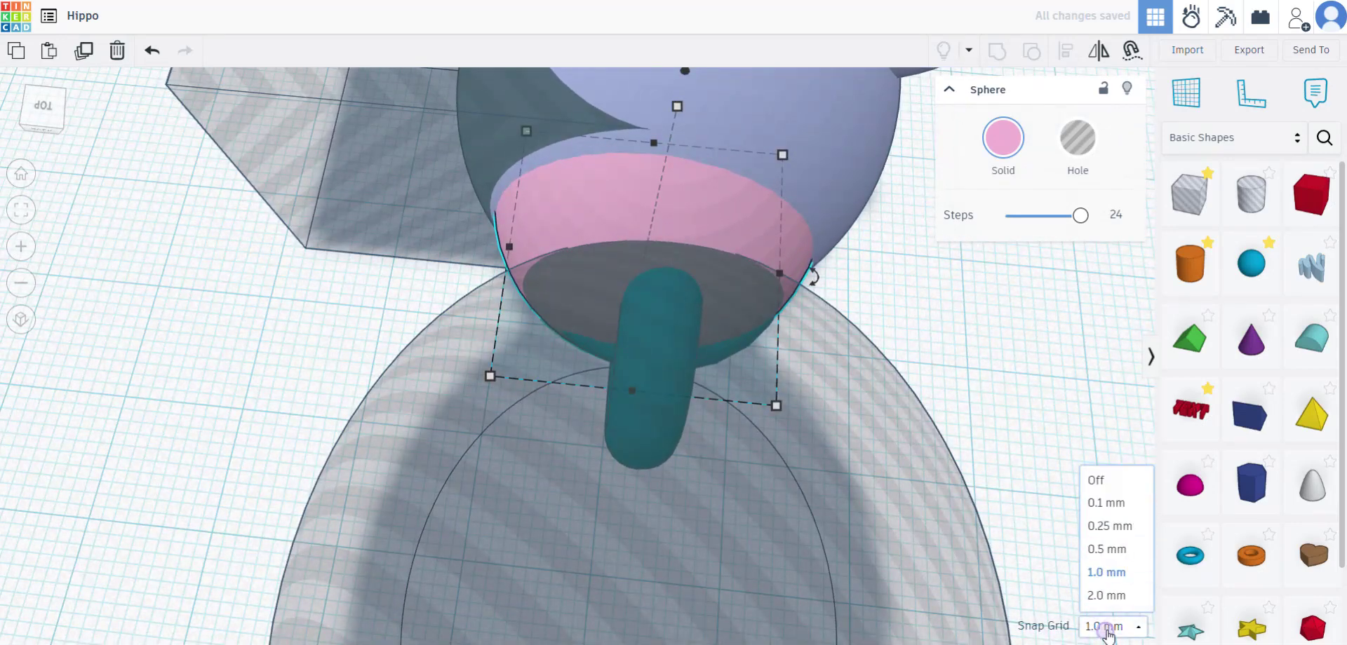
{"action": "left_click", "coordinate": [1107, 455]}
{"action": "right_click_drag", "start_coordinate": [941, 385], "coordinate": [947, 382]}
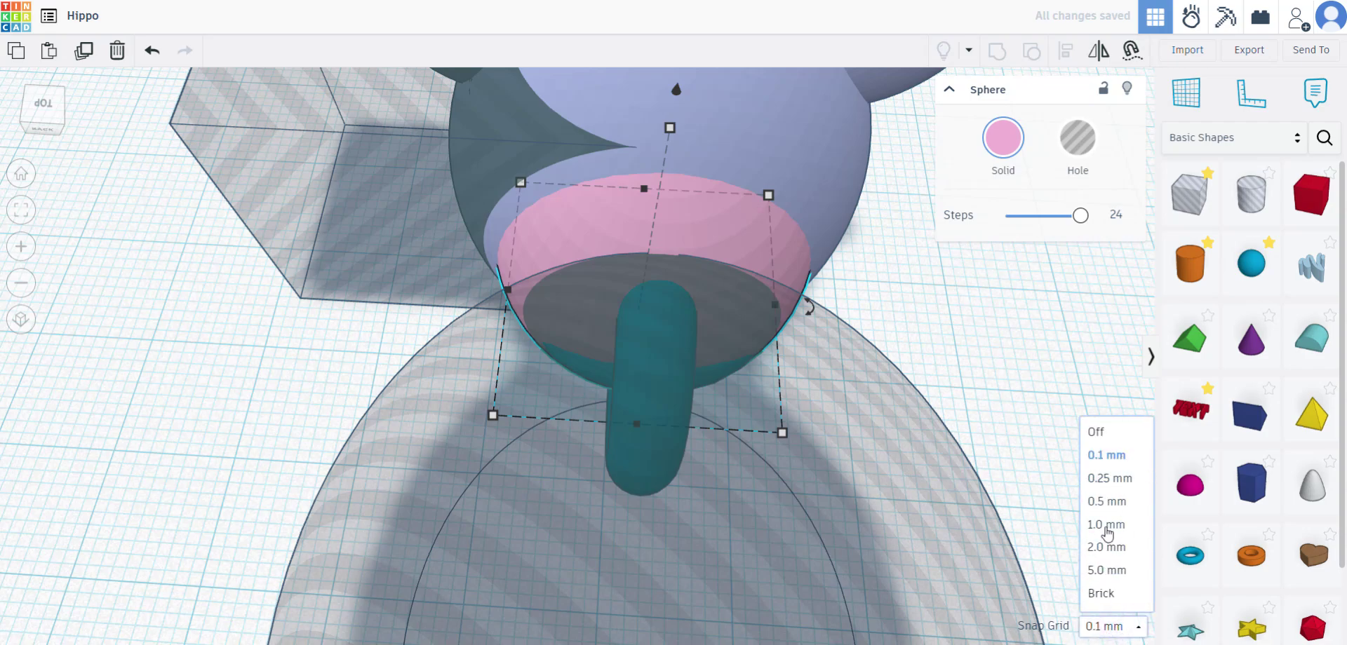
- Nudge the pink sphere along the hippo's length in 0.1 mm increments, ending slightly closer to the body
{"action": "right_click_drag", "start_coordinate": [932, 441], "coordinate": [780, 321]}
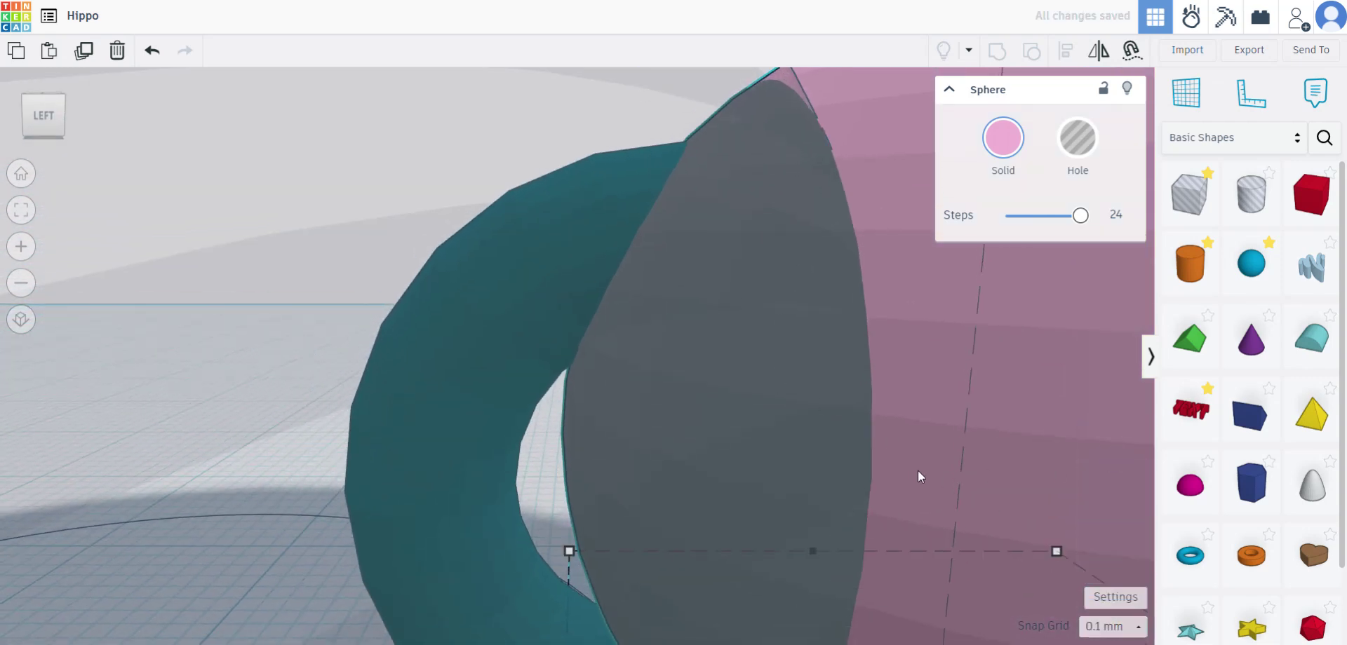
{"action": "key", "text": "Right"}
{"action": "key", "text": "Right"}
{"action": "key", "text": "Right"}
{"action": "key", "text": "Left"}
{"action": "key", "text": "Left"}
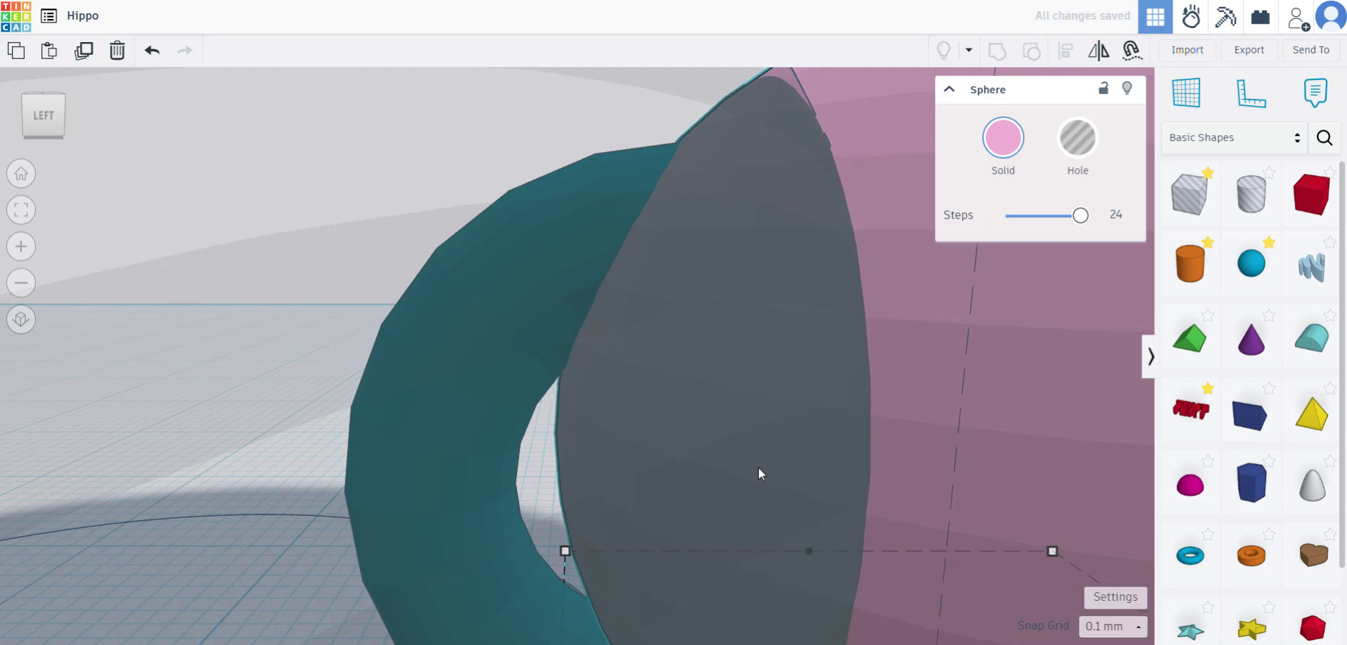
- Make the ellipsoid body solid again and turn the pink neck sphere back into a hole
{"action": "scroll", "coordinate": [760, 456], "scroll_direction": "down", "scroll_amount": 1}
{"action": "scroll", "coordinate": [762, 445], "scroll_direction": "down", "scroll_amount": 3}
{"action": "middle_click_drag", "start_coordinate": [762, 445], "coordinate": [695, 412]}
{"action": "right_click_drag", "start_coordinate": [696, 476], "coordinate": [710, 439]}
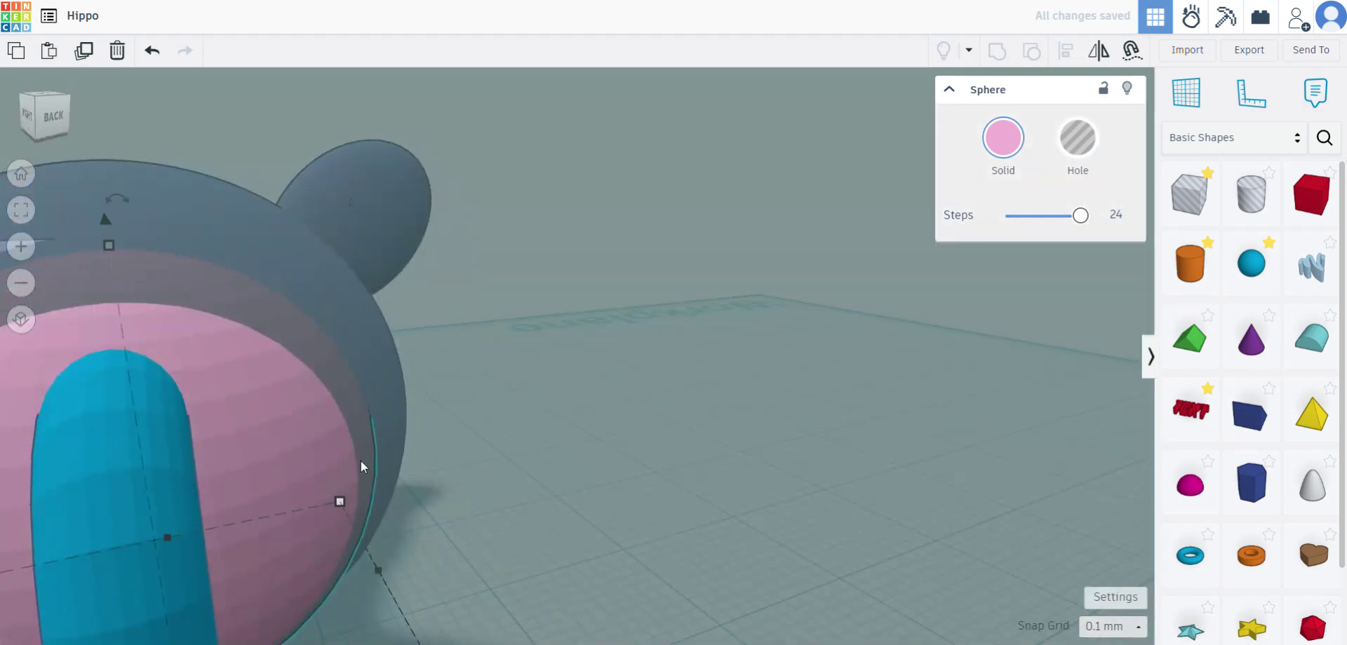
{"action": "right_click_drag", "start_coordinate": [564, 462], "coordinate": [645, 425]}
{"action": "left_click", "coordinate": [477, 213]}
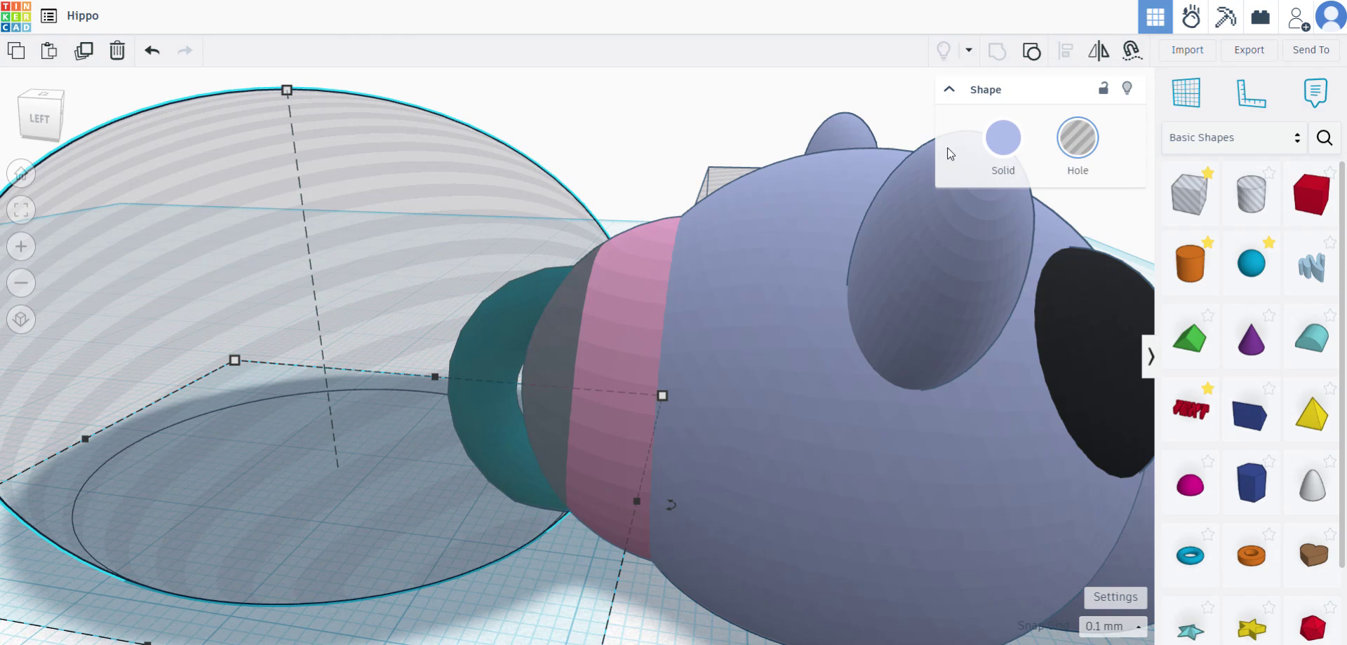
{"action": "left_click", "coordinate": [1003, 137]}
{"action": "left_click", "coordinate": [616, 319]}
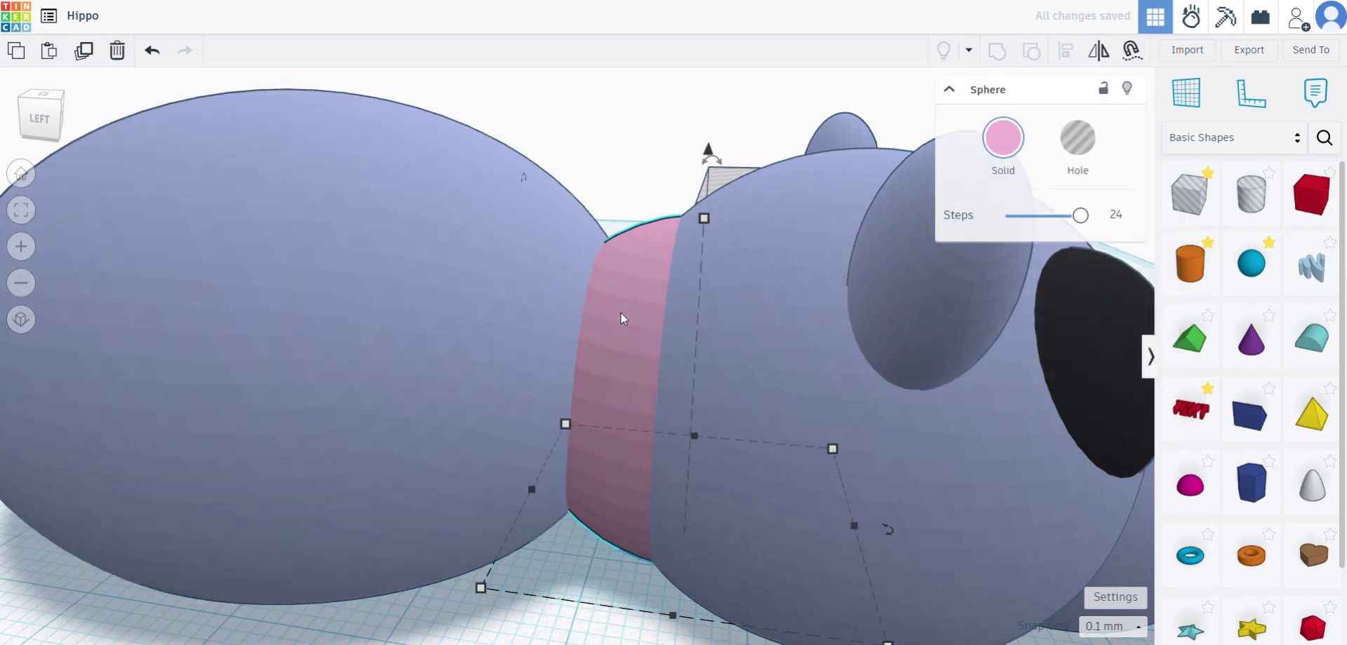
{"action": "left_click", "coordinate": [1079, 163]}
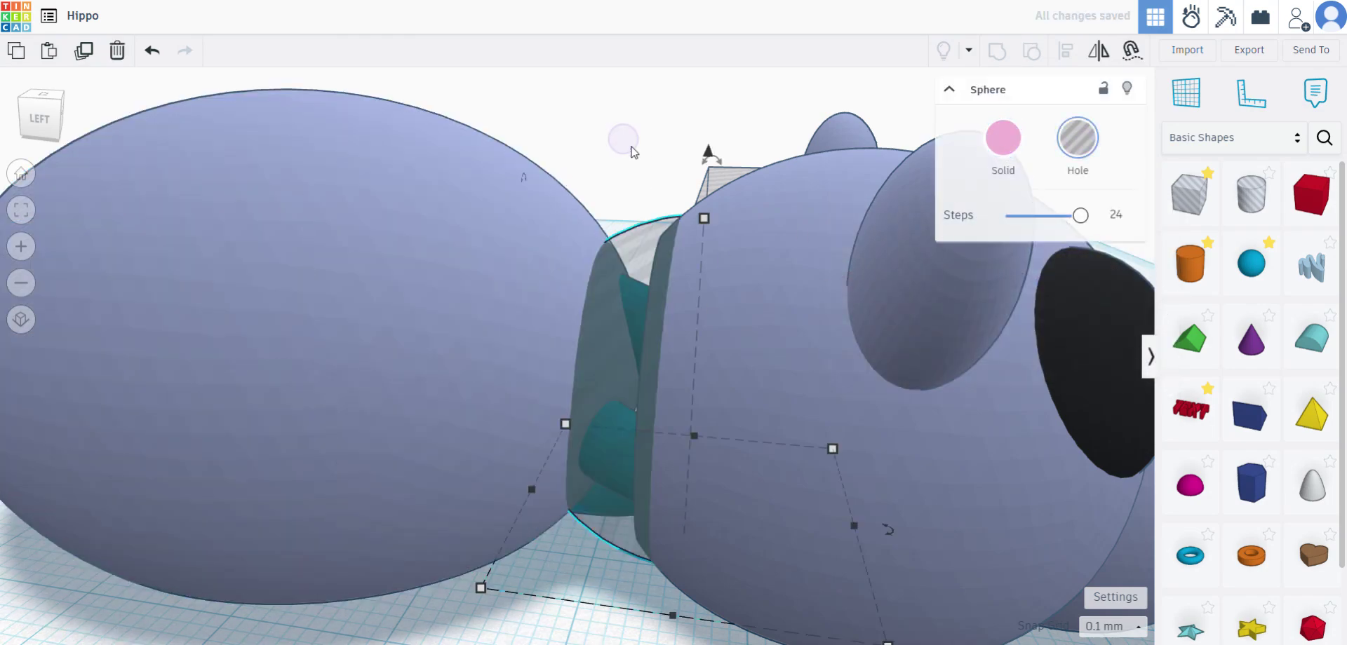
- Group the ellipsoid body with the pink hole sphere to hollow out the body's neck end around the rings
{"action": "right_click_drag", "start_coordinate": [633, 152], "coordinate": [593, 252]}
{"action": "left_click", "coordinate": [593, 151]}
{"action": "left_click", "coordinate": [611, 242]}
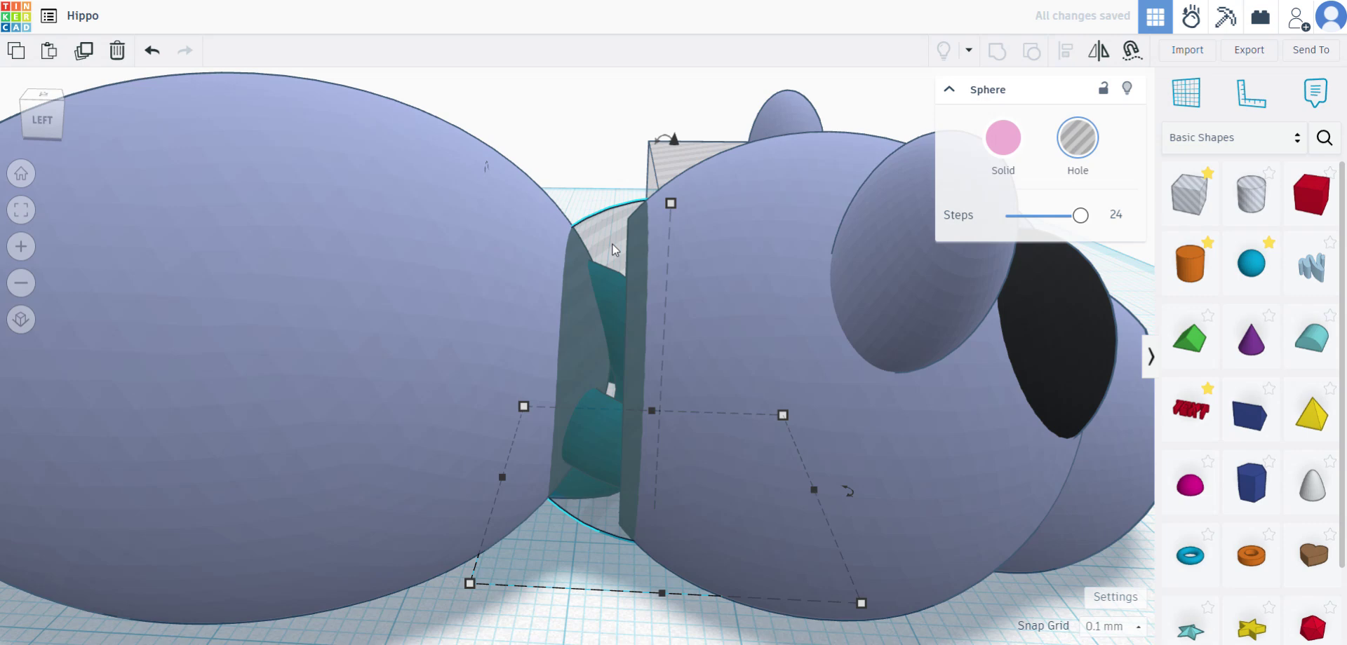
{"action": "left_click", "coordinate": [503, 202], "text": "shift"}
{"action": "left_click", "coordinate": [504, 200], "text": "shift"}
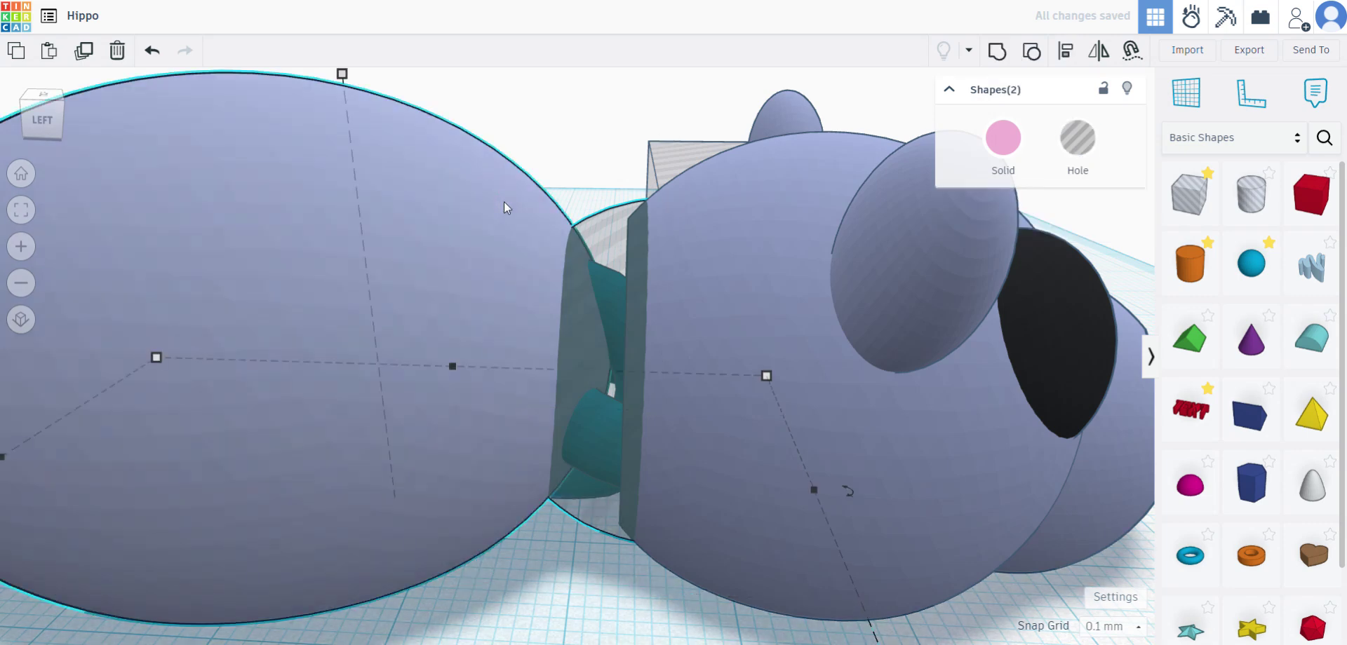
{"action": "left_click", "coordinate": [997, 55]}
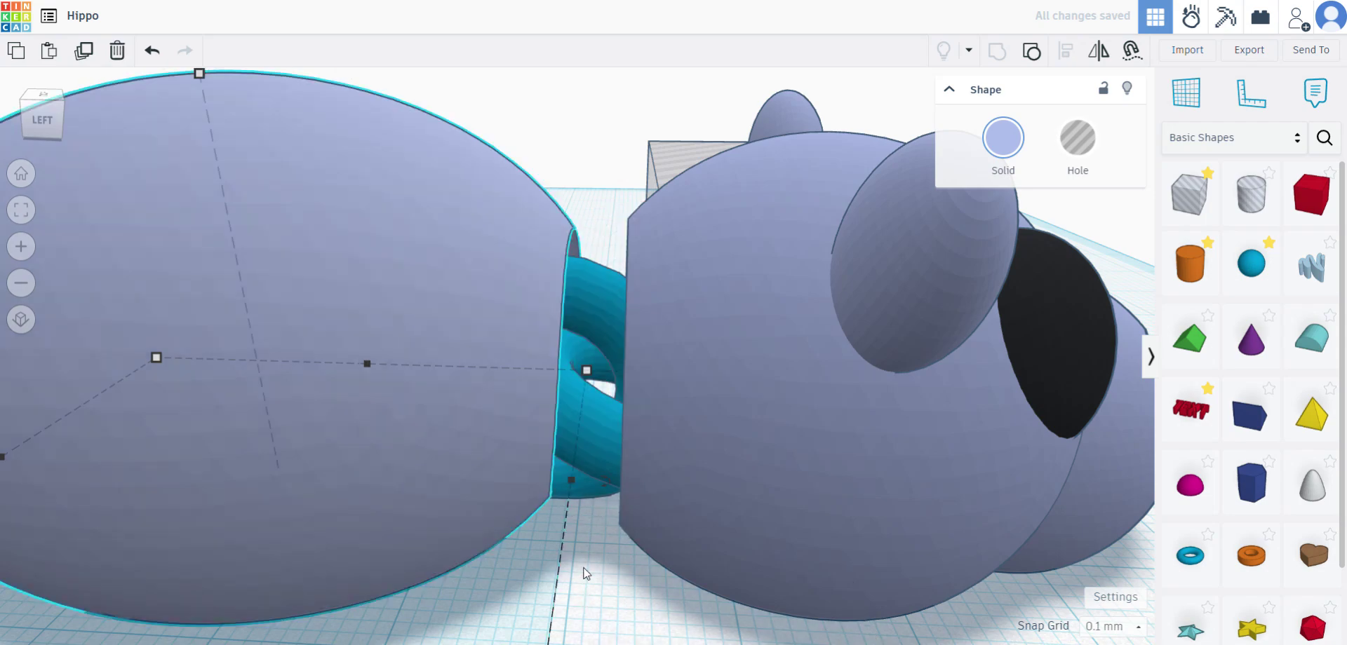
{"action": "right_click_drag", "start_coordinate": [671, 419], "coordinate": [552, 422]}
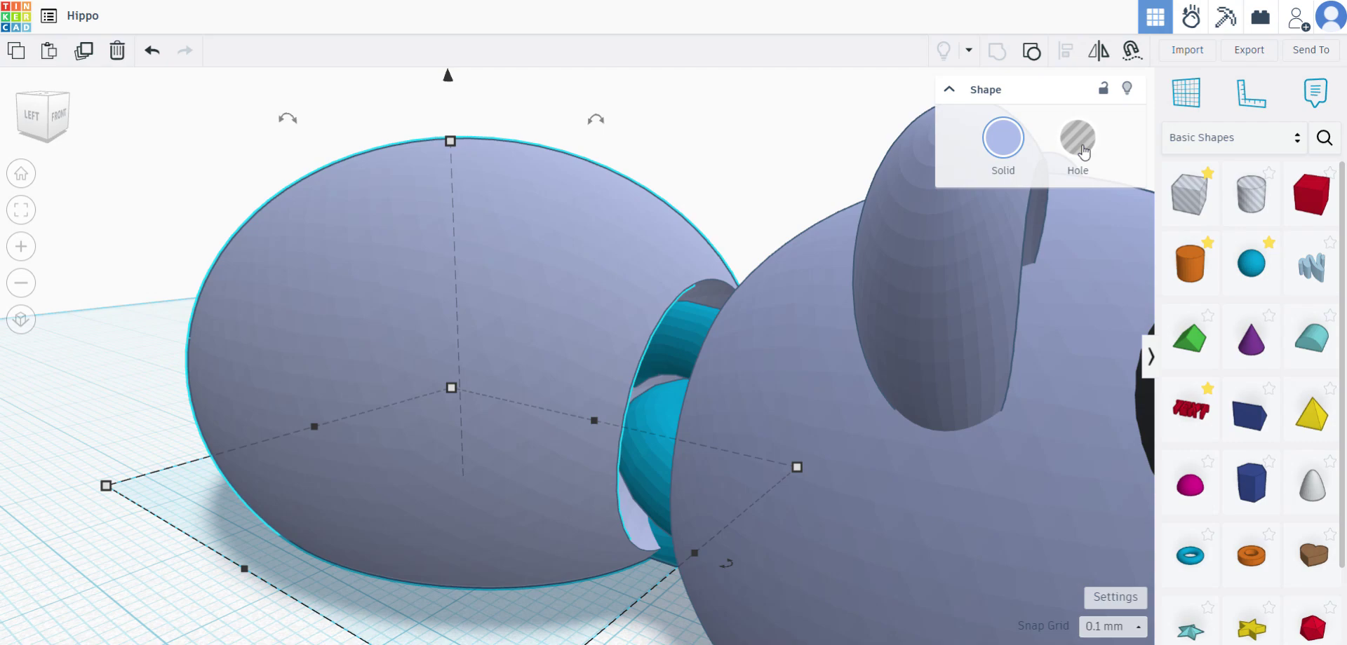
- Turn the hollowed body into a hole and examine how the linking rings sit inside it
{"action": "left_click", "coordinate": [1084, 152]}
{"action": "right_click_drag", "start_coordinate": [642, 501], "coordinate": [757, 521]}
{"action": "middle_click_drag", "start_coordinate": [551, 480], "coordinate": [660, 383]}
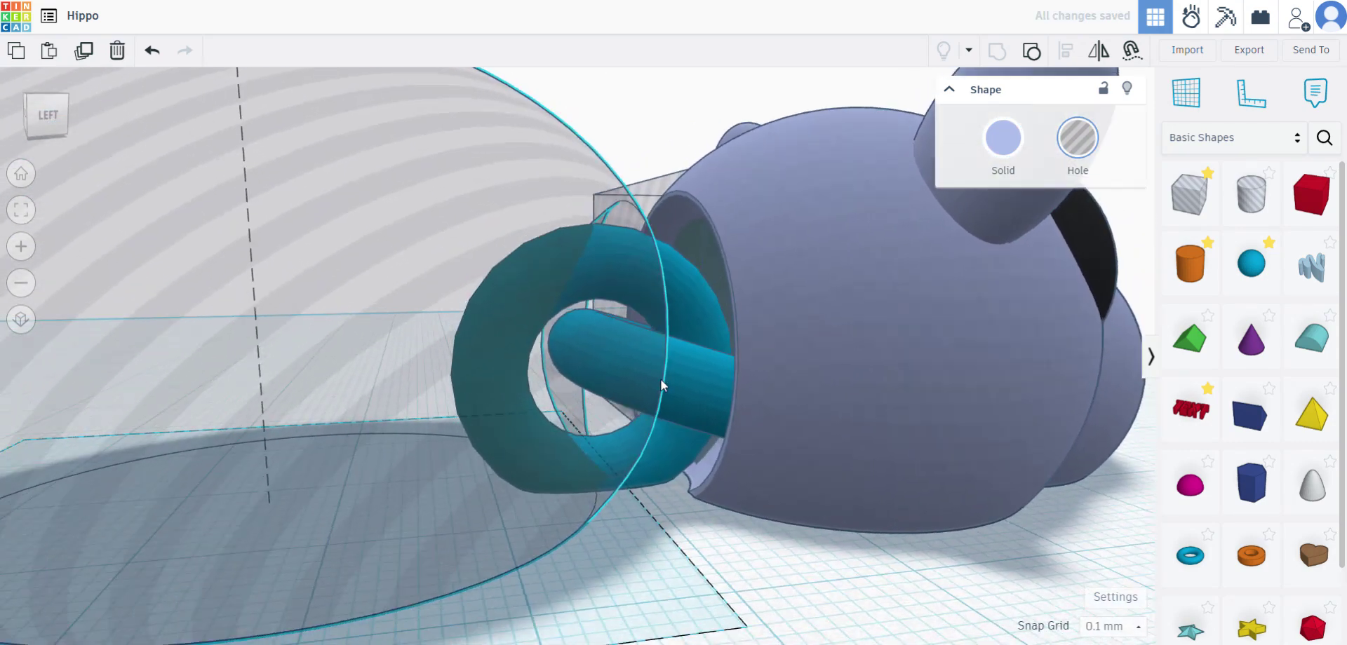
{"action": "scroll", "coordinate": [666, 368], "scroll_direction": "up", "scroll_amount": 5}
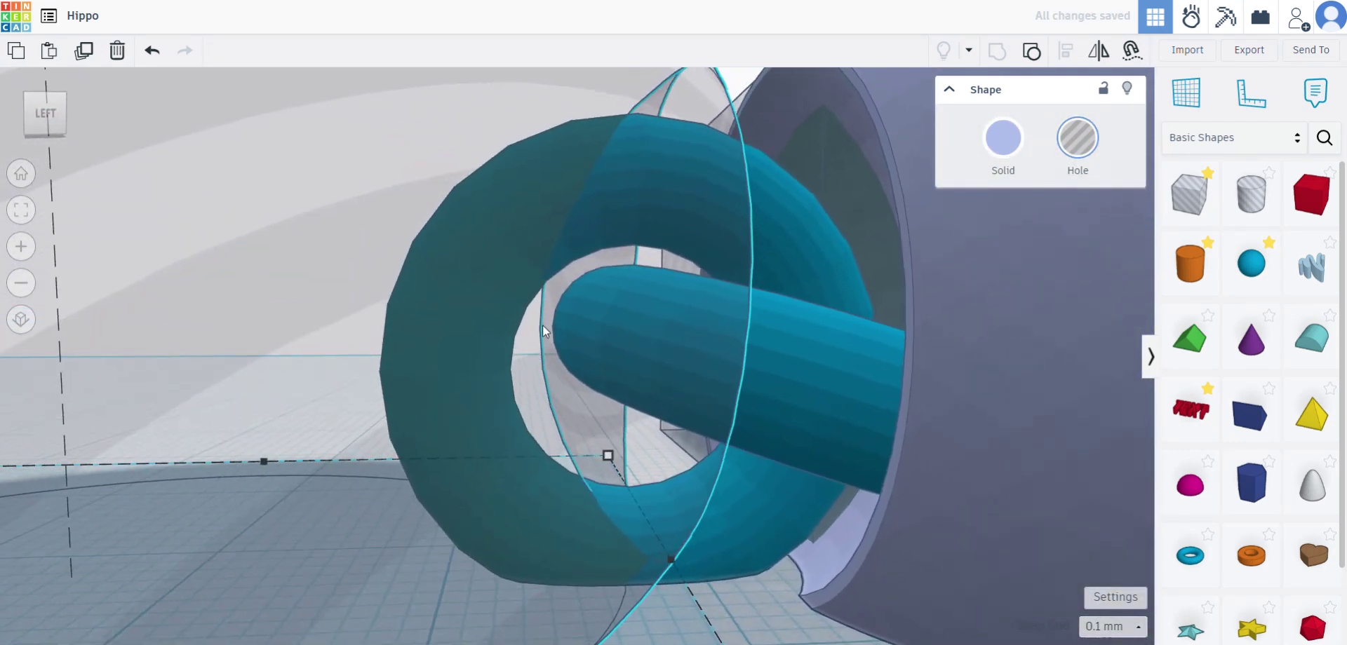
{"action": "mouse_move", "coordinate": [670, 419]}
{"action": "right_mouse_down"}
{"action": "mouse_move", "coordinate": [554, 430]}
{"action": "mouse_move", "coordinate": [792, 436]}
{"action": "mouse_move", "coordinate": [683, 460]}
{"action": "mouse_move", "coordinate": [675, 439]}
{"action": "right_mouse_up"}
{"action": "scroll", "coordinate": [675, 439], "scroll_direction": "down", "scroll_amount": 5}
{"action": "left_click", "coordinate": [816, 563]}
{"action": "mouse_move", "coordinate": [816, 563]}
{"action": "right_mouse_down"}
{"action": "mouse_move", "coordinate": [646, 550]}
{"action": "mouse_move", "coordinate": [916, 566]}
{"action": "mouse_move", "coordinate": [793, 559]}
{"action": "right_mouse_up"}
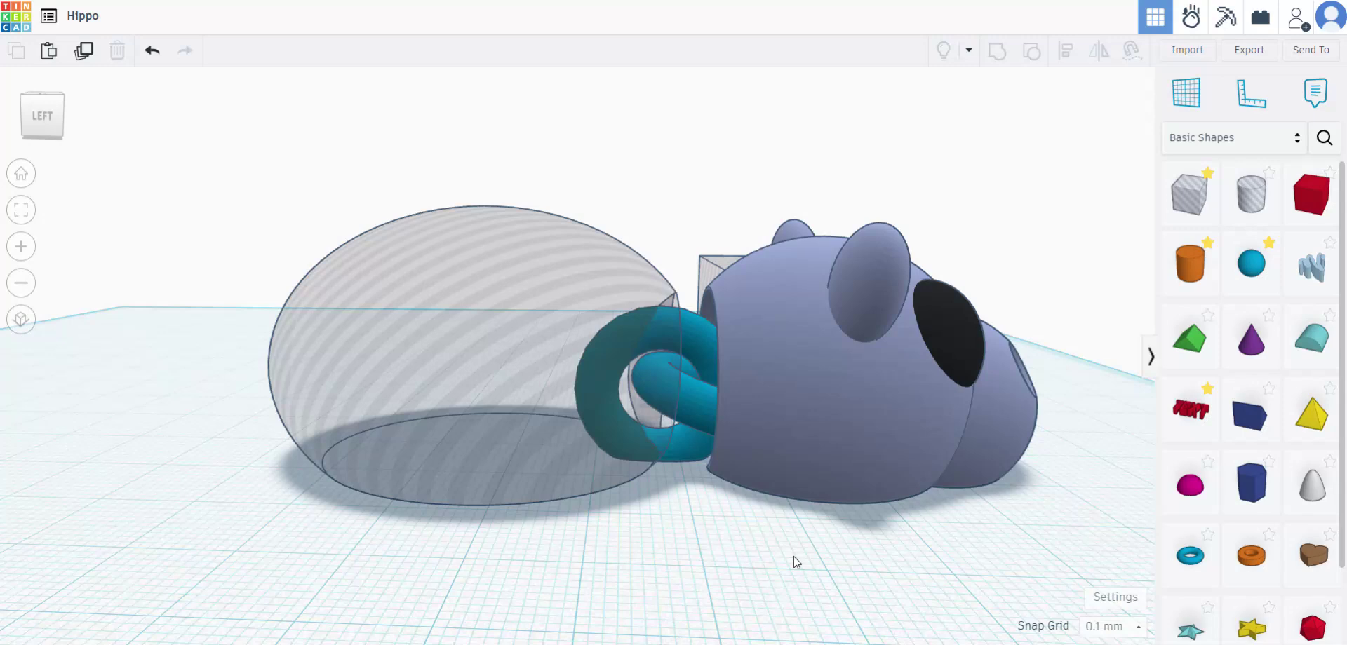
- Try lowering the body's height to 26.5 mm and undo the resize
{"action": "left_click", "coordinate": [524, 313]}
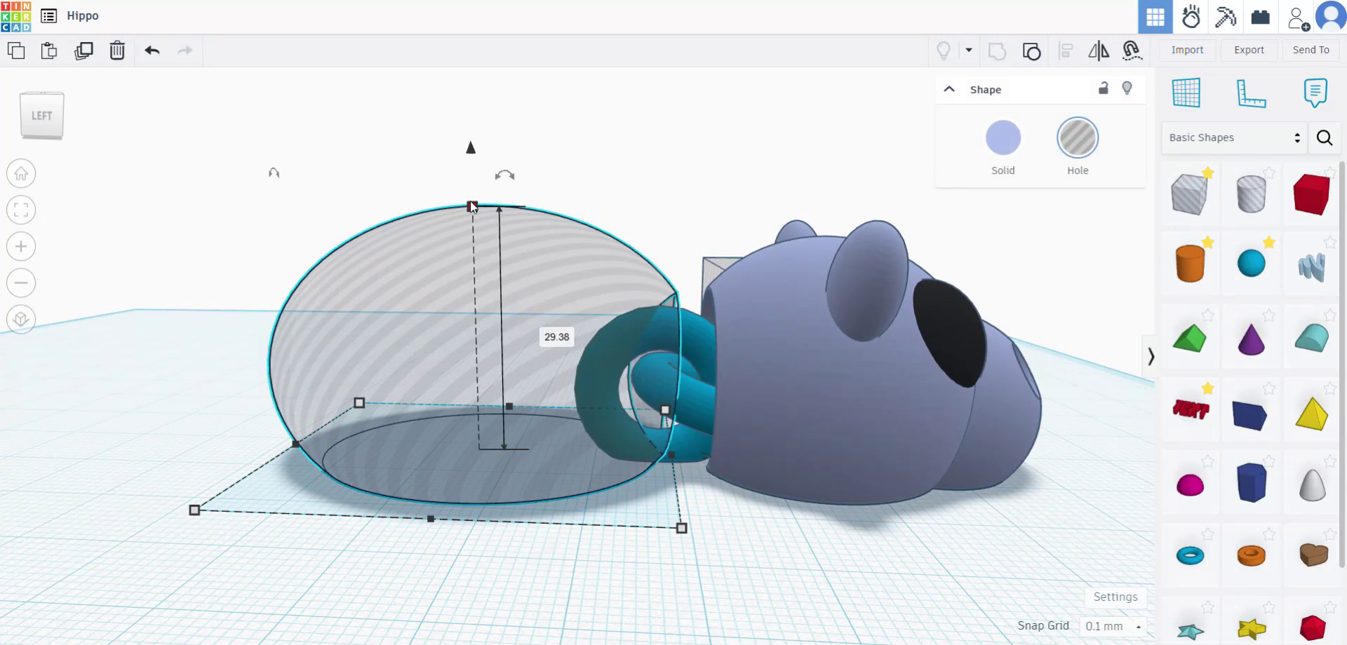
{"action": "left_click_drag", "start_coordinate": [473, 206], "coordinate": [477, 229]}
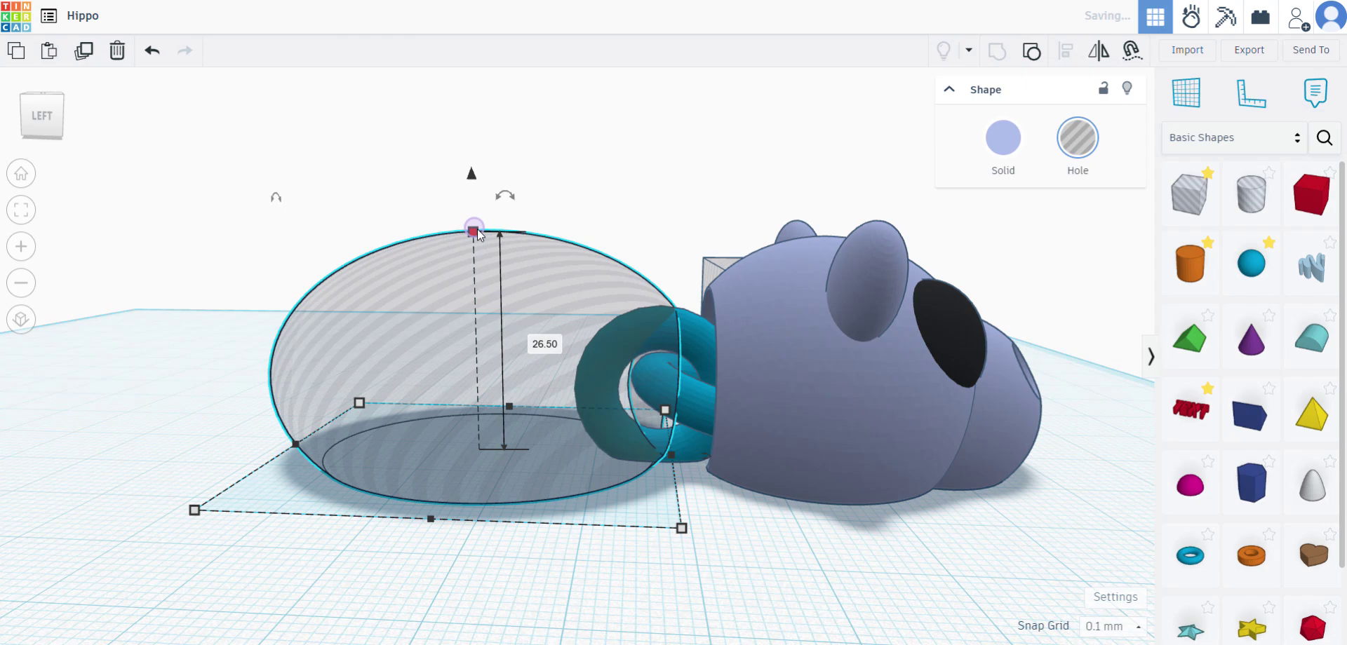
{"action": "scroll", "coordinate": [630, 327], "scroll_direction": "up", "scroll_amount": 6}
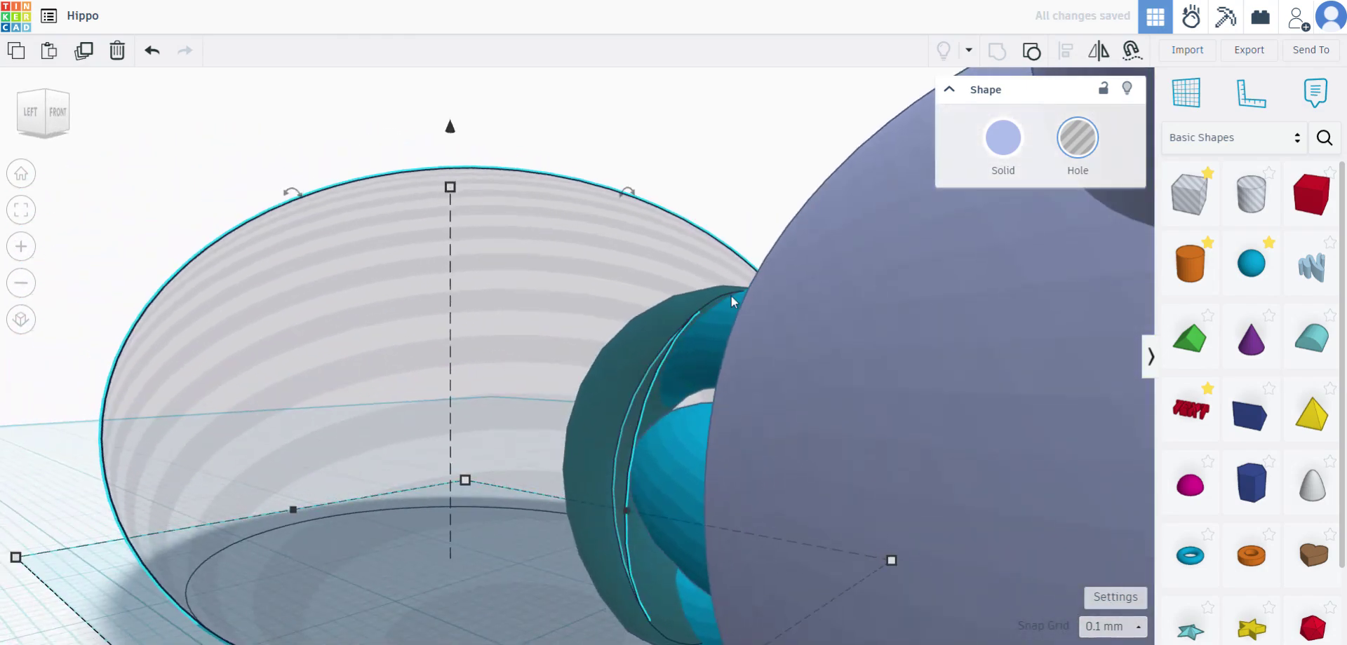
{"action": "right_click_drag", "start_coordinate": [719, 306], "coordinate": [740, 348]}
{"action": "key", "text": "ctrl+z"}
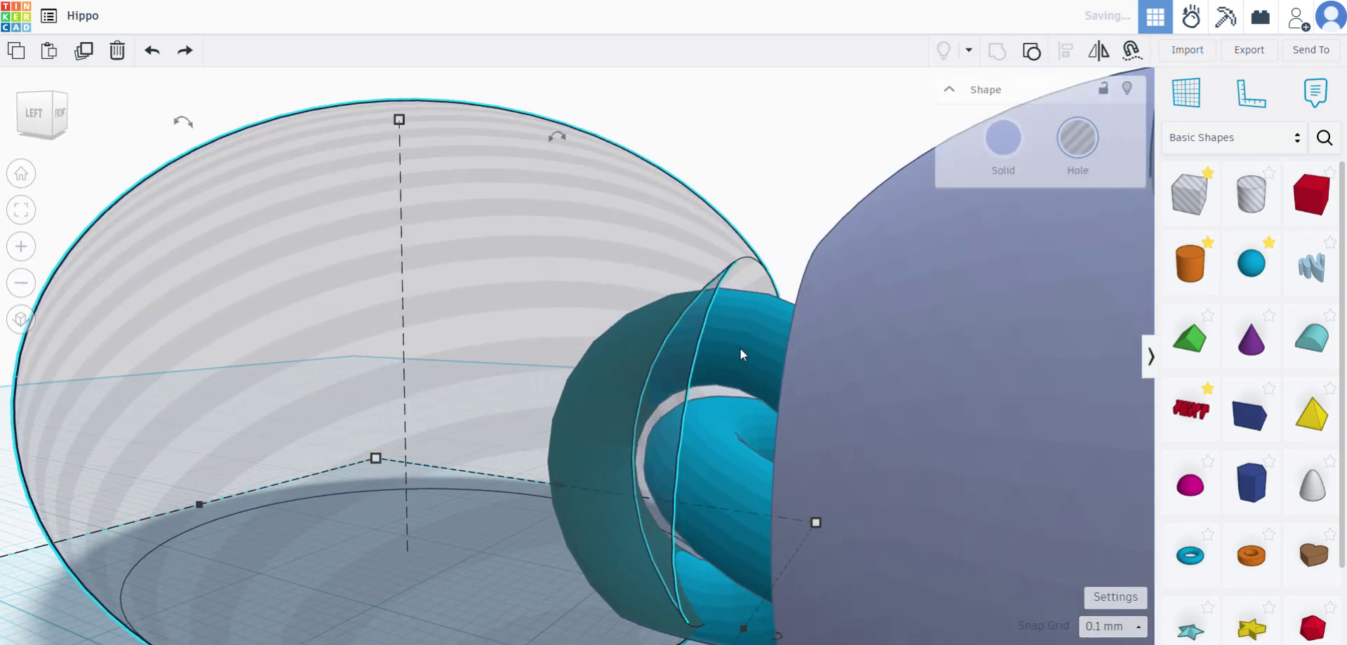
- Lower the body's height until the upper edge of its neck opening meets the top of the ring
{"action": "right_click_drag", "start_coordinate": [790, 199], "coordinate": [782, 200]}
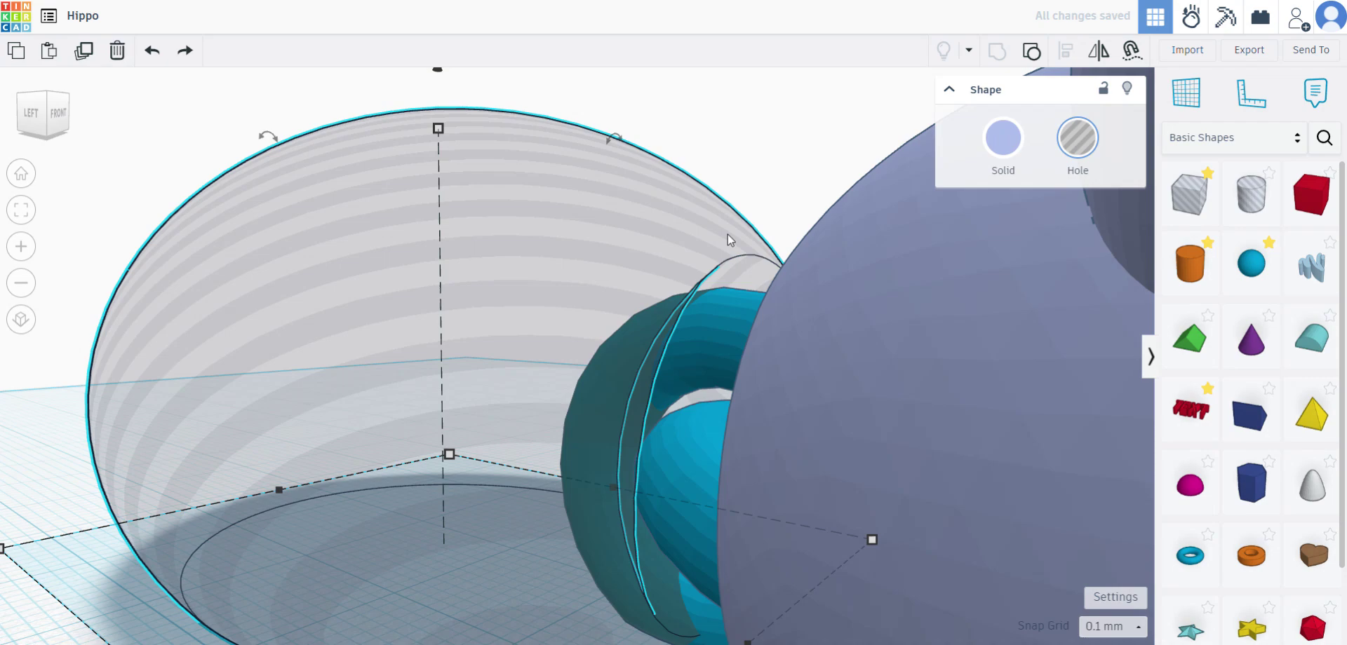
{"action": "right_click_drag", "start_coordinate": [727, 234], "coordinate": [496, 157]}
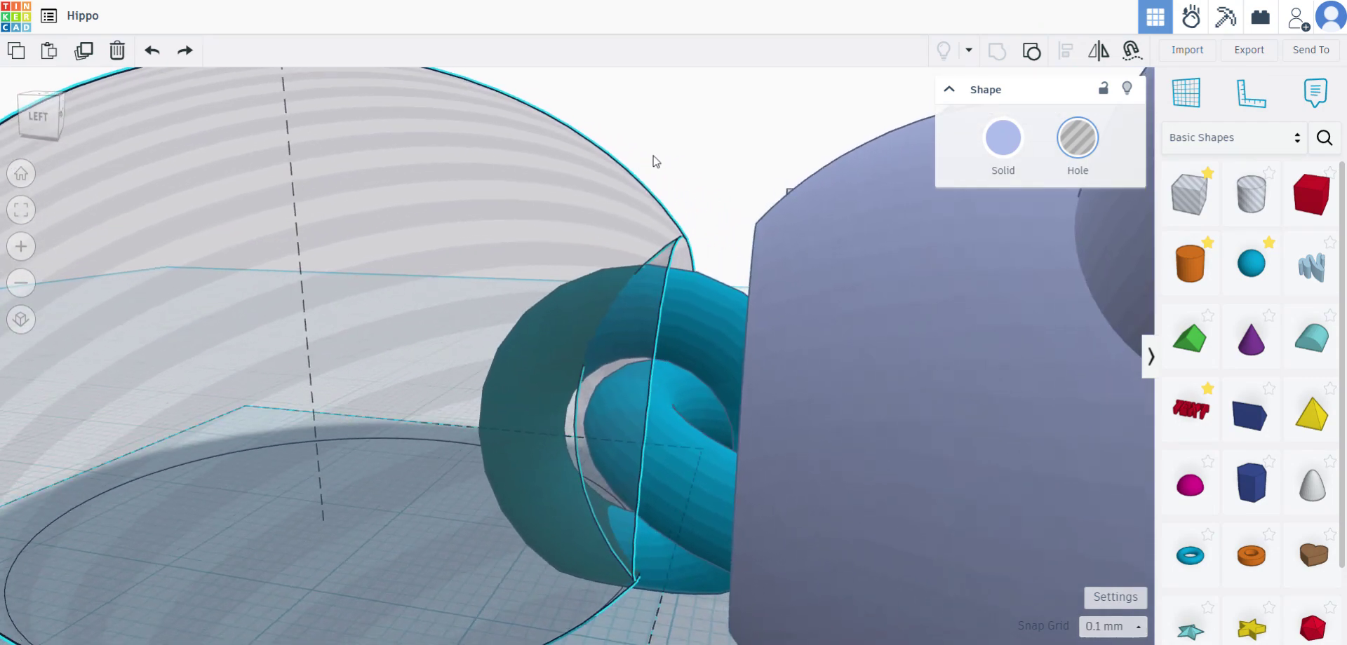
{"action": "right_click_drag", "start_coordinate": [653, 157], "coordinate": [713, 187]}
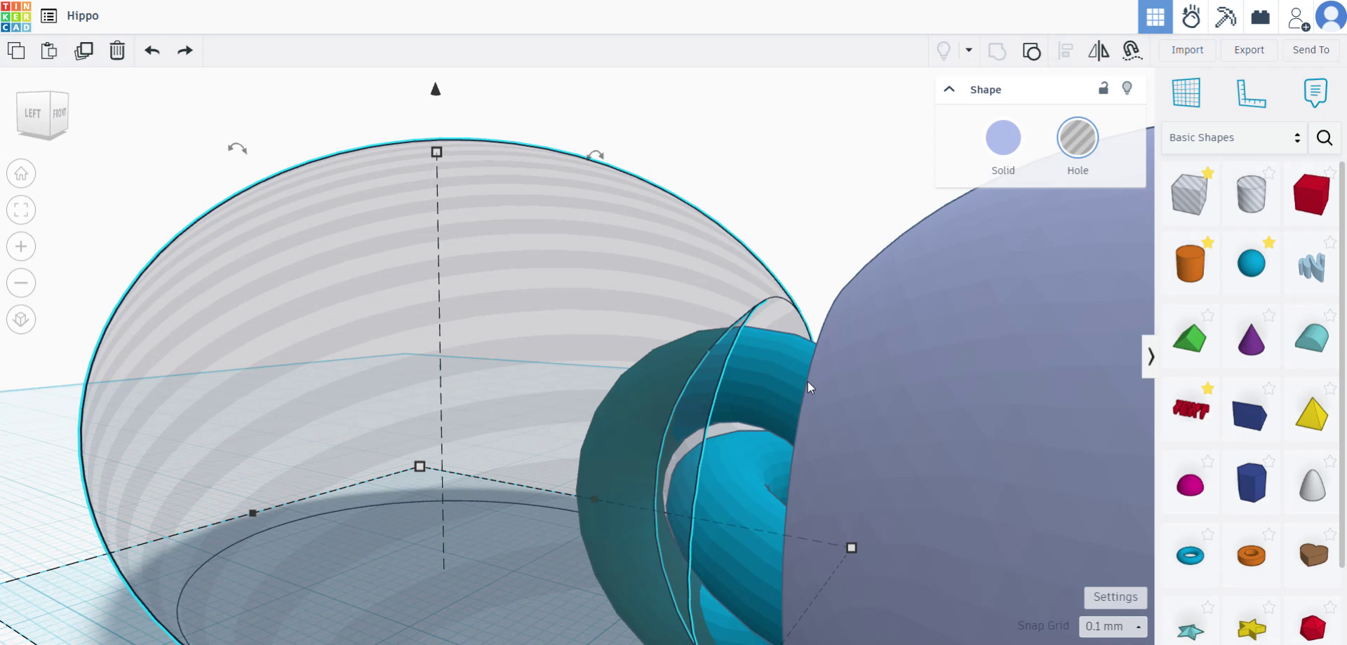
{"action": "right_click_drag", "start_coordinate": [772, 324], "coordinate": [762, 296]}
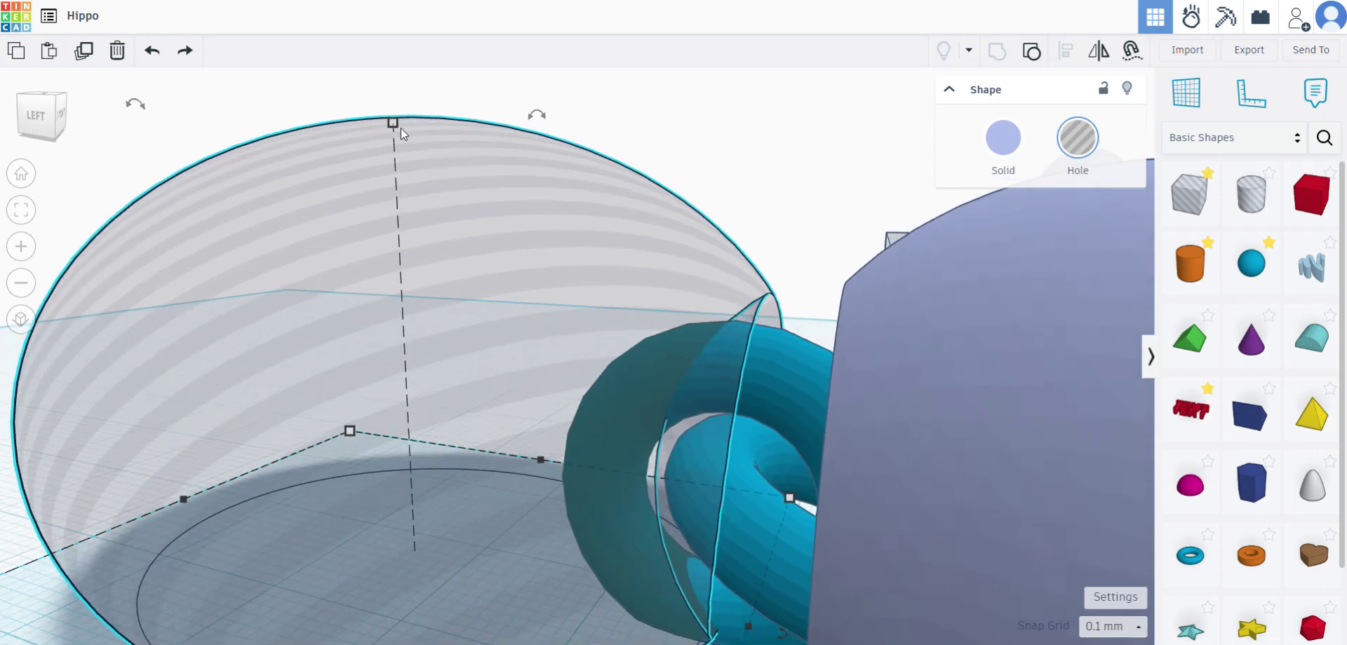
{"action": "left_click_drag", "start_coordinate": [393, 124], "coordinate": [397, 169]}
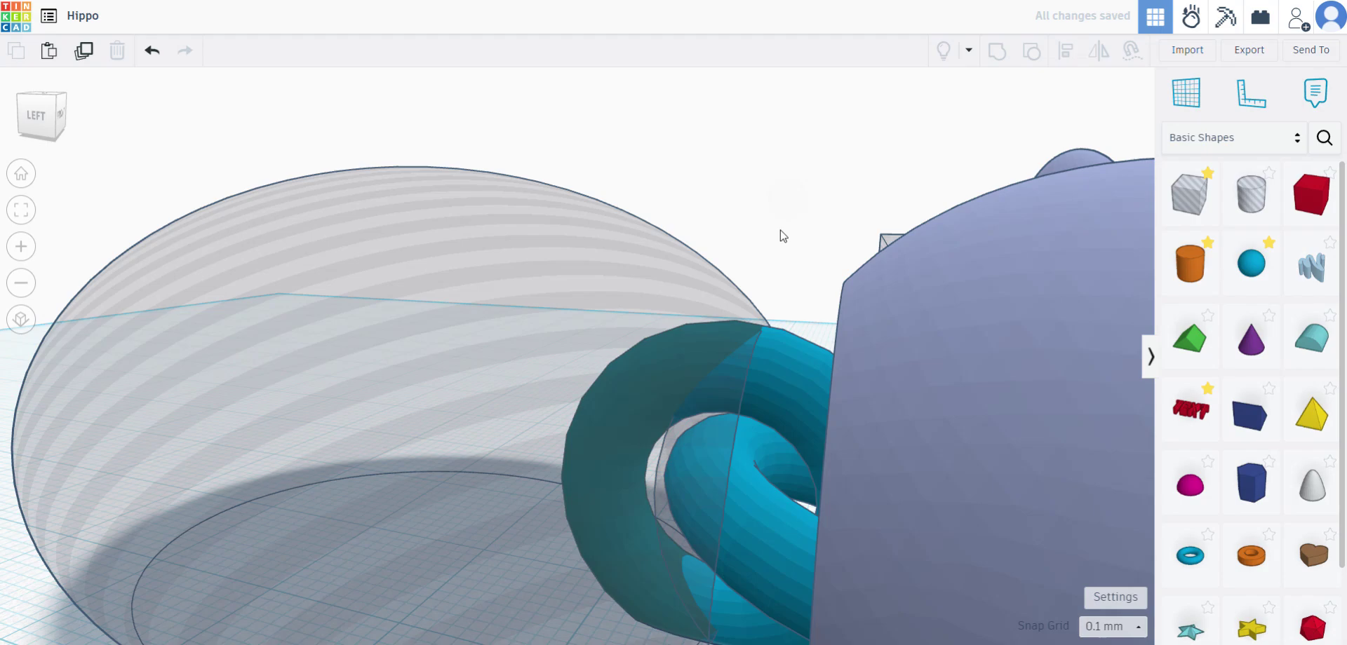
{"action": "right_click_drag", "start_coordinate": [783, 235], "coordinate": [738, 248]}
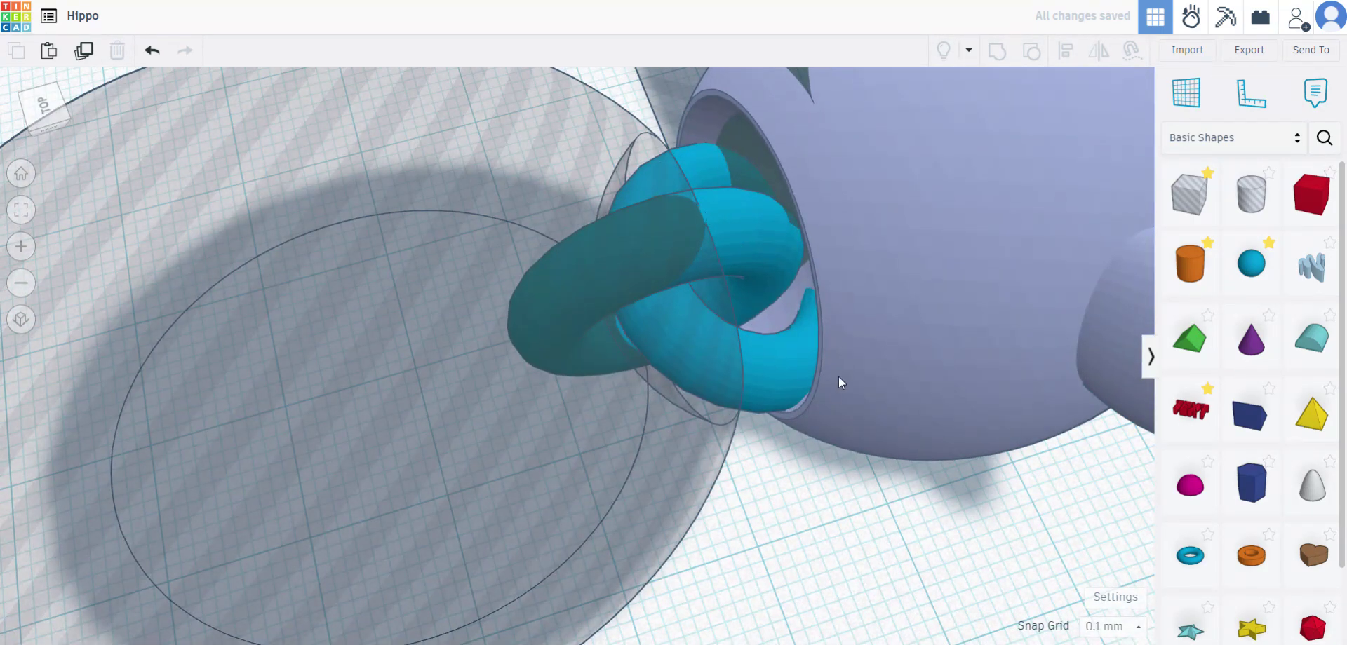
{"action": "right_click_drag", "start_coordinate": [839, 376], "coordinate": [407, 386]}
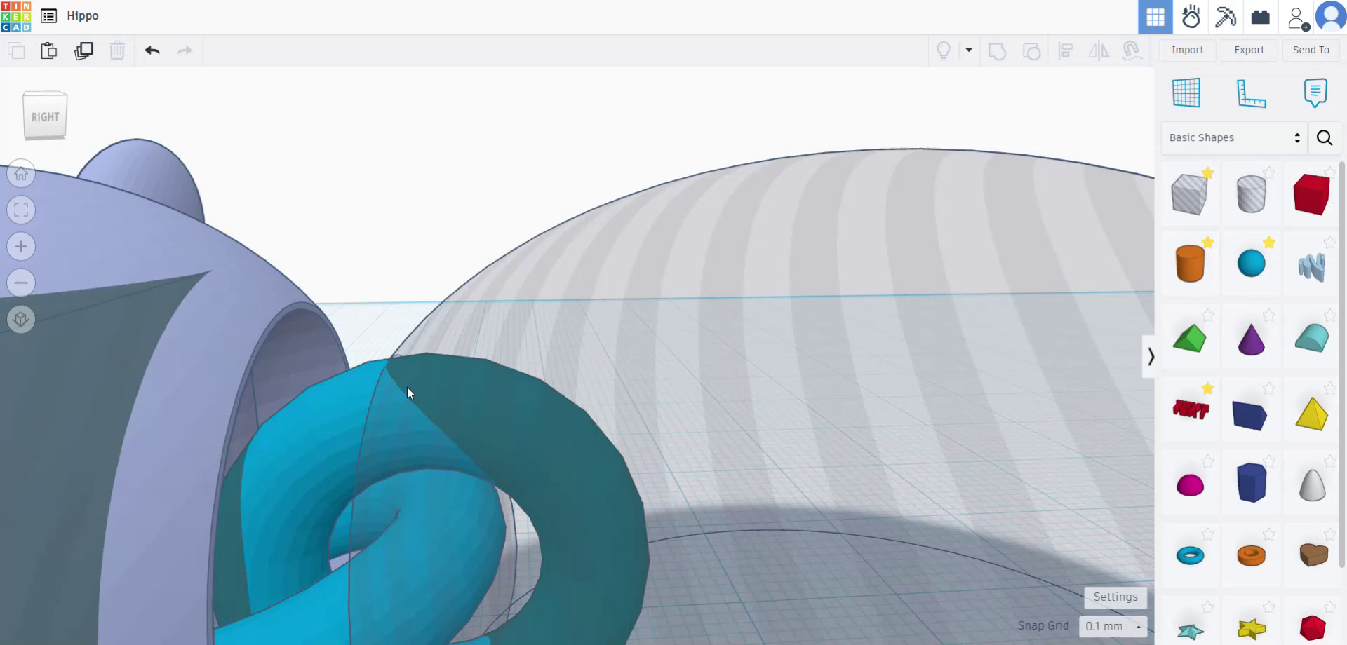
{"action": "scroll", "coordinate": [407, 386], "scroll_direction": "down", "scroll_amount": 10}
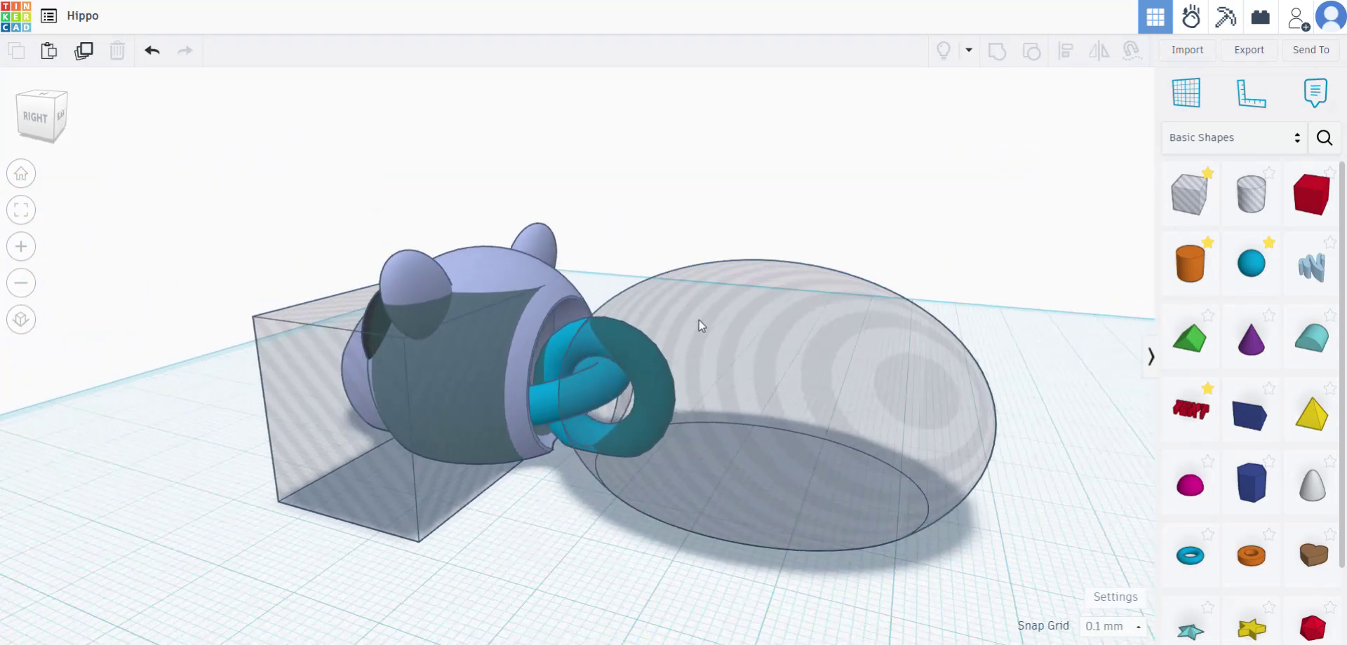
- Make the hole box at the head solid, move it toward the body to overlap the neck end, and turn it back into a hole
{"action": "right_click_drag", "start_coordinate": [699, 318], "coordinate": [313, 463]}
{"action": "left_click", "coordinate": [313, 464]}
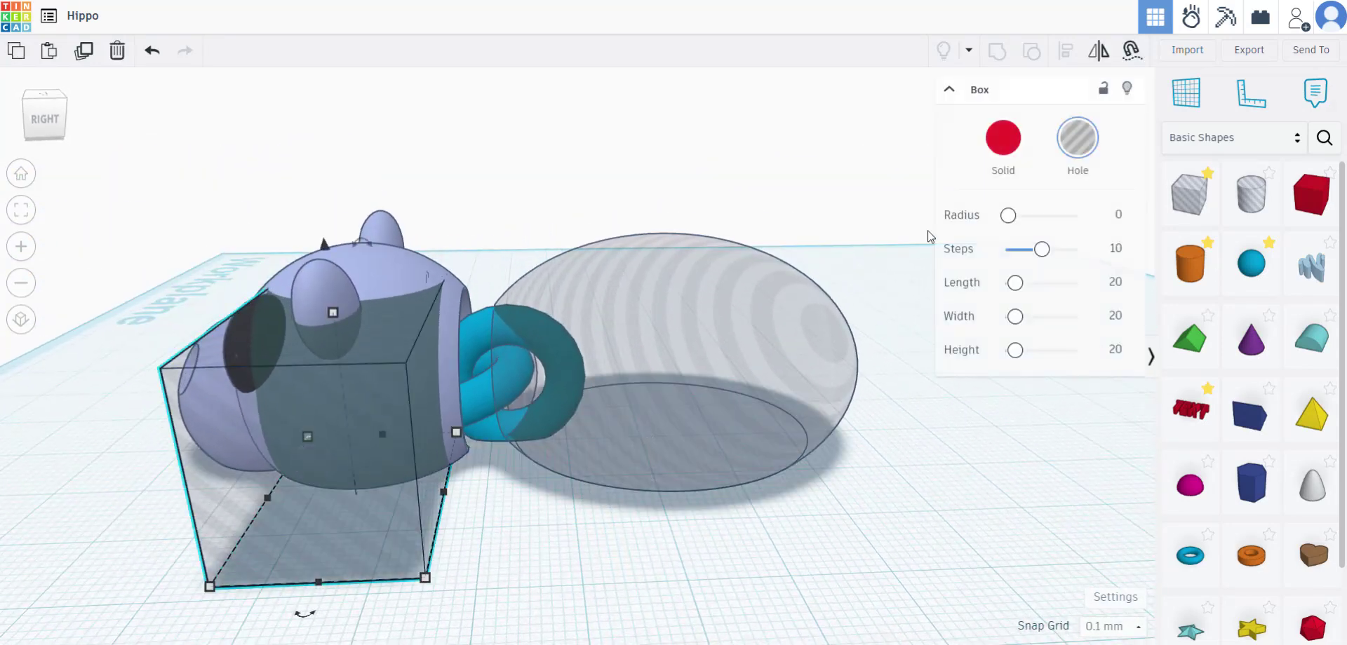
{"action": "left_click", "coordinate": [992, 145]}
{"action": "right_click_drag", "start_coordinate": [524, 583], "coordinate": [484, 635]}
{"action": "left_click_drag", "start_coordinate": [389, 498], "coordinate": [447, 417]}
{"action": "scroll", "coordinate": [529, 431], "scroll_direction": "up", "scroll_amount": 4}
{"action": "right_click_drag", "start_coordinate": [537, 491], "coordinate": [529, 514]}
{"action": "left_click_drag", "start_coordinate": [451, 483], "coordinate": [469, 457]}
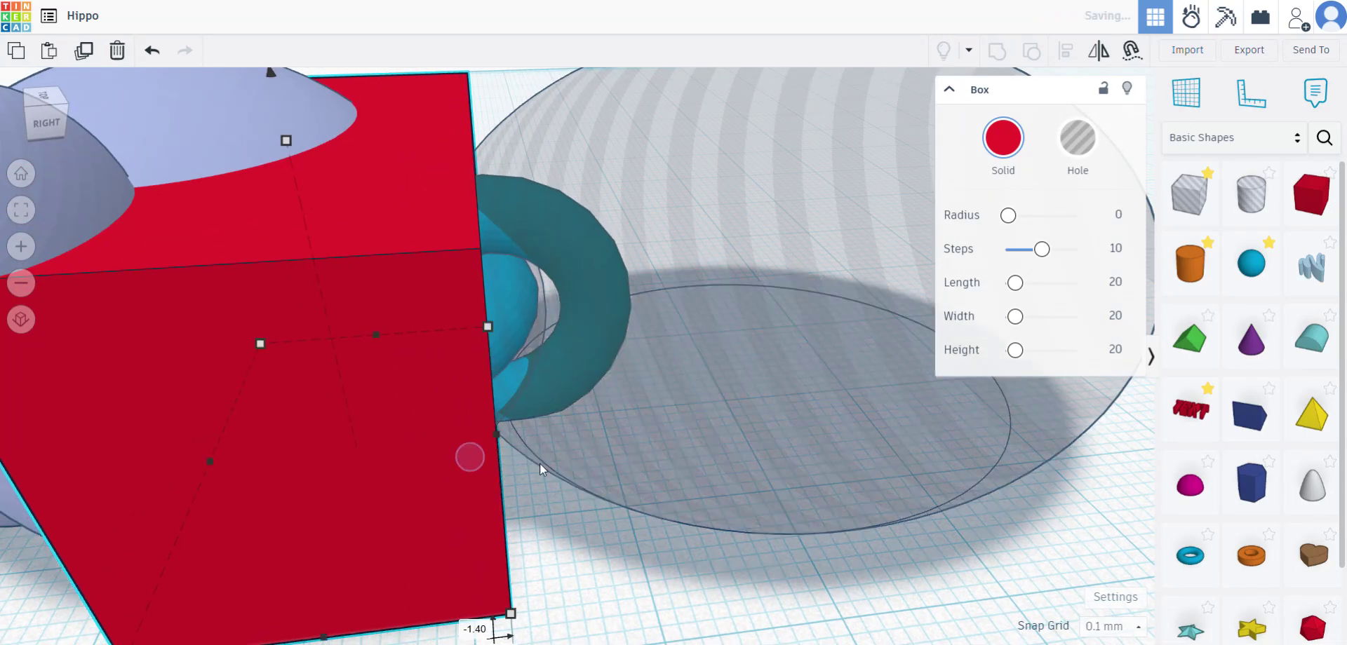
{"action": "left_click", "coordinate": [1086, 130]}
- Make the body solid again and group it with the hole box to trim its neck end
{"action": "left_click", "coordinate": [730, 314]}
{"action": "left_click", "coordinate": [1003, 139]}
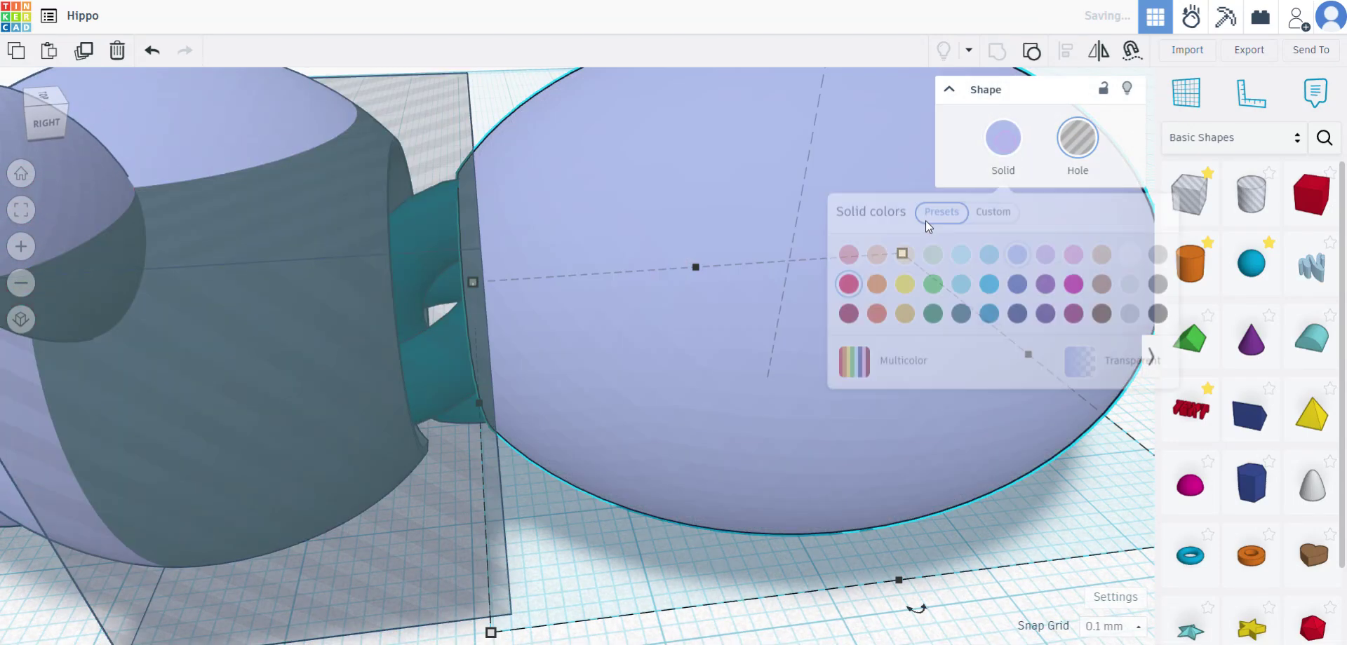
{"action": "left_click", "coordinate": [587, 528]}
{"action": "left_click", "coordinate": [468, 427]}
{"action": "left_click", "coordinate": [614, 351], "text": "shift"}
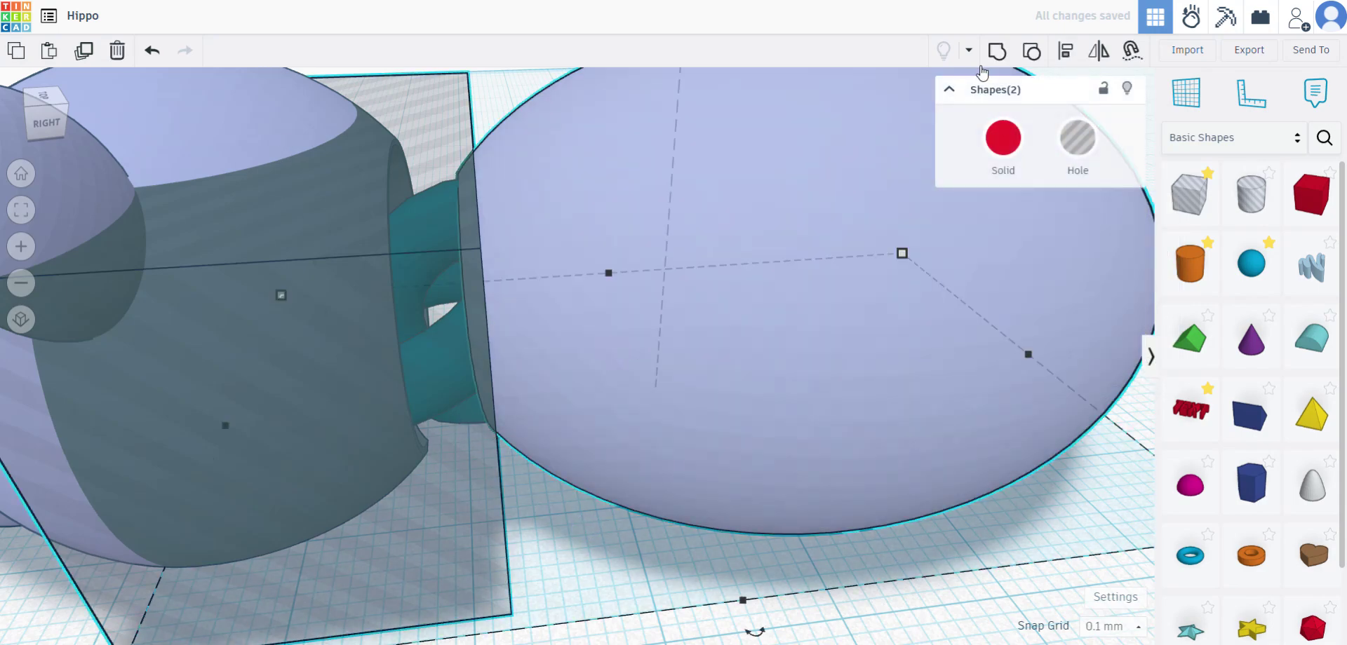
{"action": "left_click", "coordinate": [997, 50]}
- Inspect the trimmed neck opening and ungroup the body from the hole box
{"action": "scroll", "coordinate": [718, 452], "scroll_direction": "down", "scroll_amount": 3}
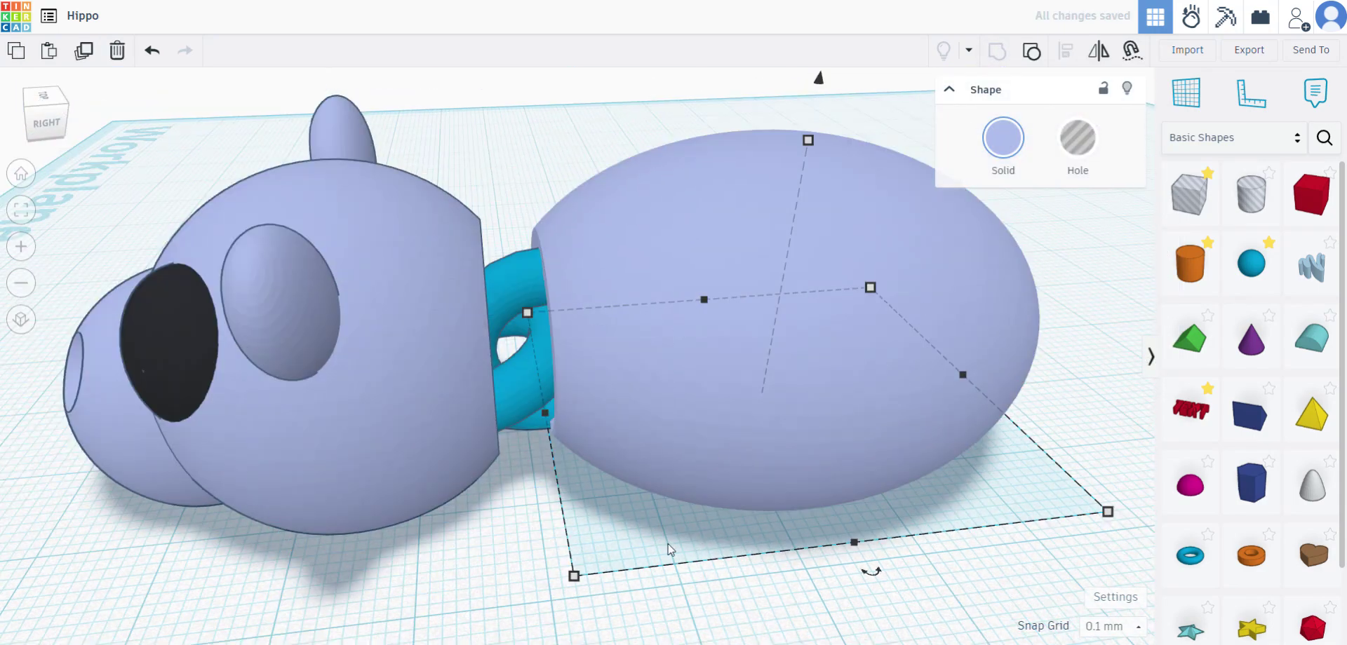
{"action": "right_click_drag", "start_coordinate": [477, 576], "coordinate": [445, 549]}
{"action": "left_click", "coordinate": [554, 585]}
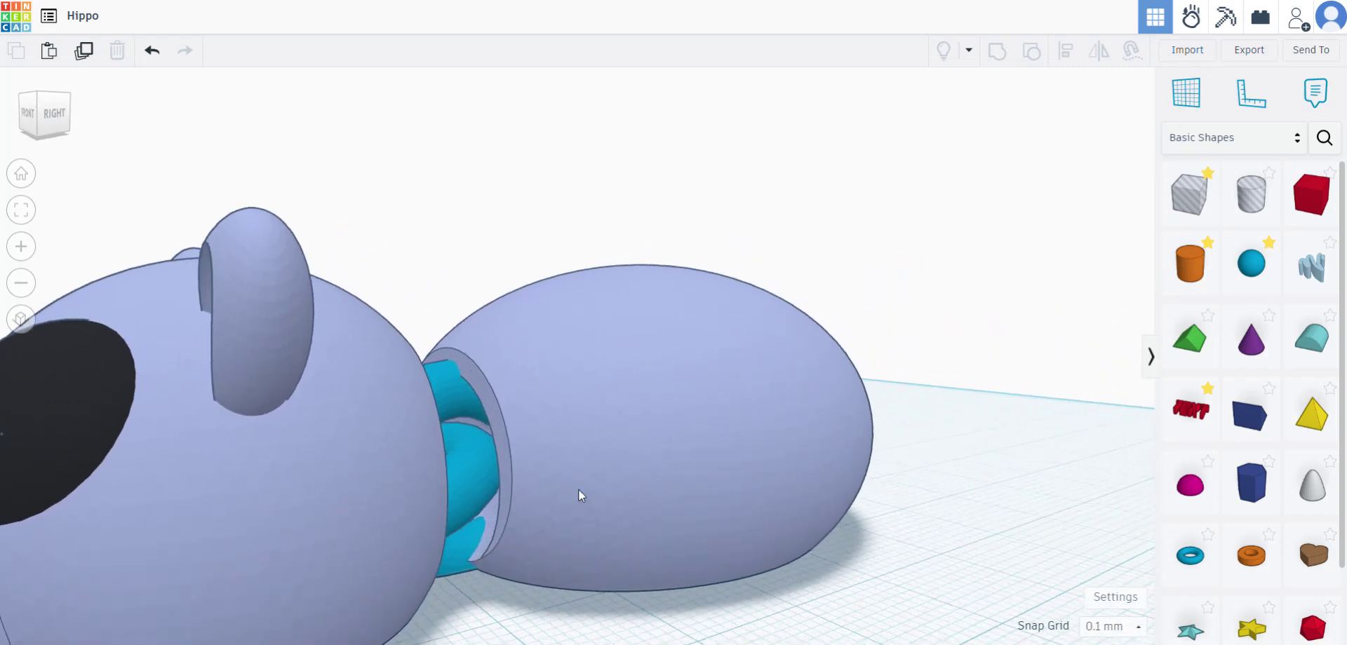
{"action": "right_click_drag", "start_coordinate": [578, 490], "coordinate": [473, 426]}
{"action": "left_click", "coordinate": [621, 434]}
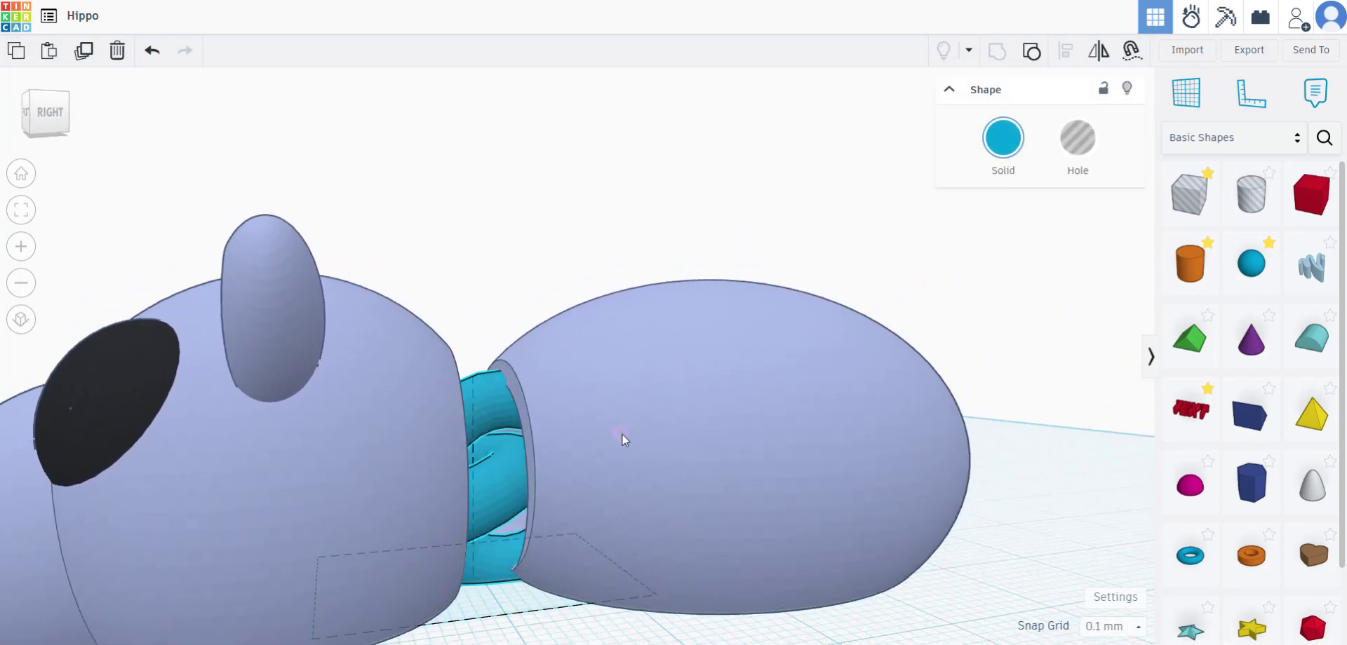
{"action": "left_click", "coordinate": [621, 433]}
{"action": "right_click_drag", "start_coordinate": [726, 467], "coordinate": [635, 472]}
{"action": "left_click", "coordinate": [1030, 53]}
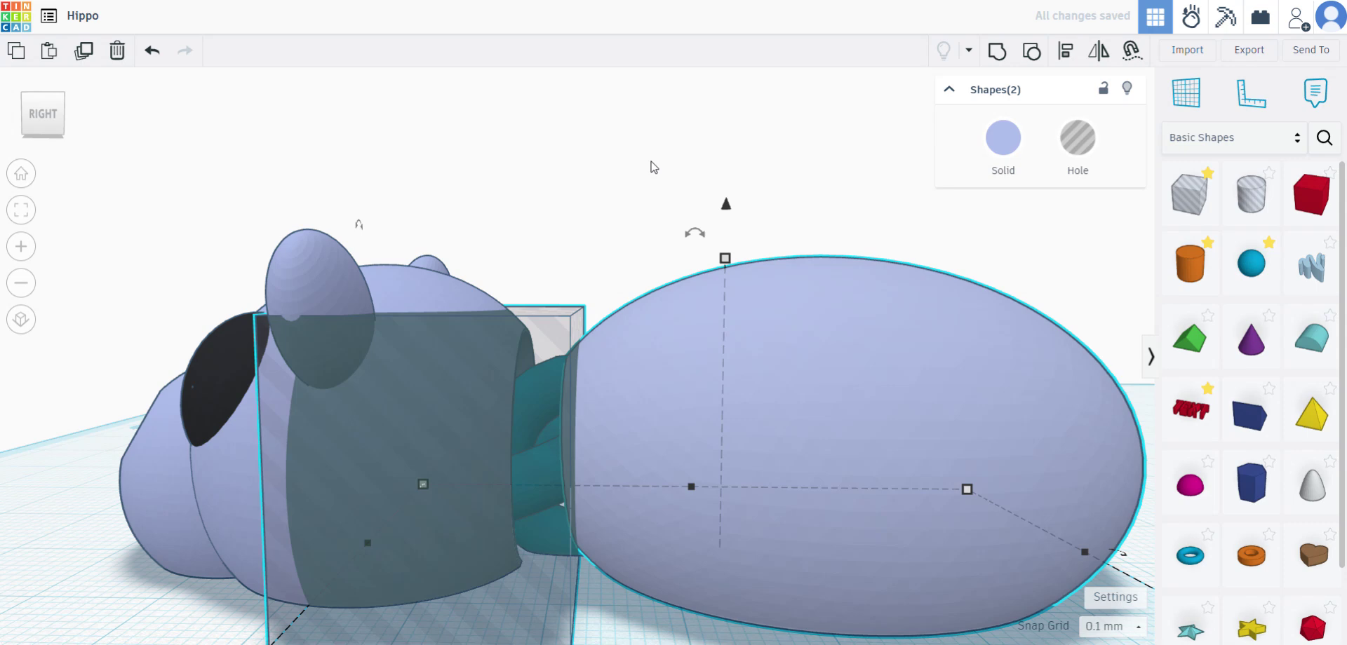
- Tilt the hole box slightly in the side view so its body-side face leans at the neck
{"action": "left_click", "coordinate": [560, 328]}
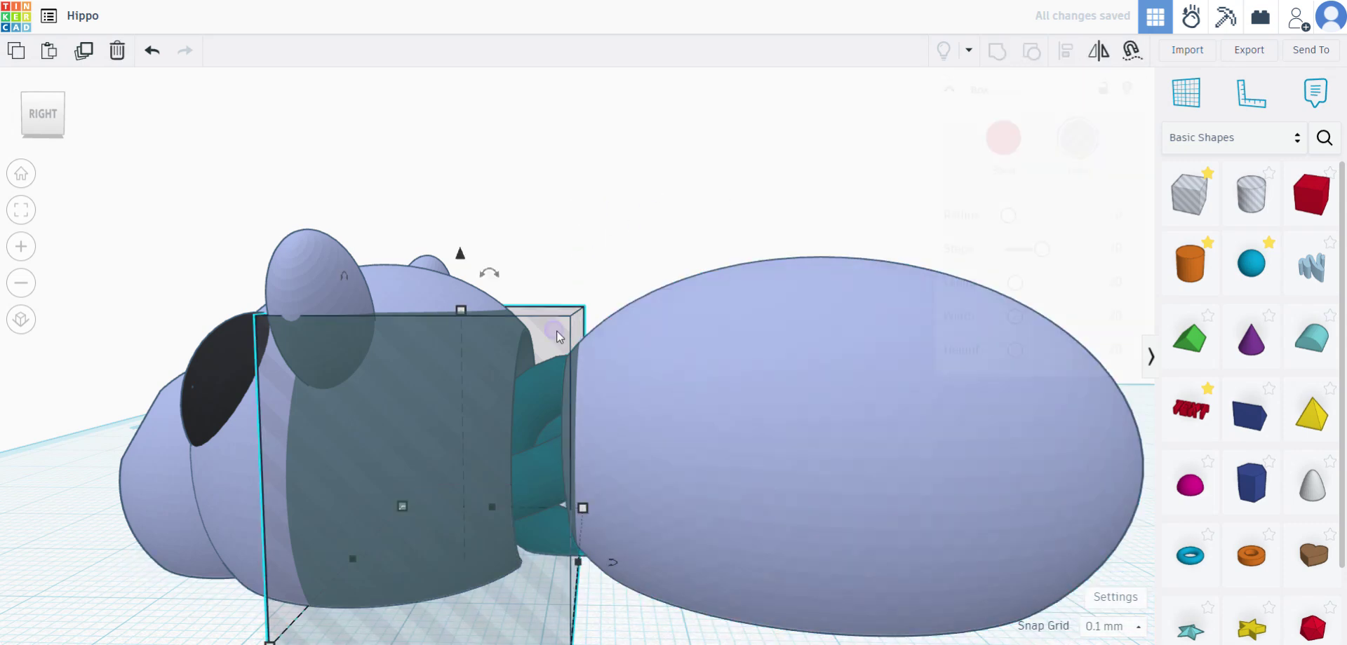
{"action": "right_click_drag", "start_coordinate": [621, 274], "coordinate": [631, 278]}
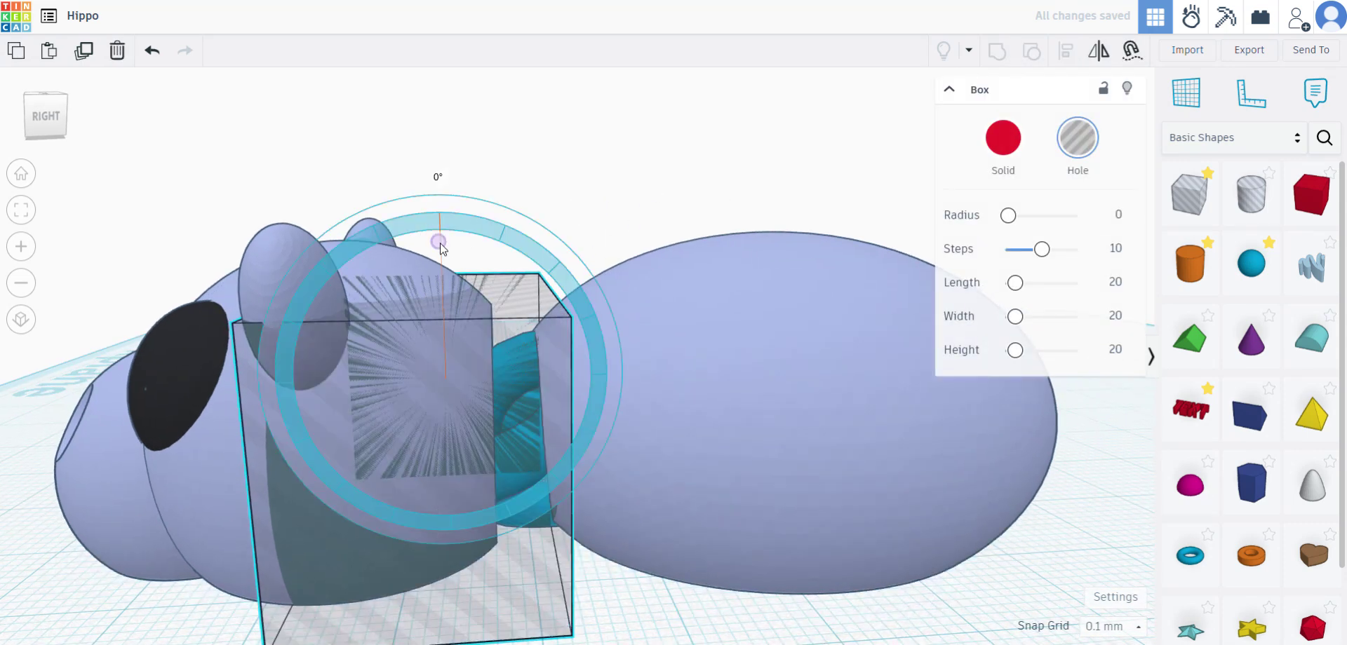
{"action": "left_click_drag", "start_coordinate": [445, 242], "coordinate": [417, 112]}
{"action": "right_click_drag", "start_coordinate": [676, 400], "coordinate": [684, 449]}
- Keep the snap grid at 0.1 mm and nudge the tilted hole box slightly toward the body
{"action": "scroll", "coordinate": [616, 464], "scroll_direction": "up", "scroll_amount": 3}
{"action": "middle_click_drag", "start_coordinate": [616, 464], "coordinate": [694, 281]}
{"action": "right_click_drag", "start_coordinate": [692, 336], "coordinate": [710, 410]}
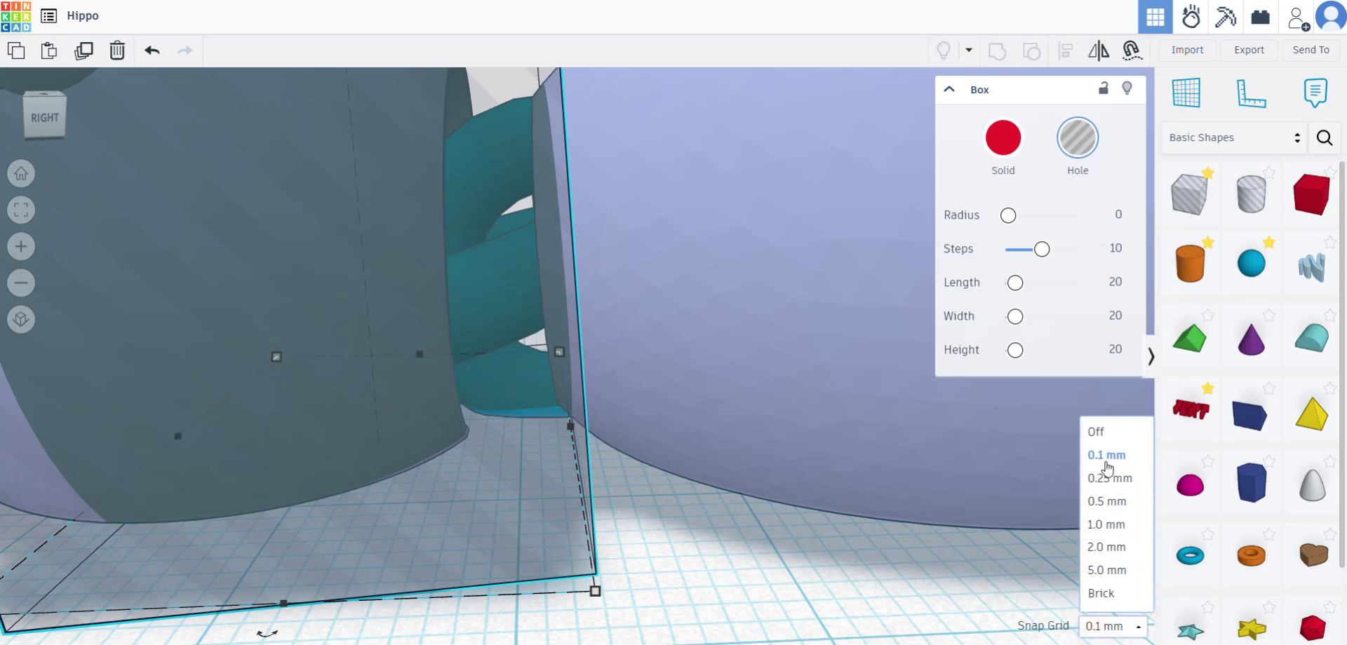
{"action": "left_click", "coordinate": [838, 553]}
{"action": "middle_click_drag", "start_coordinate": [517, 500], "coordinate": [567, 508]}
{"action": "left_click", "coordinate": [567, 508]}
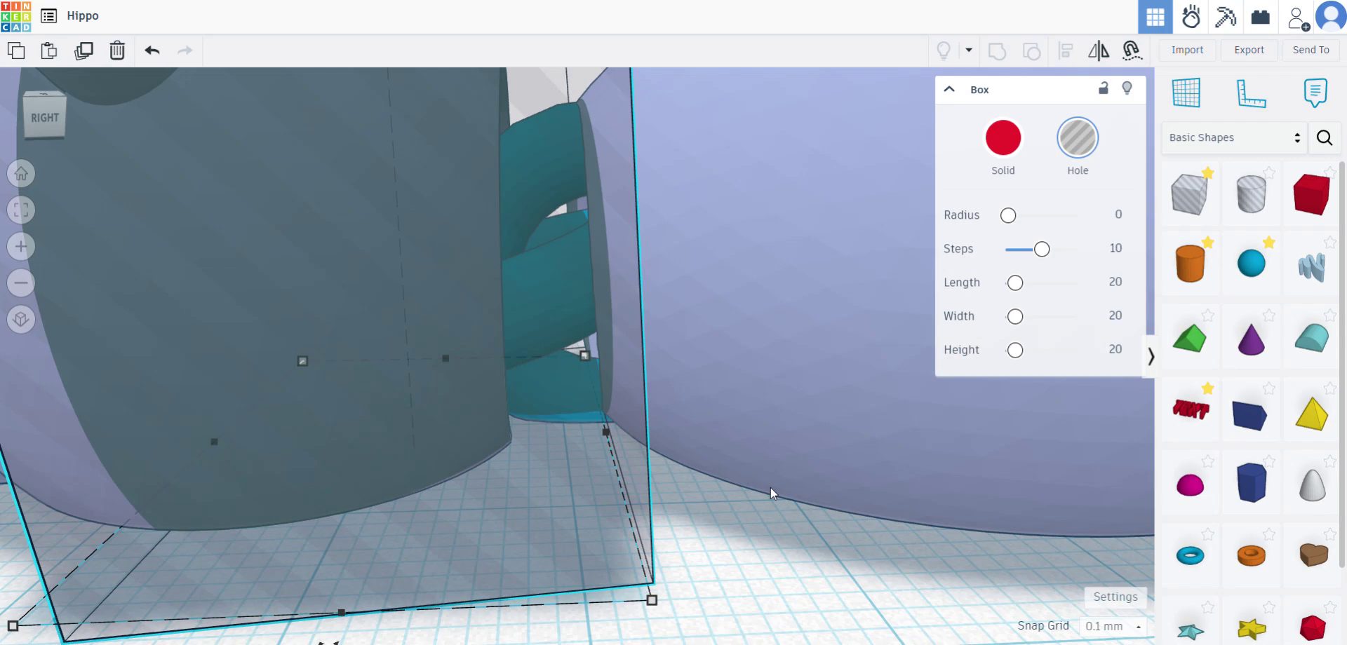
{"action": "right_click_drag", "start_coordinate": [742, 559], "coordinate": [710, 597]}
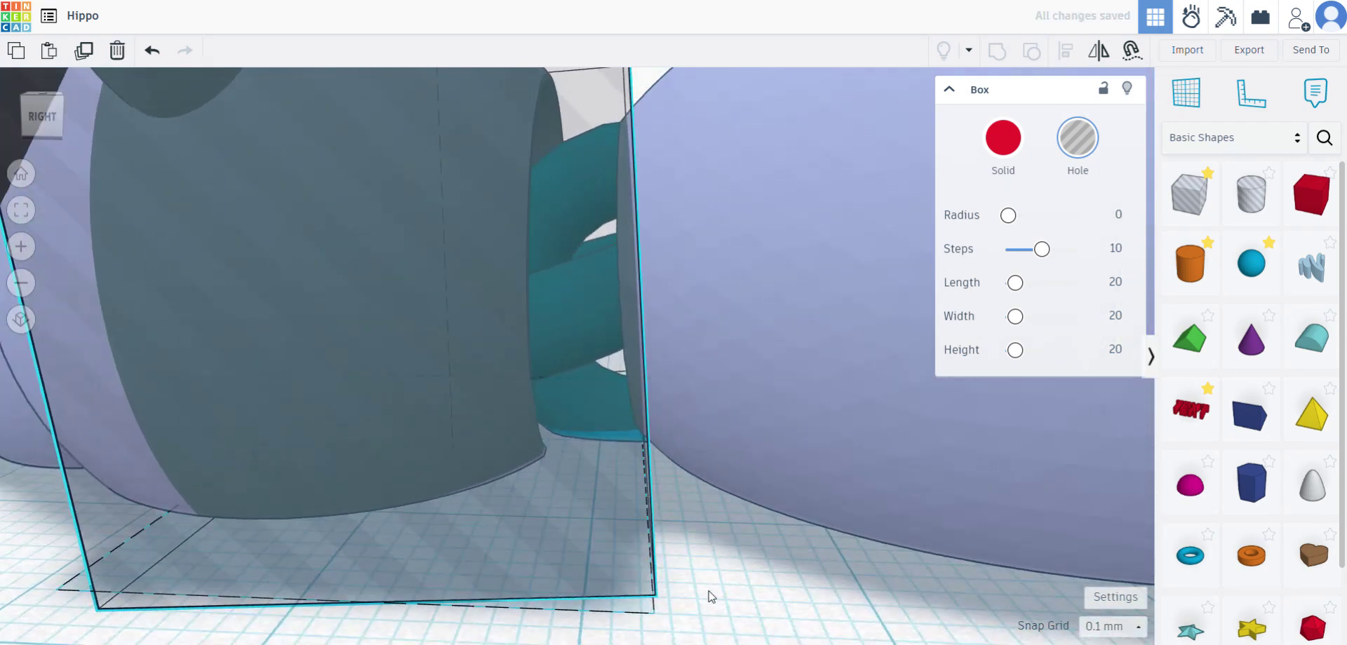
- Group the body with the tilted hole box to cut its neck end at an angle
{"action": "scroll", "coordinate": [710, 596], "scroll_direction": "down", "scroll_amount": 5}
{"action": "left_click", "coordinate": [714, 426]}
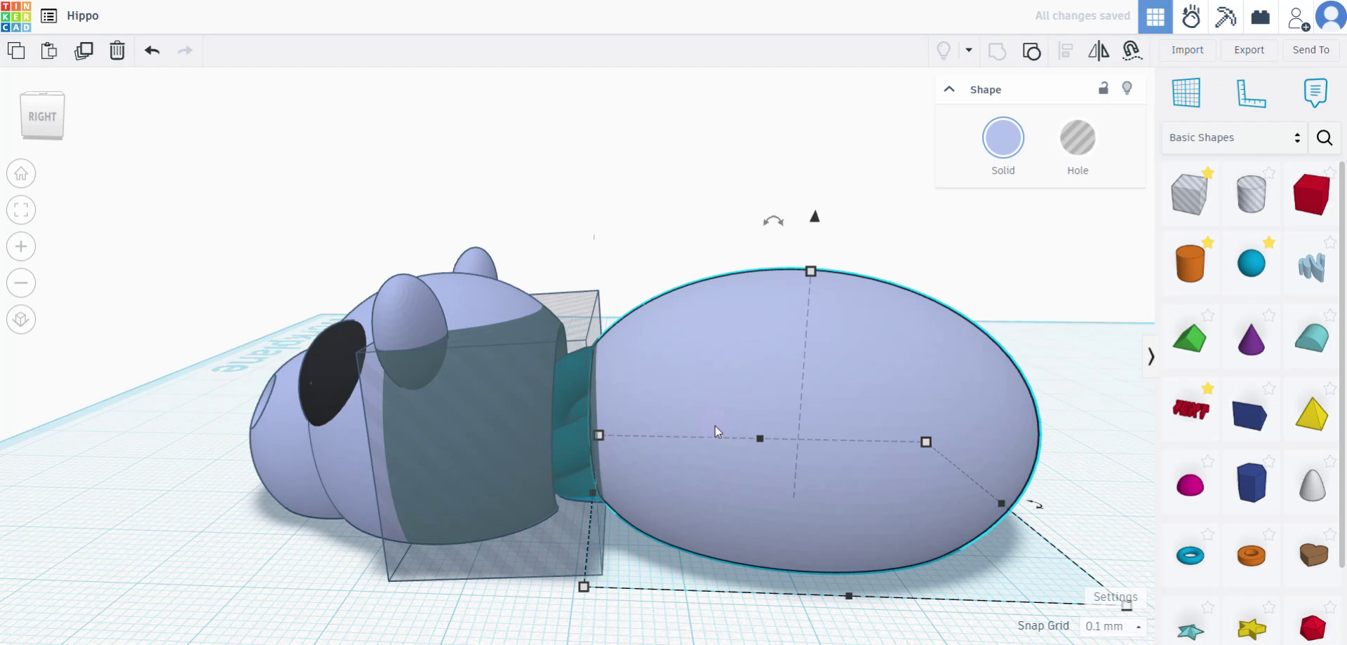
{"action": "left_click", "coordinate": [578, 295], "text": "shift"}
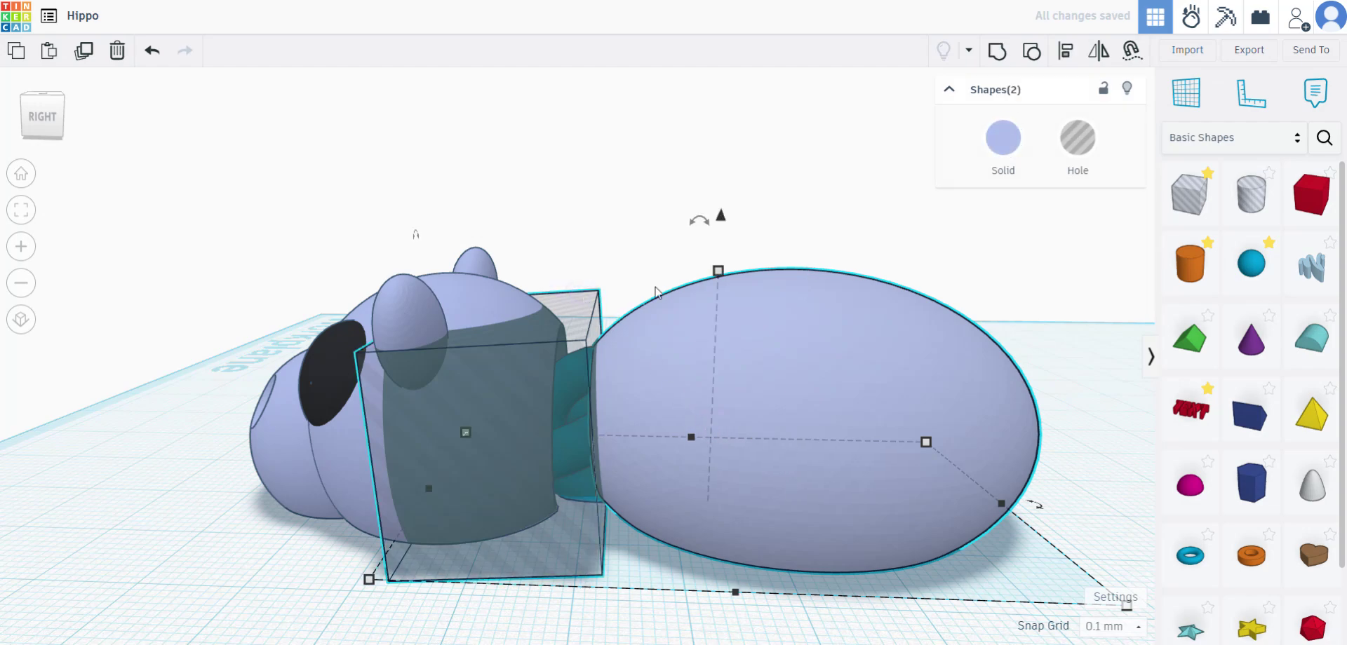
{"action": "left_click", "coordinate": [996, 55]}
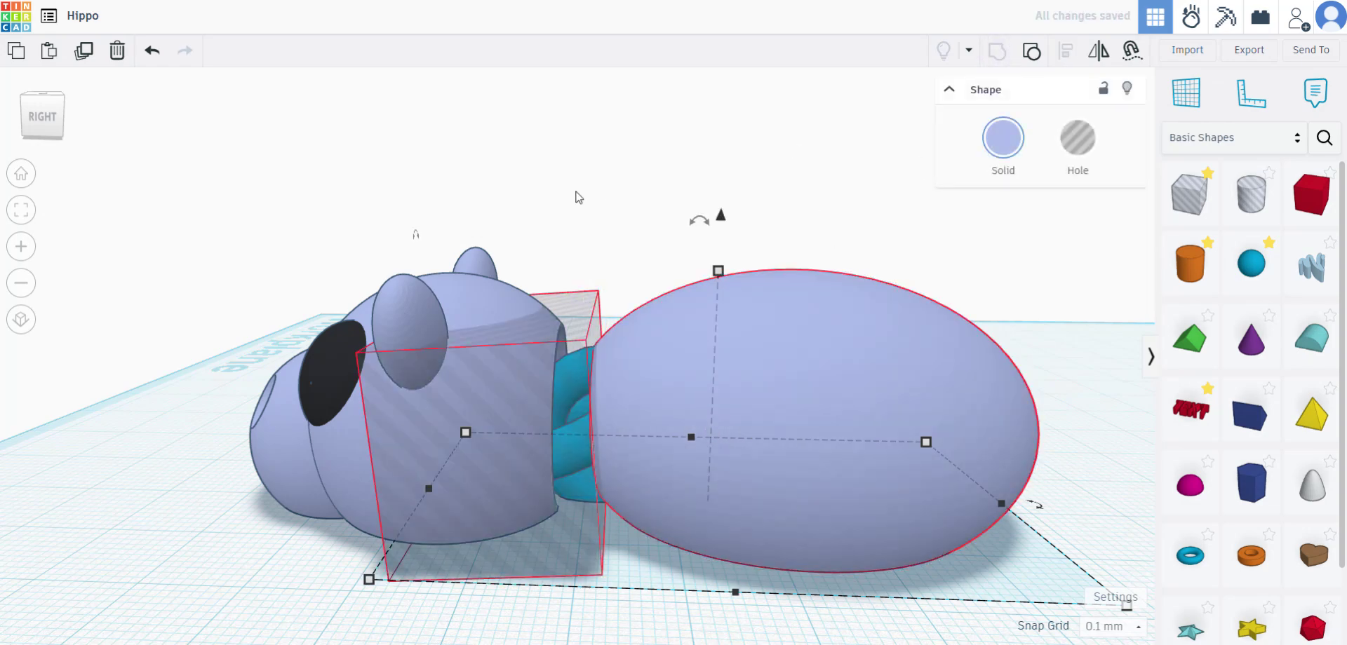
- Duplicate the linking rings between the head and the body
{"action": "left_click", "coordinate": [544, 267]}
{"action": "right_click_drag", "start_coordinate": [545, 268], "coordinate": [439, 317]}
{"action": "mouse_move", "coordinate": [731, 379]}
{"action": "right_mouse_down"}
{"action": "mouse_move", "coordinate": [665, 510]}
{"action": "mouse_move", "coordinate": [724, 471]}
{"action": "mouse_move", "coordinate": [901, 503]}
{"action": "mouse_move", "coordinate": [724, 400]}
{"action": "right_mouse_up"}
{"action": "scroll", "coordinate": [673, 418], "scroll_direction": "down", "scroll_amount": 5}
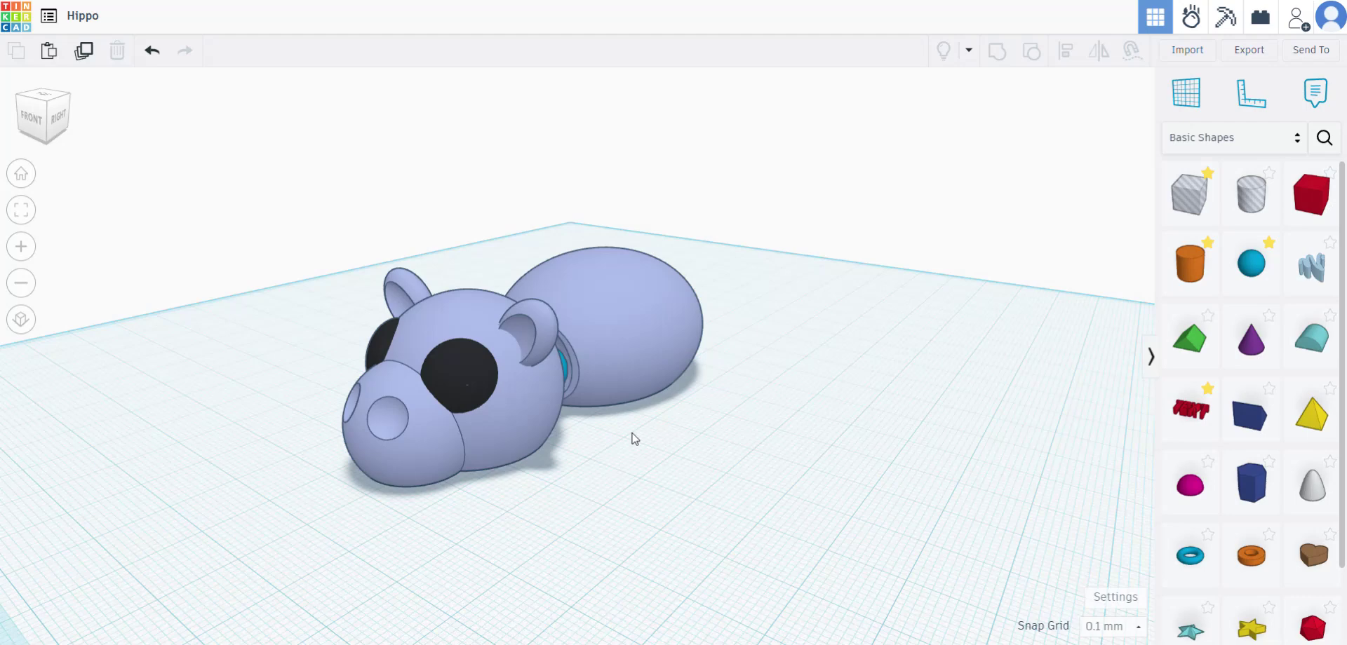
{"action": "right_click_drag", "start_coordinate": [634, 439], "coordinate": [598, 492]}
{"action": "left_click", "coordinate": [517, 444]}
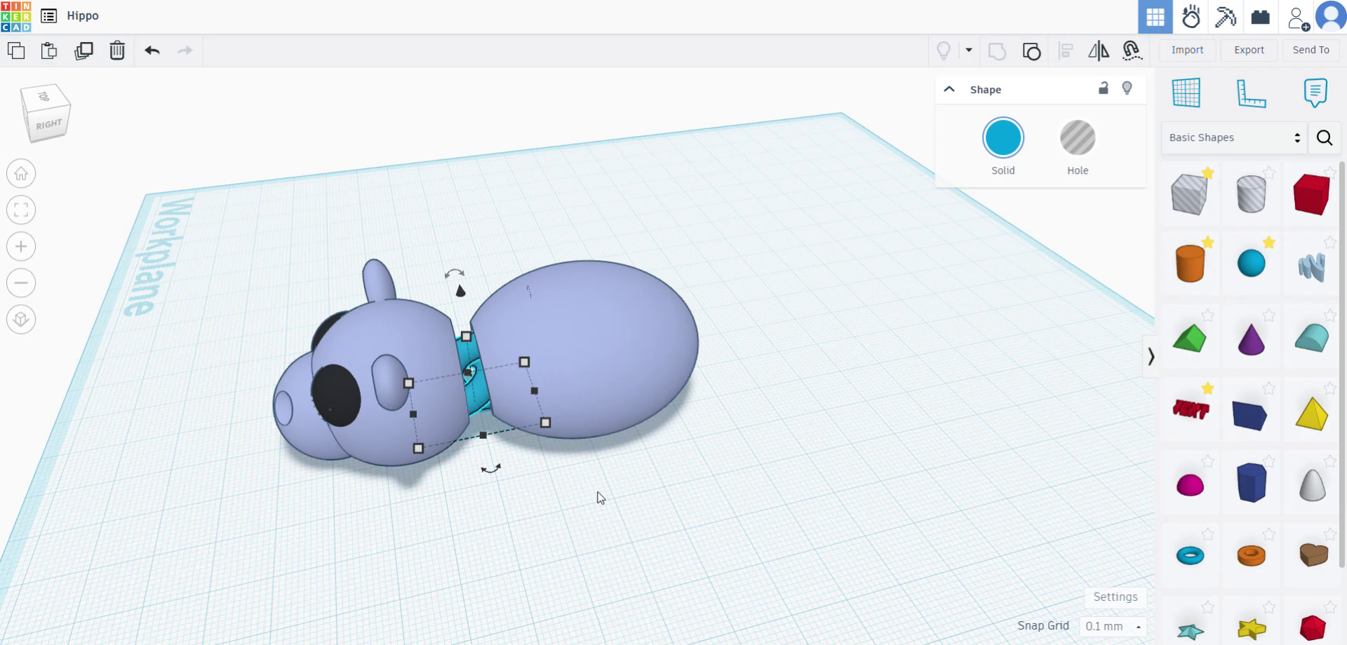
{"action": "key", "text": "ctrl+v"}
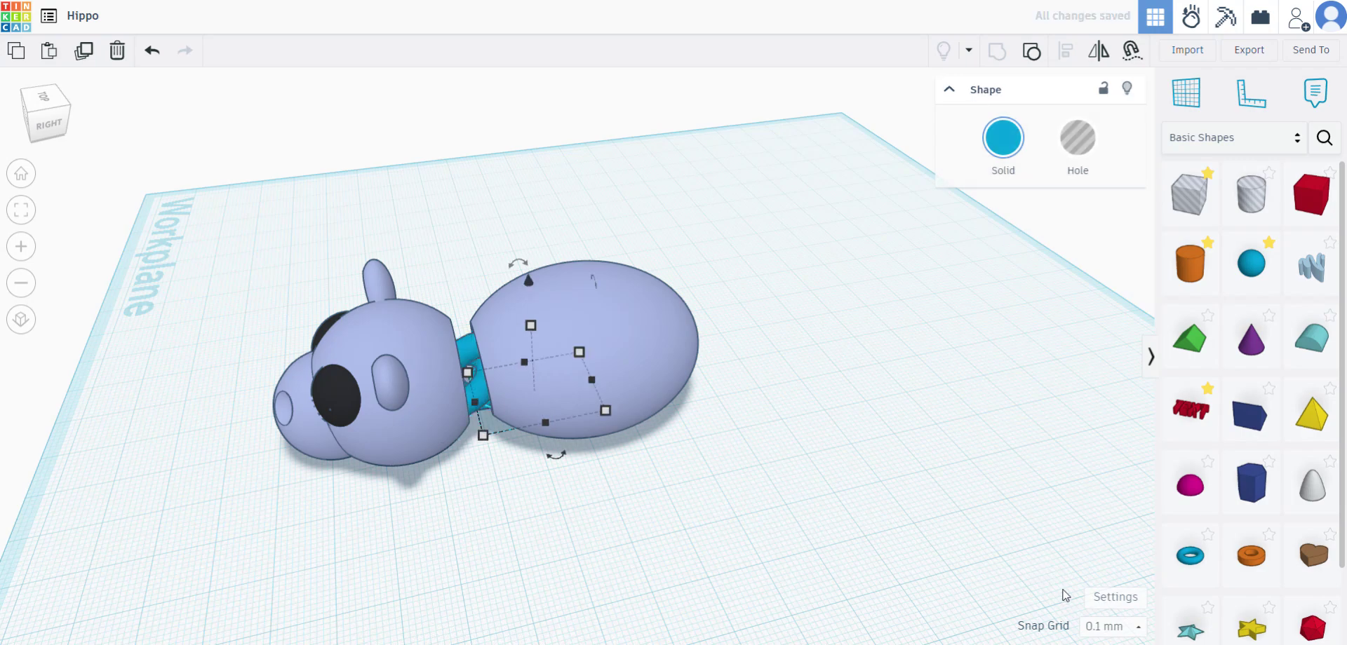
- Set the snap grid to 1.0 mm and move the copied rings out beside the body, clear of the neck
{"action": "left_click", "coordinate": [1087, 628]}
{"action": "left_click", "coordinate": [1105, 525]}
{"action": "key", "text": "Down"}
{"action": "key", "text": "Down"}
{"action": "key", "text": "Down"}
{"action": "key", "text": "Down"}
{"action": "key", "text": "Down"}
{"action": "key", "text": "Down"}
{"action": "key", "text": "Down"}
{"action": "key", "text": "Down"}
{"action": "key", "text": "Down"}
{"action": "key", "text": "Down"}
{"action": "key", "text": "Down"}
{"action": "key", "text": "Down"}
{"action": "key", "text": "Down"}
{"action": "key", "text": "Down"}
{"action": "key", "text": "Down"}
{"action": "key", "text": "Down"}
{"action": "key", "text": "Down"}
{"action": "key", "text": "Down"}
{"action": "key", "text": "Down"}
{"action": "key", "text": "Down"}
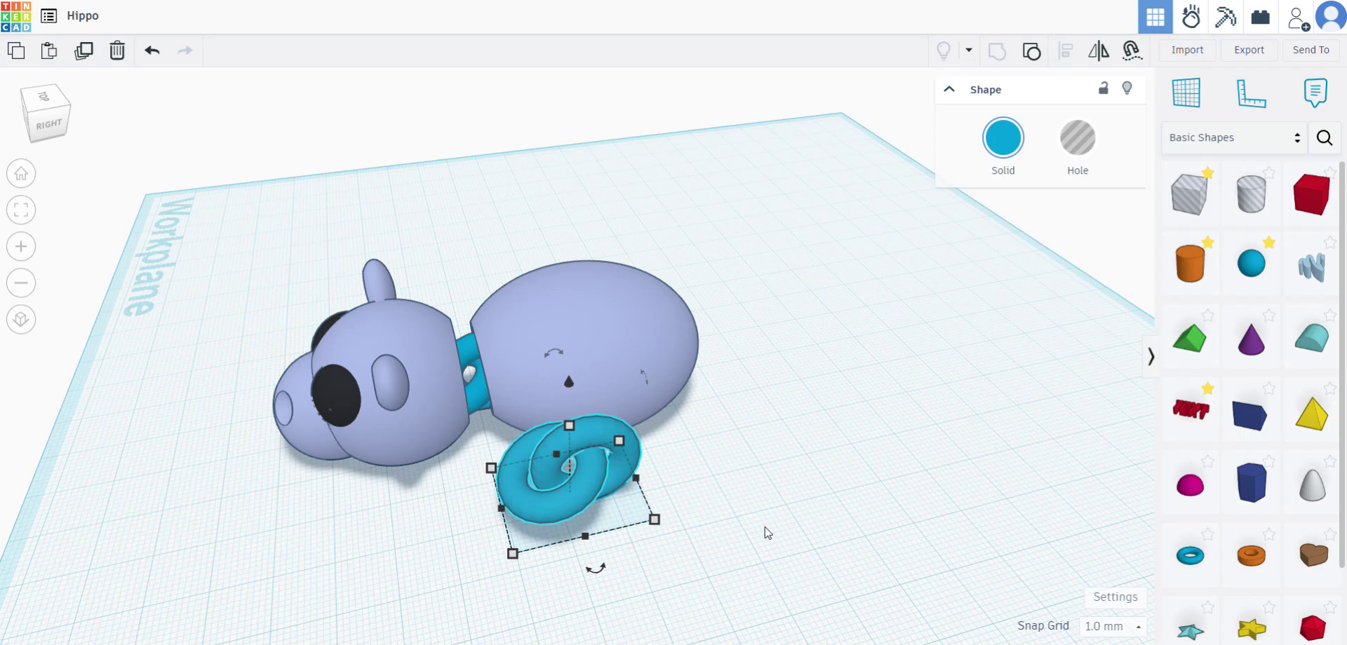
- Scale the copied rings down proportionally to about 18 mm long
{"action": "right_click_drag", "start_coordinate": [765, 528], "coordinate": [665, 541]}
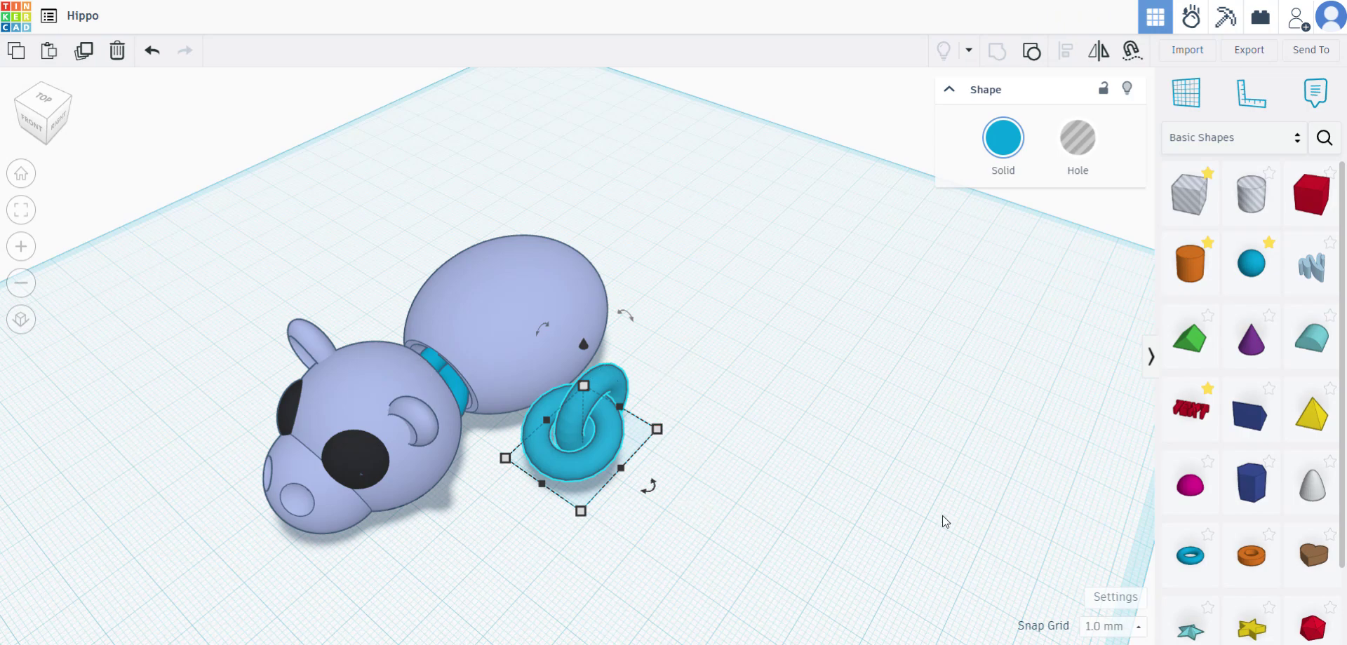
{"action": "right_click_drag", "start_coordinate": [943, 522], "coordinate": [644, 436]}
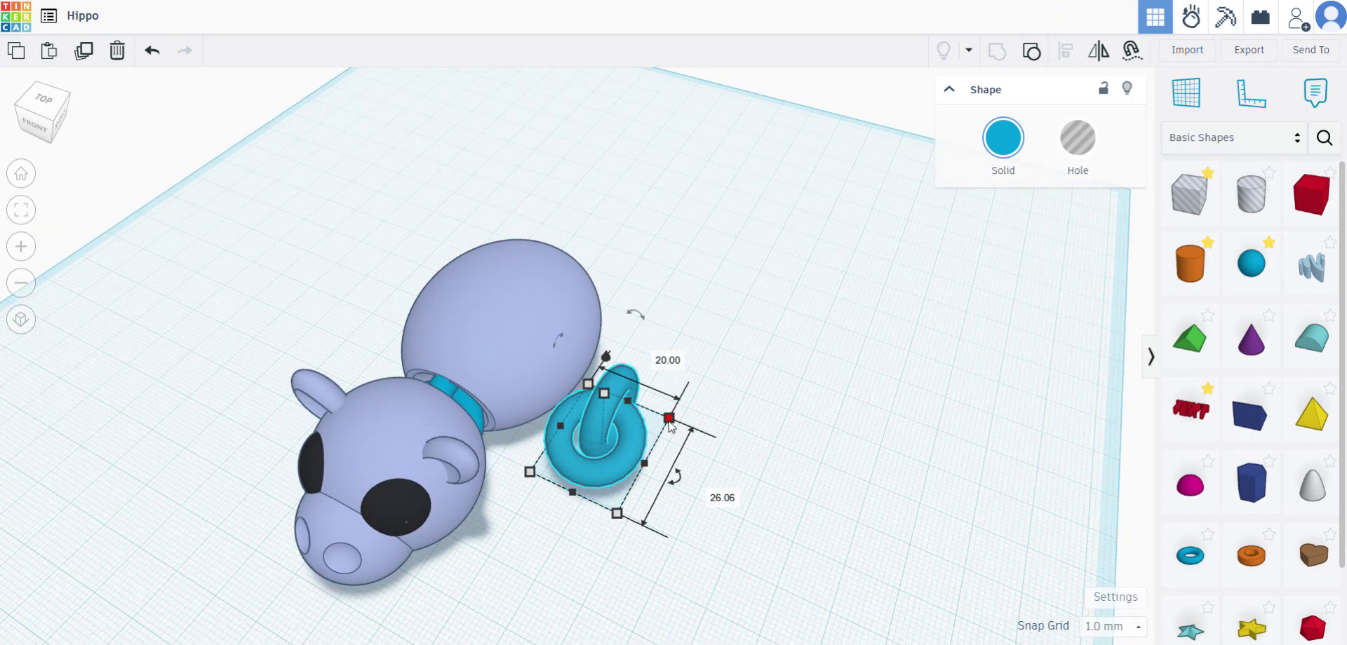
{"action": "left_click_drag", "start_coordinate": [669, 419], "coordinate": [628, 445]}
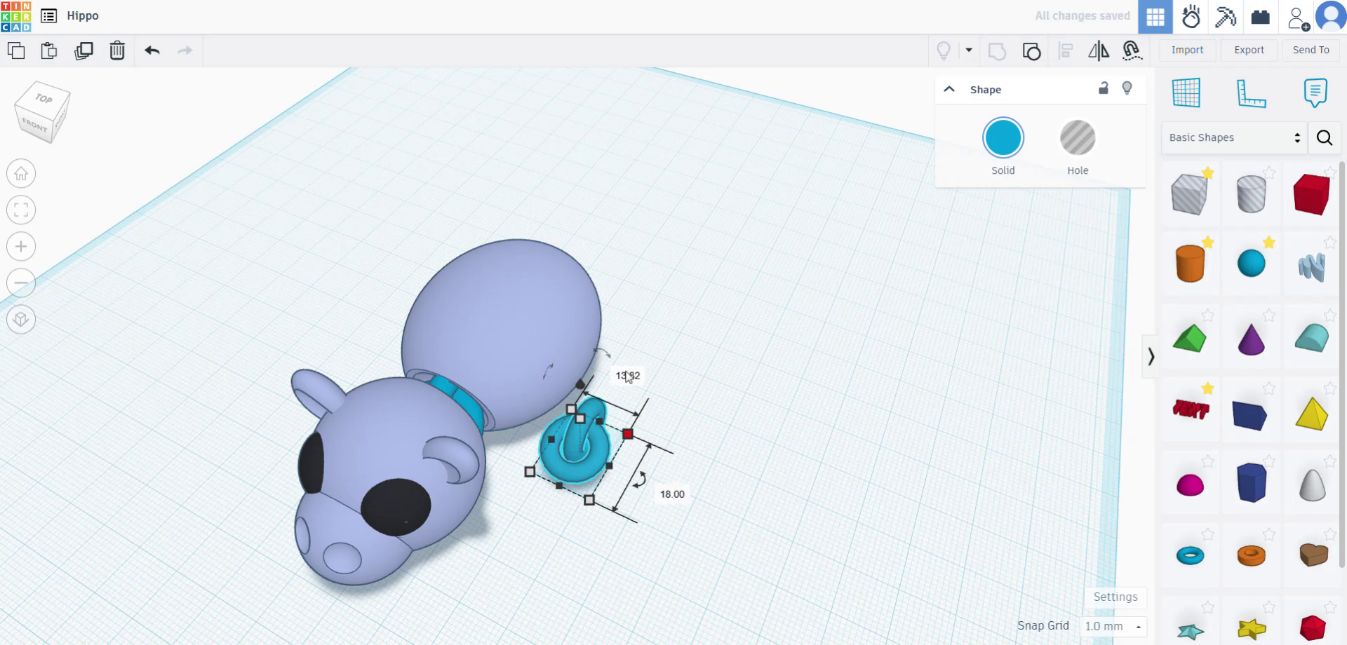
- Rotate the small rings 67.5° about the vertical axis beside the body
{"action": "scroll", "coordinate": [688, 420], "scroll_direction": "up", "scroll_amount": 3}
{"action": "right_click_drag", "start_coordinate": [534, 494], "coordinate": [557, 466]}
{"action": "left_click", "coordinate": [752, 506]}
{"action": "left_click", "coordinate": [557, 466]}
{"action": "right_click_drag", "start_coordinate": [654, 536], "coordinate": [704, 556]}
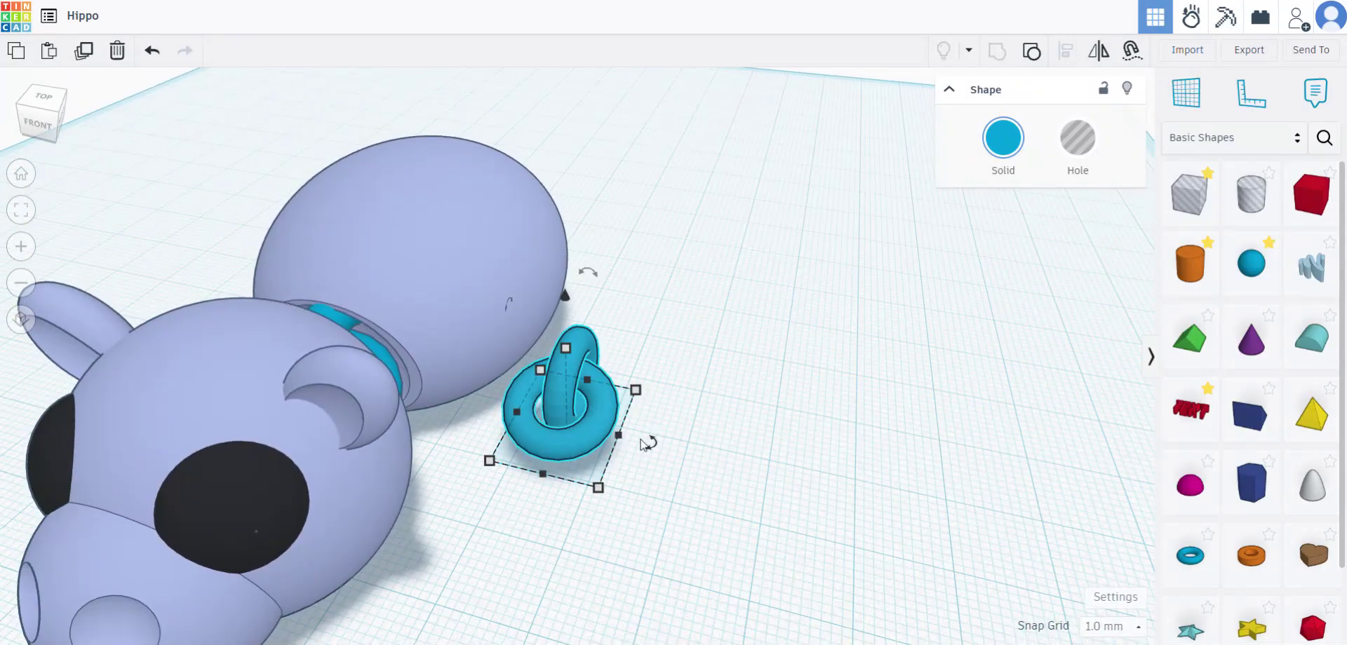
{"action": "left_click_drag", "start_coordinate": [641, 443], "coordinate": [619, 377]}
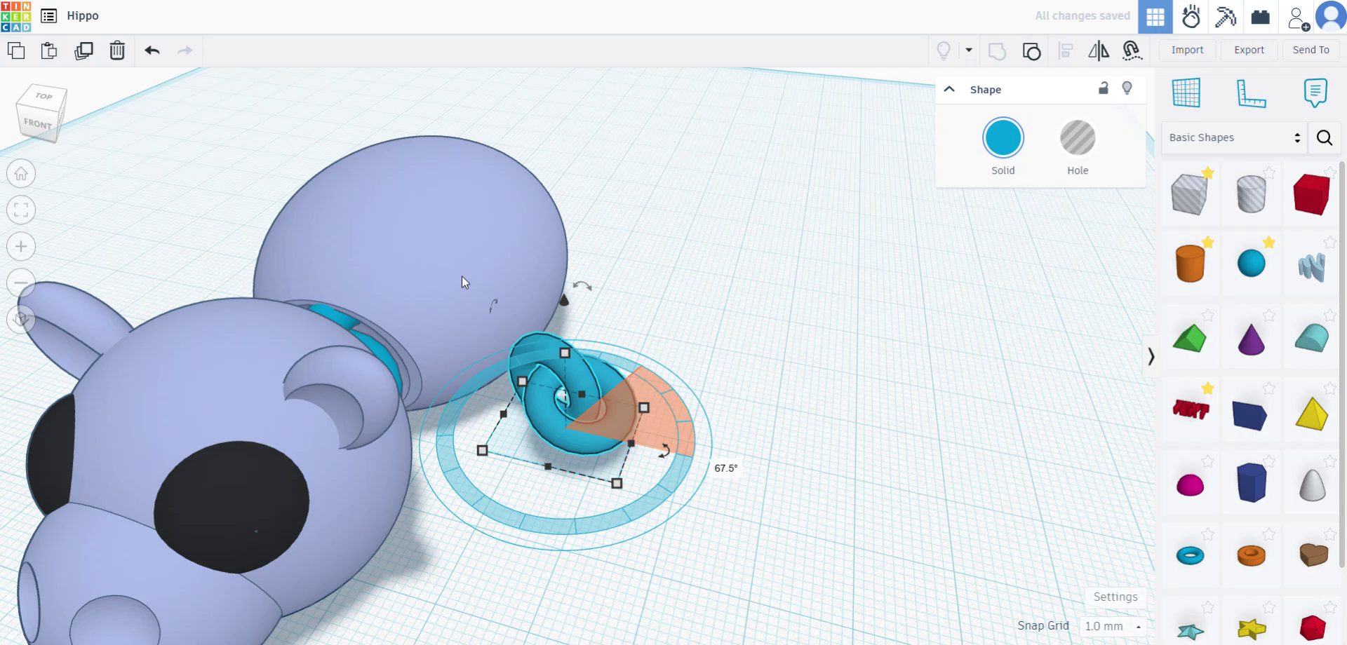
- Move the small rings into the body's front side so that one ring is partly embedded
{"action": "right_click_drag", "start_coordinate": [762, 401], "coordinate": [703, 541]}
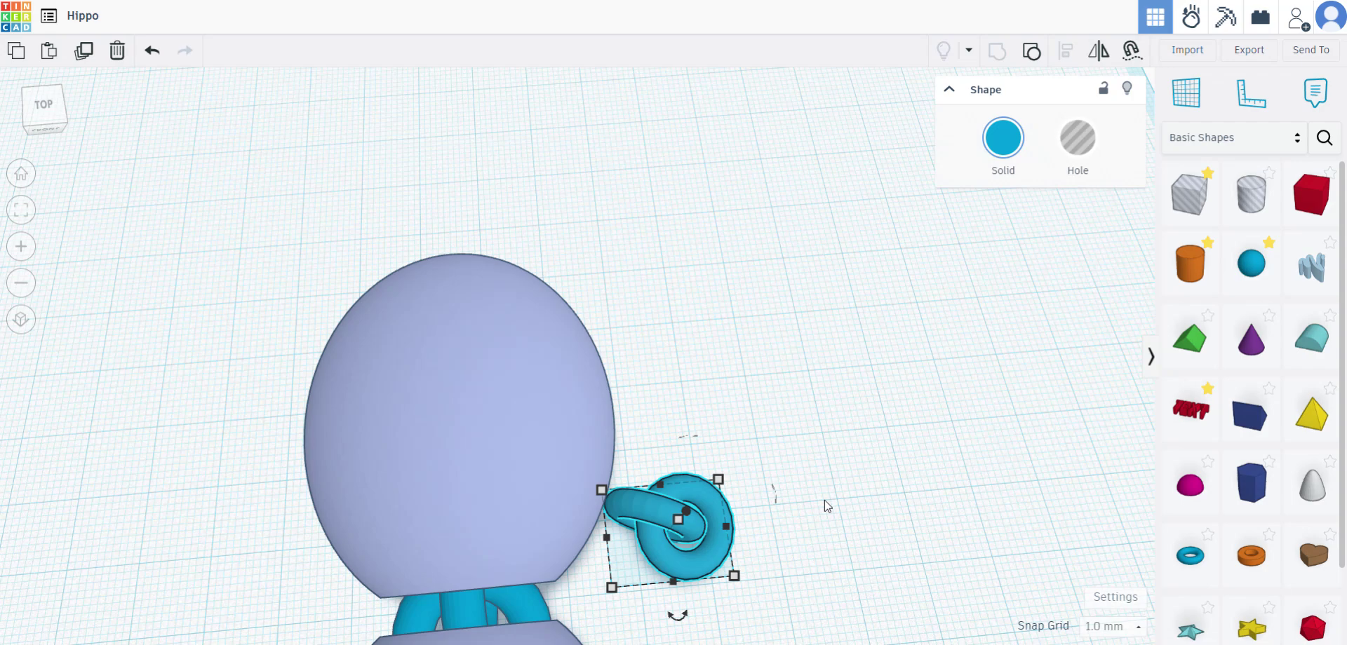
{"action": "middle_click_drag", "start_coordinate": [828, 507], "coordinate": [768, 424]}
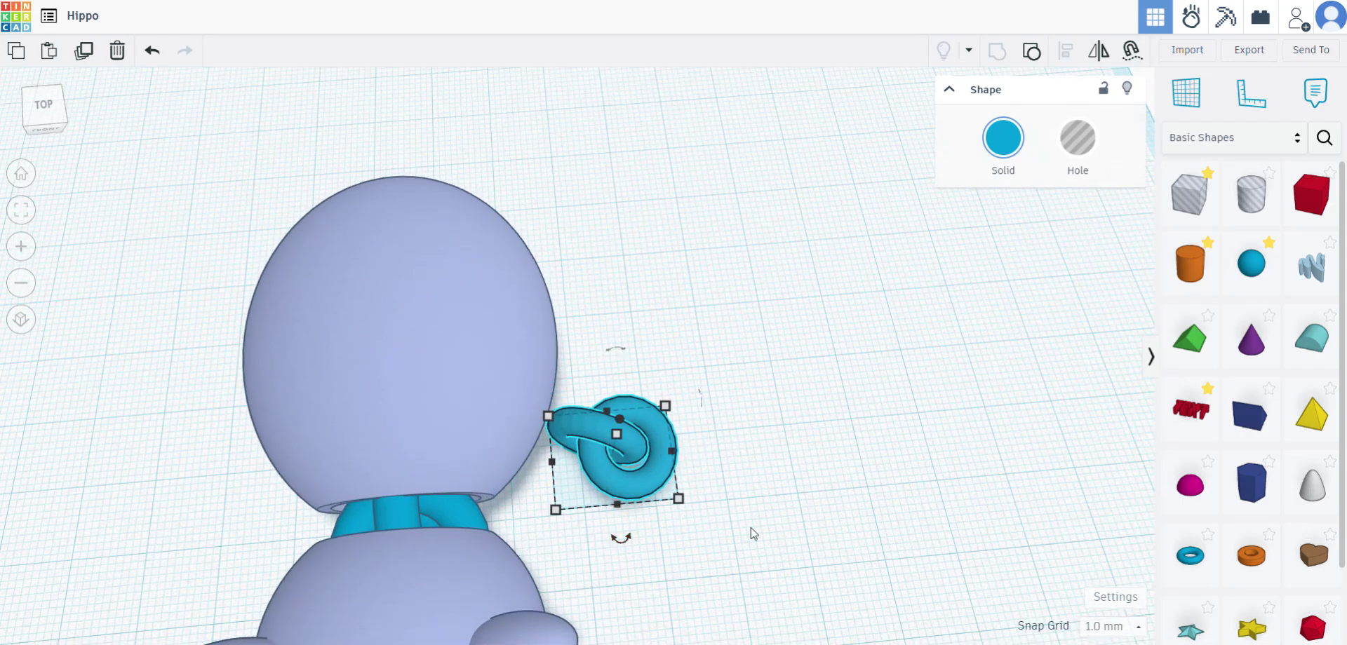
{"action": "right_click_drag", "start_coordinate": [752, 533], "coordinate": [709, 356]}
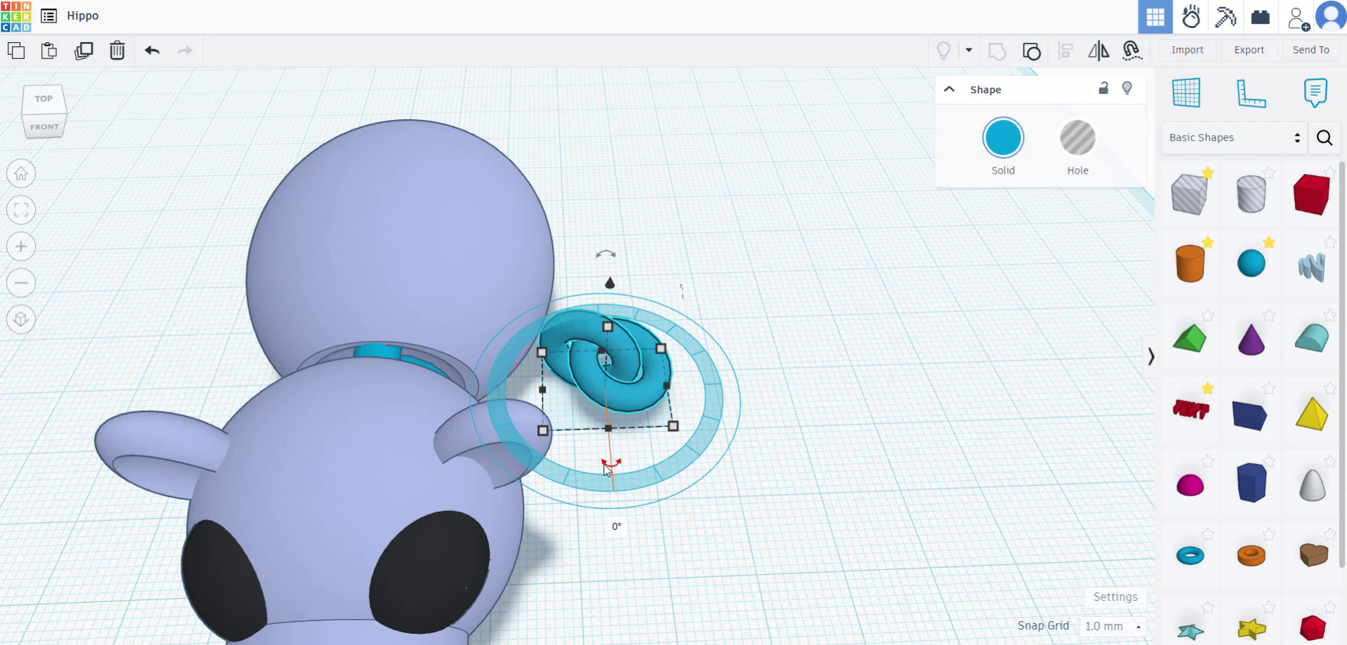
{"action": "right_click_drag", "start_coordinate": [856, 571], "coordinate": [755, 508]}
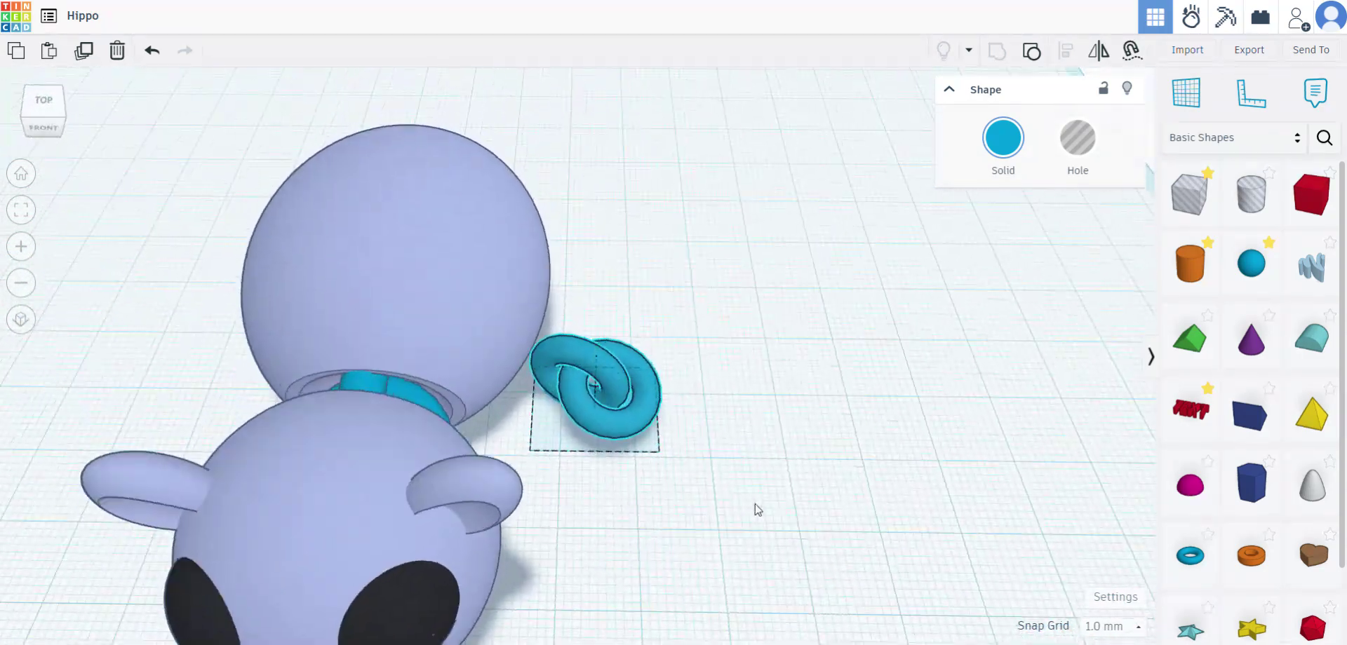
{"action": "scroll", "coordinate": [633, 437], "scroll_direction": "up", "scroll_amount": 5}
{"action": "left_click_drag", "start_coordinate": [607, 419], "coordinate": [462, 378]}
{"action": "left_click", "coordinate": [724, 442]}
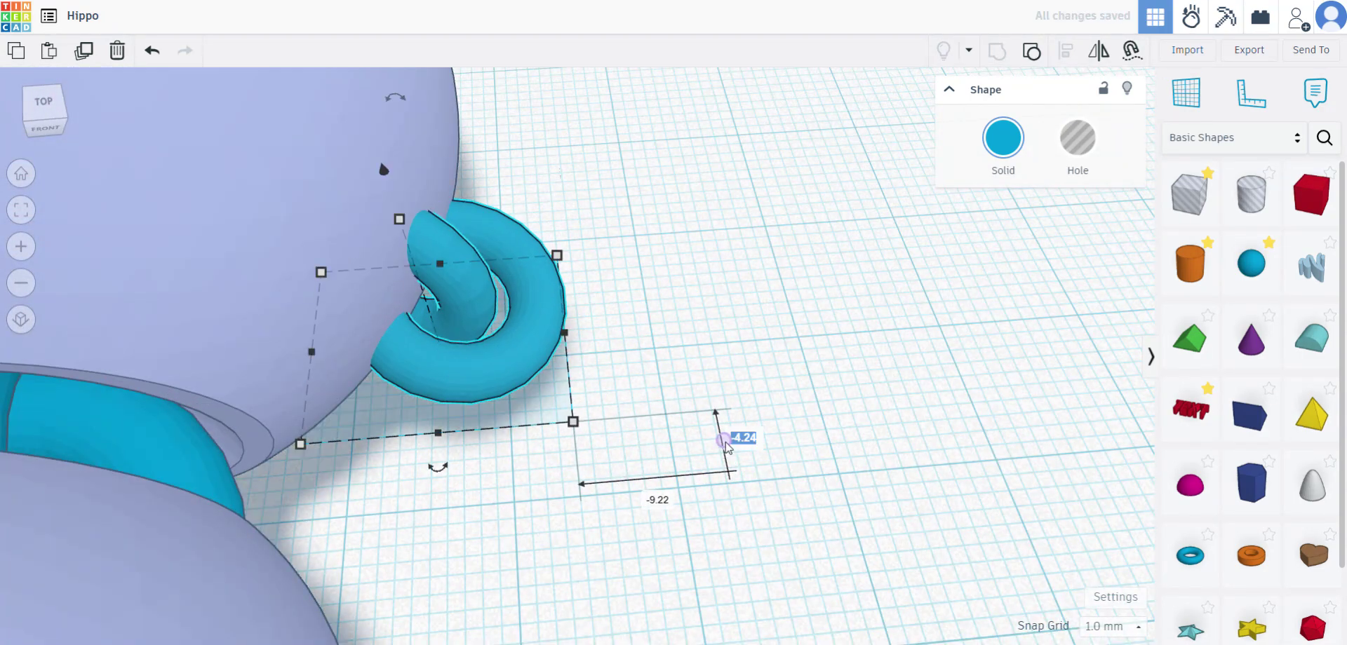
{"action": "left_click", "coordinate": [814, 493]}
{"action": "left_click", "coordinate": [857, 513]}
- Add a 24-step sphere beside the small rings, resize it to 17 × 17 mm and make it a hole
{"action": "right_click_drag", "start_coordinate": [744, 508], "coordinate": [543, 284]}
{"action": "middle_click_drag", "start_coordinate": [544, 284], "coordinate": [710, 502]}
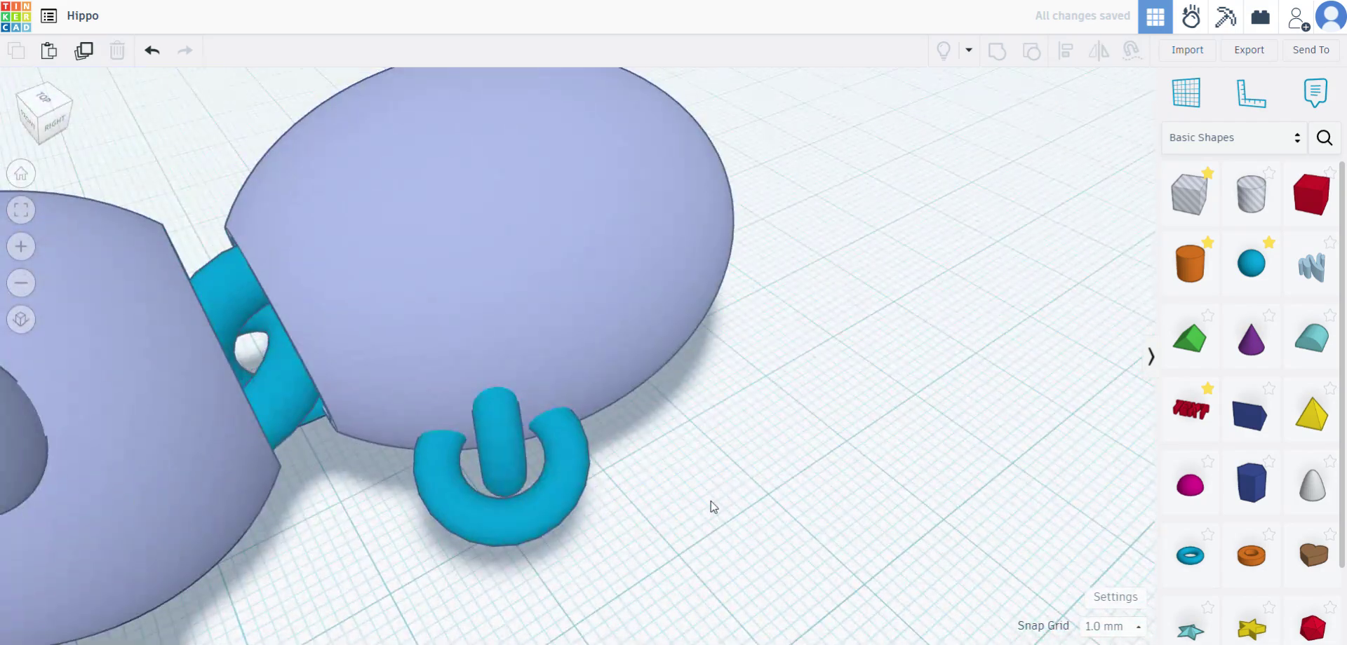
{"action": "right_click_drag", "start_coordinate": [713, 507], "coordinate": [567, 288]}
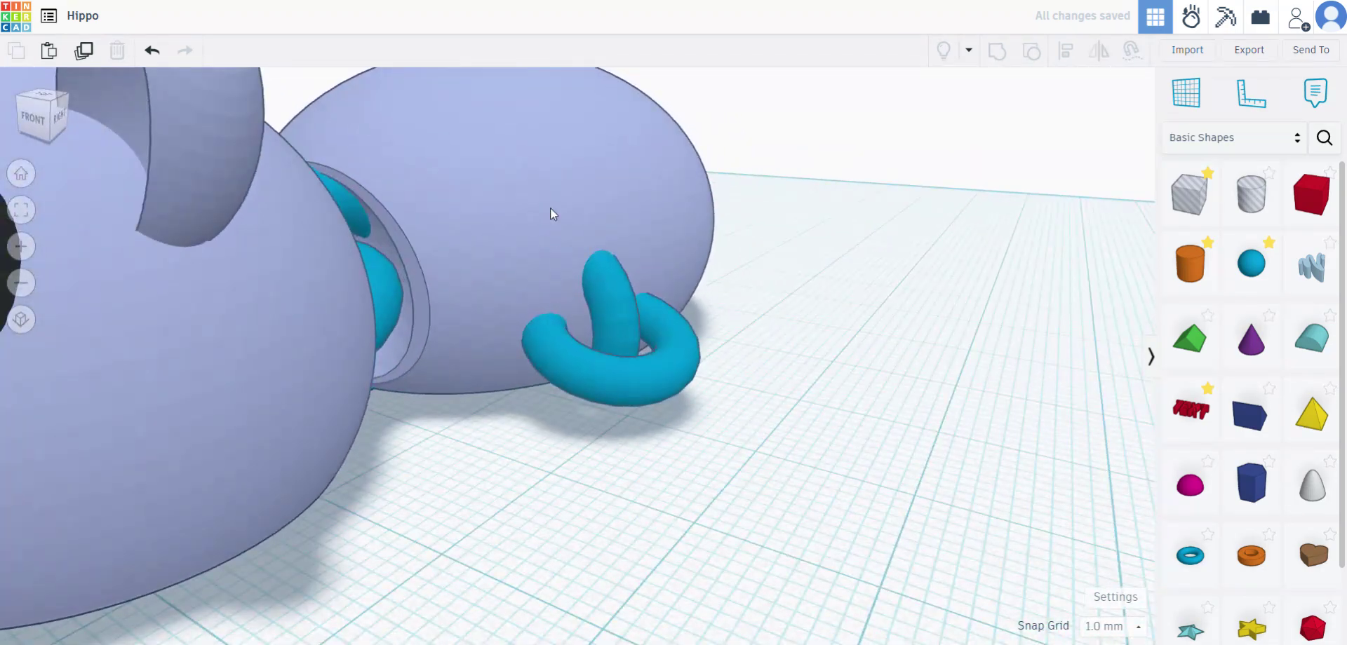
{"action": "right_click_drag", "start_coordinate": [744, 281], "coordinate": [701, 393]}
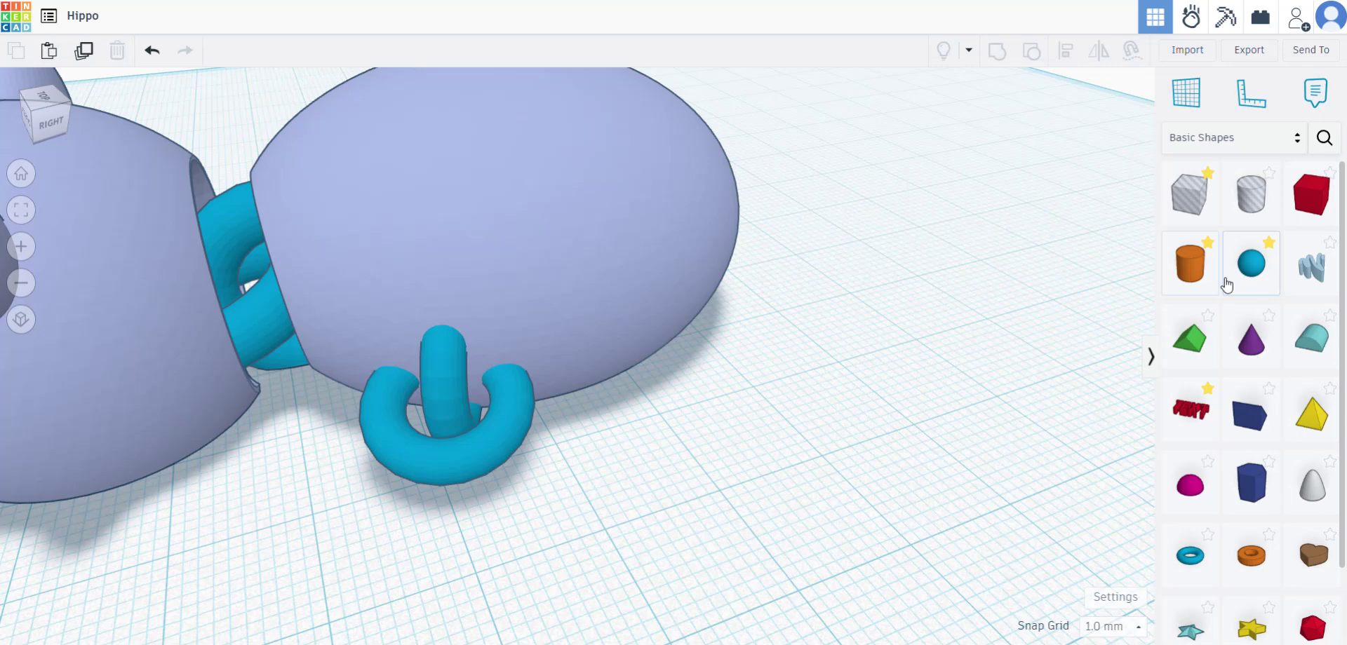
{"action": "left_click_drag", "start_coordinate": [1245, 273], "coordinate": [703, 484]}
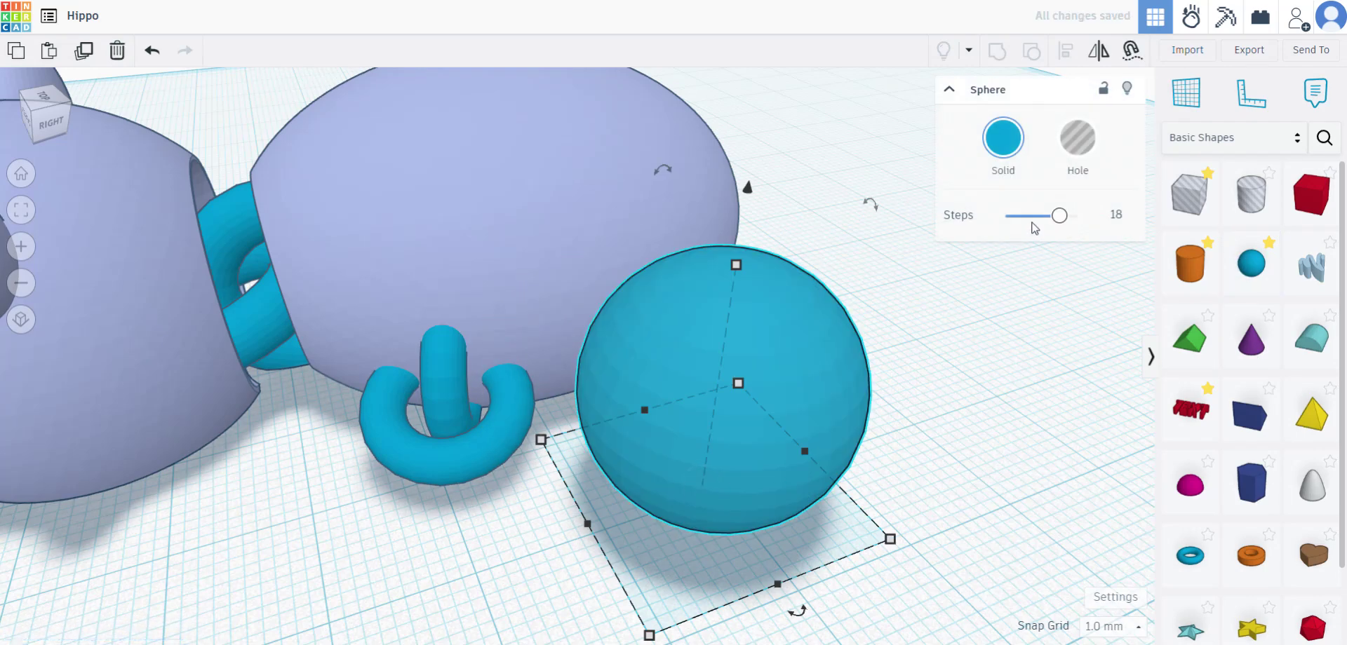
{"action": "left_click_drag", "start_coordinate": [1061, 219], "coordinate": [1081, 216]}
{"action": "right_click_drag", "start_coordinate": [941, 533], "coordinate": [944, 396]}
{"action": "left_click_drag", "start_coordinate": [959, 398], "coordinate": [913, 400]}
{"action": "left_click", "coordinate": [1070, 149]}
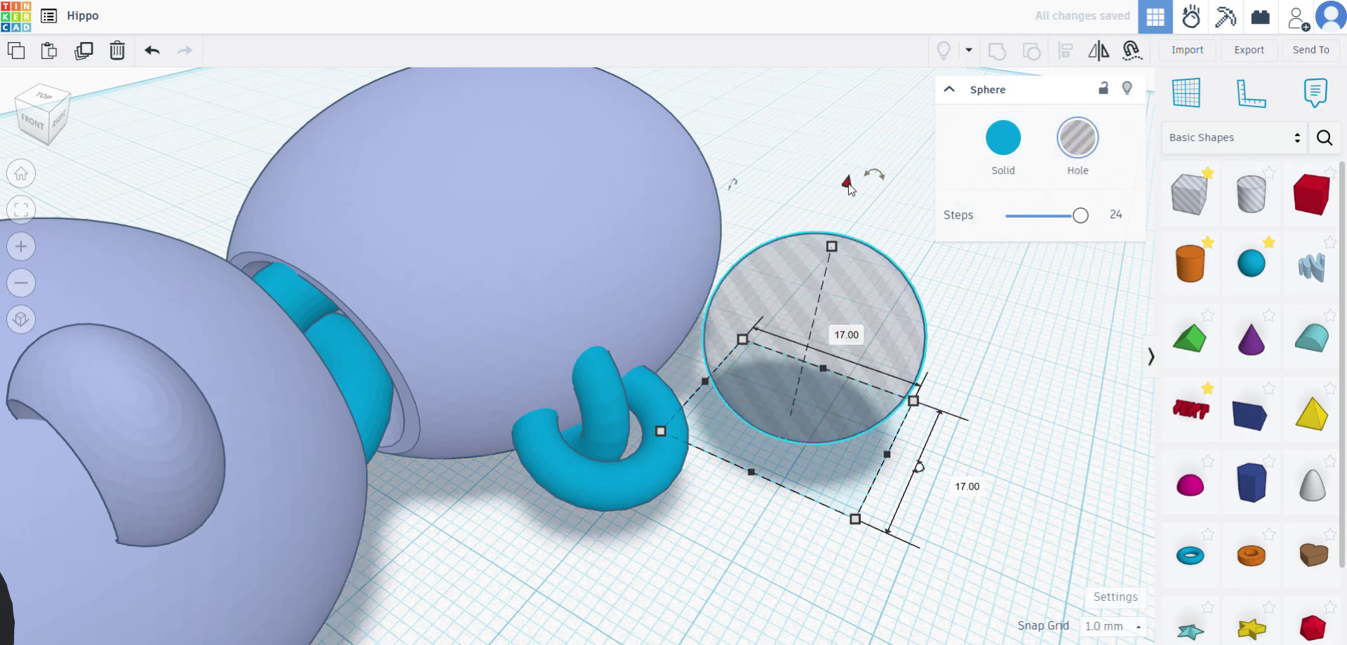
- Lower the hole sphere to 5 mm below the workplane and move it over the small rings
{"action": "left_click_drag", "start_coordinate": [846, 181], "coordinate": [832, 217]}
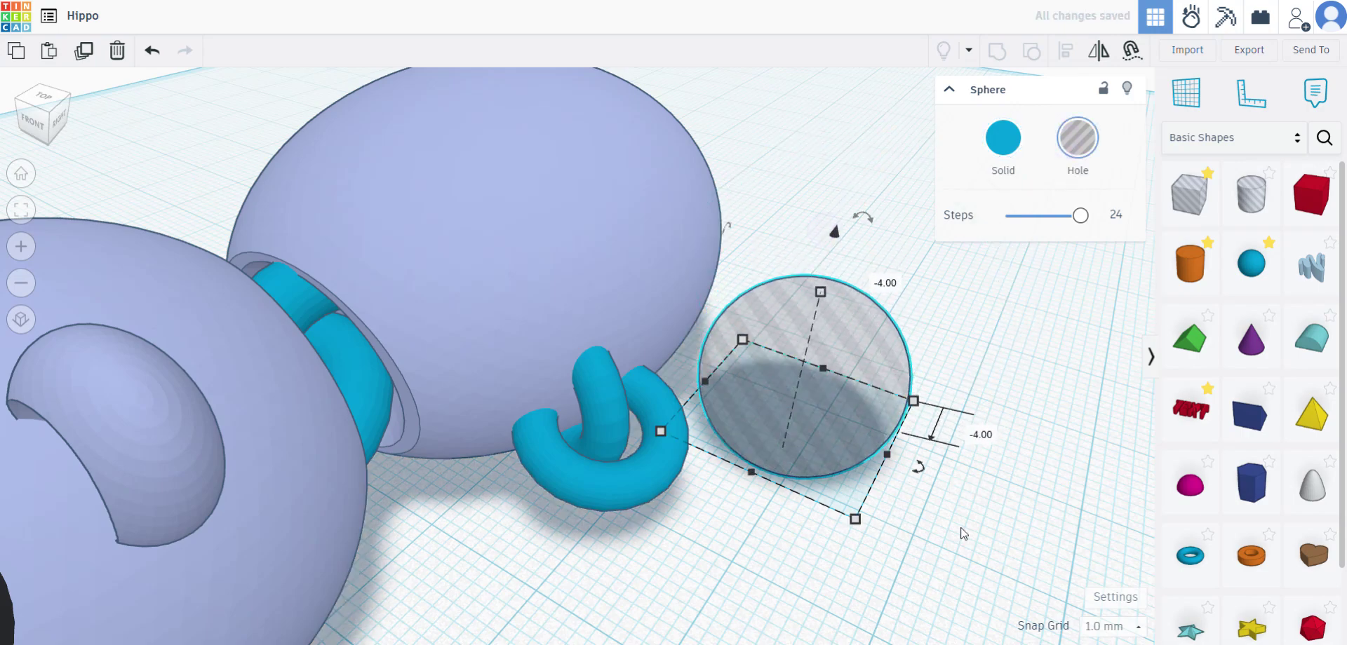
{"action": "right_click_drag", "start_coordinate": [962, 535], "coordinate": [769, 469]}
{"action": "right_click_drag", "start_coordinate": [672, 275], "coordinate": [658, 252]}
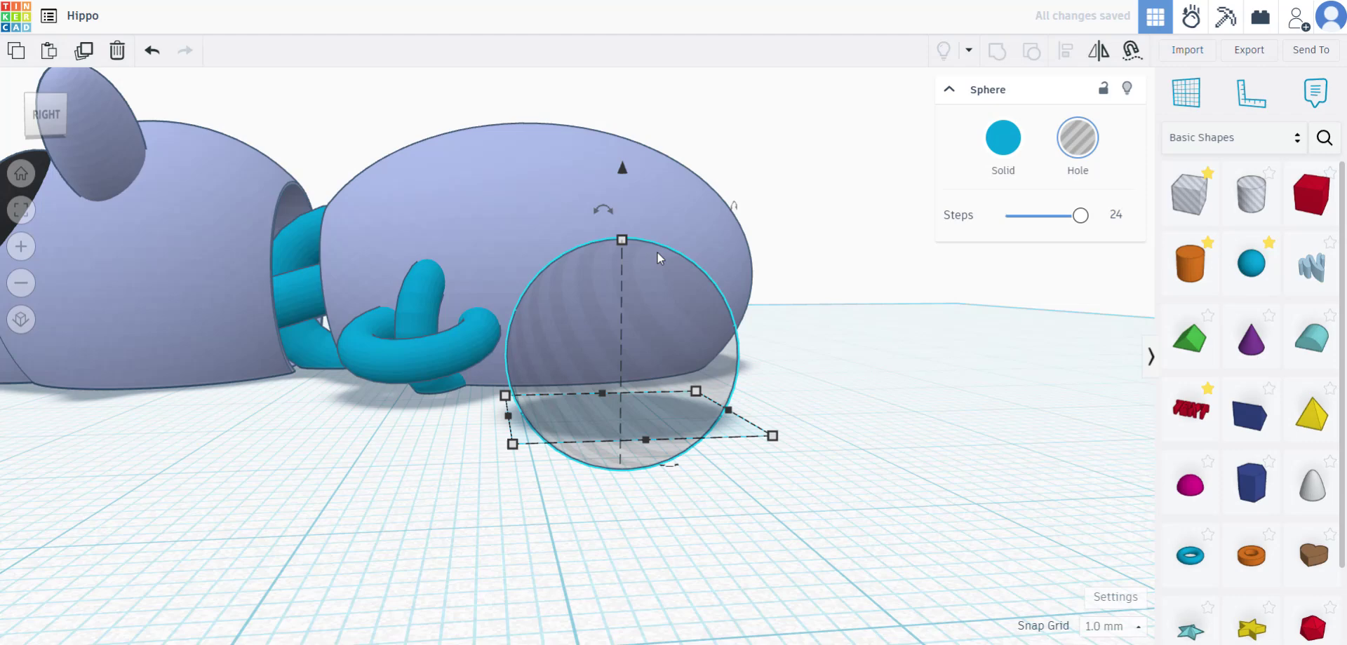
{"action": "left_click_drag", "start_coordinate": [622, 171], "coordinate": [622, 181]}
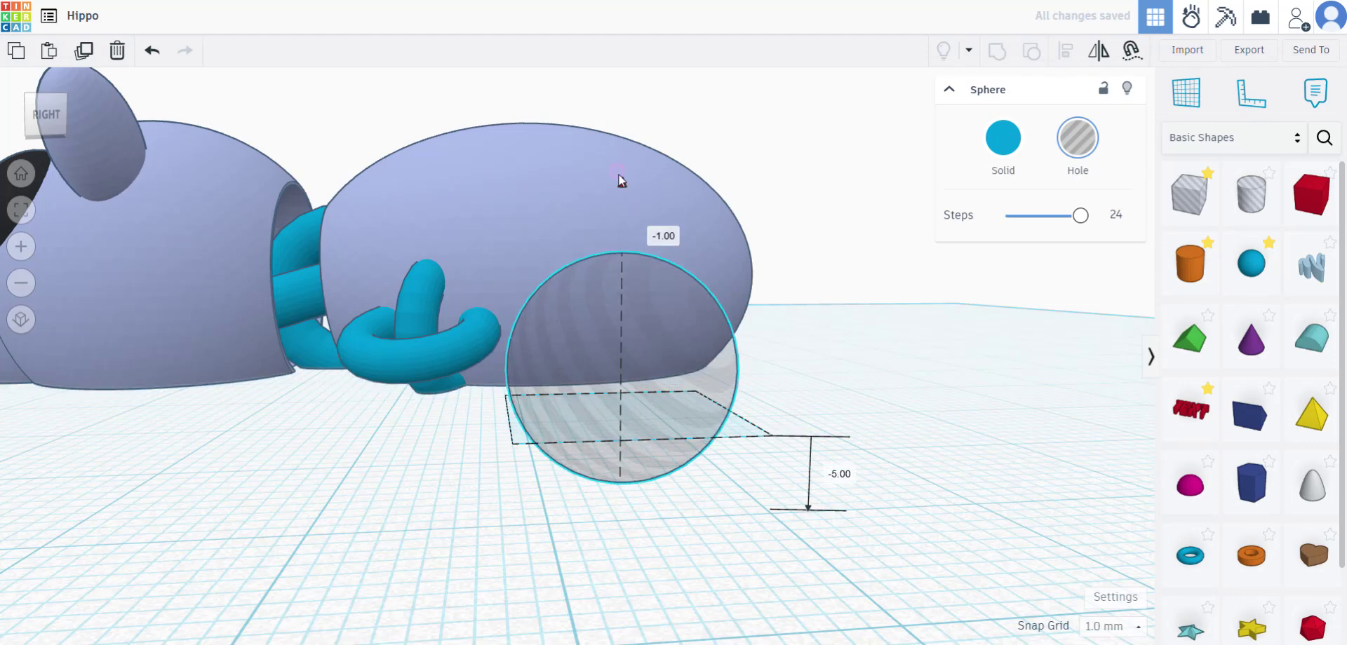
{"action": "right_click_drag", "start_coordinate": [839, 403], "coordinate": [955, 496]}
{"action": "left_click", "coordinate": [957, 496]}
{"action": "left_click_drag", "start_coordinate": [864, 415], "coordinate": [629, 414]}
- Turn the body into a hole so the rings inside it can be seen
{"action": "left_click", "coordinate": [638, 256]}
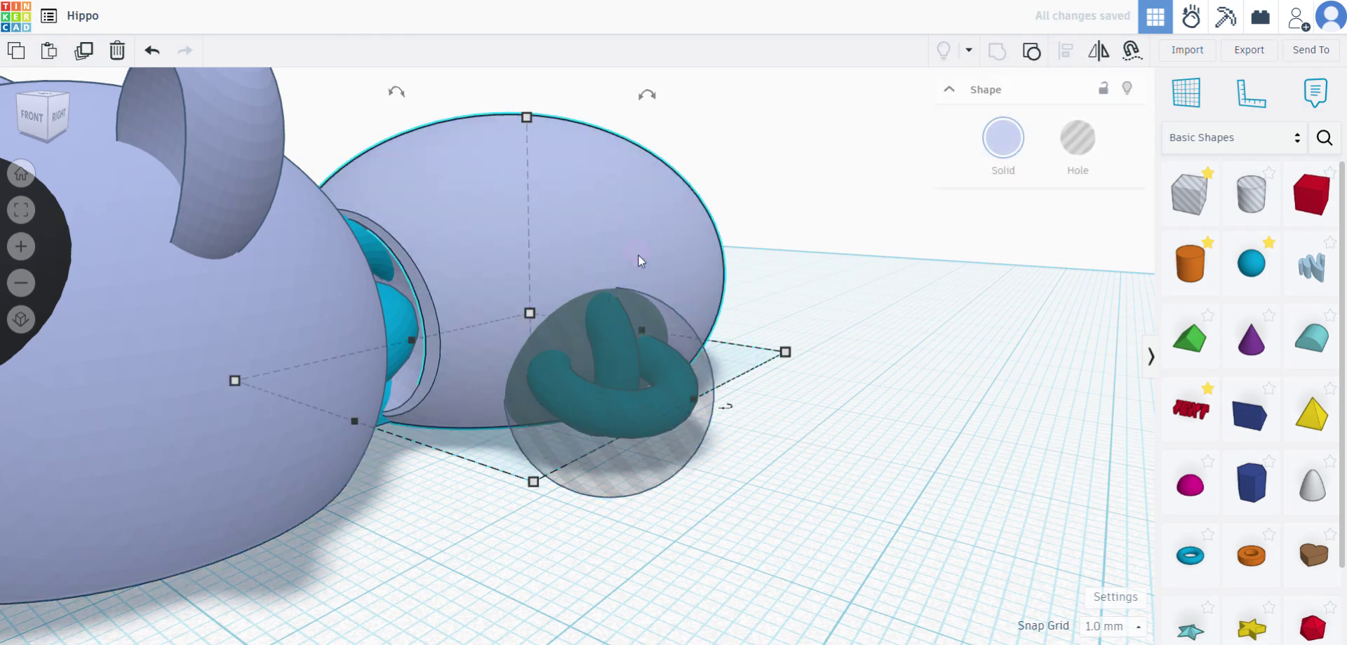
{"action": "left_click", "coordinate": [1079, 154]}
{"action": "right_click_drag", "start_coordinate": [932, 541], "coordinate": [454, 536]}
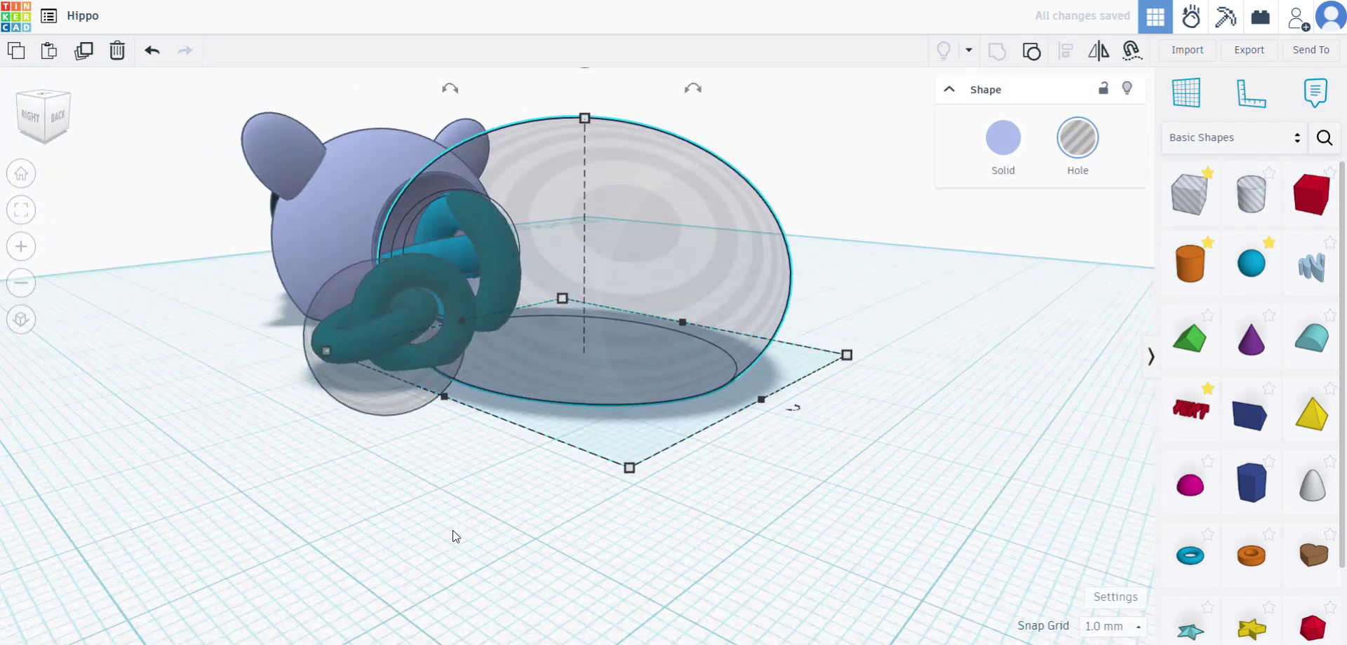
- Turn the sphere around the small rings back into a solid and colour it light pink
{"action": "left_click", "coordinate": [415, 401]}
{"action": "left_click", "coordinate": [1008, 144]}
{"action": "scroll", "coordinate": [477, 549], "scroll_direction": "up", "scroll_amount": 3}
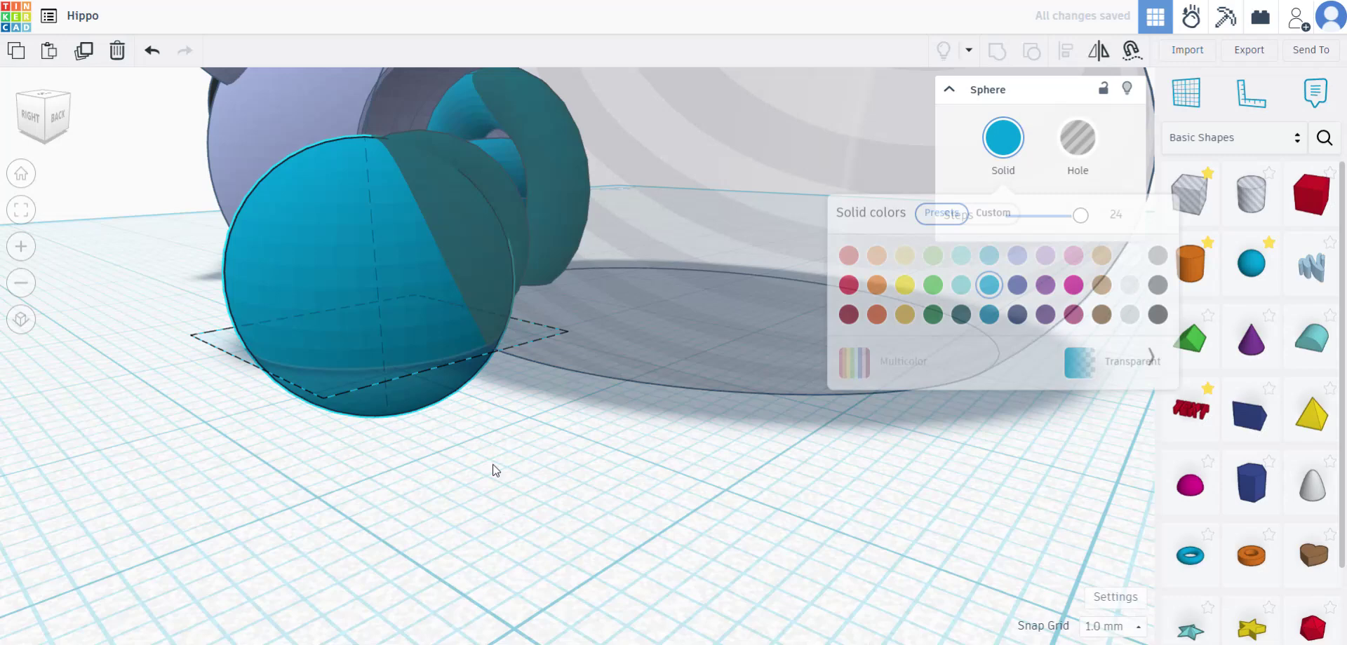
{"action": "left_click", "coordinate": [1014, 148]}
{"action": "left_click", "coordinate": [1073, 257]}
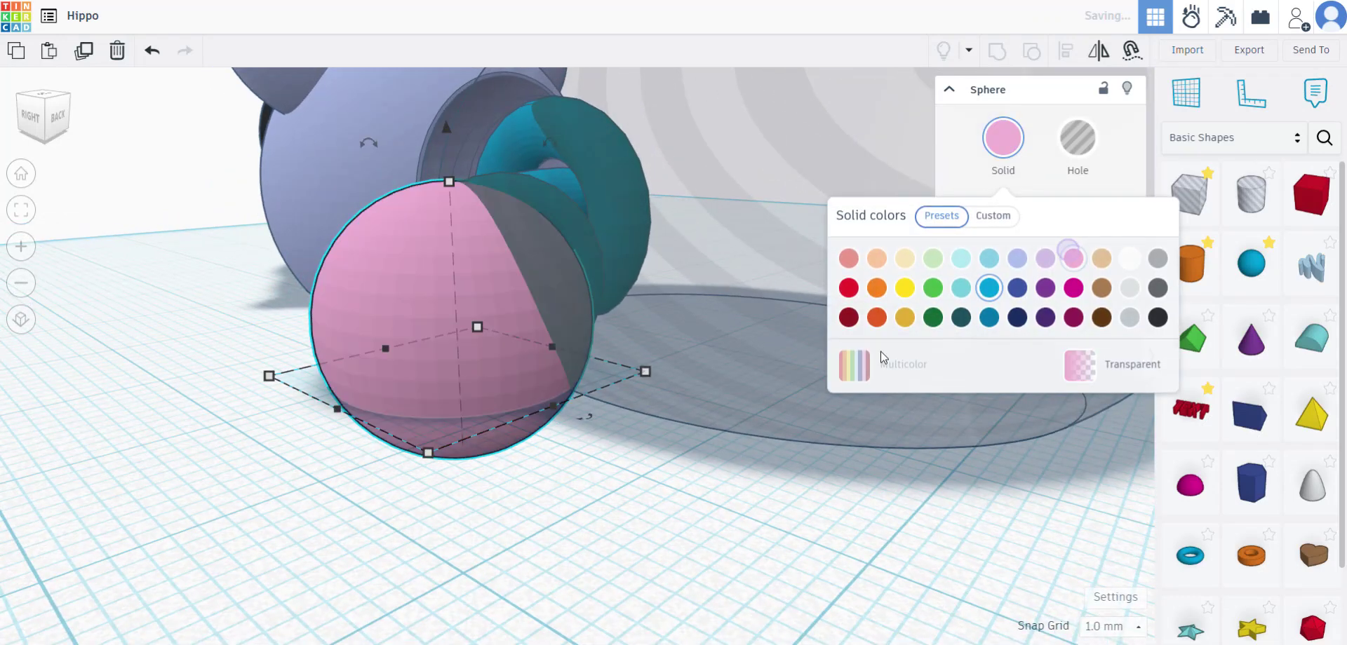
{"action": "left_click", "coordinate": [517, 571]}
- Shift the pink sphere in 1 mm increments to line it up with the small rings from above
{"action": "right_click_drag", "start_coordinate": [518, 571], "coordinate": [415, 565]}
{"action": "left_click", "coordinate": [470, 422]}
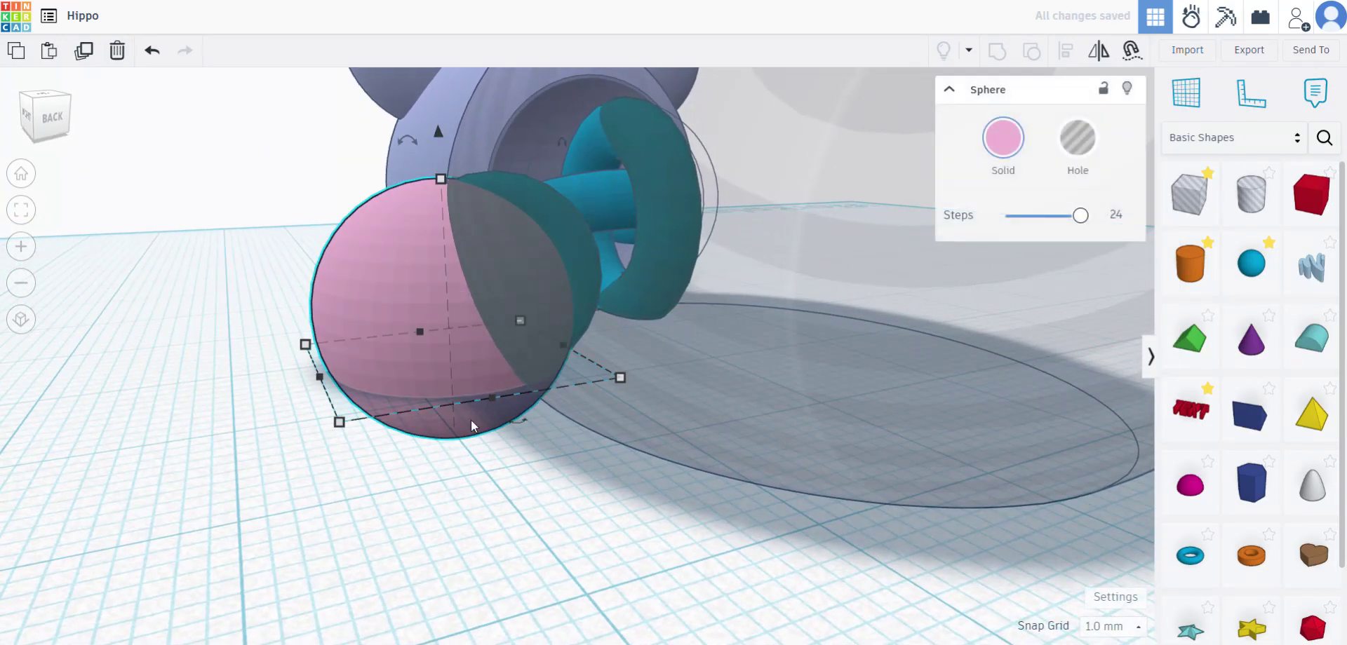
{"action": "left_click_drag", "start_coordinate": [417, 360], "coordinate": [398, 359]}
{"action": "right_click_drag", "start_coordinate": [523, 429], "coordinate": [749, 475]}
{"action": "key", "text": "Right"}
{"action": "key", "text": "Right"}
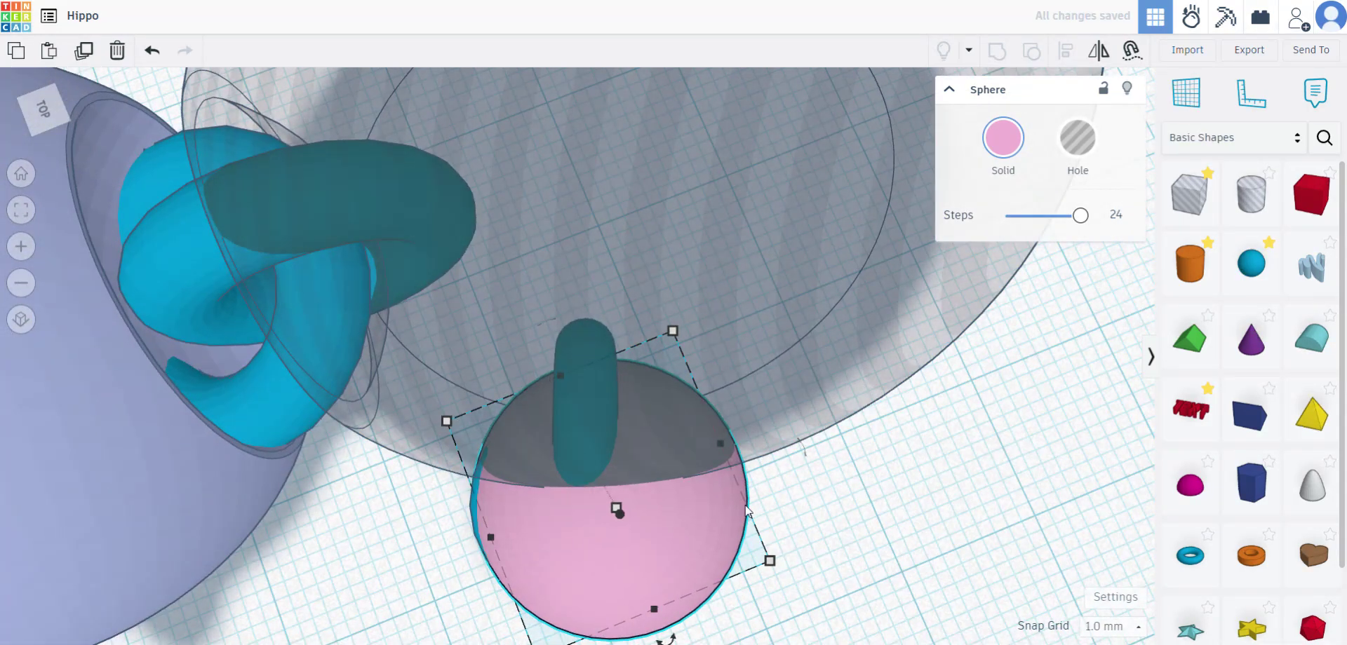
{"action": "key", "text": "Left"}
{"action": "key", "text": "Down"}
- Set the snap grid to 0.1 mm and nudge the pink sphere until it covers the outer ring evenly
{"action": "scroll", "coordinate": [745, 506], "scroll_direction": "up", "scroll_amount": 2}
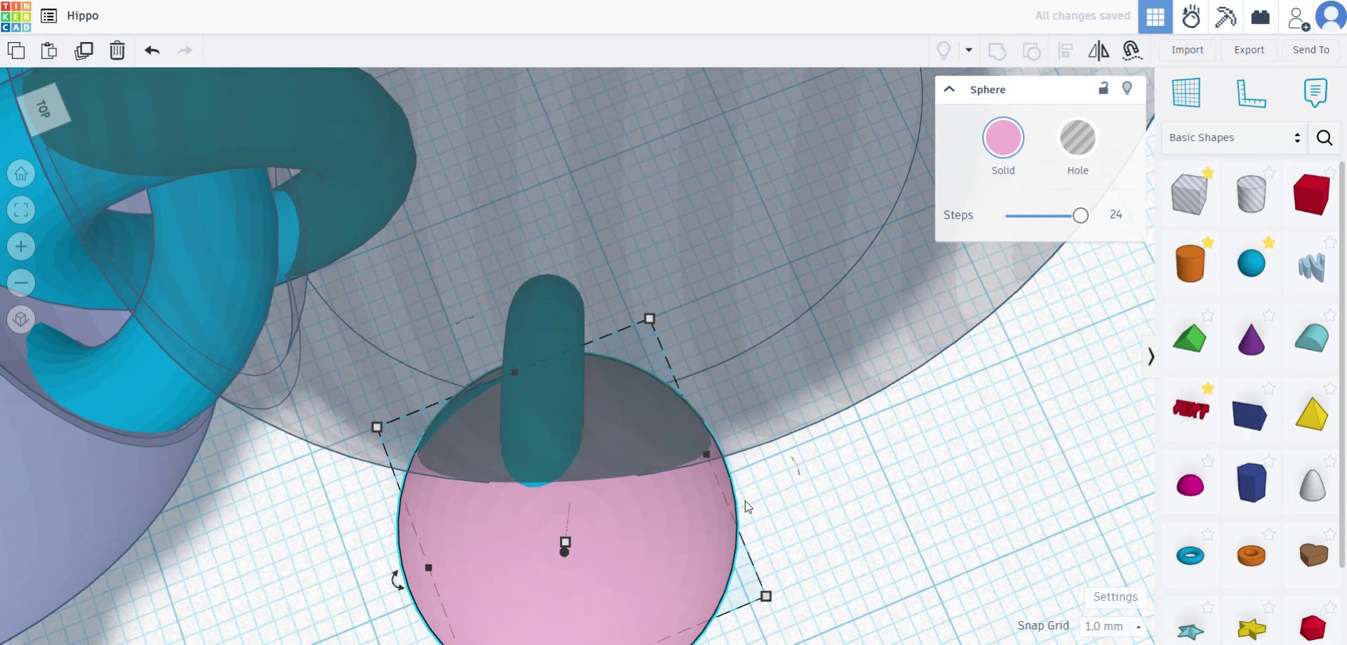
{"action": "middle_click_drag", "start_coordinate": [745, 506], "coordinate": [823, 463]}
{"action": "right_click_drag", "start_coordinate": [822, 464], "coordinate": [555, 238]}
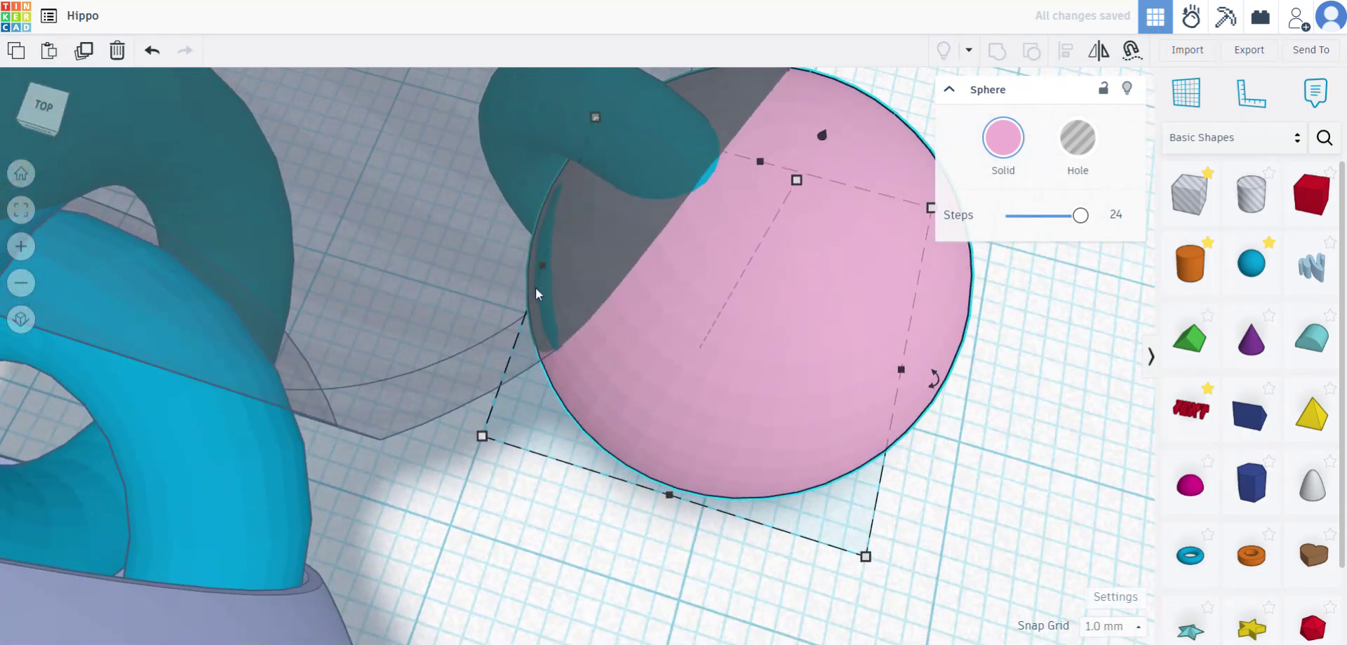
{"action": "right_click_drag", "start_coordinate": [536, 292], "coordinate": [659, 471]}
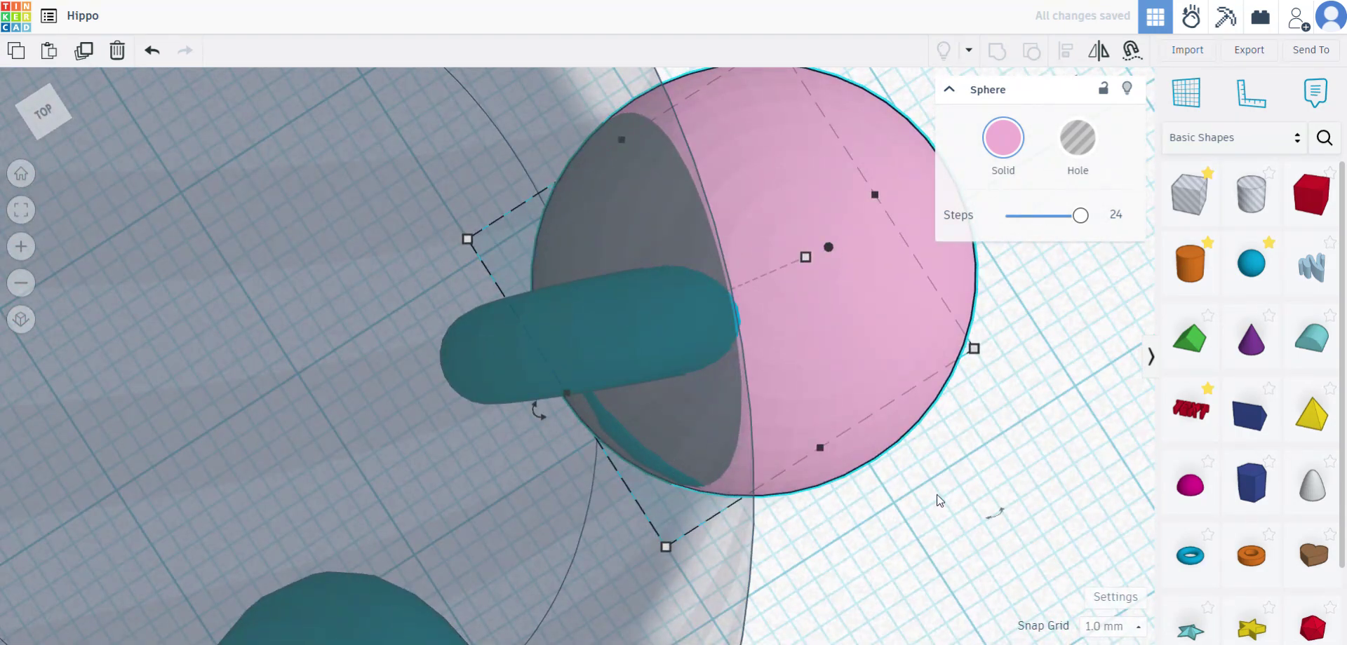
{"action": "left_click", "coordinate": [1122, 633]}
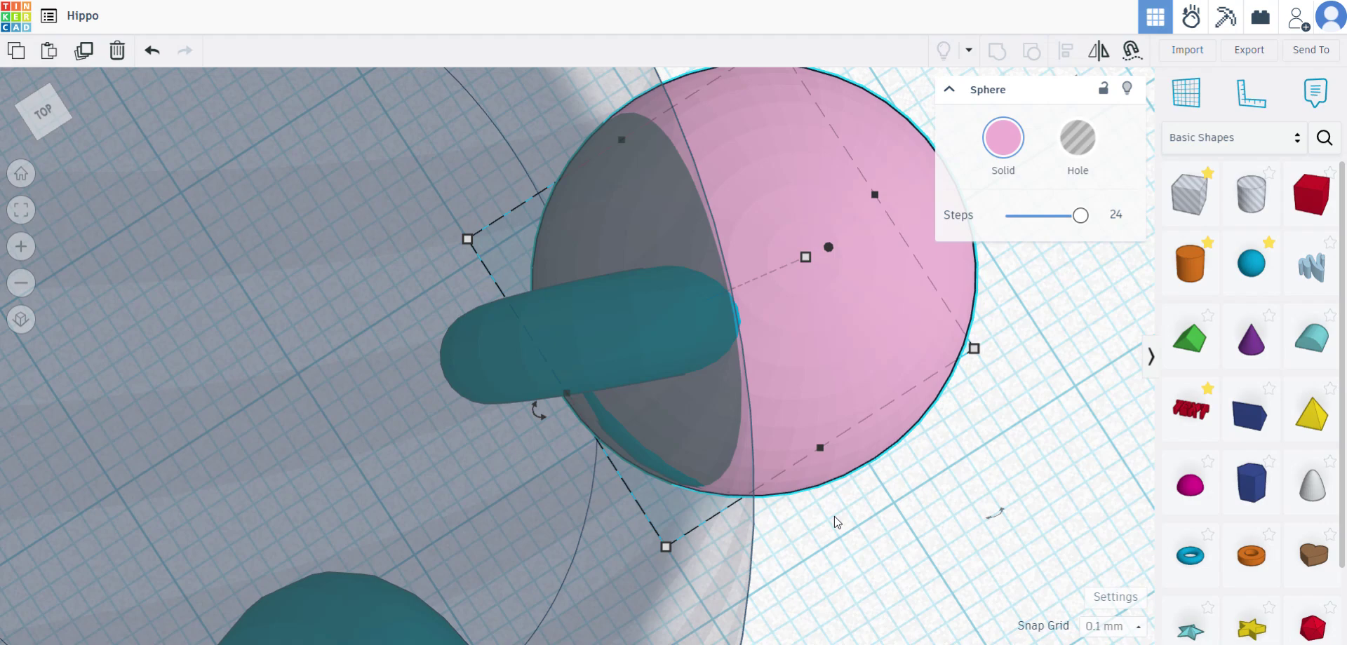
{"action": "key", "text": "Down"}
{"action": "key", "text": "Down"}
{"action": "key", "text": "Left"}
{"action": "key", "text": "Left"}
{"action": "key", "text": "Down"}
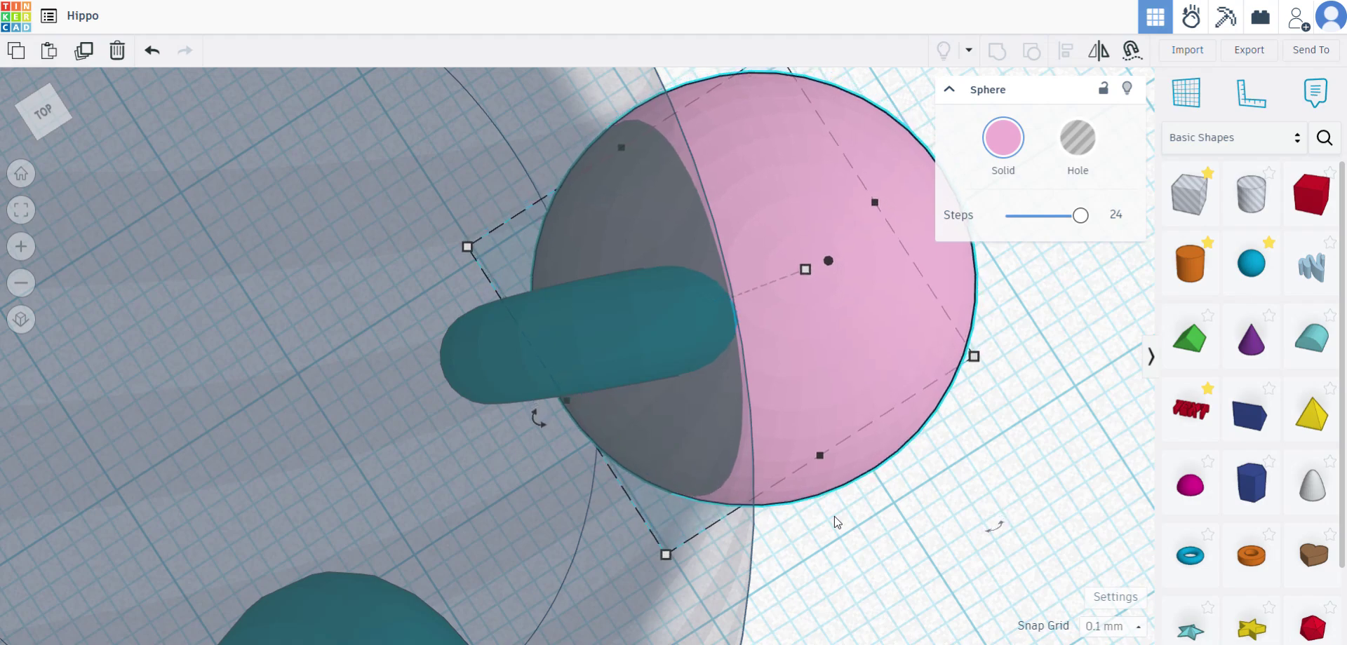
{"action": "key", "text": "Down"}
{"action": "key", "text": "Down"}
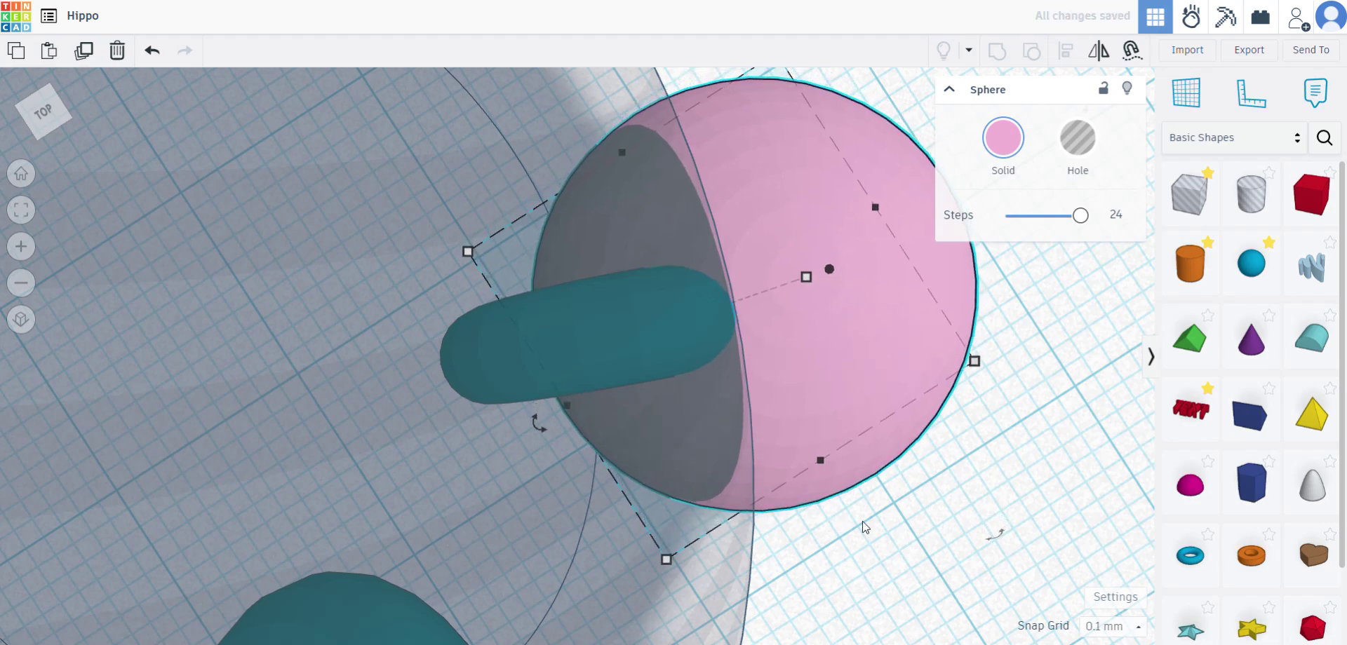
{"action": "right_click_drag", "start_coordinate": [865, 528], "coordinate": [456, 347]}
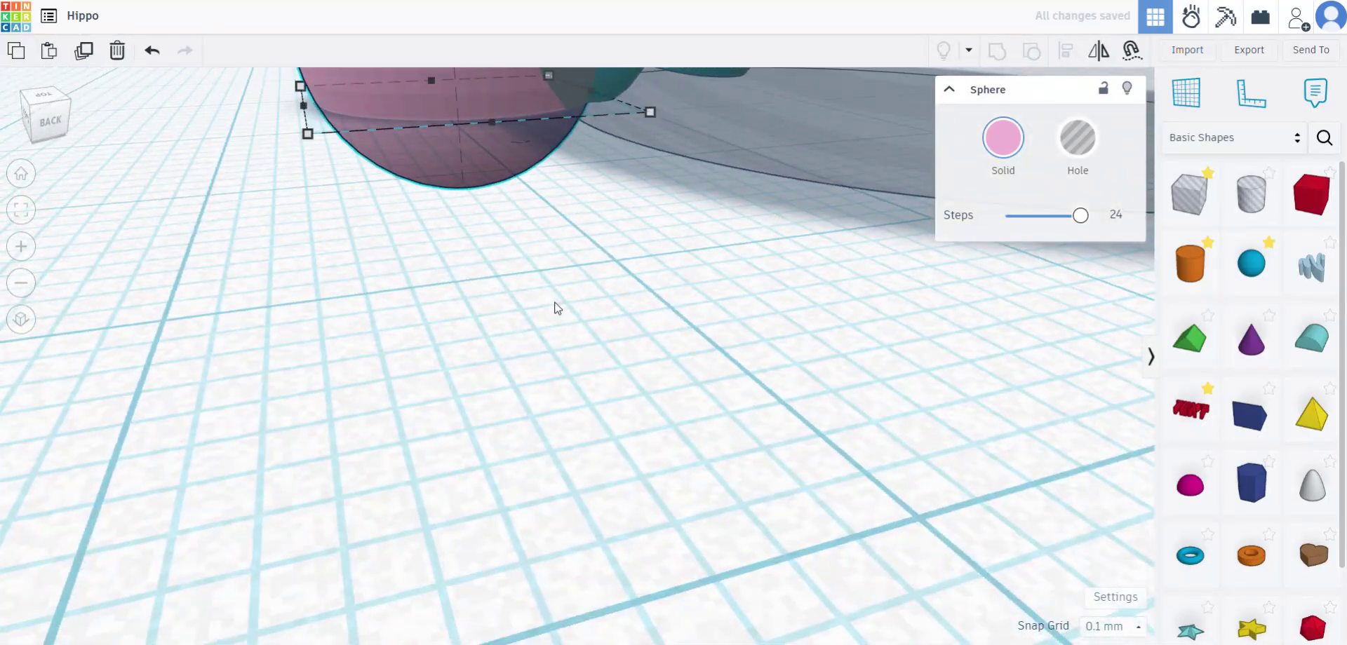
- Duplicate the pink sphere together with its linking rings and mirror the copy across the hippo's width
{"action": "right_click_drag", "start_coordinate": [556, 308], "coordinate": [517, 444]}
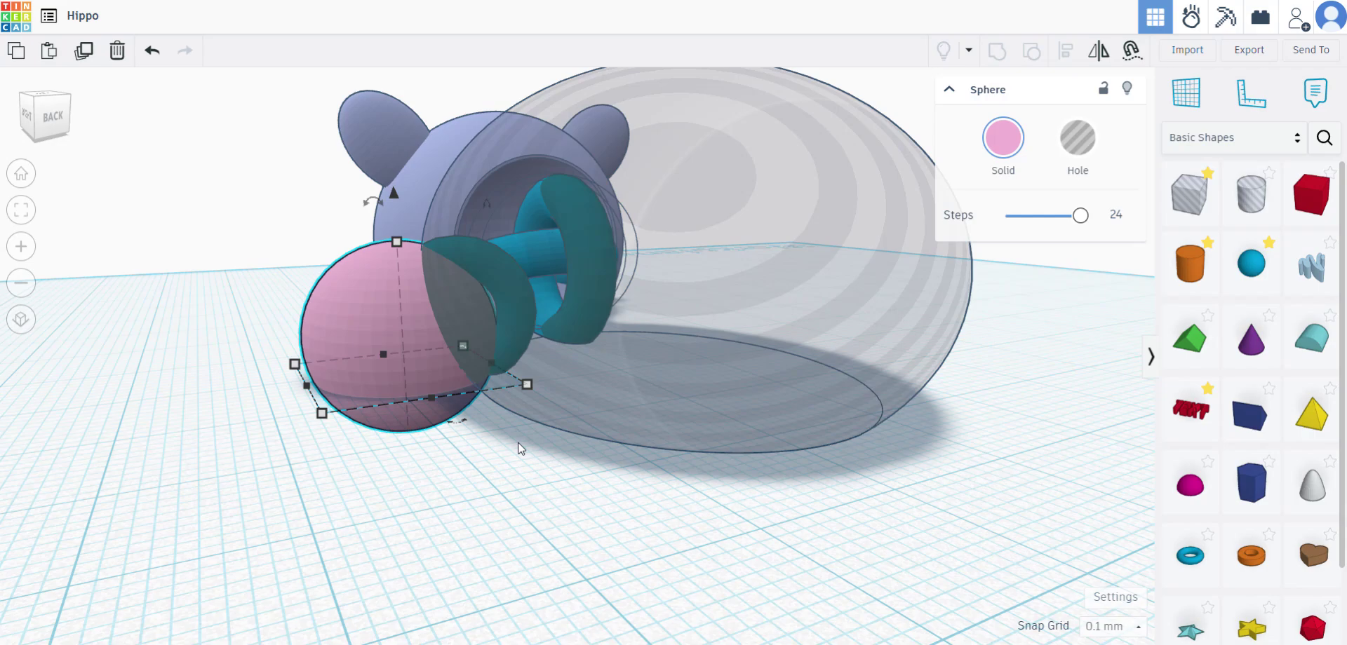
{"action": "scroll", "coordinate": [521, 449], "scroll_direction": "up", "scroll_amount": 5}
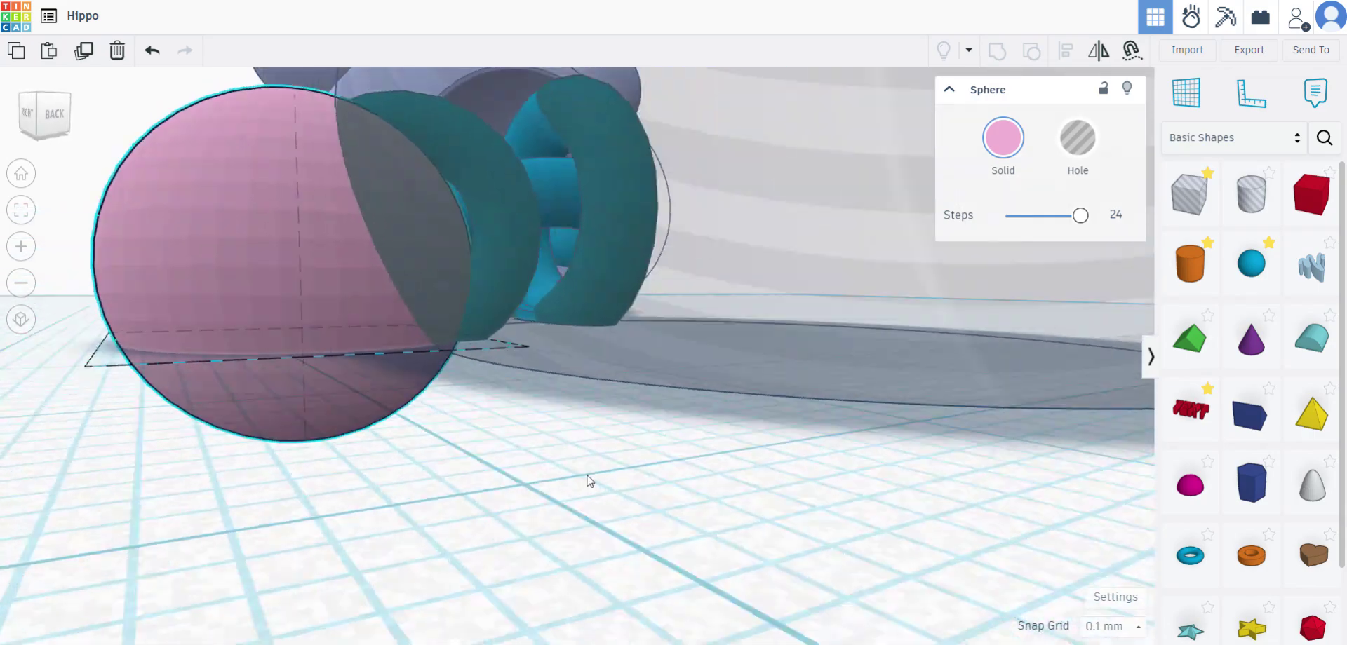
{"action": "scroll", "coordinate": [682, 571], "scroll_direction": "down", "scroll_amount": 5}
{"action": "right_click_drag", "start_coordinate": [683, 571], "coordinate": [707, 453]}
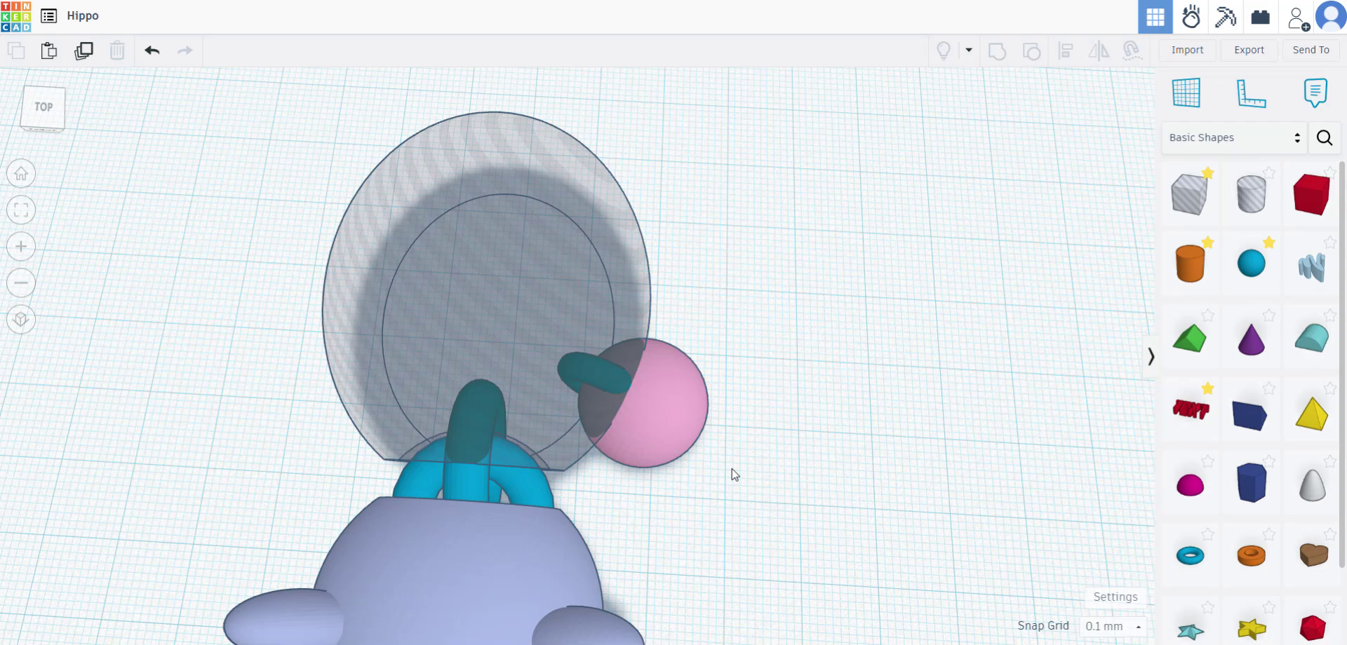
{"action": "left_click_drag", "start_coordinate": [654, 384], "coordinate": [648, 388]}
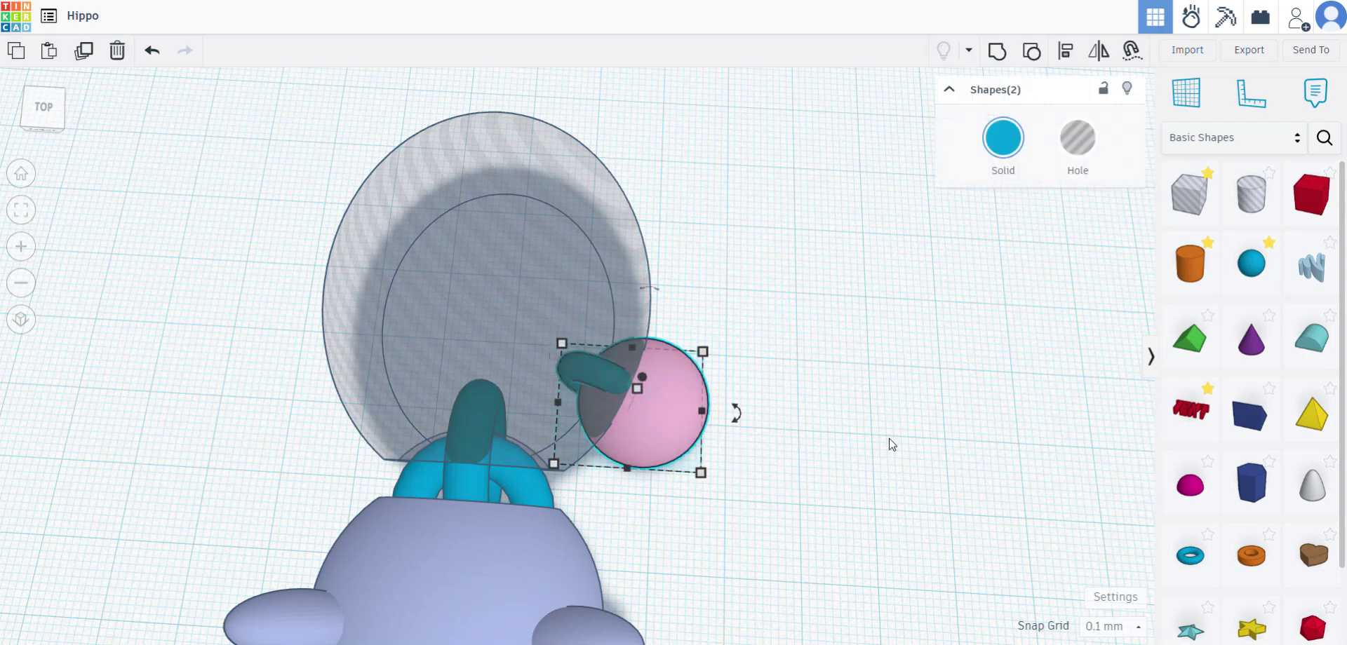
{"action": "right_click_drag", "start_coordinate": [888, 397], "coordinate": [888, 421]}
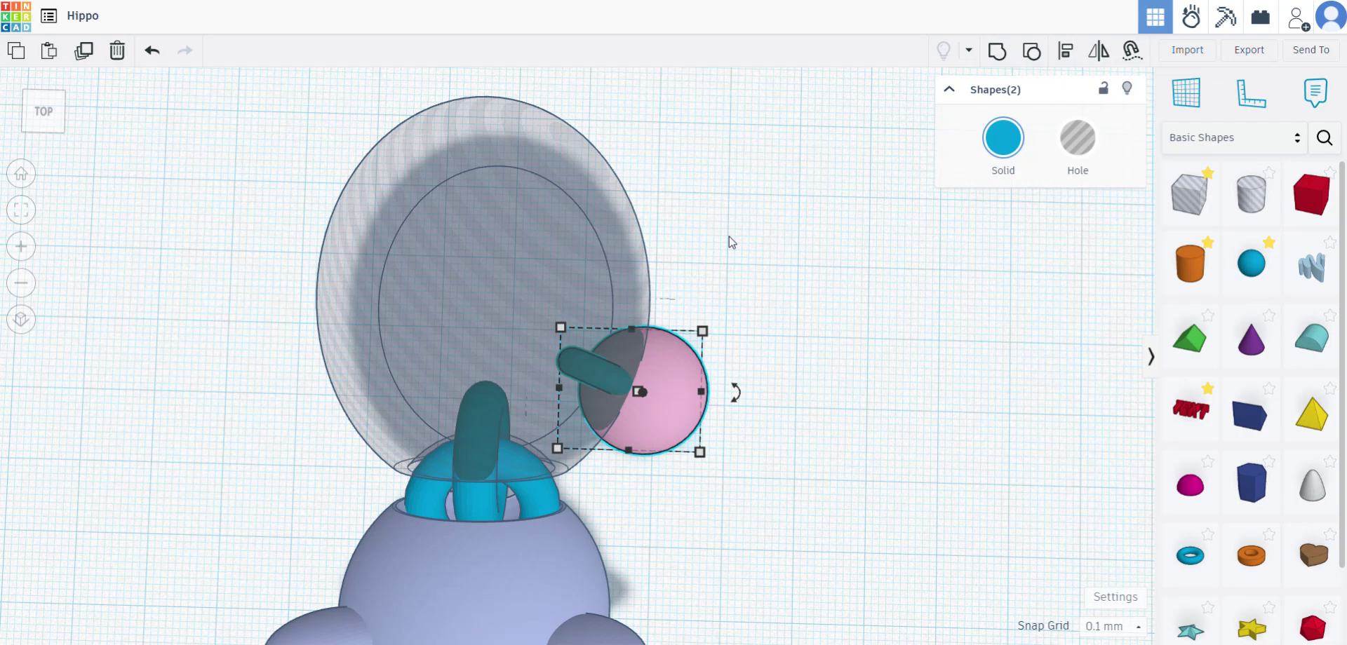
{"action": "key", "text": "ctrl+v"}
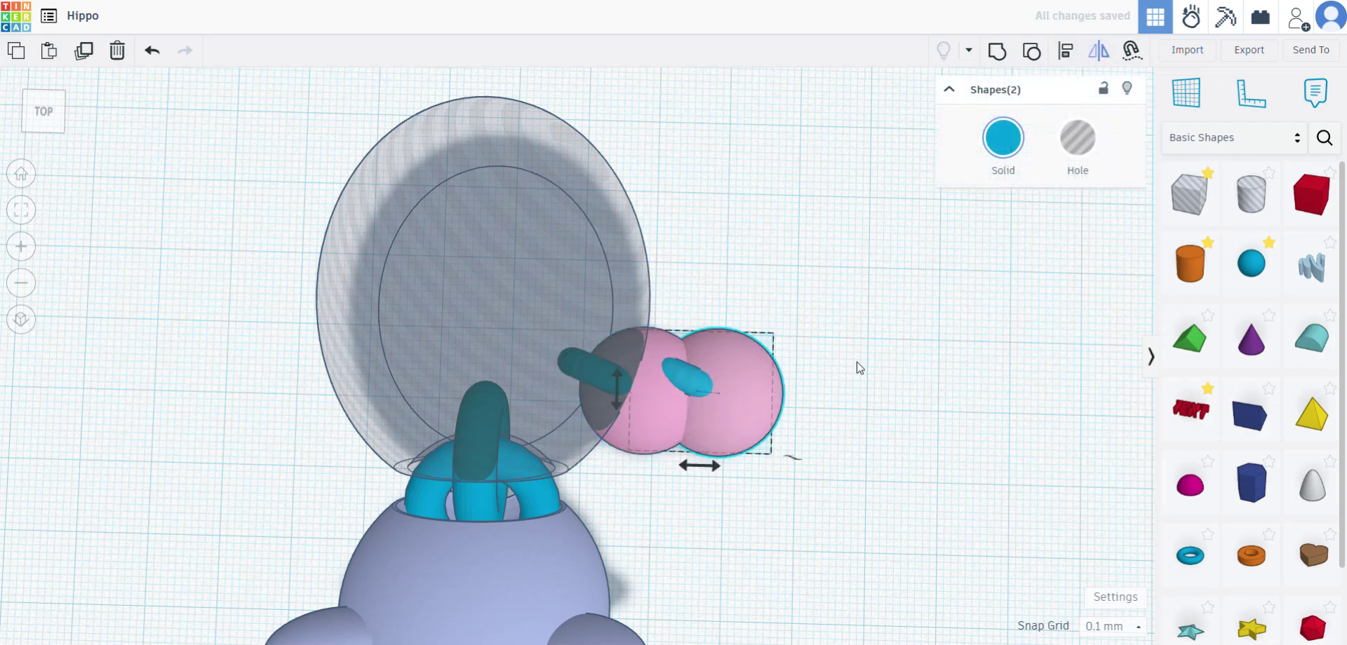
{"action": "left_click", "coordinate": [711, 469]}
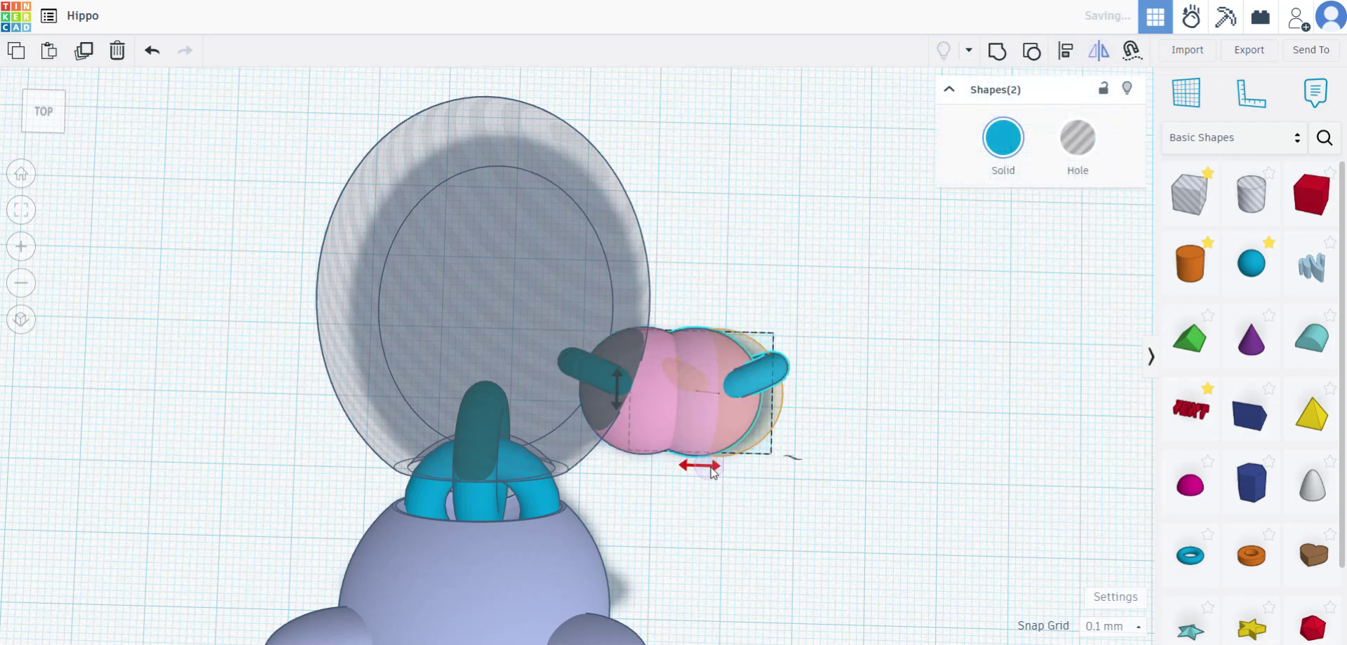
- Set the snap grid to 1.0 mm and move the mirrored sphere and rings to the matching spot on the body's opposite side
{"action": "left_click", "coordinate": [1116, 637]}
{"action": "left_click", "coordinate": [1107, 525]}
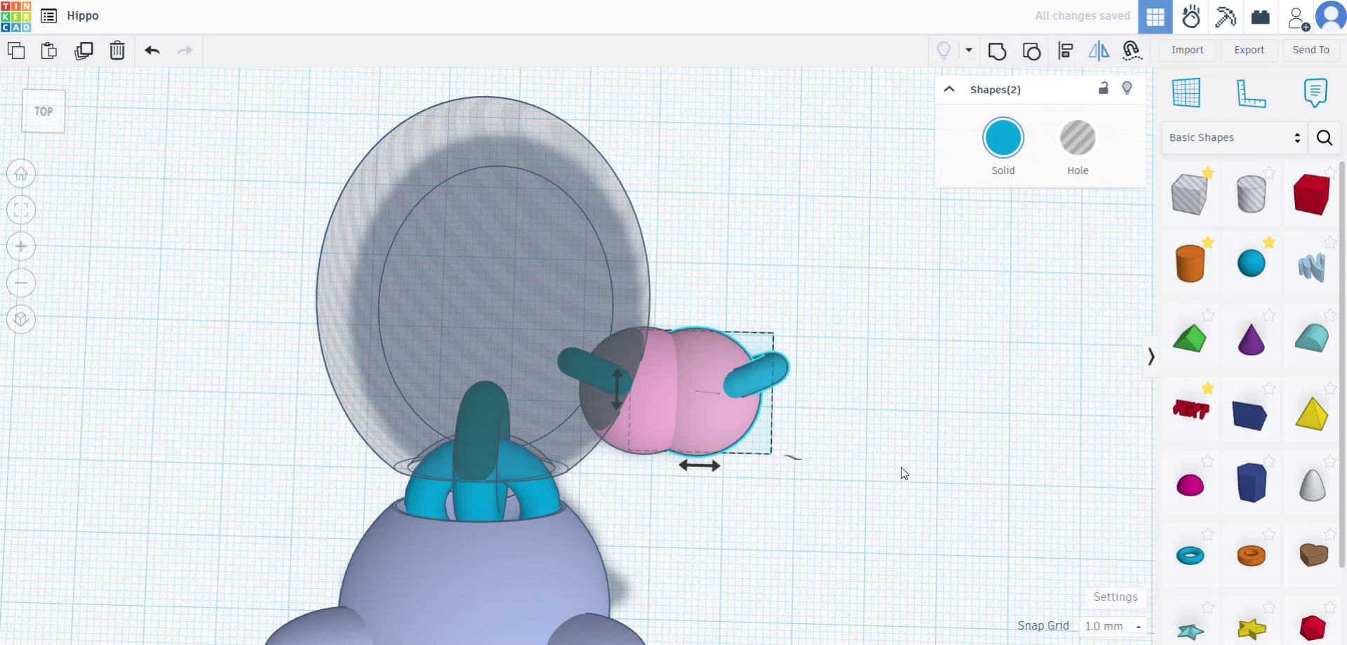
{"action": "key", "text": "Left"}
{"action": "key", "text": "Left"}
{"action": "key", "text": "Left"}
{"action": "key", "text": "Left"}
{"action": "key", "text": "Left"}
{"action": "key", "text": "Left"}
{"action": "key", "text": "Left"}
{"action": "key", "text": "Left"}
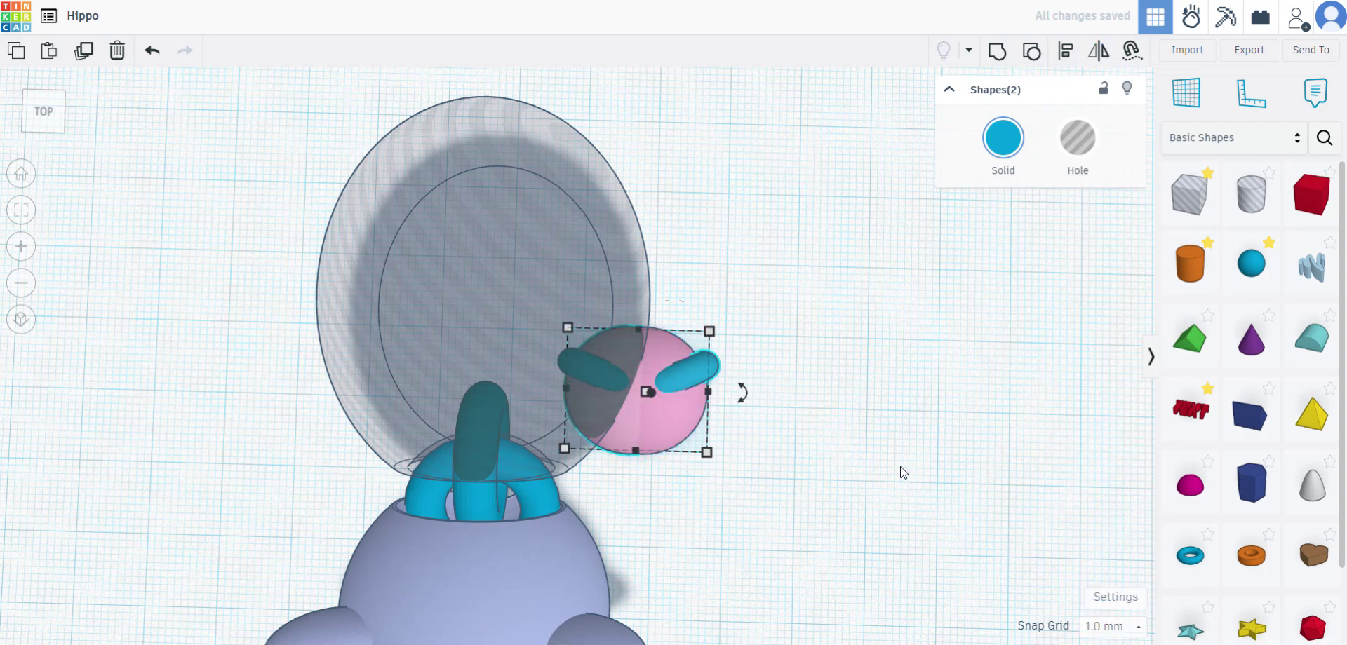
{"action": "key", "text": "Left"}
{"action": "key", "text": "Left"}
{"action": "key", "text": "Left"}
{"action": "key", "text": "Left"}
{"action": "key", "text": "Left"}
{"action": "key", "text": "Left"}
{"action": "key", "text": "Left"}
{"action": "key", "text": "Left"}
{"action": "key", "text": "Left"}
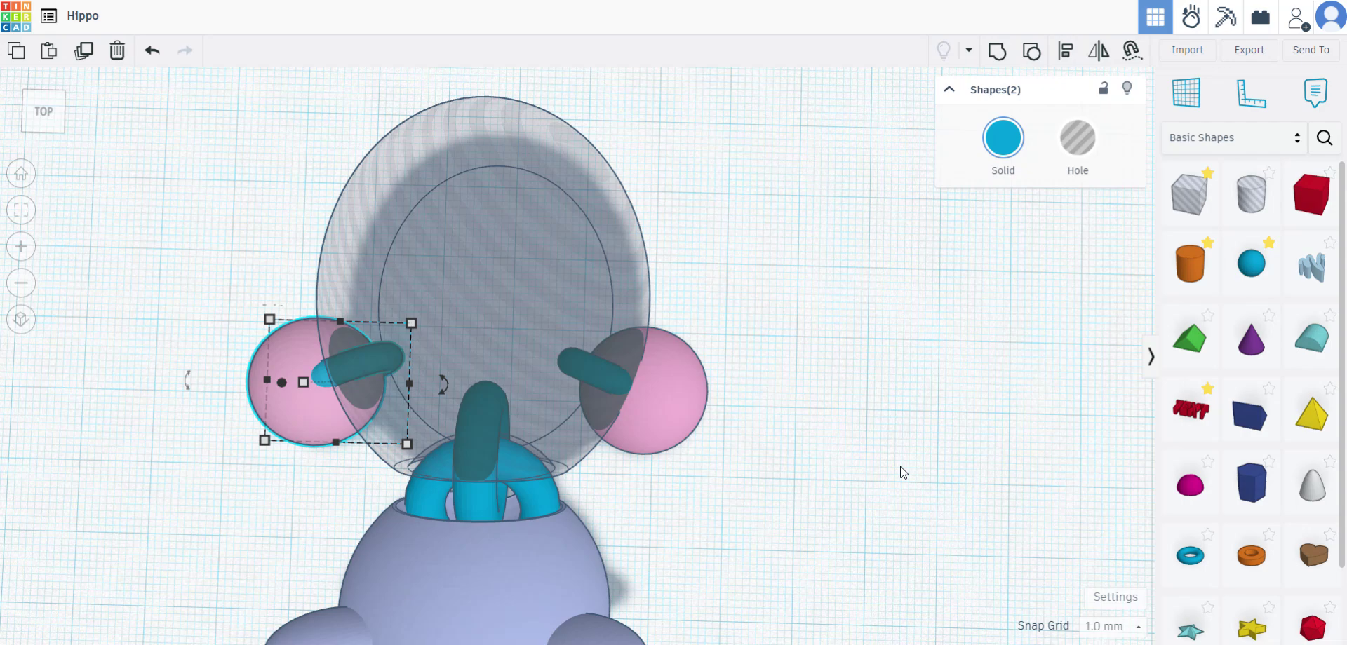
{"action": "key", "text": "Right"}
{"action": "key", "text": "Right"}
{"action": "right_click_drag", "start_coordinate": [900, 474], "coordinate": [956, 451]}
{"action": "middle_click_drag", "start_coordinate": [807, 466], "coordinate": [919, 431]}
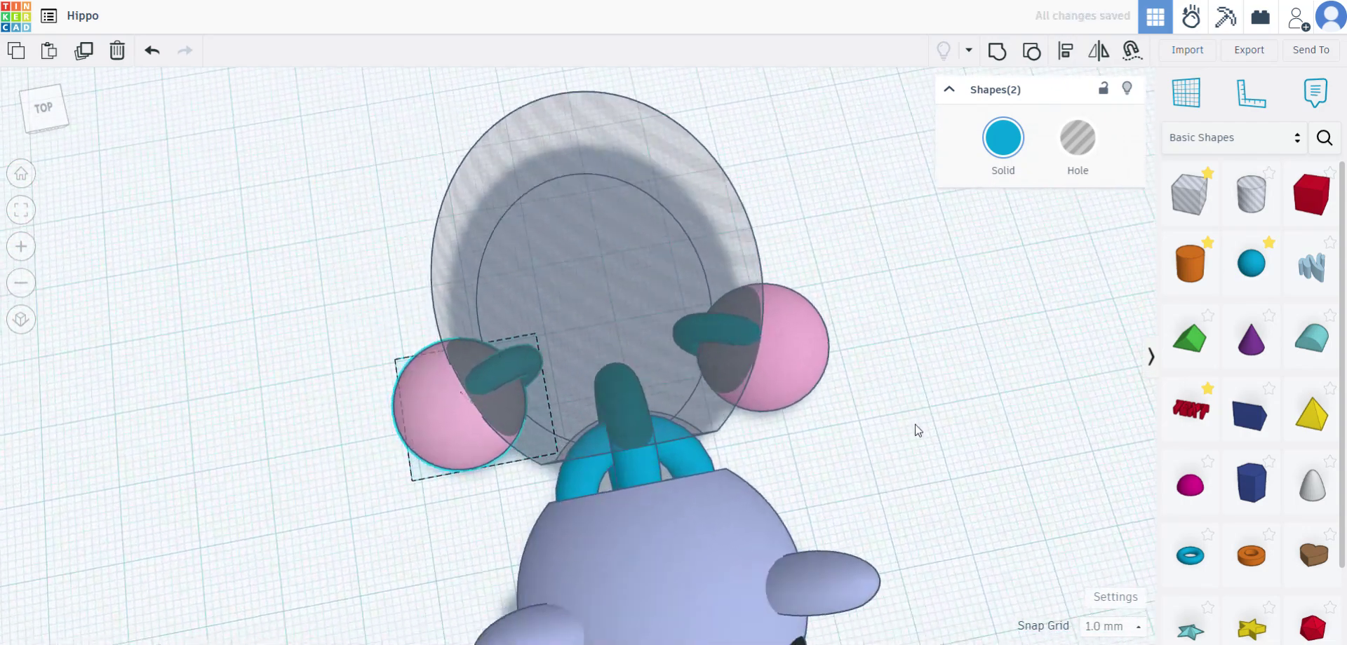
{"action": "right_click_drag", "start_coordinate": [918, 430], "coordinate": [947, 415]}
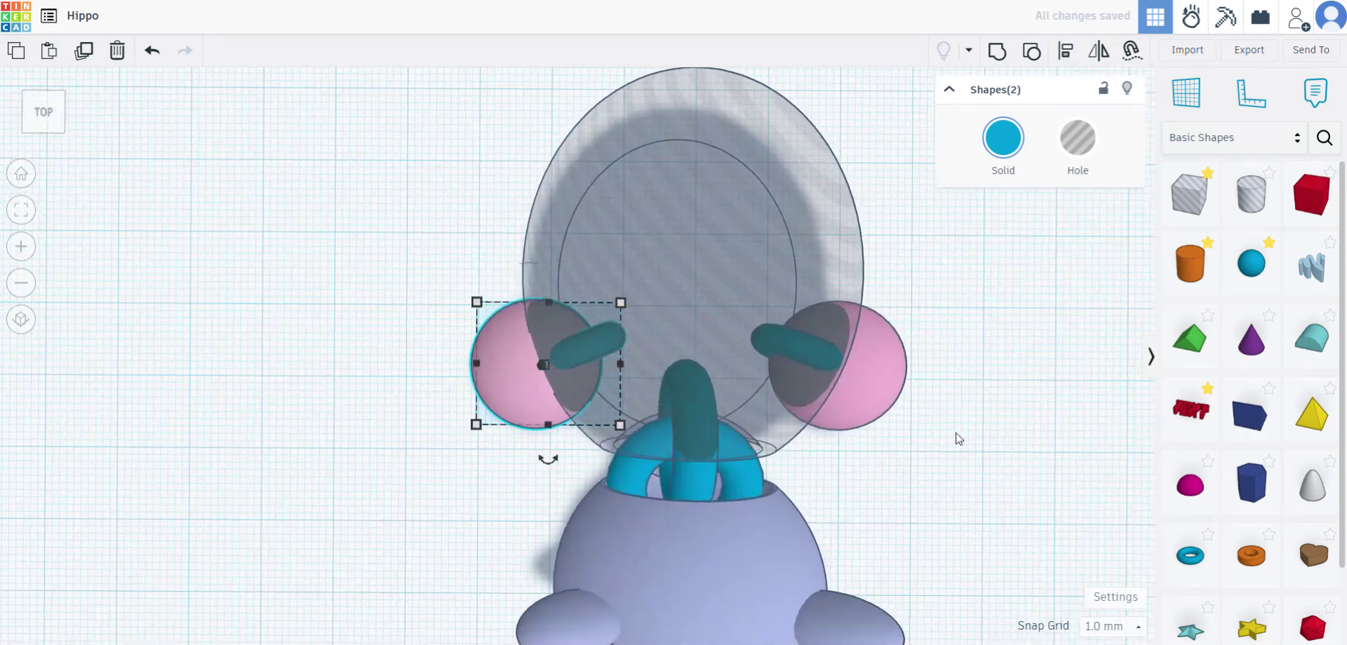
{"action": "key", "text": "Left"}
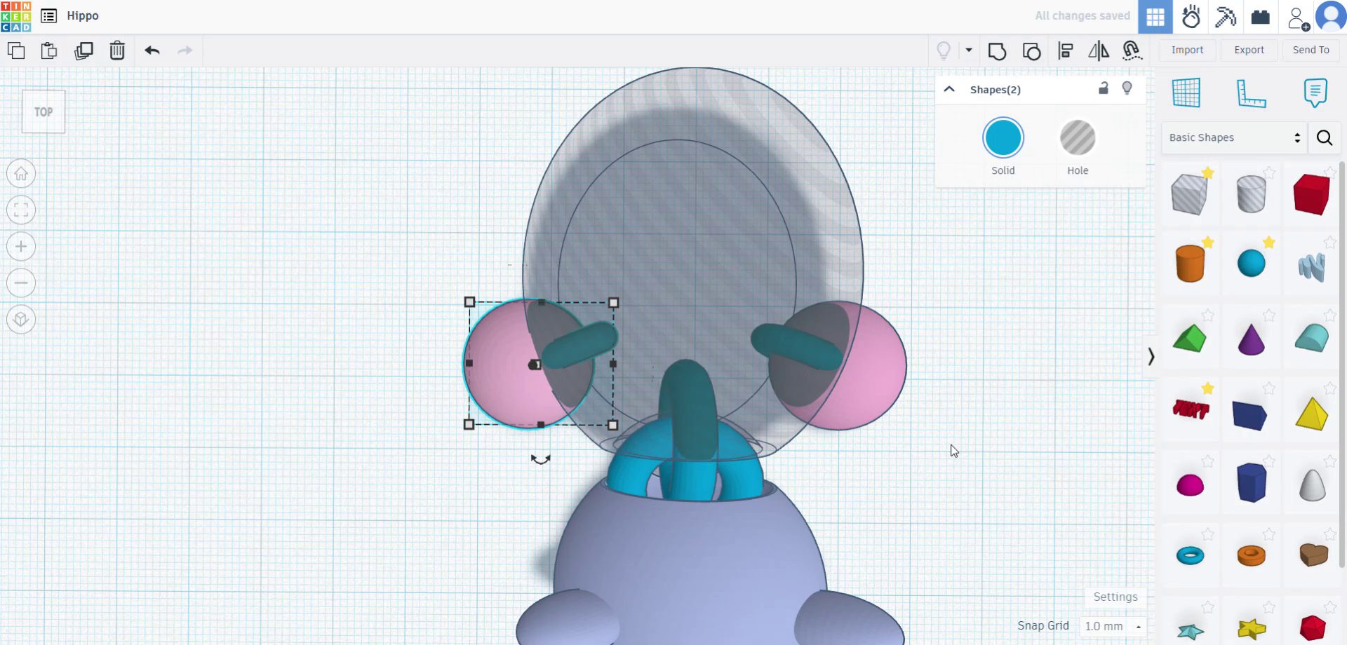
- Select both pink spheres with their attached rings and group them into one shape
{"action": "middle_click_drag", "start_coordinate": [953, 457], "coordinate": [877, 440]}
{"action": "left_click", "coordinate": [786, 368]}
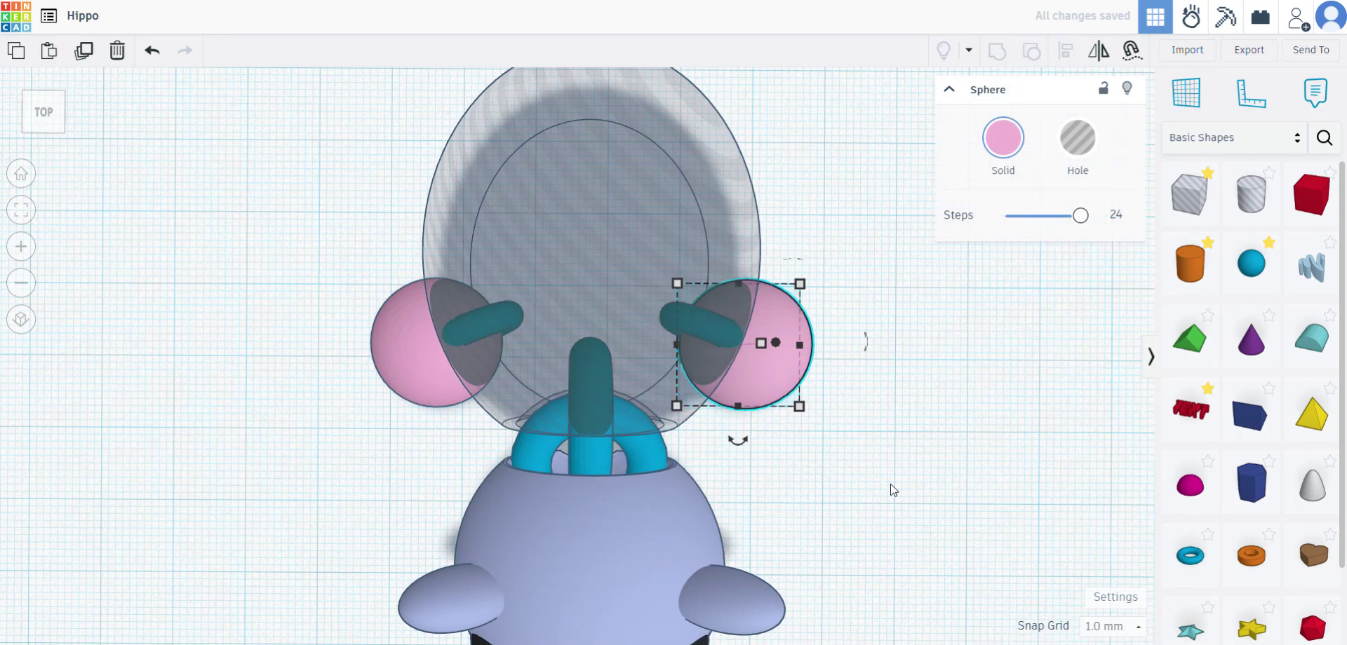
{"action": "right_click_drag", "start_coordinate": [890, 570], "coordinate": [854, 466]}
{"action": "left_click_drag", "start_coordinate": [764, 377], "coordinate": [749, 365]}
{"action": "right_click_drag", "start_coordinate": [903, 478], "coordinate": [947, 535]}
{"action": "right_click_drag", "start_coordinate": [241, 400], "coordinate": [1070, 156]}
{"action": "left_click", "coordinate": [666, 470], "text": "shift"}
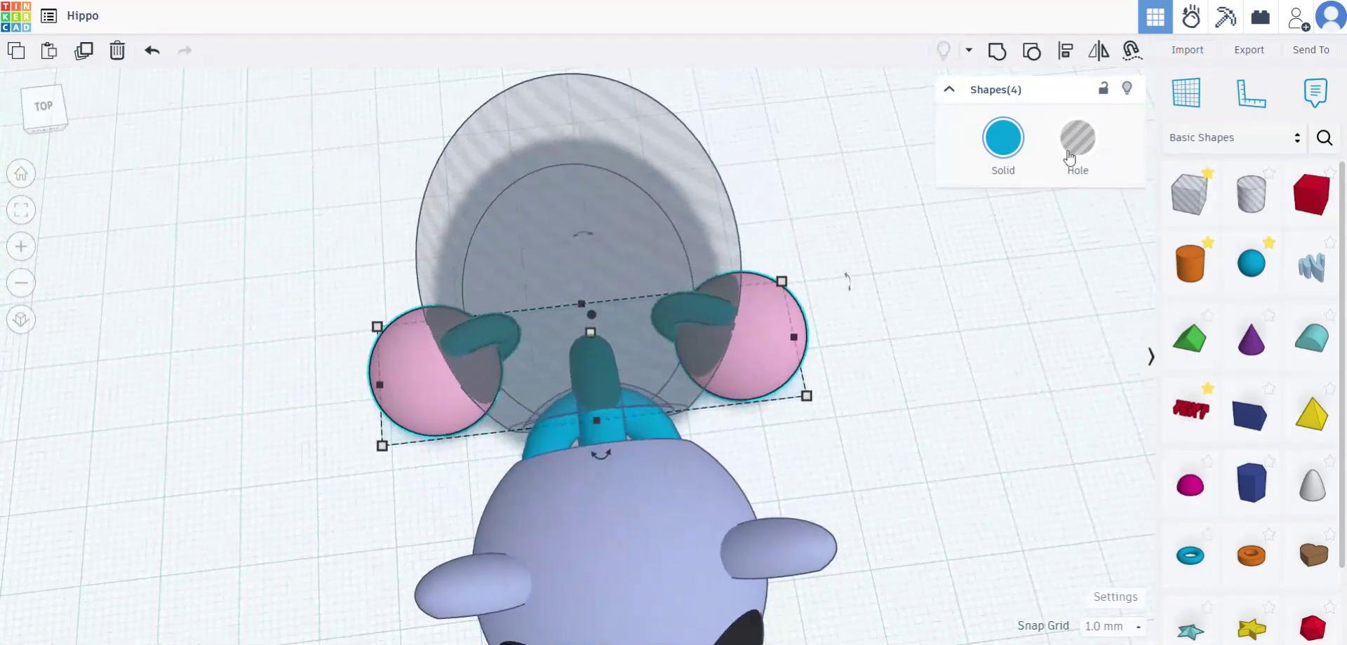
{"action": "left_click", "coordinate": [997, 52]}
{"action": "right_click_drag", "start_coordinate": [963, 419], "coordinate": [796, 395]}
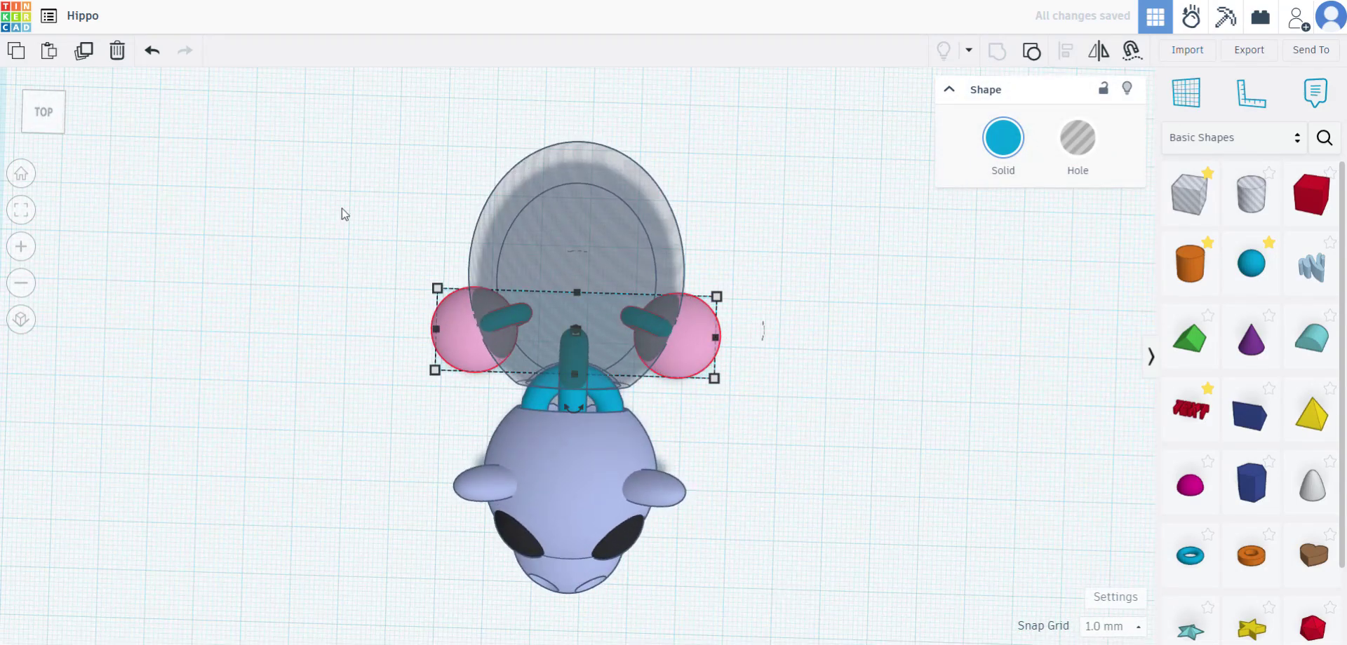
- Select all parts of the hippo and centre-align them across its width
{"action": "left_click_drag", "start_coordinate": [334, 137], "coordinate": [794, 627]}
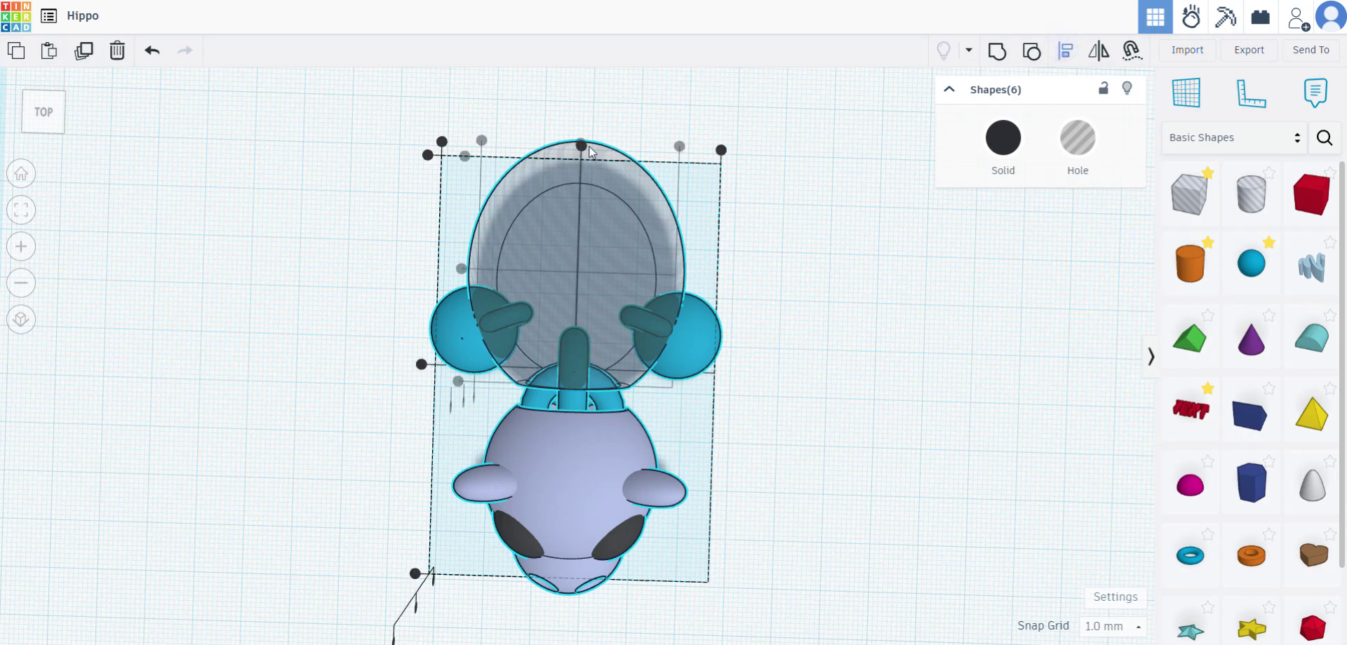
{"action": "left_click", "coordinate": [582, 146]}
{"action": "left_click", "coordinate": [941, 379]}
{"action": "right_click_drag", "start_coordinate": [801, 401], "coordinate": [811, 386]}
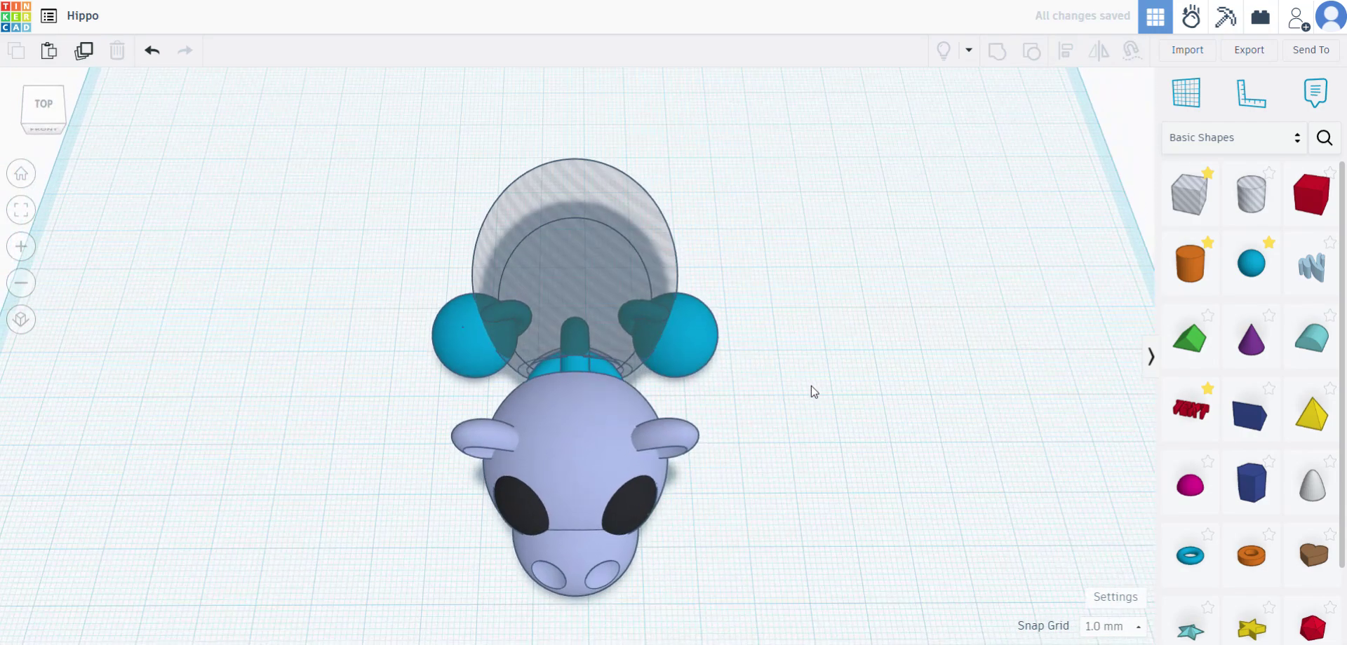
- Ungroup the pair of front leg joints back into separate spheres and rings
{"action": "left_click", "coordinate": [705, 343]}
{"action": "scroll", "coordinate": [706, 340], "scroll_direction": "up", "scroll_amount": 3}
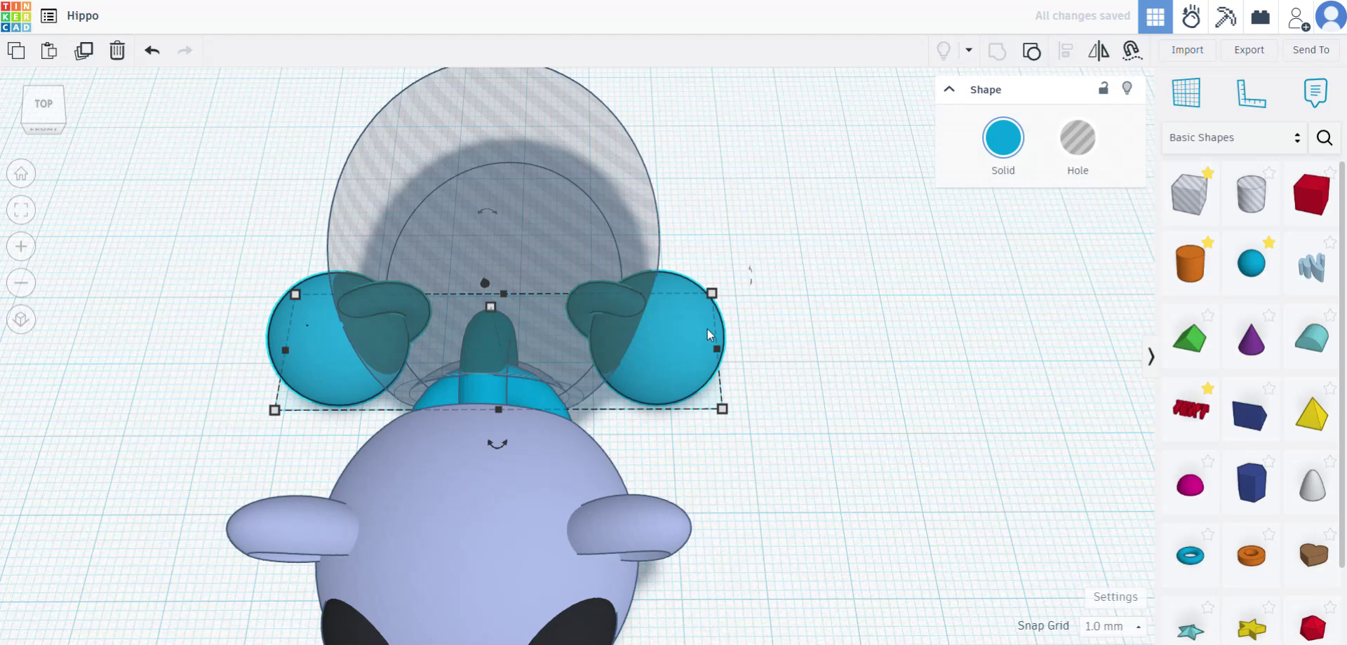
{"action": "middle_click_drag", "start_coordinate": [837, 301], "coordinate": [866, 398]}
{"action": "left_click", "coordinate": [1041, 55]}
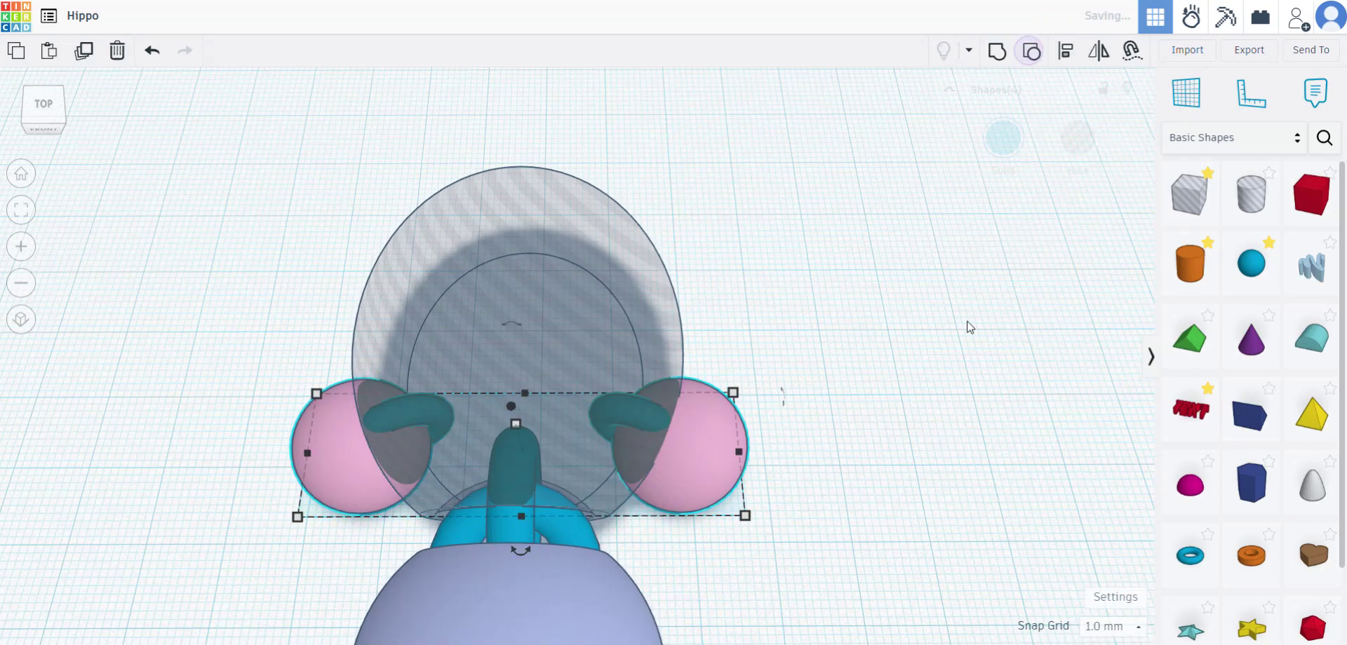
{"action": "left_click", "coordinate": [902, 396]}
{"action": "right_click_drag", "start_coordinate": [864, 510], "coordinate": [811, 477]}
- Turn both pink leg spheres into holes so the rings inside them can be seen
{"action": "left_click", "coordinate": [715, 450]}
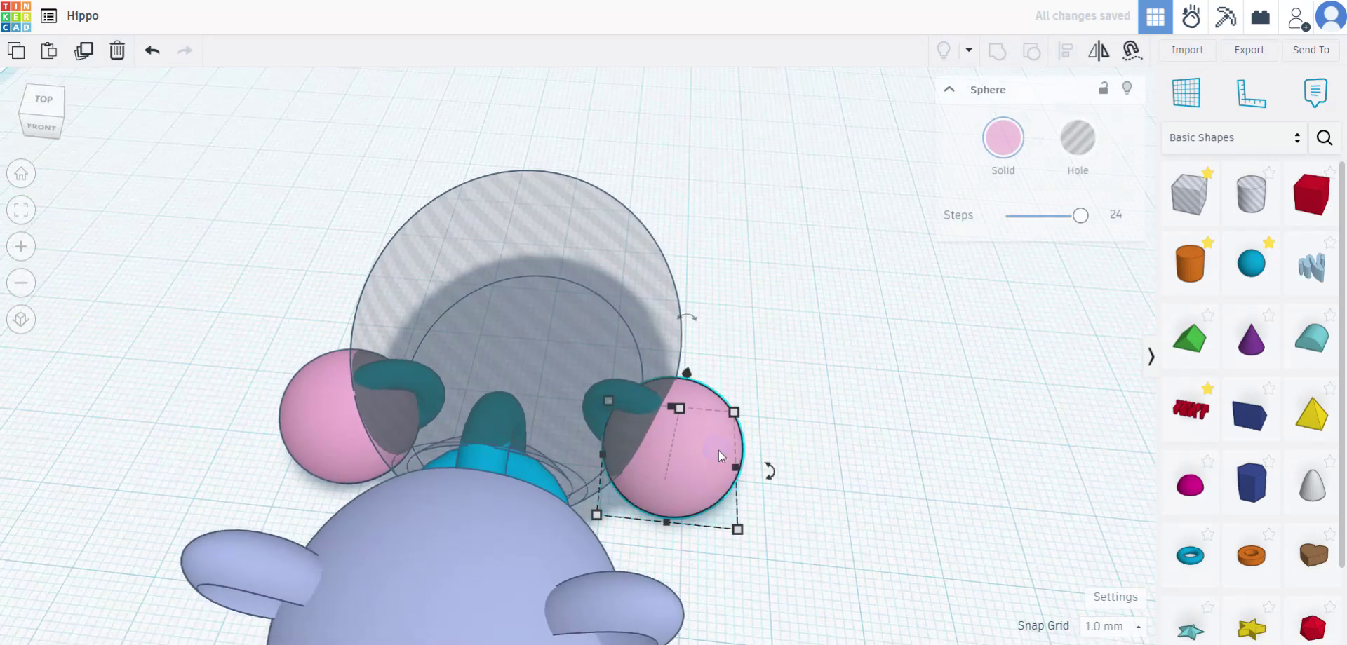
{"action": "left_click", "coordinate": [331, 430], "text": "shift"}
{"action": "left_click", "coordinate": [1085, 149]}
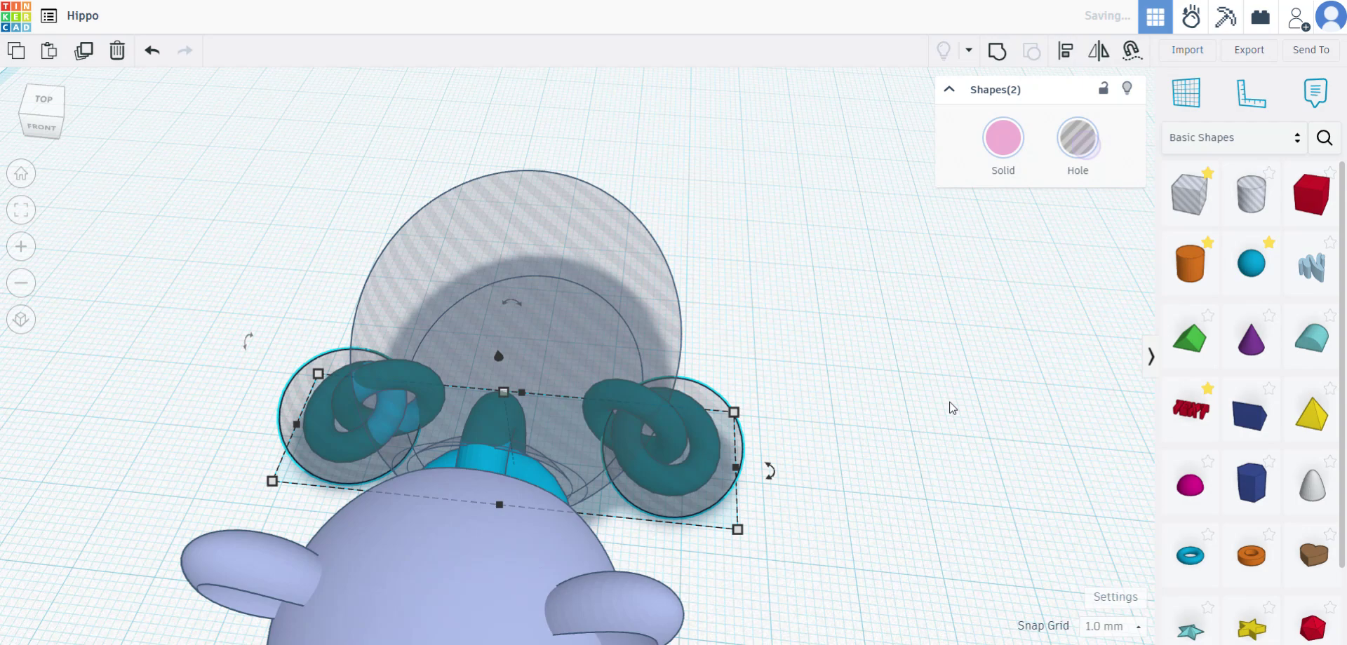
{"action": "right_click_drag", "start_coordinate": [907, 458], "coordinate": [934, 456]}
- Turn the body solid to check how the leg spheres sit against it, and change it back into a hole
{"action": "left_click", "coordinate": [622, 268]}
{"action": "left_click", "coordinate": [990, 141]}
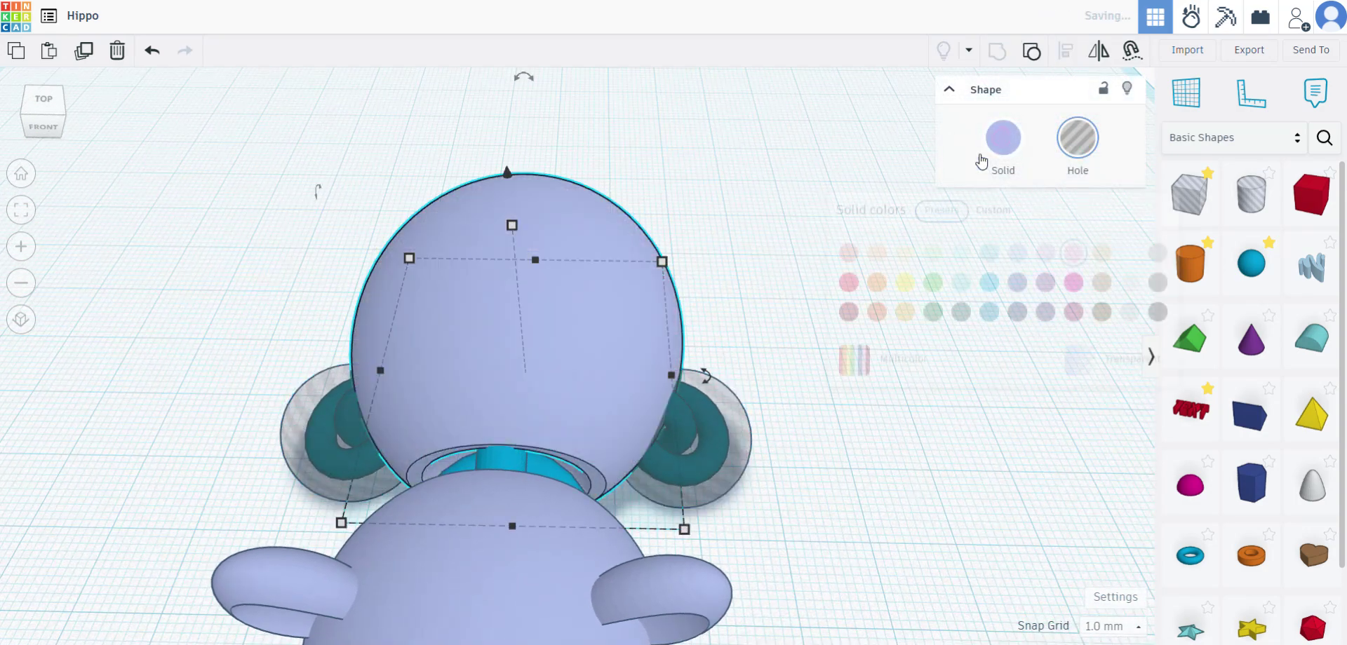
{"action": "left_click", "coordinate": [847, 518]}
{"action": "left_click", "coordinate": [726, 484]}
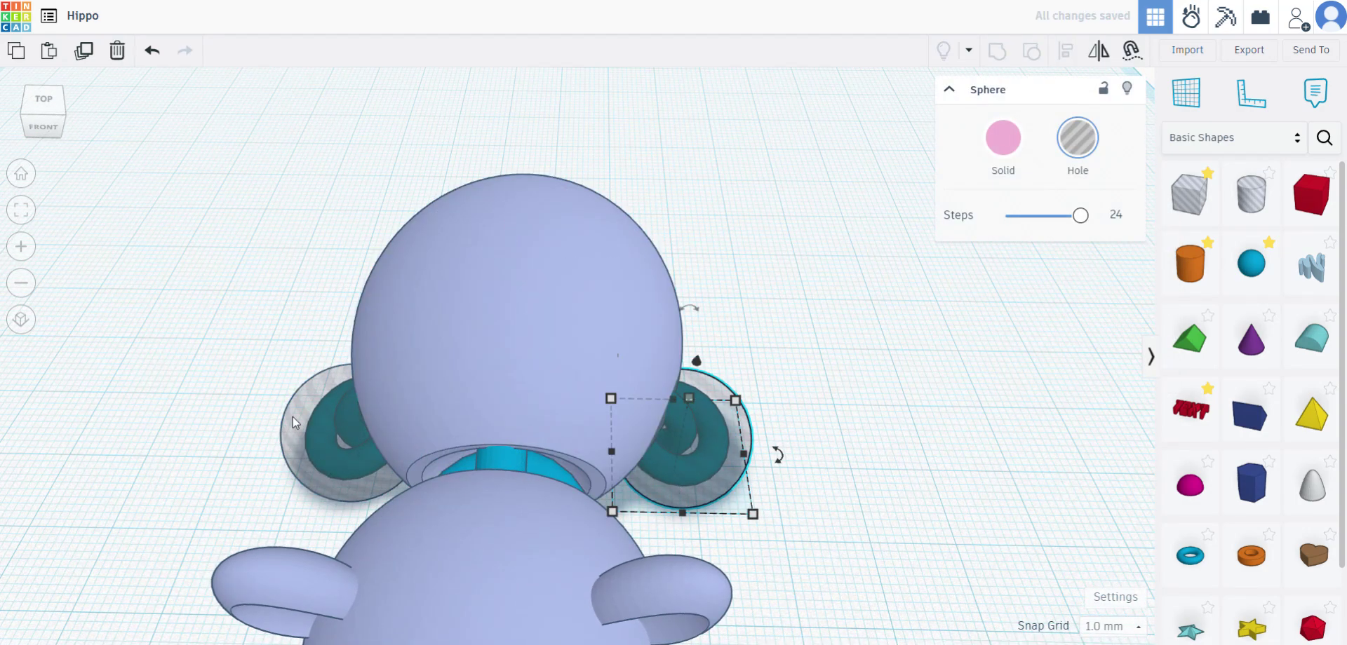
{"action": "left_click", "coordinate": [293, 422], "text": "shift"}
{"action": "right_click_drag", "start_coordinate": [851, 433], "coordinate": [857, 571]}
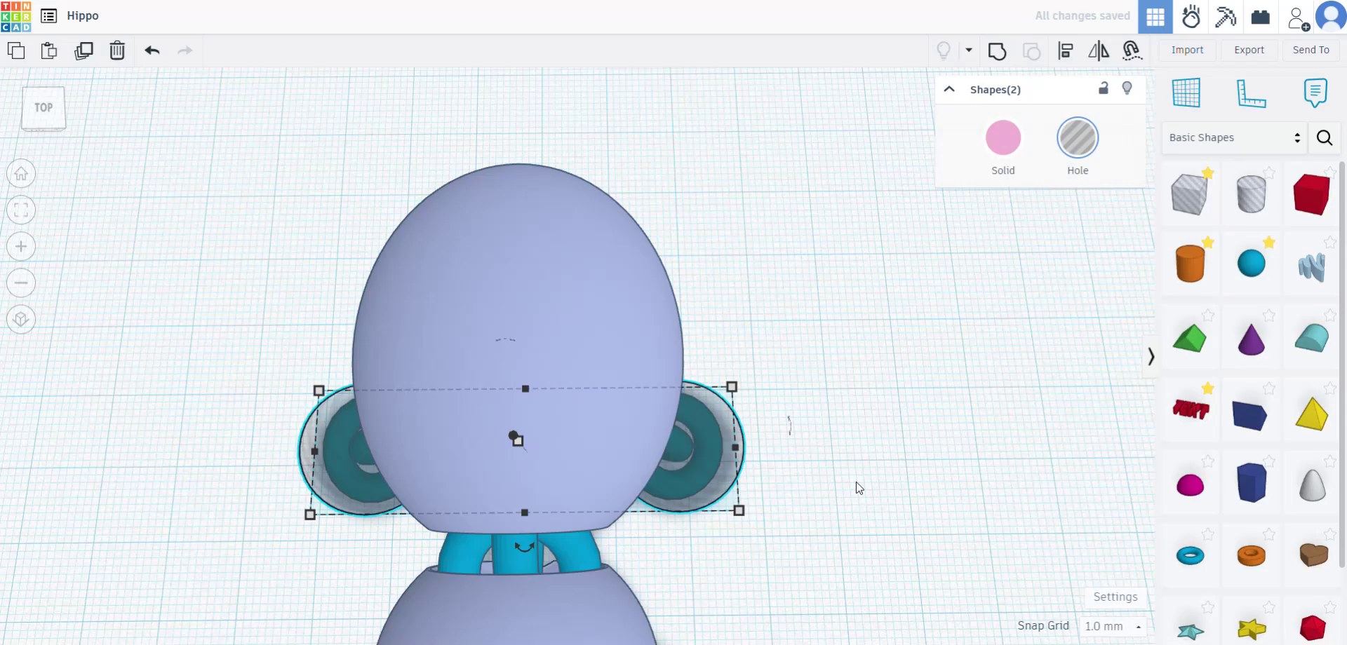
{"action": "right_click_drag", "start_coordinate": [877, 496], "coordinate": [863, 474]}
{"action": "right_click_drag", "start_coordinate": [818, 355], "coordinate": [520, 270]}
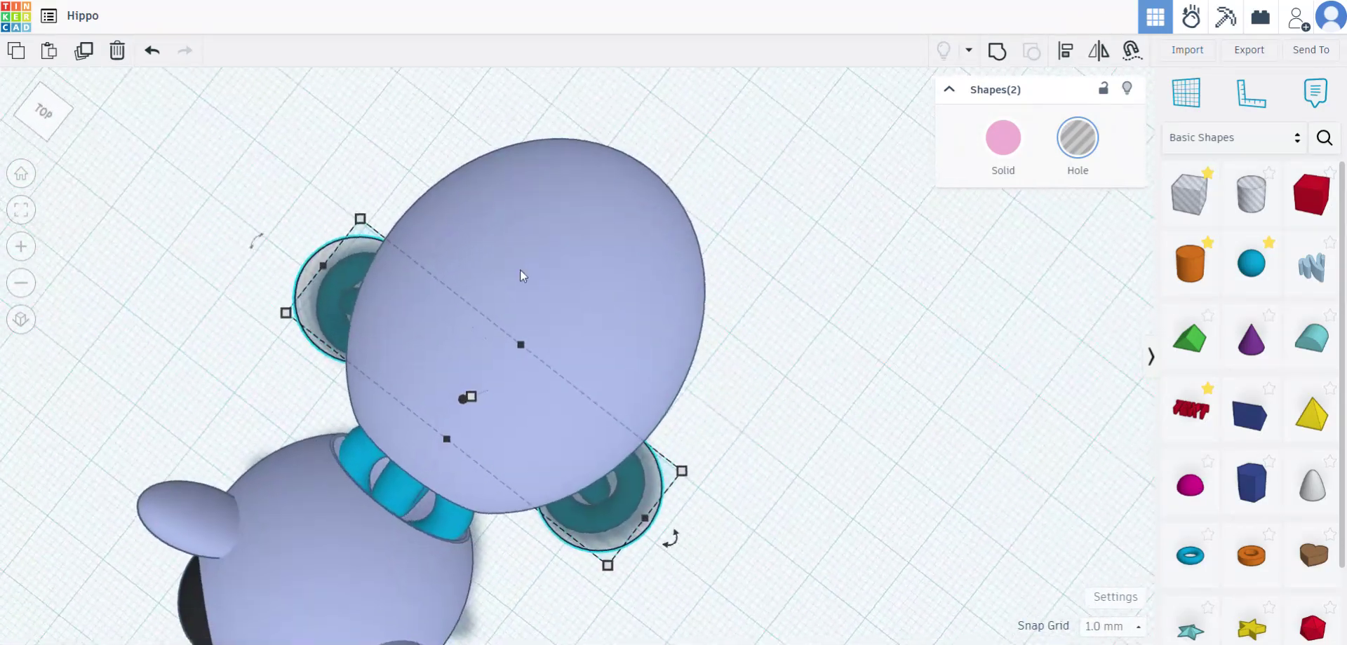
{"action": "left_click", "coordinate": [631, 361]}
{"action": "right_click_drag", "start_coordinate": [841, 426], "coordinate": [1058, 181]}
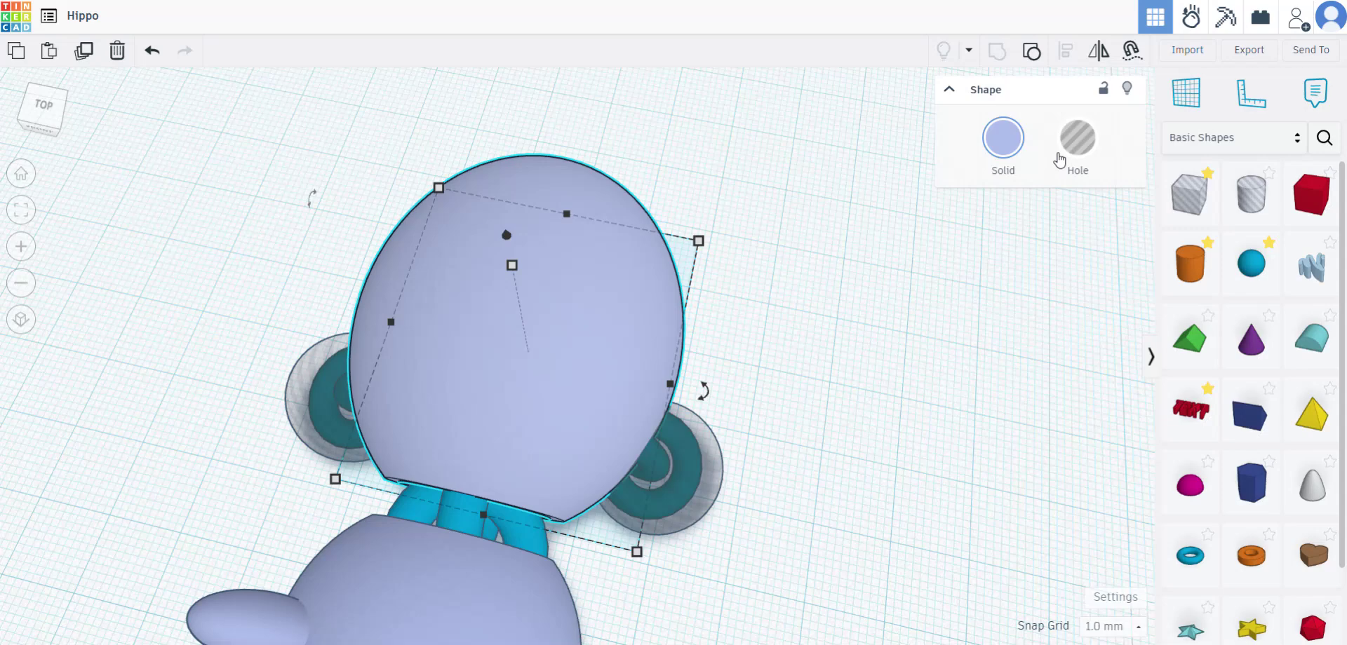
{"action": "left_click", "coordinate": [1062, 160]}
{"action": "right_click_drag", "start_coordinate": [791, 482], "coordinate": [827, 443]}
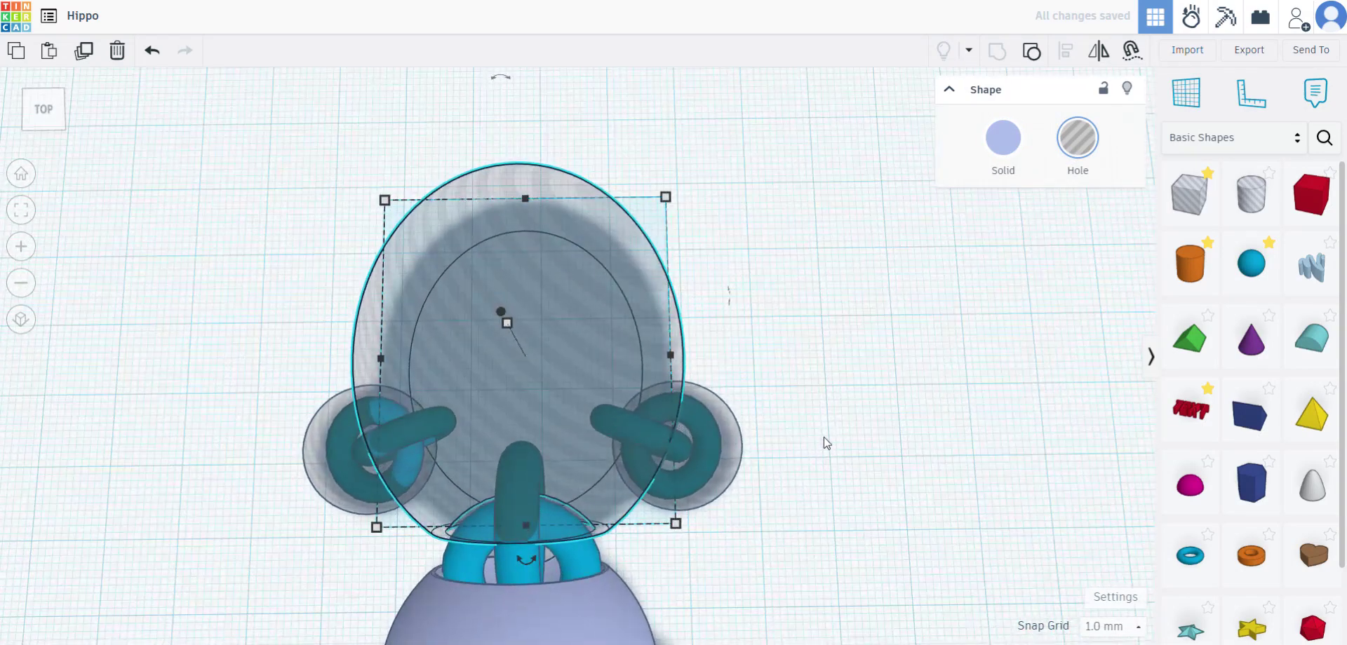
- Duplicate the two front leg spheres with their rings and mirror the copies along the body's length
{"action": "left_click_drag", "start_coordinate": [287, 380], "coordinate": [286, 379]}
{"action": "left_click", "coordinate": [535, 272], "text": "shift"}
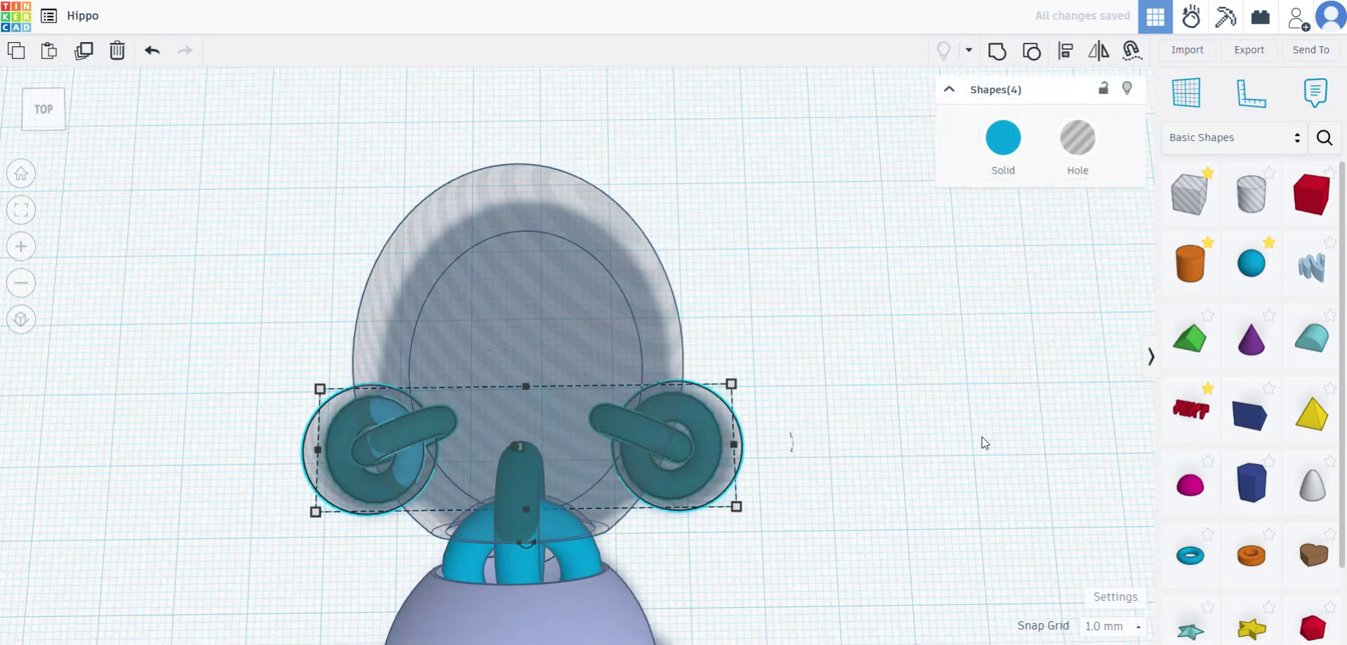
{"action": "right_click_drag", "start_coordinate": [926, 493], "coordinate": [925, 475]}
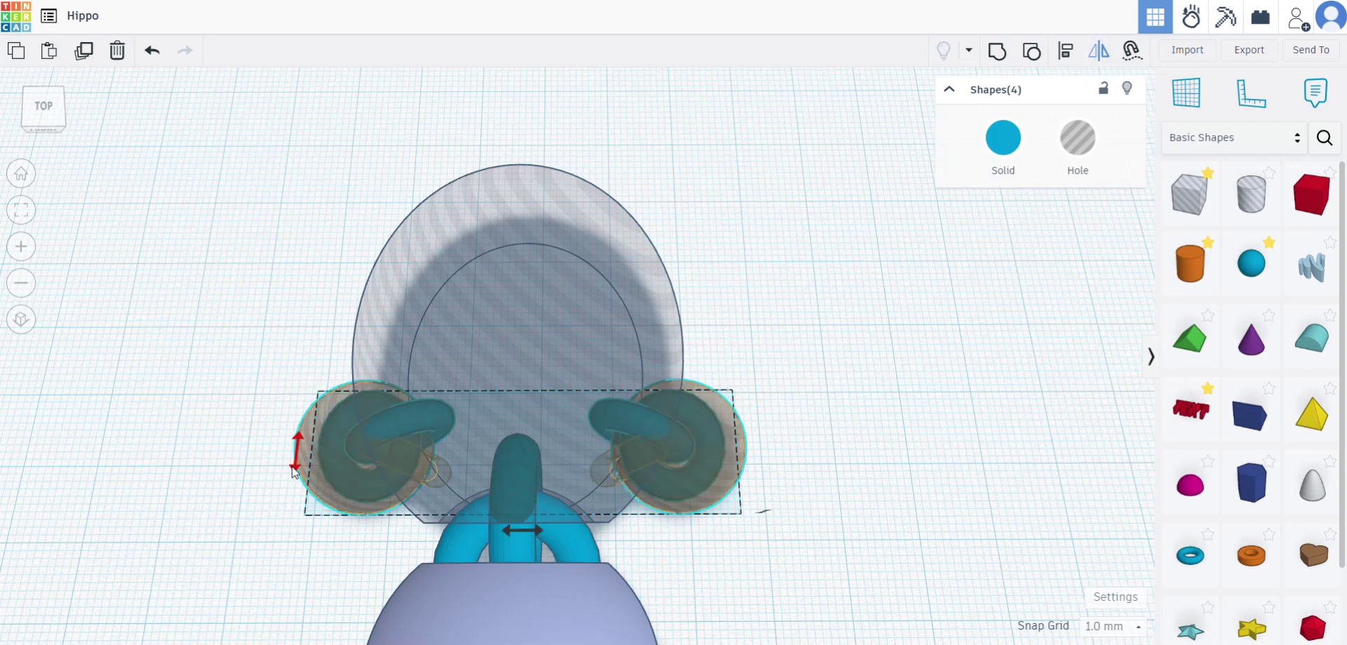
{"action": "left_click_drag", "start_coordinate": [294, 466], "coordinate": [297, 471]}
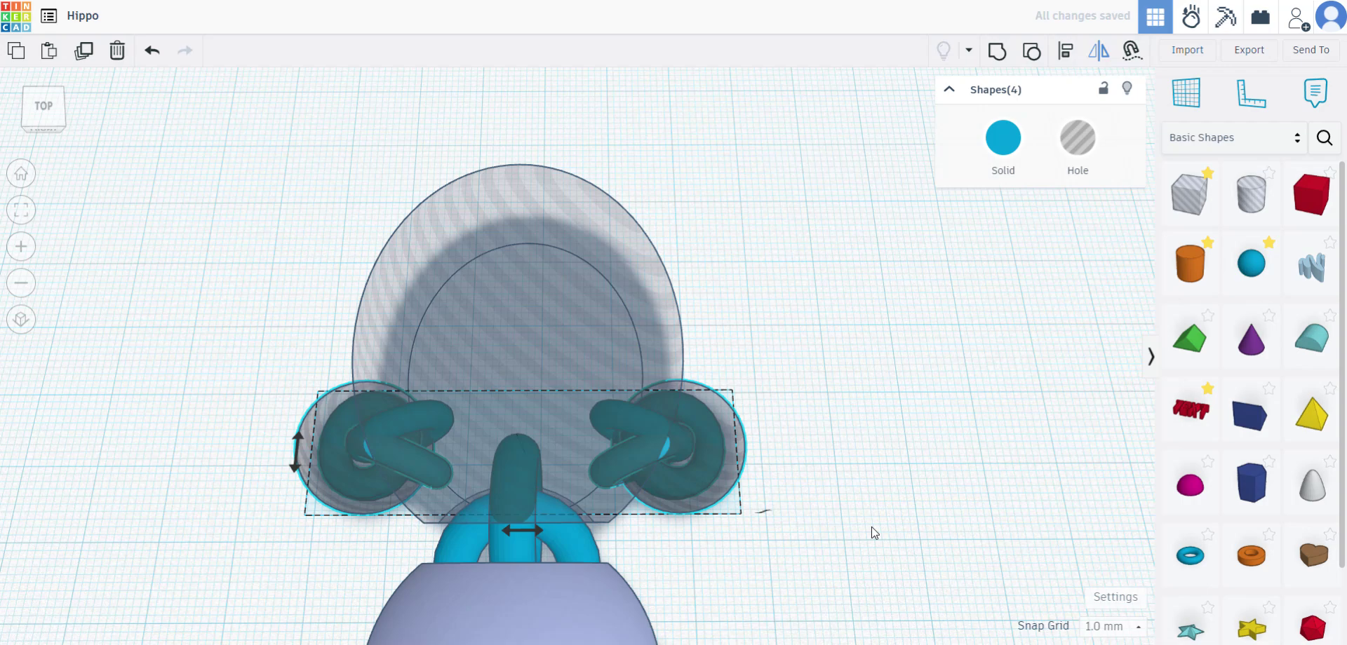
{"action": "key", "text": "ctrl+d"}
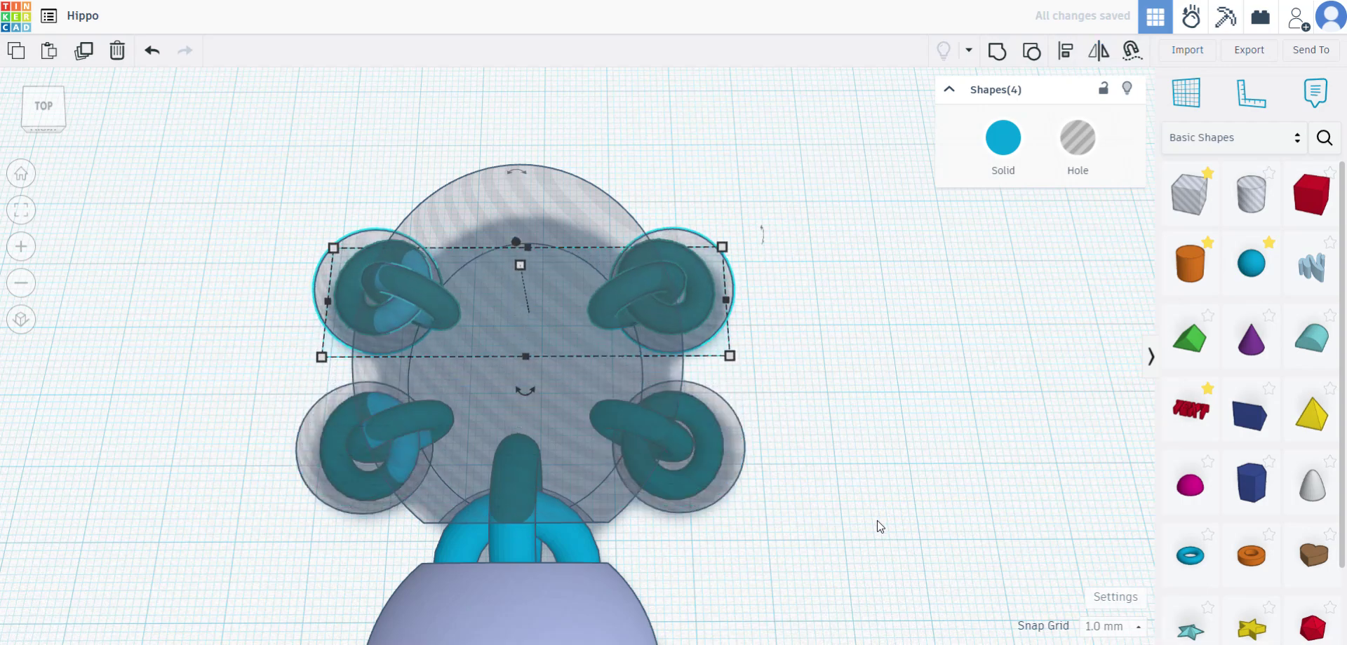
- Shift the mirrored pair of leg joints along the rear half of the body in 1 mm increments
{"action": "right_click_drag", "start_coordinate": [873, 533], "coordinate": [833, 546]}
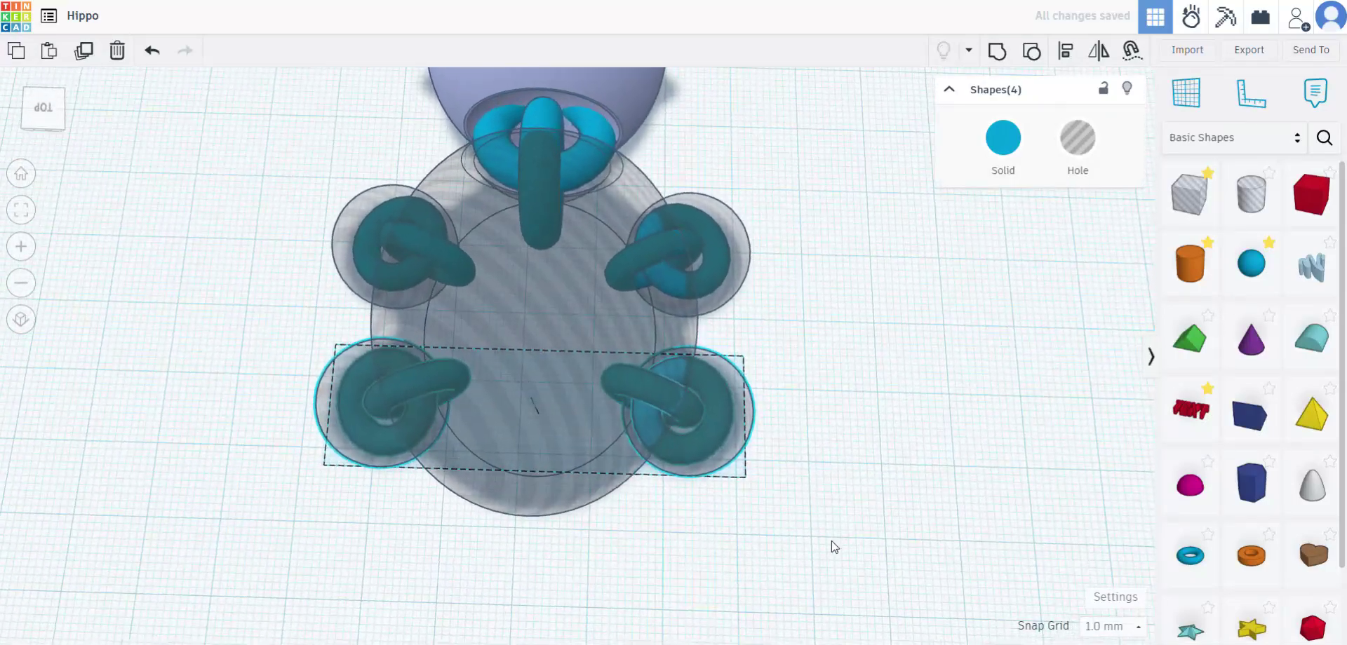
{"action": "key", "text": "Up"}
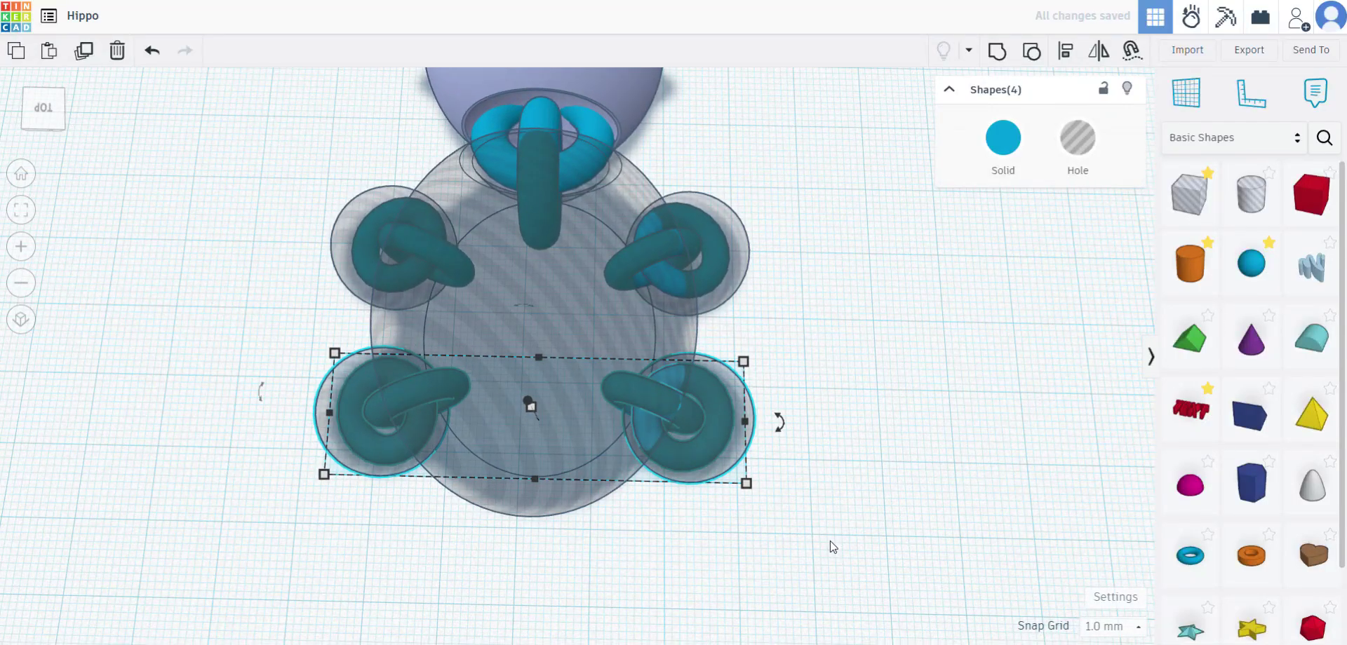
{"action": "mouse_move", "coordinate": [831, 562]}
{"action": "right_mouse_down"}
{"action": "mouse_move", "coordinate": [831, 483]}
{"action": "mouse_move", "coordinate": [821, 561]}
{"action": "right_mouse_up"}
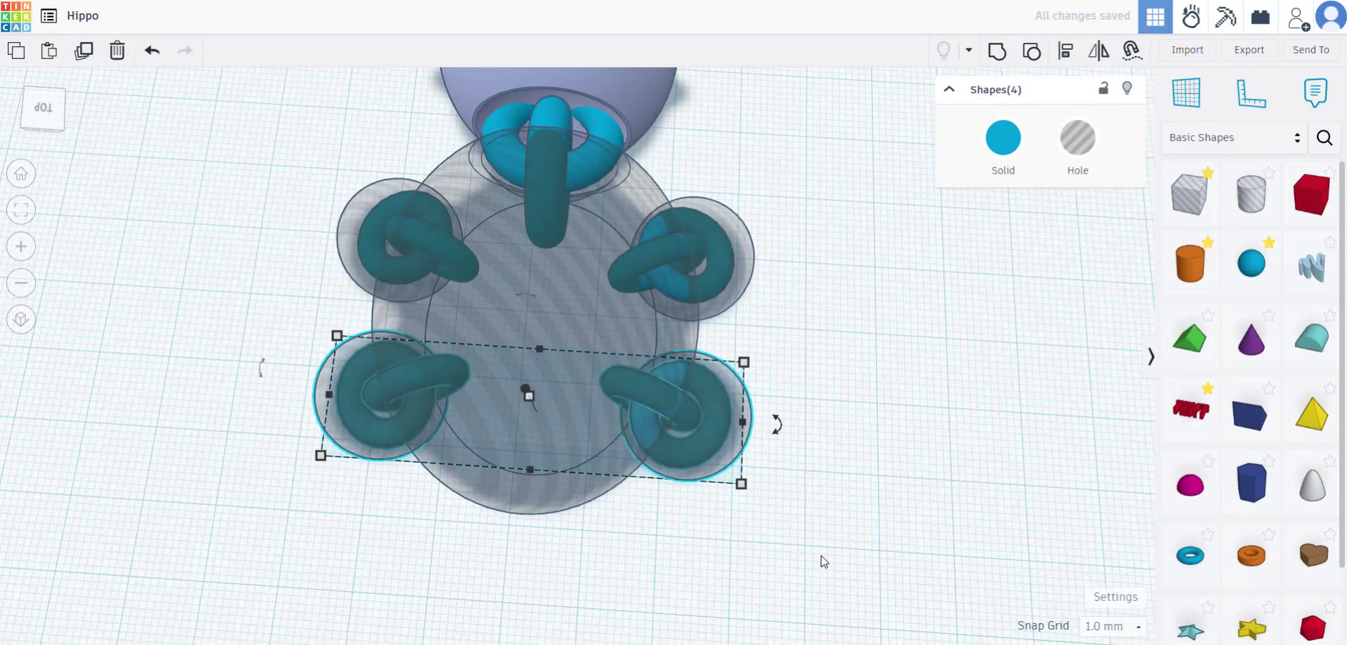
- Turn the hippo's body from a hole back into a solid and deselect it
{"action": "right_click_drag", "start_coordinate": [821, 561], "coordinate": [991, 501]}
{"action": "left_click", "coordinate": [907, 376]}
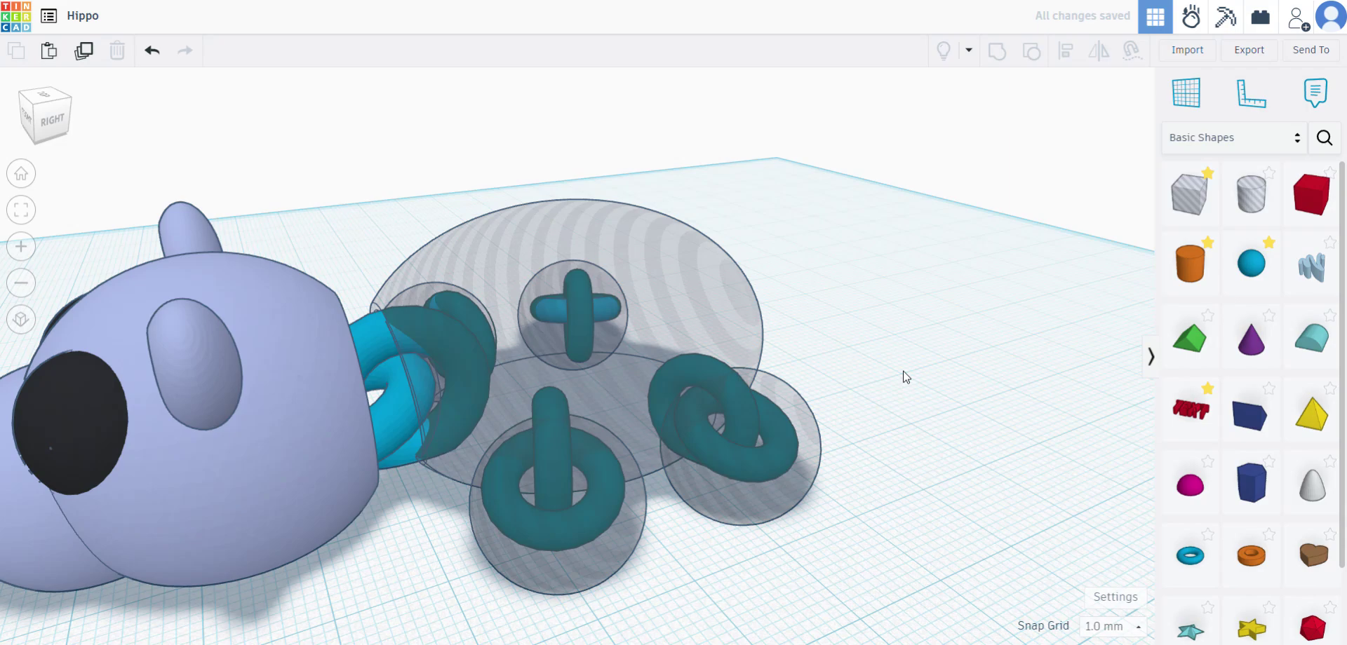
{"action": "left_click", "coordinate": [734, 299]}
{"action": "right_click_drag", "start_coordinate": [870, 340], "coordinate": [1009, 469]}
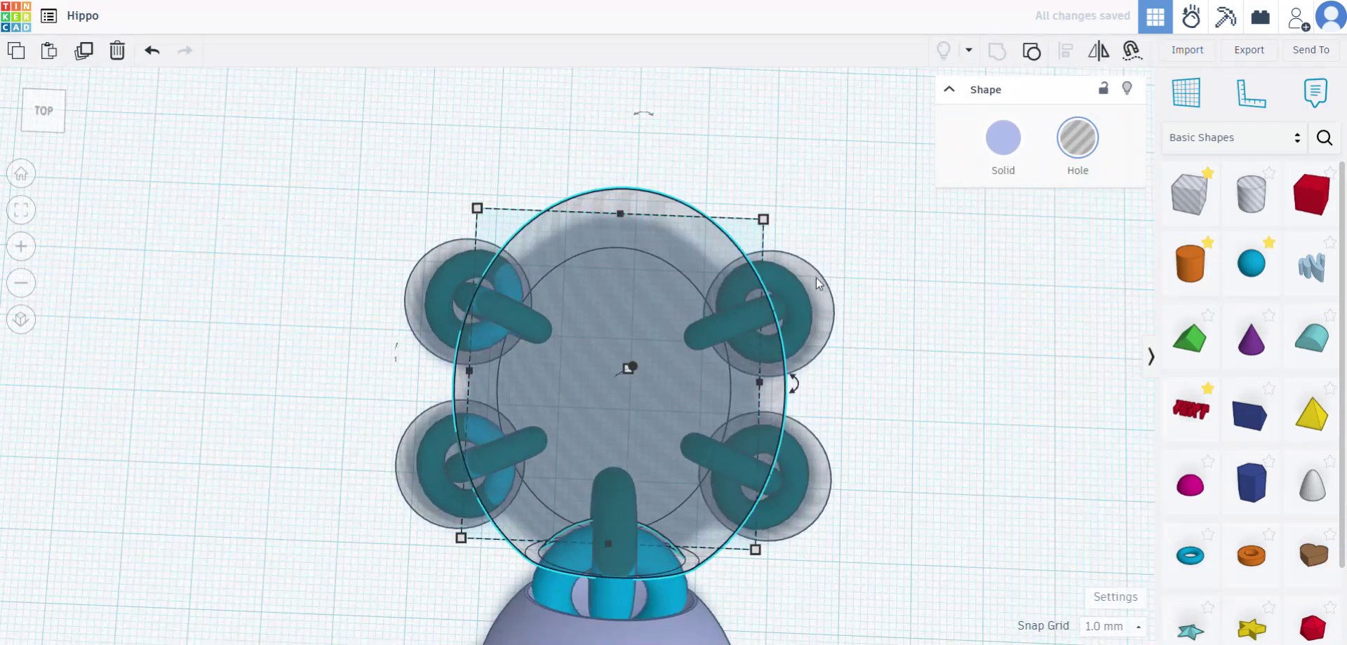
{"action": "right_click_drag", "start_coordinate": [959, 424], "coordinate": [775, 453]}
{"action": "left_click", "coordinate": [1002, 163]}
{"action": "left_click", "coordinate": [908, 583]}
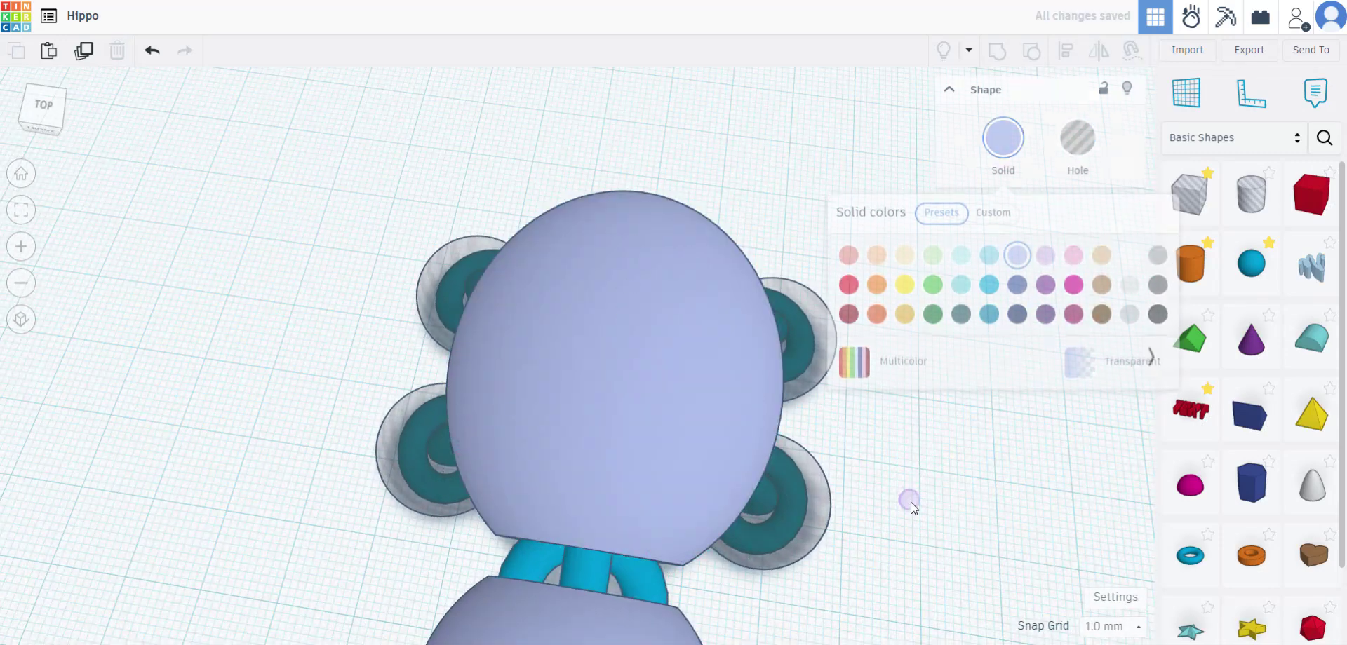
- Group the solid body with the four leg hole spheres to cut the leg sockets, and check the result from several sides
{"action": "left_click", "coordinate": [650, 324]}
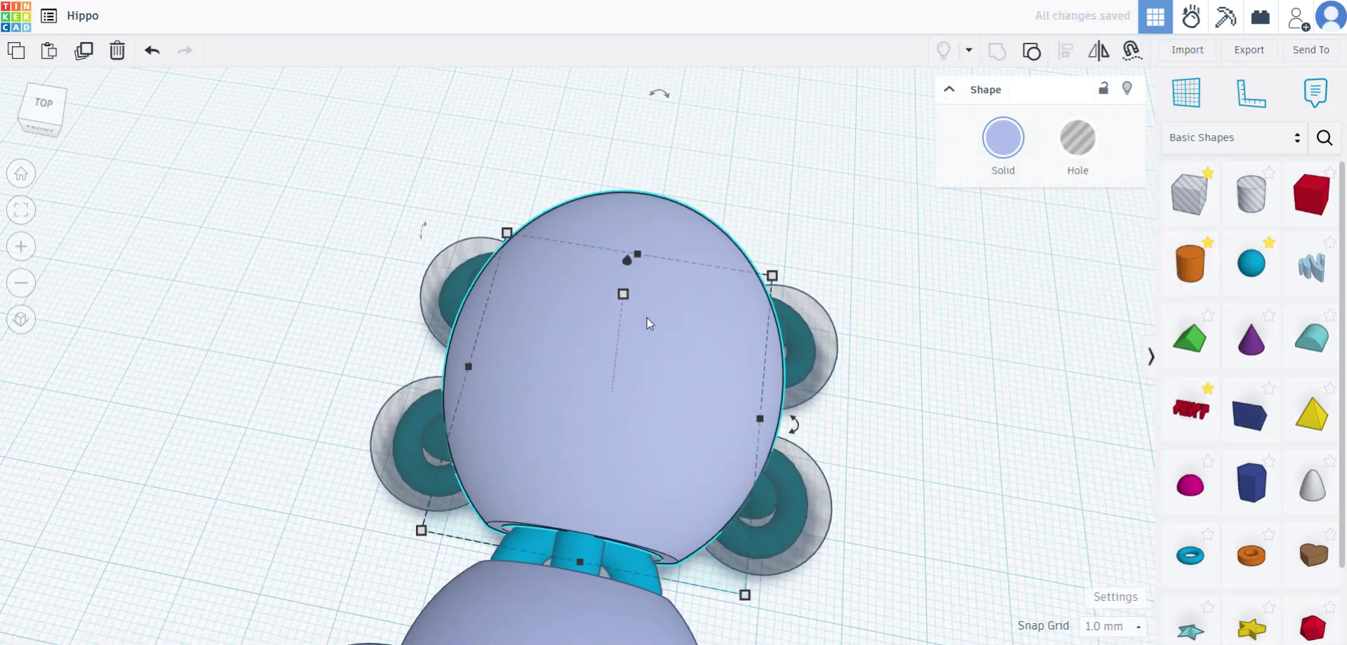
{"action": "left_click", "coordinate": [817, 485], "text": "shift"}
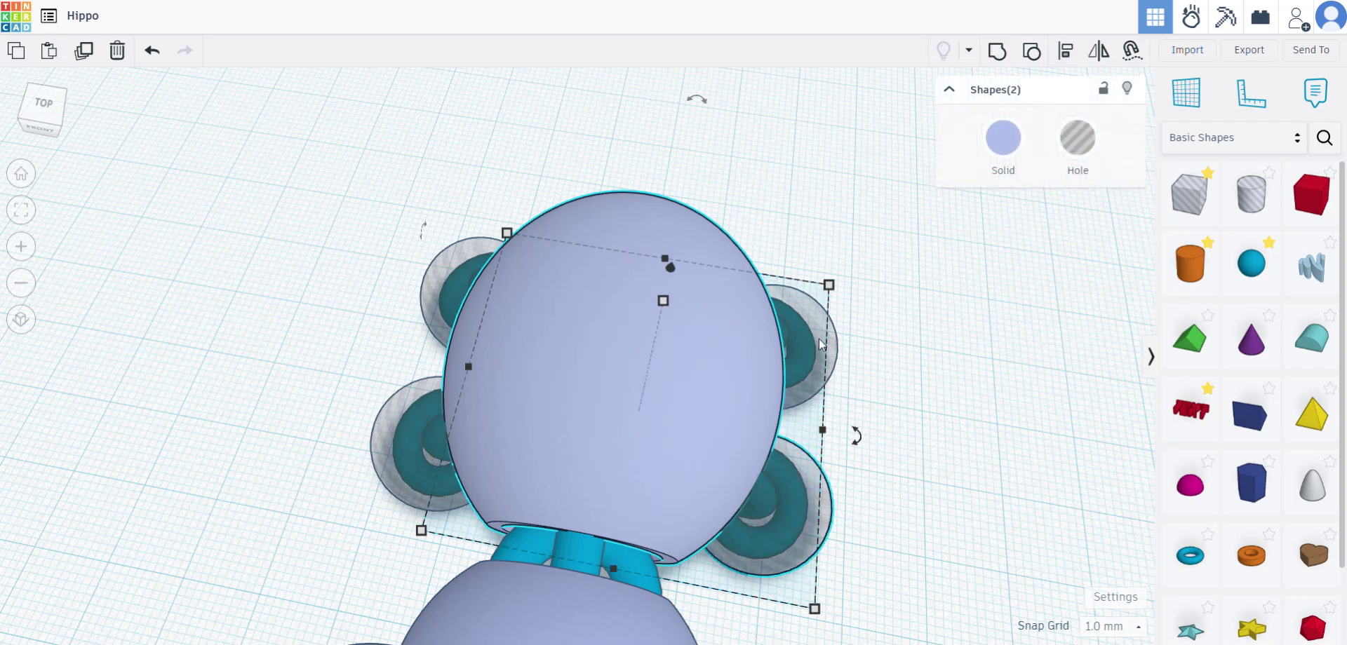
{"action": "left_click", "coordinate": [822, 316], "text": "shift"}
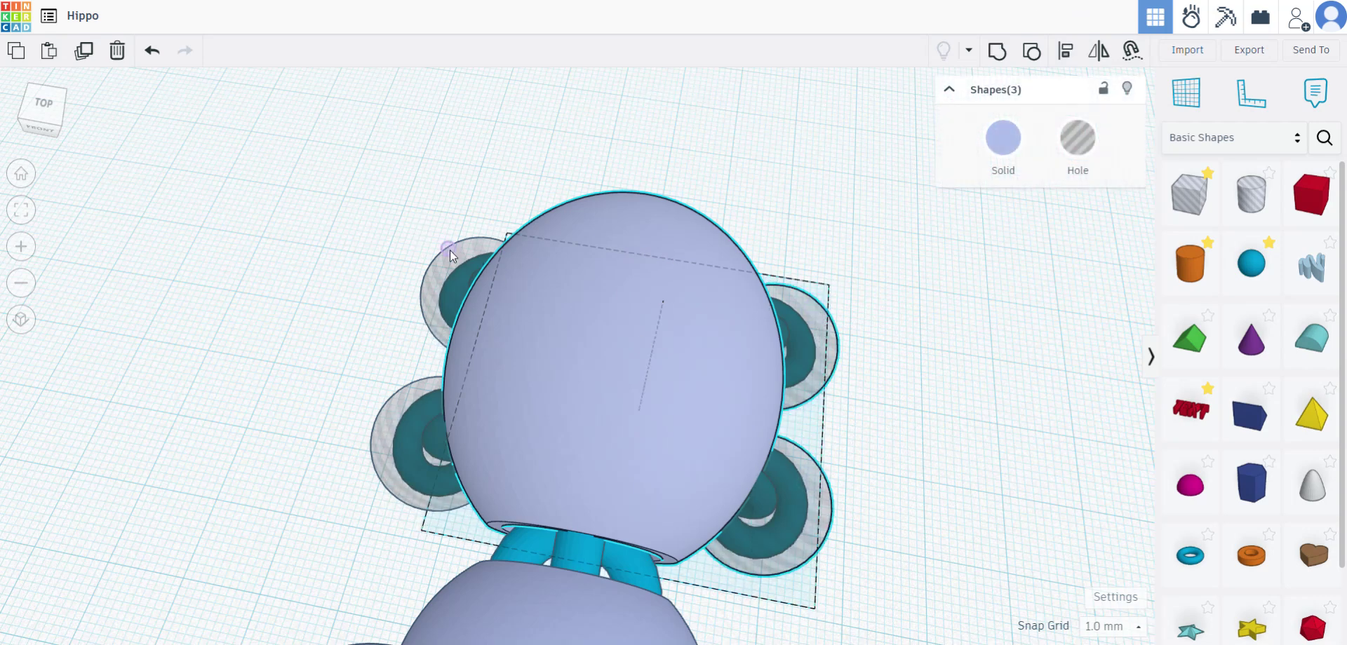
{"action": "left_click", "coordinate": [449, 250], "text": "shift"}
{"action": "left_click", "coordinate": [395, 441], "text": "shift"}
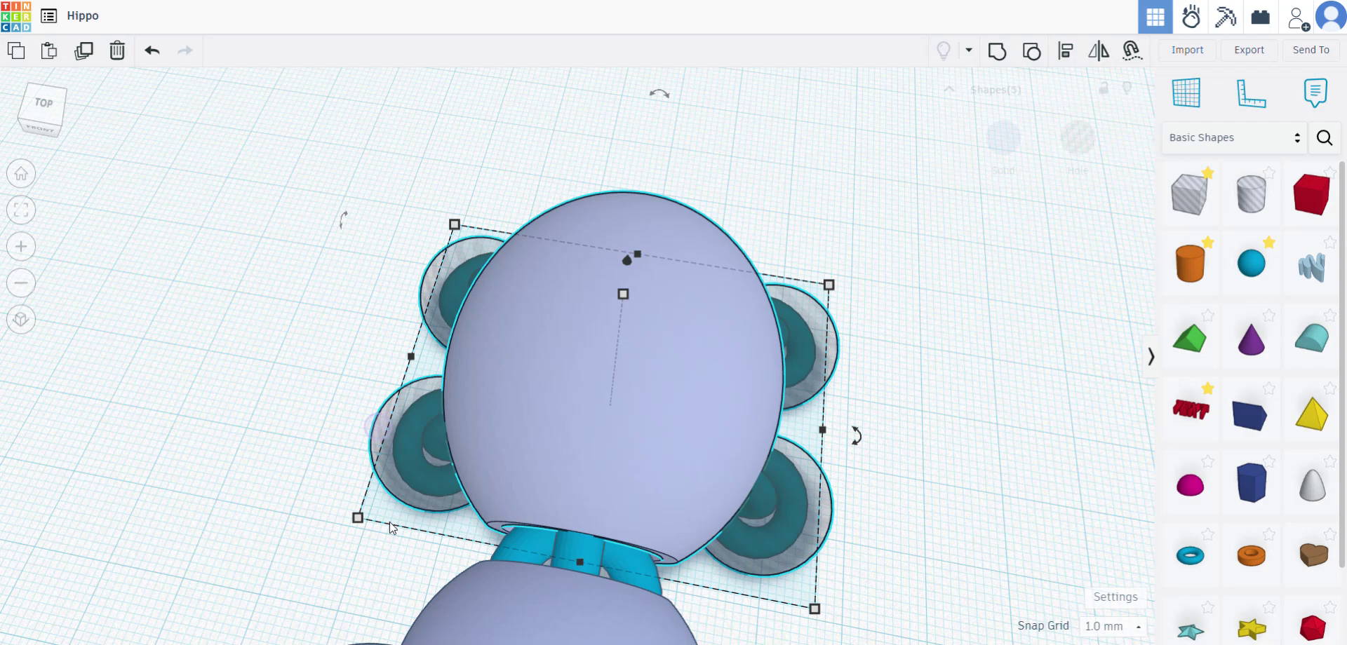
{"action": "left_click", "coordinate": [997, 52]}
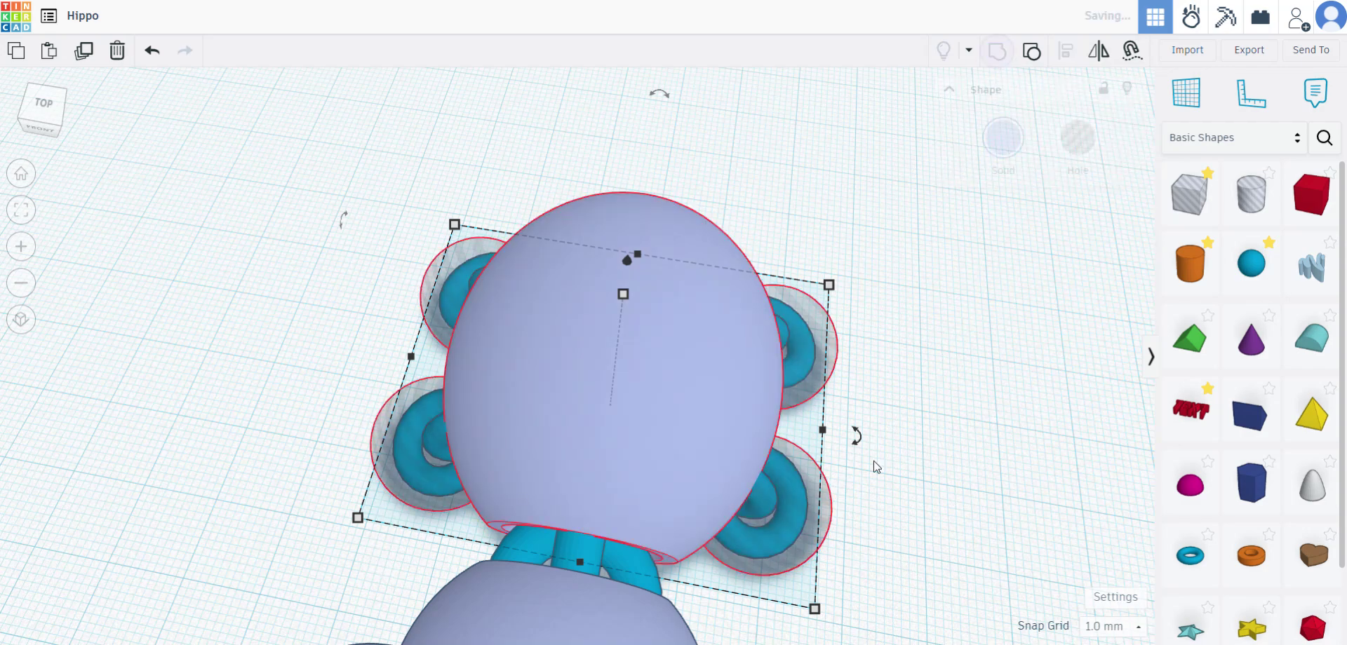
{"action": "right_click_drag", "start_coordinate": [900, 519], "coordinate": [580, 442]}
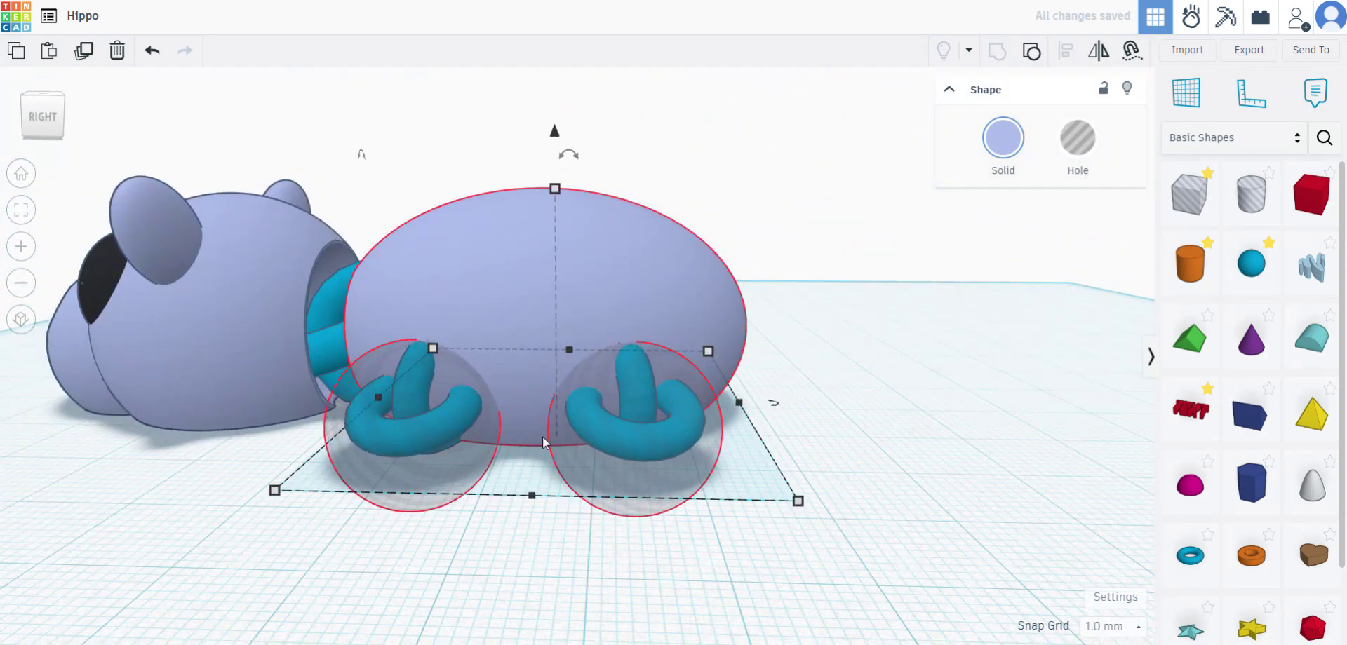
{"action": "right_click_drag", "start_coordinate": [866, 471], "coordinate": [285, 471]}
{"action": "left_click", "coordinate": [622, 556]}
{"action": "right_click_drag", "start_coordinate": [737, 541], "coordinate": [785, 495]}
{"action": "right_click_drag", "start_coordinate": [982, 528], "coordinate": [1034, 418]}
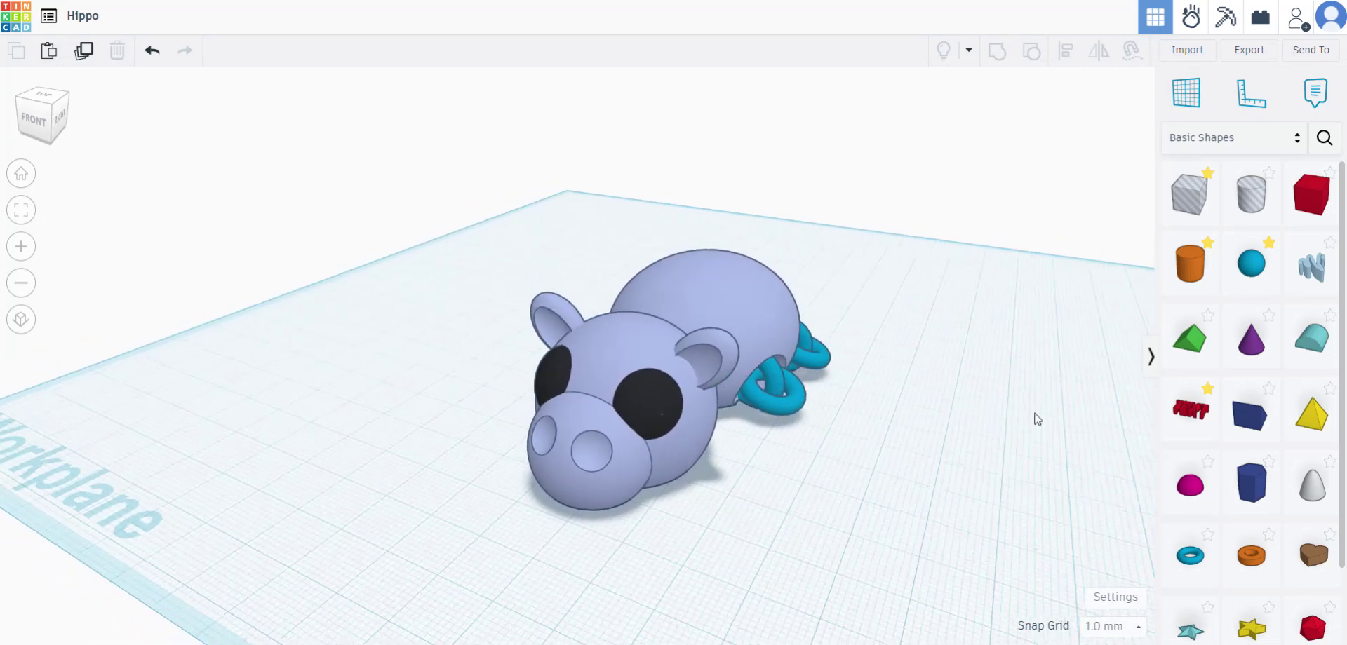
- Add a solid sphere to the workplane and position it over the ring of the hippo's left front leg joint
{"action": "left_click_drag", "start_coordinate": [1251, 265], "coordinate": [848, 512]}
{"action": "middle_click_drag", "start_coordinate": [1004, 535], "coordinate": [684, 512]}
{"action": "right_click_drag", "start_coordinate": [683, 512], "coordinate": [704, 550]}
{"action": "left_click_drag", "start_coordinate": [700, 545], "coordinate": [694, 536]}
{"action": "left_click_drag", "start_coordinate": [654, 483], "coordinate": [599, 427]}
{"action": "left_click_drag", "start_coordinate": [588, 284], "coordinate": [586, 314]}
{"action": "right_click_drag", "start_coordinate": [667, 524], "coordinate": [815, 520]}
{"action": "scroll", "coordinate": [842, 515], "scroll_direction": "up", "scroll_amount": 5}
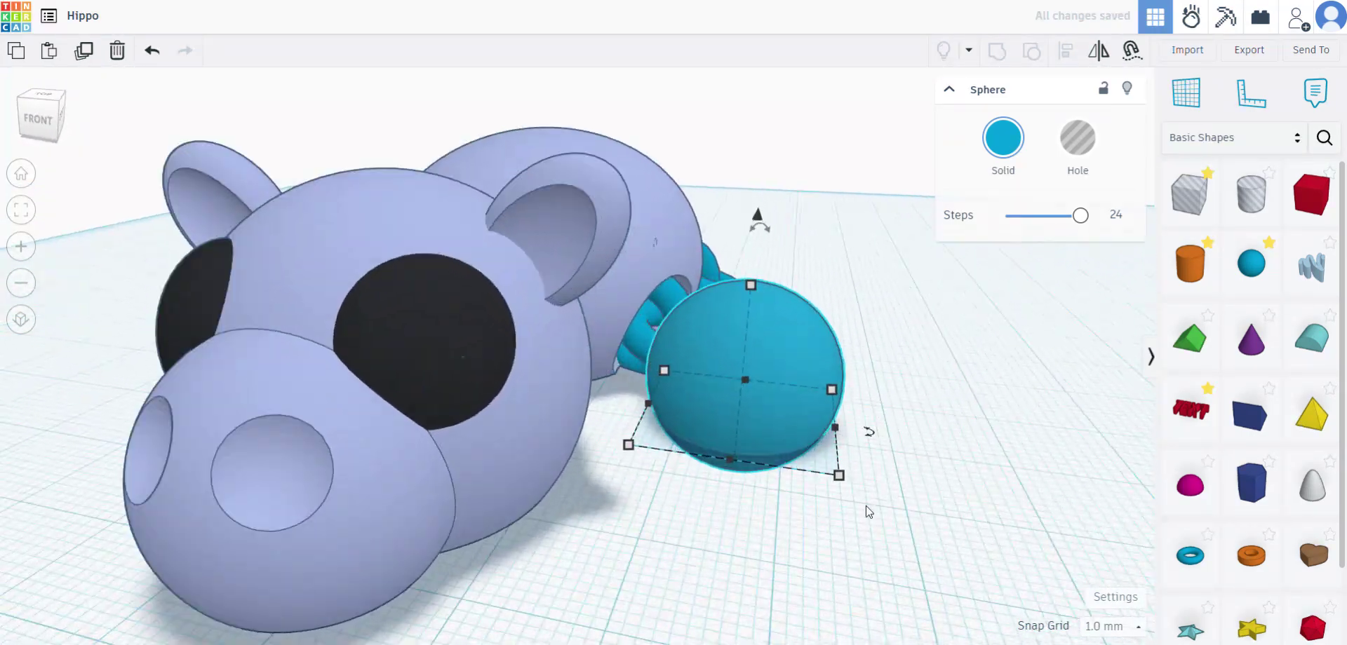
{"action": "right_click_drag", "start_coordinate": [912, 508], "coordinate": [888, 540]}
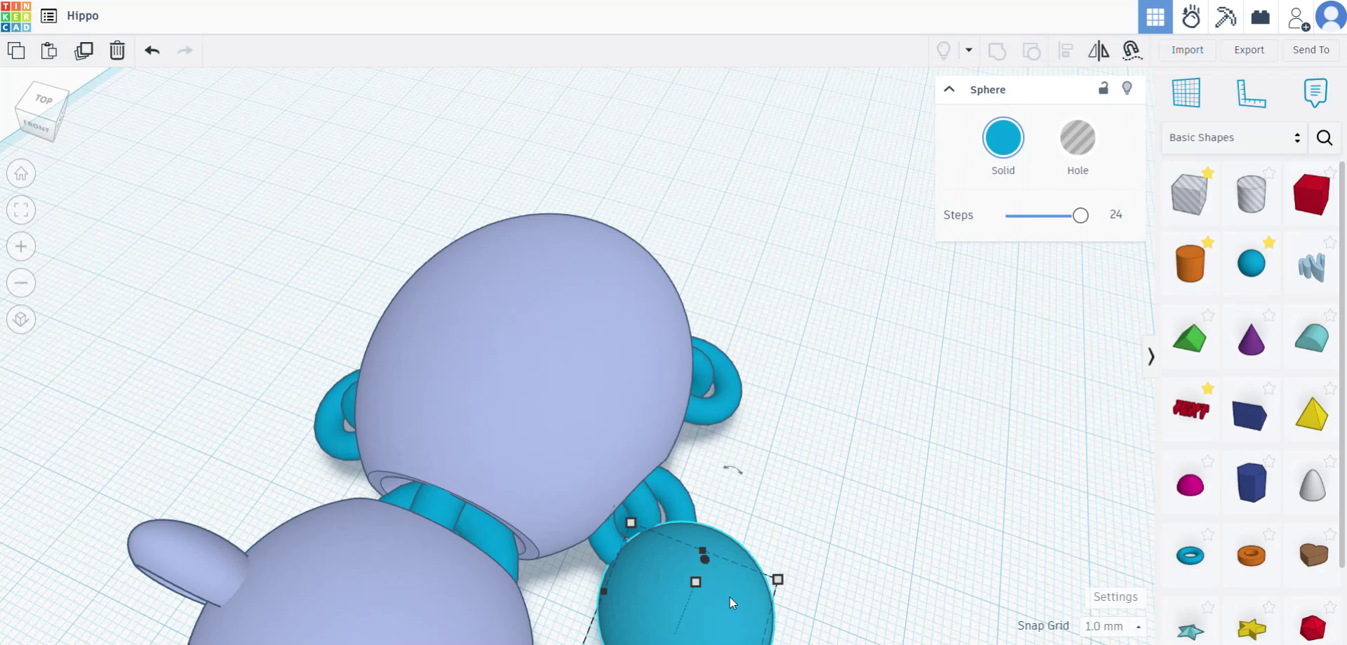
{"action": "left_click_drag", "start_coordinate": [730, 596], "coordinate": [710, 554]}
{"action": "right_click_drag", "start_coordinate": [709, 555], "coordinate": [709, 473]}
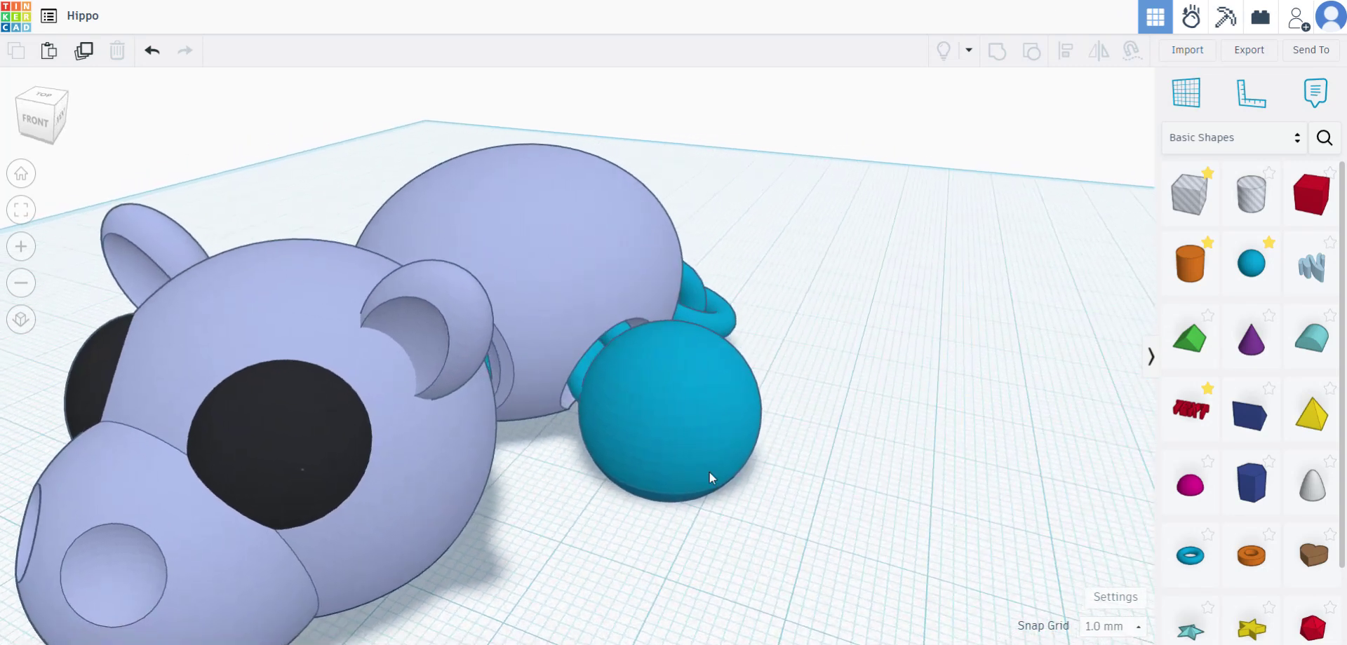
- Add a 20 mm box hole overlapping the outer side of the front leg sphere
{"action": "right_click_drag", "start_coordinate": [863, 463], "coordinate": [1112, 284]}
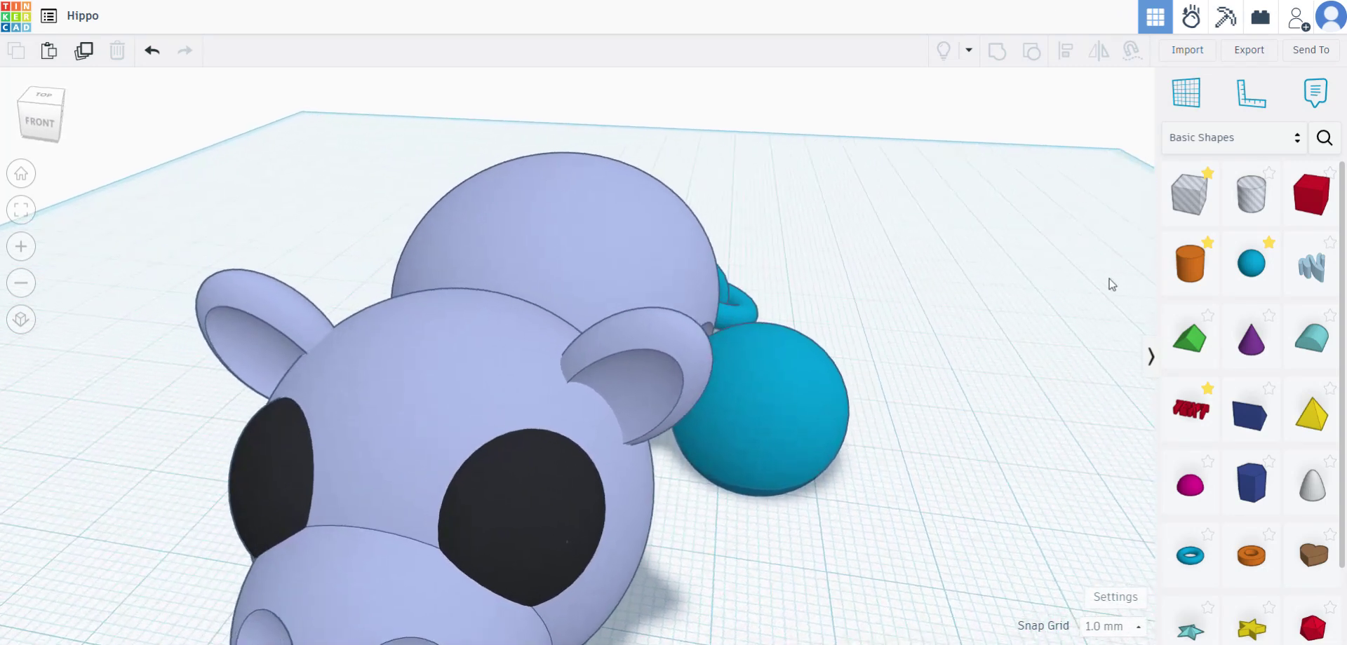
{"action": "left_click", "coordinate": [1186, 203]}
{"action": "left_click", "coordinate": [936, 492]}
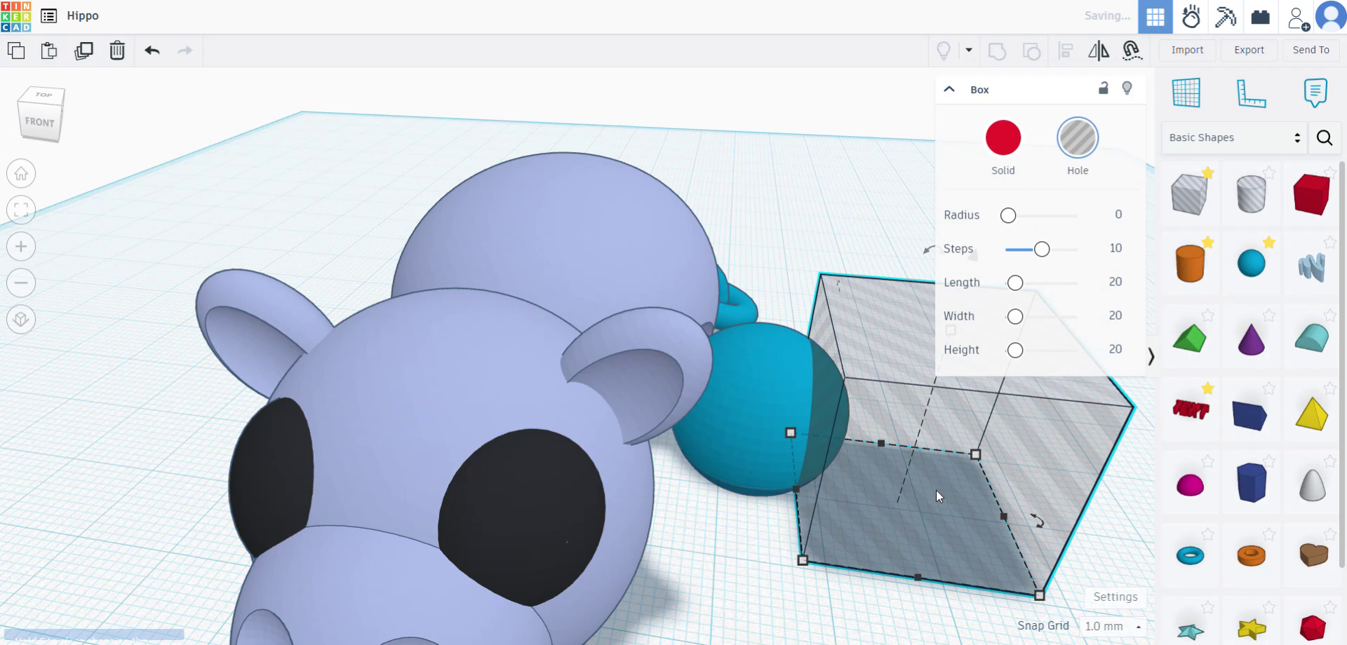
{"action": "right_click_drag", "start_coordinate": [936, 491], "coordinate": [554, 580]}
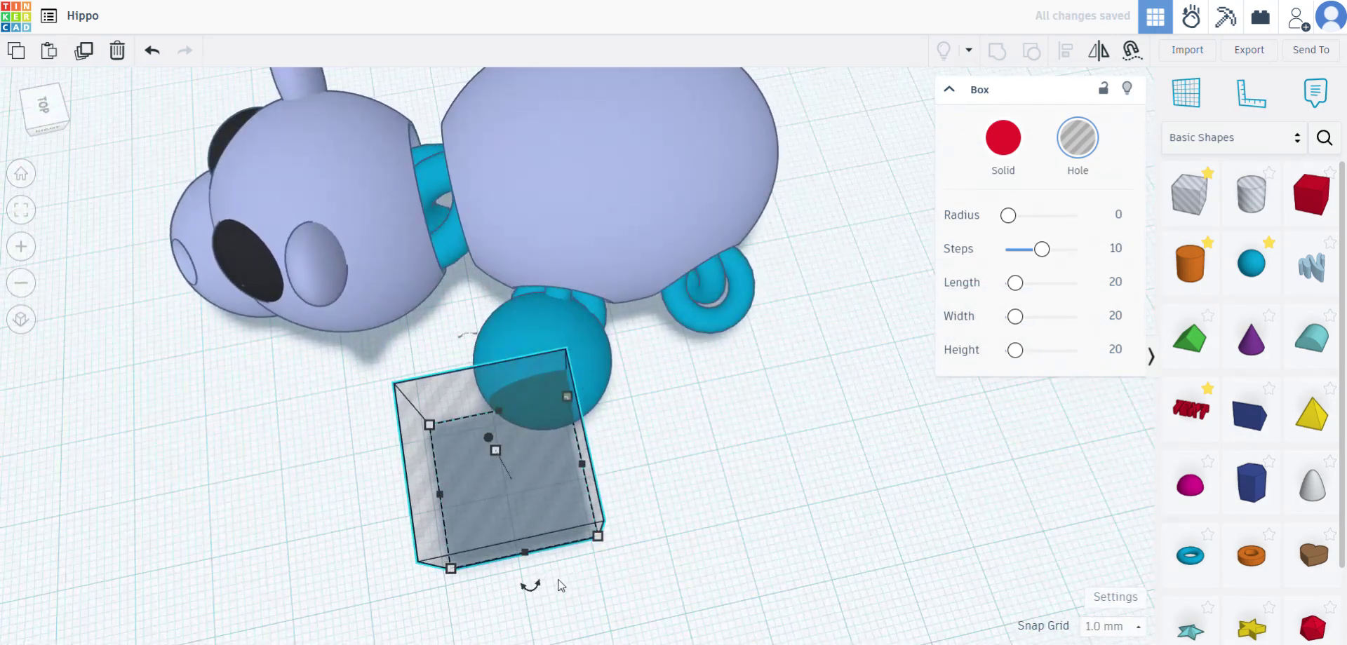
- Rotate the box hole about its vertical axis to face the leg sphere, and lower it 4 mm
{"action": "mouse_move", "coordinate": [533, 591]}
{"action": "left_click_drag", "start_coordinate": [533, 591], "coordinate": [490, 616]}
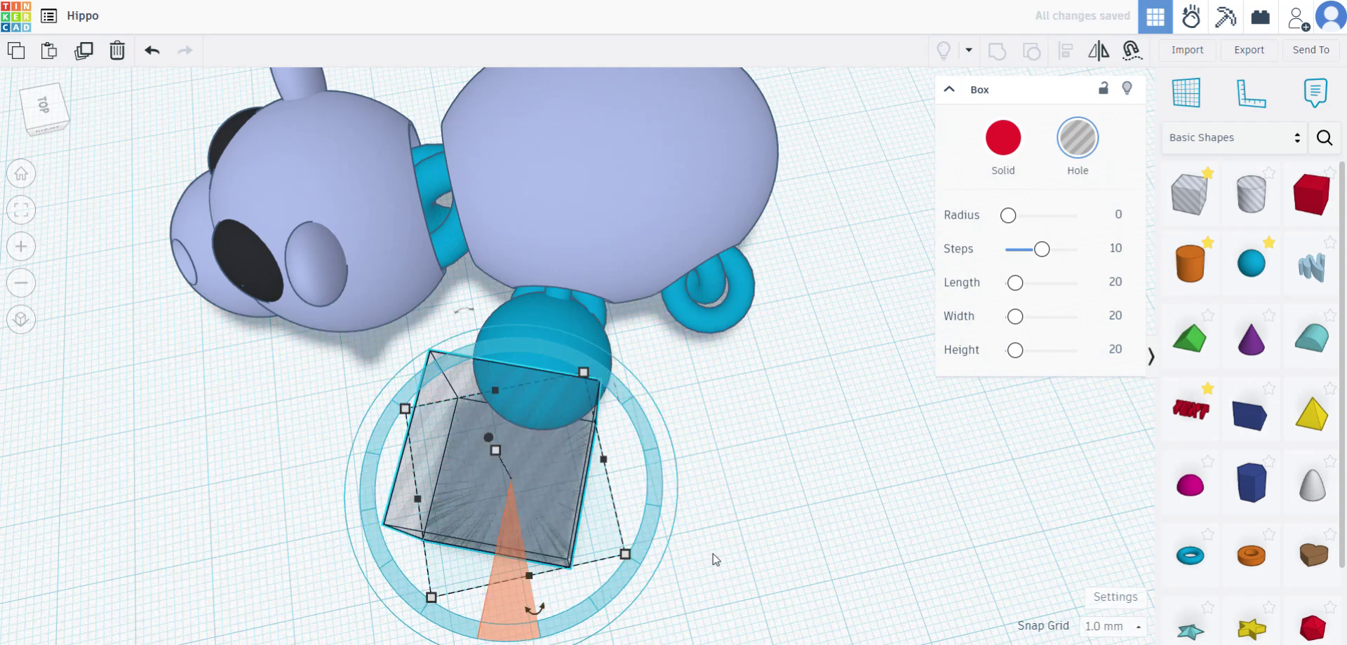
{"action": "middle_click_drag", "start_coordinate": [688, 579], "coordinate": [748, 439]}
{"action": "mouse_move", "coordinate": [611, 503]}
{"action": "left_mouse_down"}
{"action": "mouse_move", "coordinate": [605, 565]}
{"action": "mouse_move", "coordinate": [677, 488]}
{"action": "mouse_move", "coordinate": [559, 518]}
{"action": "mouse_move", "coordinate": [512, 496]}
{"action": "mouse_move", "coordinate": [608, 523]}
{"action": "mouse_move", "coordinate": [694, 469]}
{"action": "mouse_move", "coordinate": [691, 449]}
{"action": "mouse_move", "coordinate": [649, 484]}
{"action": "mouse_move", "coordinate": [679, 541]}
{"action": "mouse_move", "coordinate": [663, 579]}
{"action": "mouse_move", "coordinate": [764, 549]}
{"action": "mouse_move", "coordinate": [760, 318]}
{"action": "mouse_move", "coordinate": [614, 211]}
{"action": "mouse_move", "coordinate": [329, 461]}
{"action": "mouse_move", "coordinate": [812, 448]}
{"action": "mouse_move", "coordinate": [463, 218]}
{"action": "mouse_move", "coordinate": [520, 544]}
{"action": "mouse_move", "coordinate": [609, 506]}
{"action": "mouse_move", "coordinate": [551, 518]}
{"action": "mouse_move", "coordinate": [609, 506]}
{"action": "left_mouse_up"}
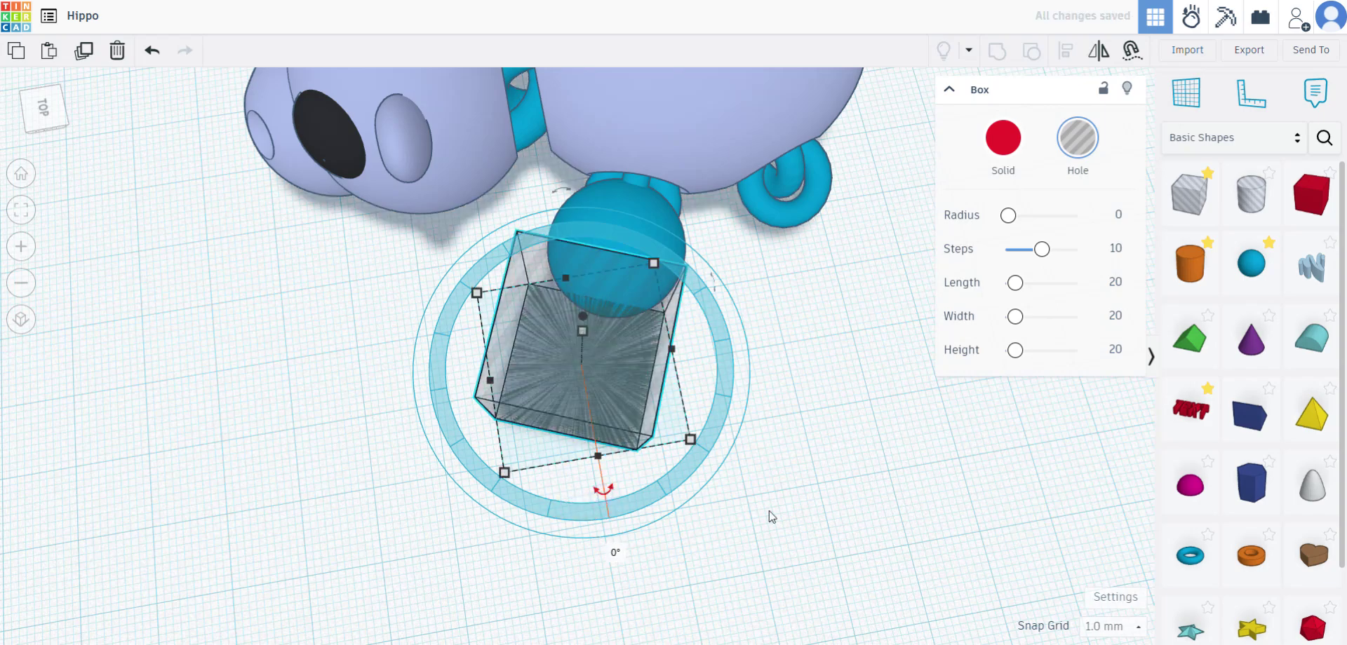
{"action": "left_click", "coordinate": [766, 517]}
{"action": "right_click_drag", "start_coordinate": [670, 565], "coordinate": [562, 385]}
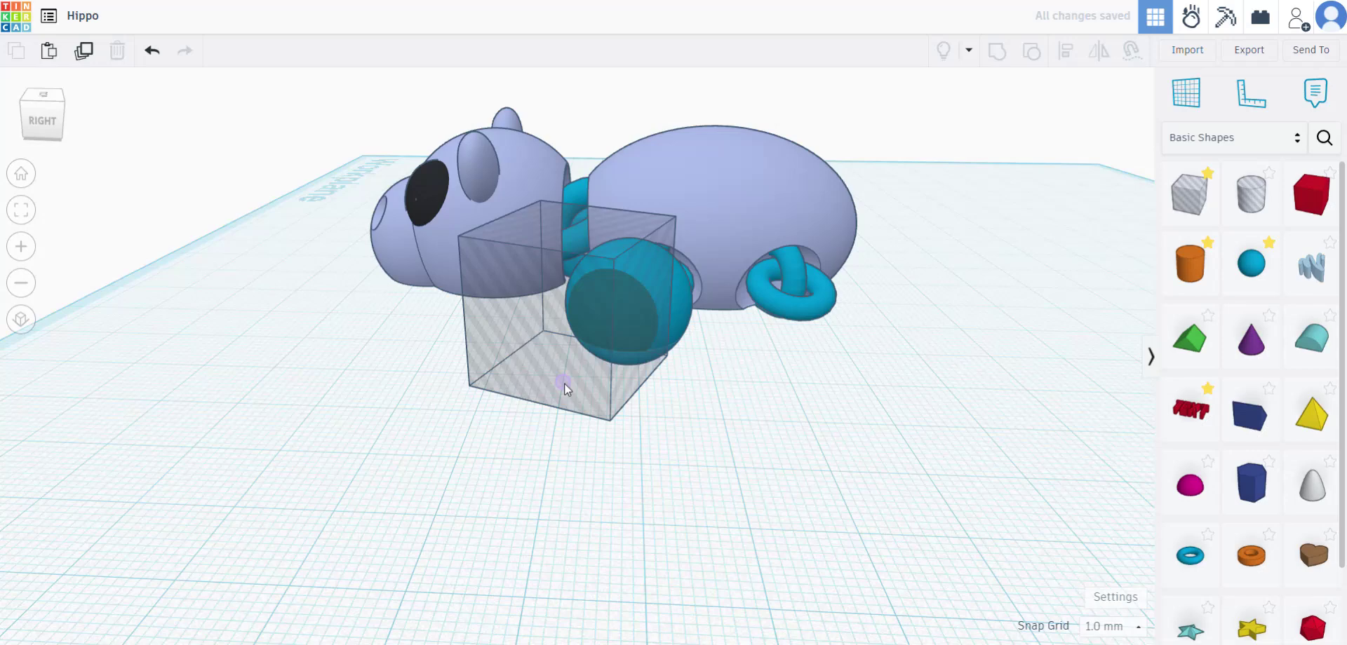
{"action": "left_click", "coordinate": [562, 385]}
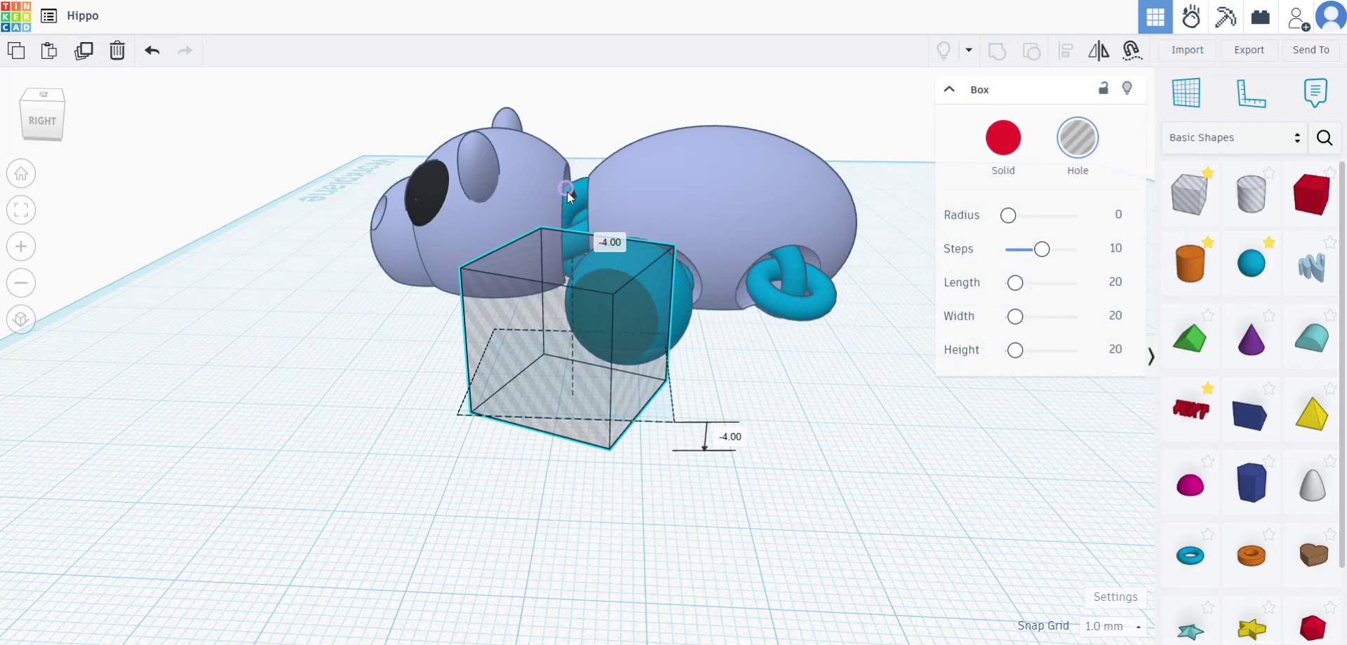
- Reduce the front leg sphere's height to 18 mm and narrow its width slightly
{"action": "right_click_drag", "start_coordinate": [570, 181], "coordinate": [588, 442]}
{"action": "left_click", "coordinate": [568, 329]}
{"action": "scroll", "coordinate": [567, 321], "scroll_direction": "up", "scroll_amount": 4}
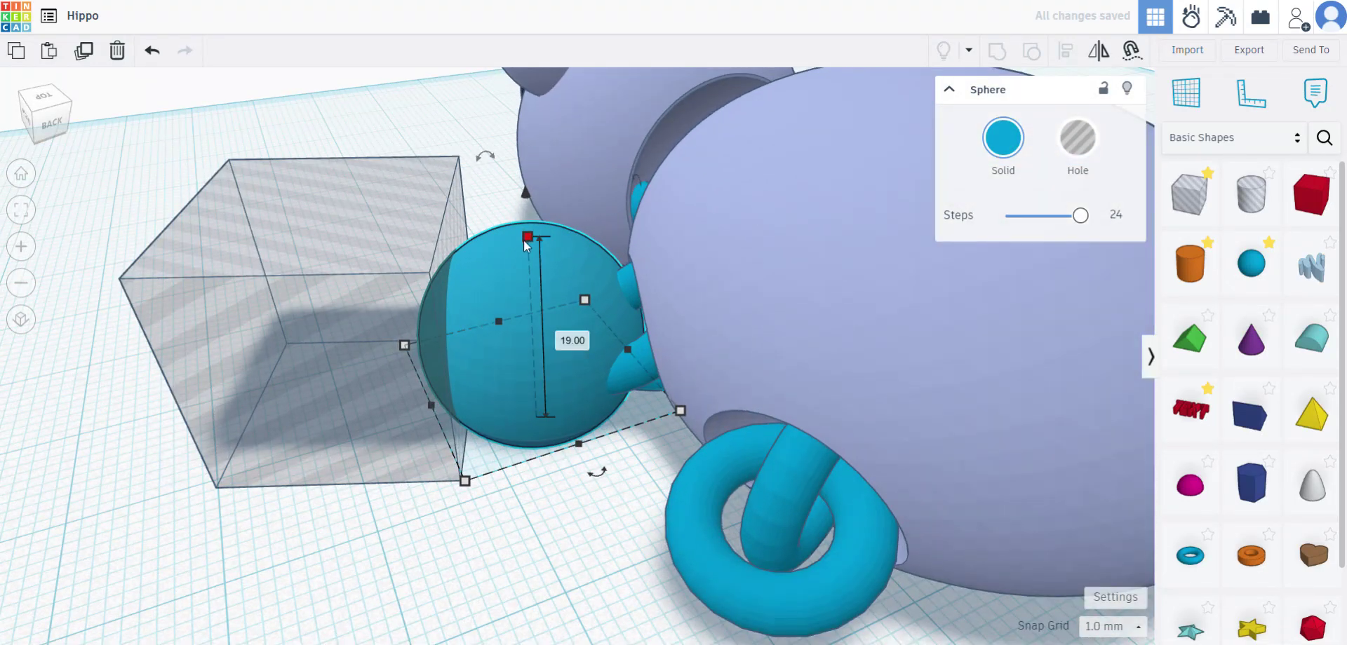
{"action": "left_click_drag", "start_coordinate": [527, 239], "coordinate": [529, 260]}
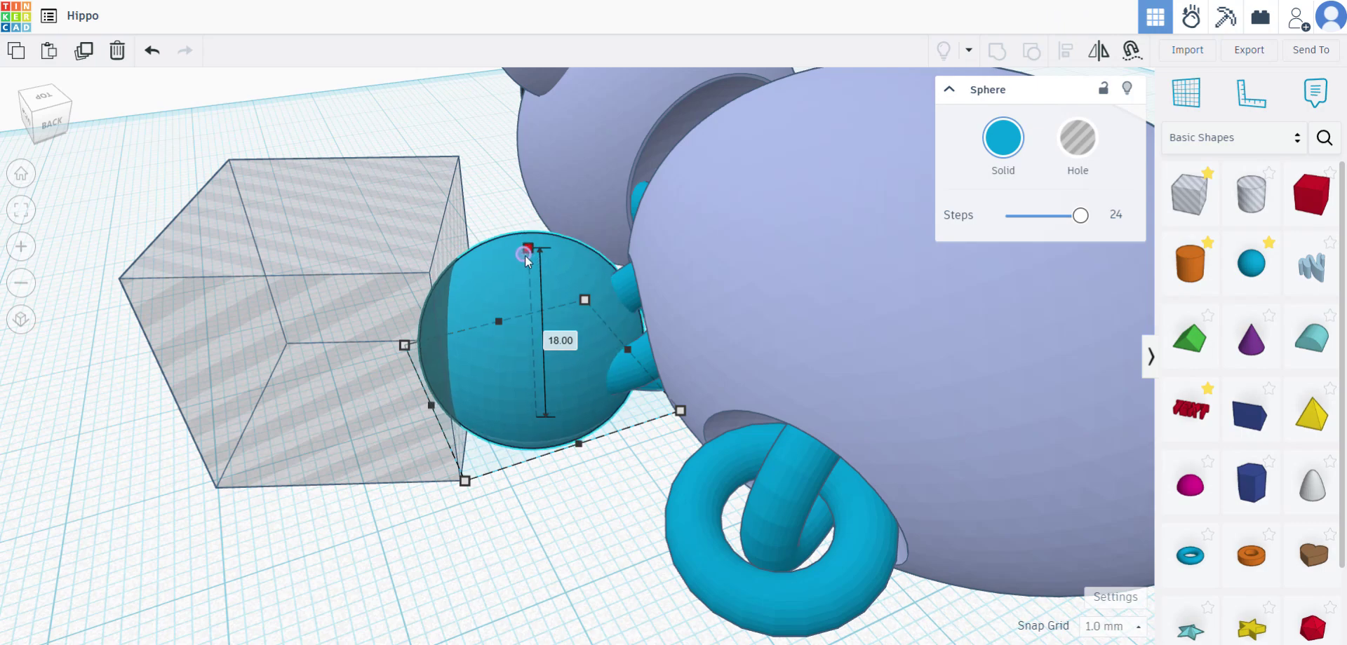
{"action": "right_click_drag", "start_coordinate": [544, 508], "coordinate": [881, 575]}
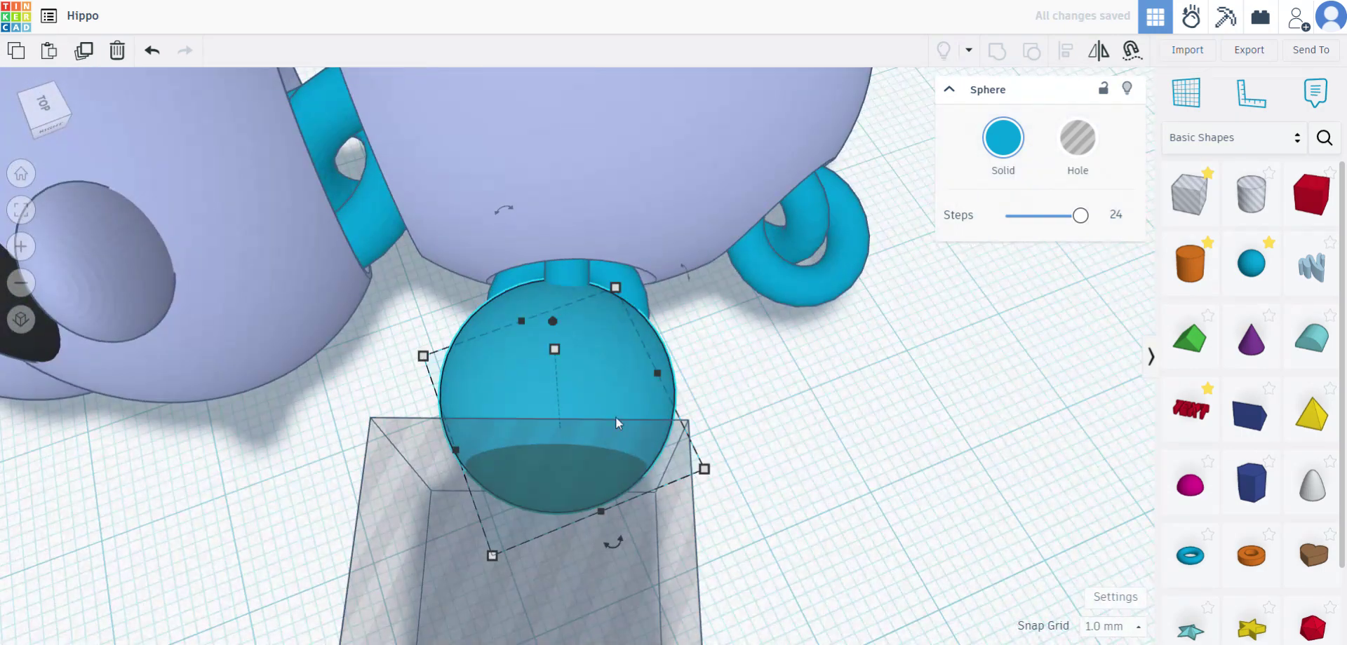
{"action": "left_click_drag", "start_coordinate": [658, 374], "coordinate": [641, 382]}
{"action": "right_click_drag", "start_coordinate": [784, 447], "coordinate": [770, 463]}
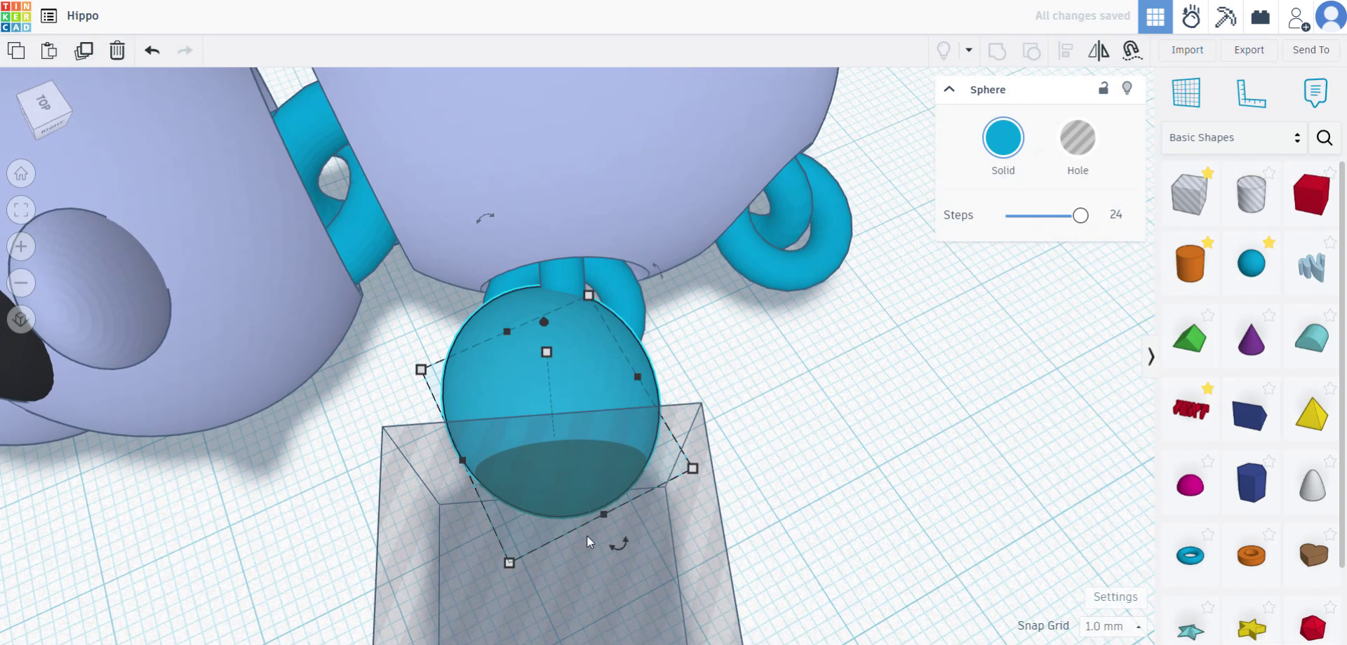
- Rotate the narrowed leg sphere about its vertical axis to line up with the joint, and nudge it 1 mm sideways
{"action": "left_click_drag", "start_coordinate": [618, 544], "coordinate": [597, 572]}
{"action": "right_click_drag", "start_coordinate": [826, 481], "coordinate": [813, 502]}
{"action": "key", "text": "Right"}
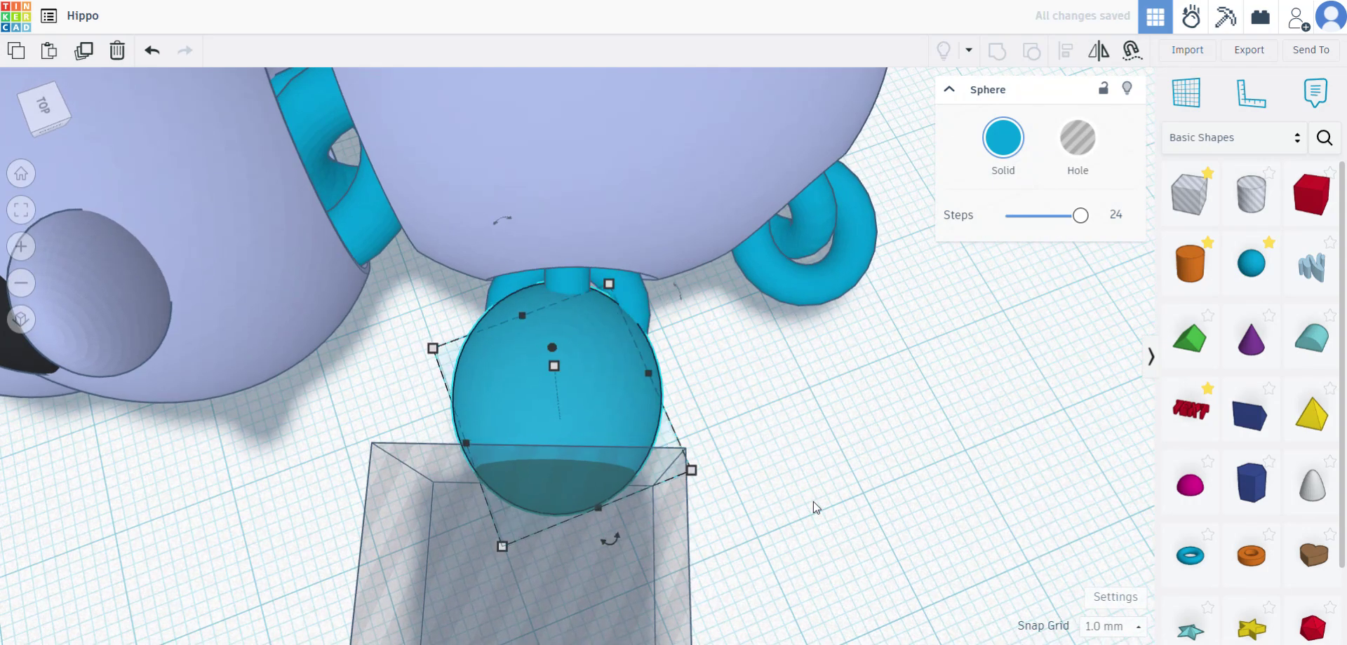
{"action": "right_click_drag", "start_coordinate": [791, 466], "coordinate": [820, 454]}
{"action": "right_click_drag", "start_coordinate": [777, 371], "coordinate": [757, 439]}
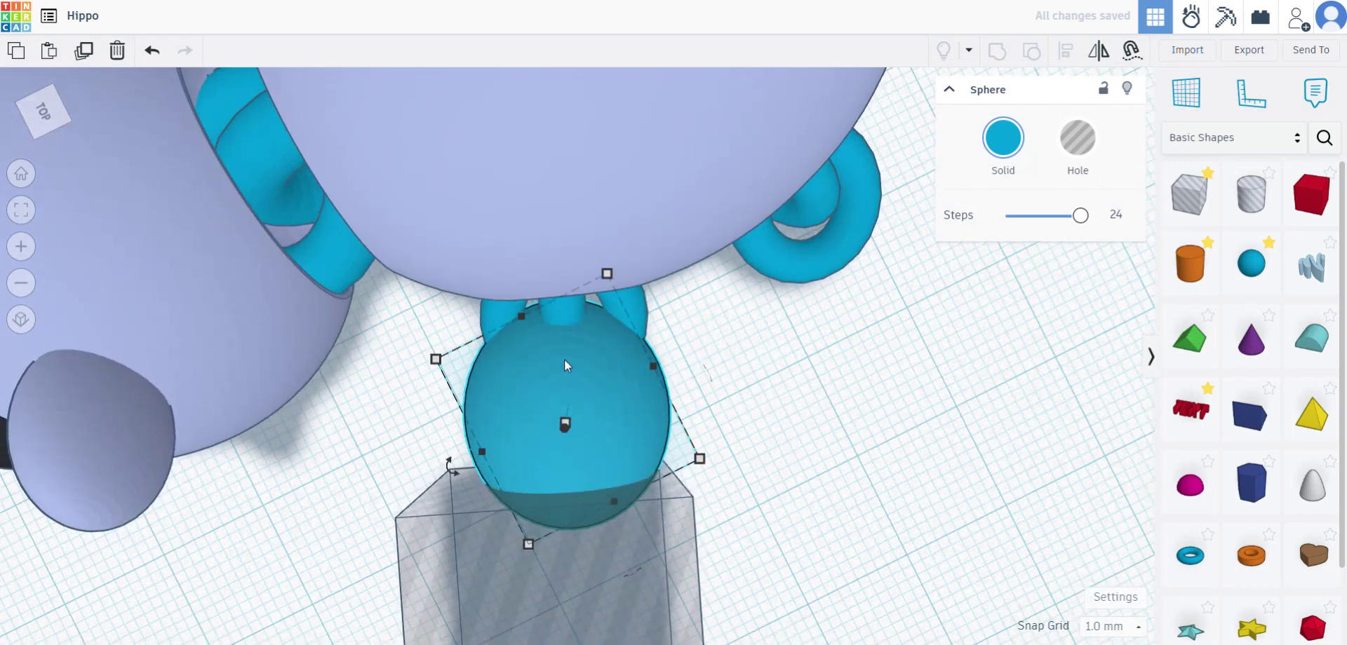
{"action": "left_click", "coordinate": [734, 389]}
{"action": "right_click_drag", "start_coordinate": [734, 388], "coordinate": [744, 432]}
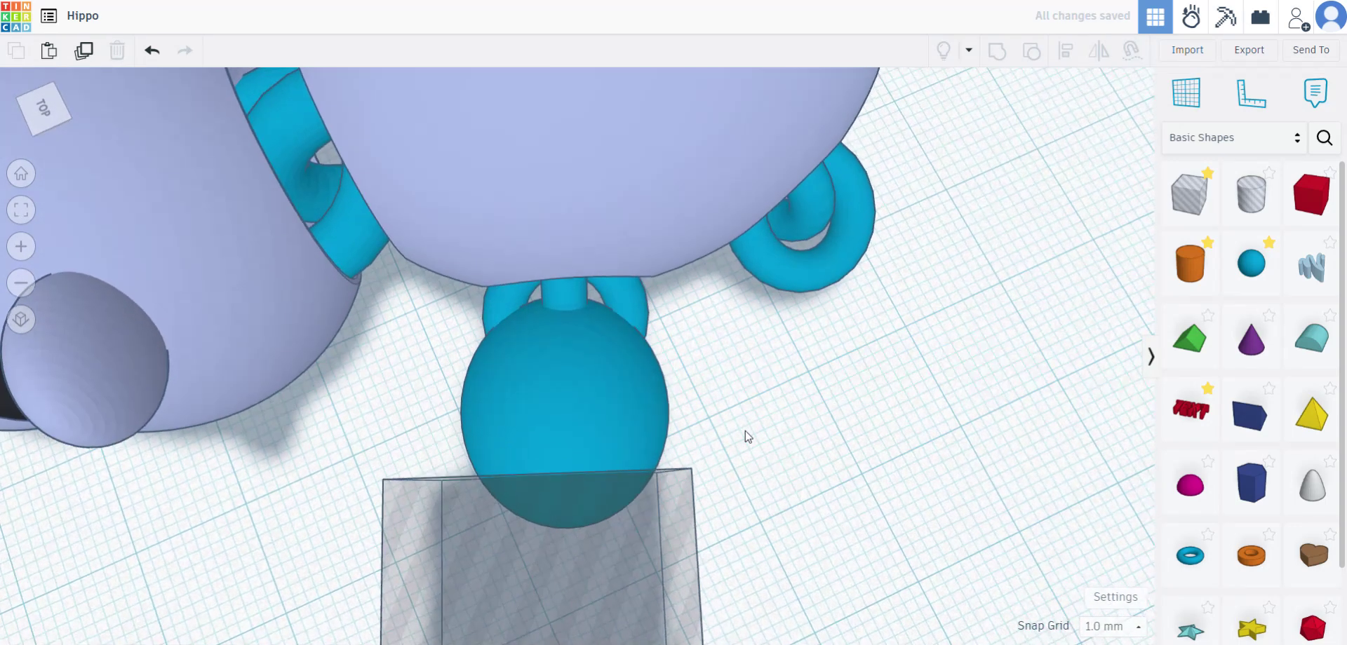
- Set the snap grid to 0.1 mm and shift the box hole about 0.9 mm at the leg sphere's outer end
{"action": "left_click", "coordinate": [574, 393]}
{"action": "left_click", "coordinate": [1107, 627]}
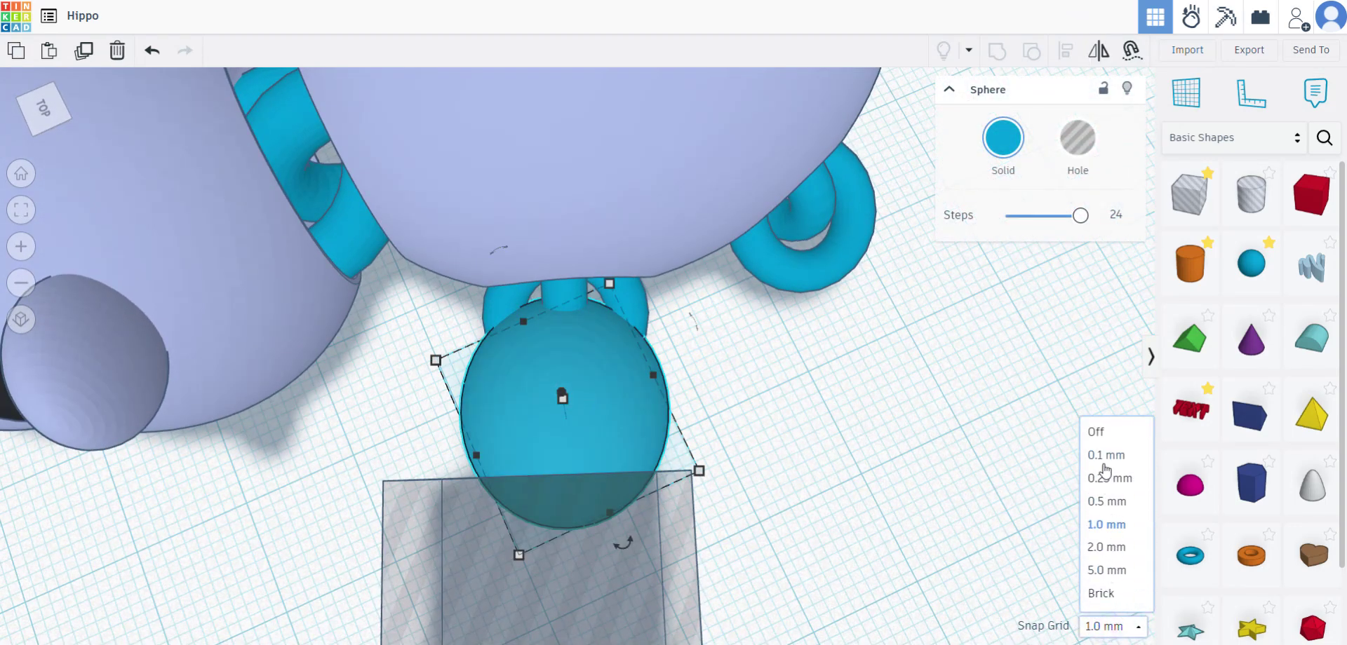
{"action": "left_click", "coordinate": [1102, 455]}
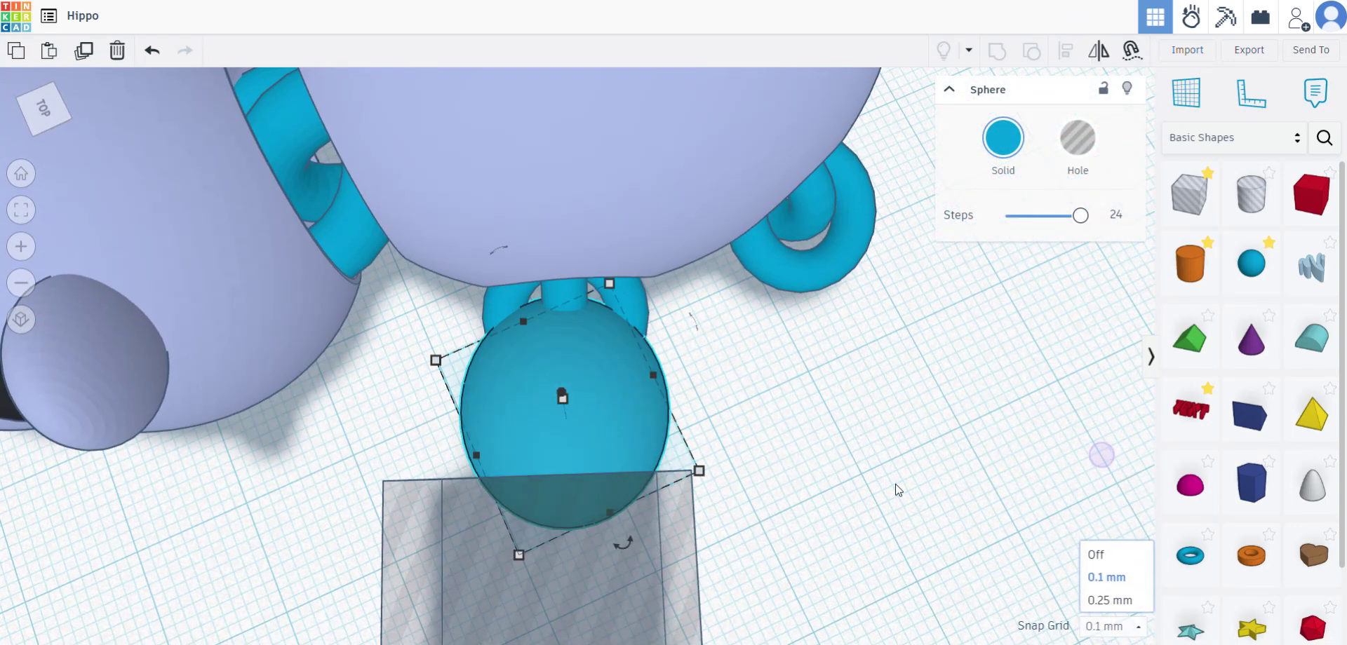
{"action": "left_click", "coordinate": [780, 463]}
{"action": "mouse_move", "coordinate": [853, 490]}
{"action": "right_mouse_down"}
{"action": "mouse_move", "coordinate": [538, 403]}
{"action": "mouse_move", "coordinate": [786, 437]}
{"action": "mouse_move", "coordinate": [857, 496]}
{"action": "right_mouse_up"}
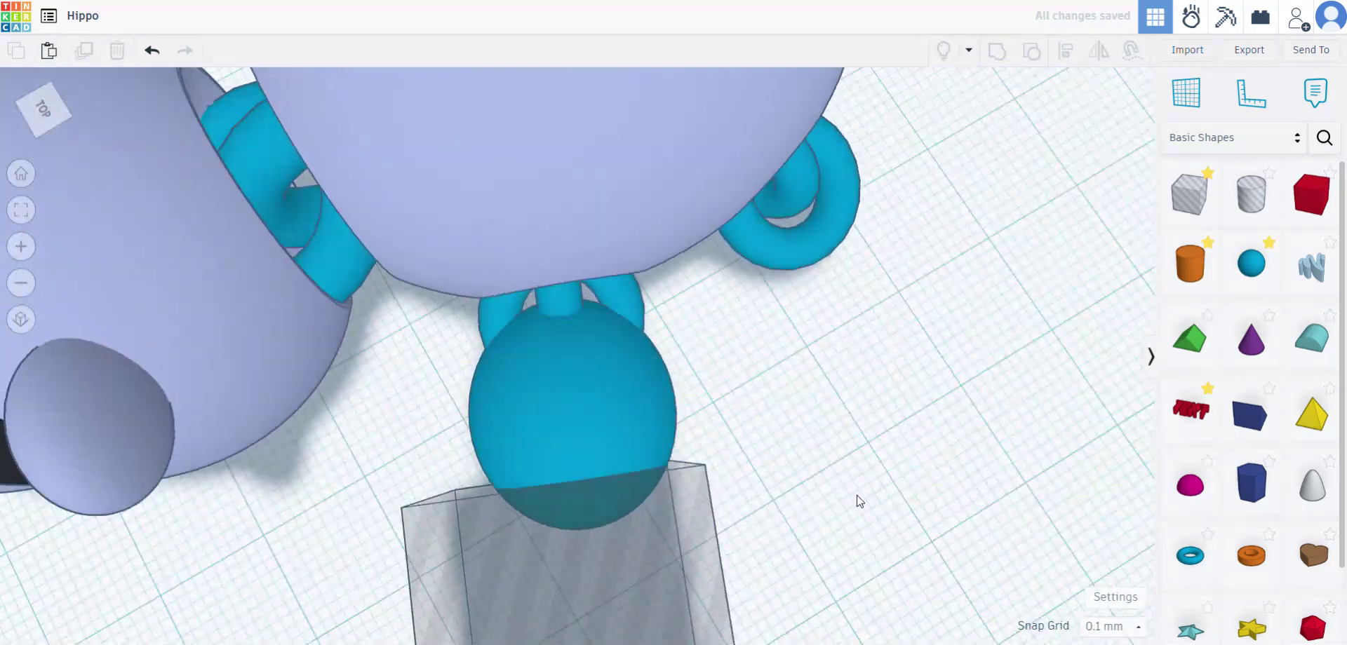
{"action": "middle_click_drag", "start_coordinate": [858, 496], "coordinate": [756, 332]}
{"action": "scroll", "coordinate": [835, 398], "scroll_direction": "down", "scroll_amount": 2}
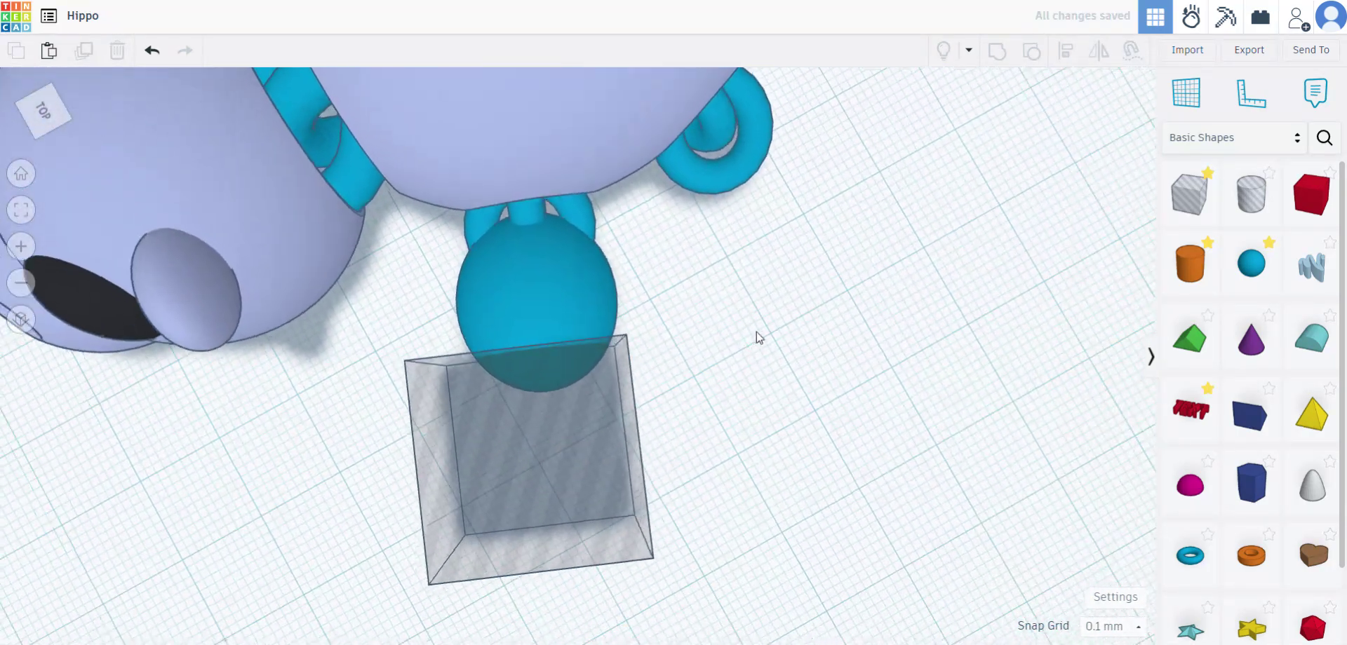
{"action": "right_click_drag", "start_coordinate": [758, 337], "coordinate": [729, 367]}
{"action": "mouse_move", "coordinate": [599, 345]}
{"action": "left_mouse_down"}
{"action": "mouse_move", "coordinate": [583, 331]}
{"action": "mouse_move", "coordinate": [598, 334]}
{"action": "left_mouse_up"}
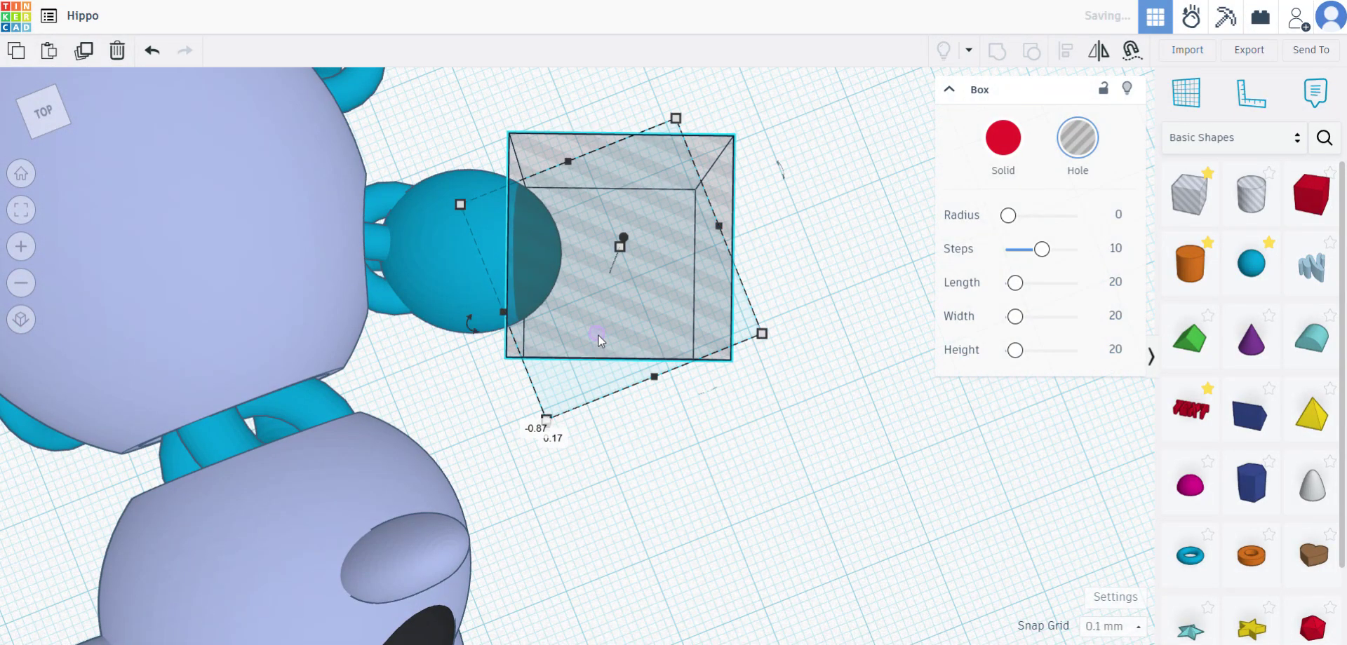
- Group the leg sphere with the box hole to cut the sphere's outer end flat
{"action": "left_click_drag", "start_coordinate": [635, 481], "coordinate": [518, 233]}
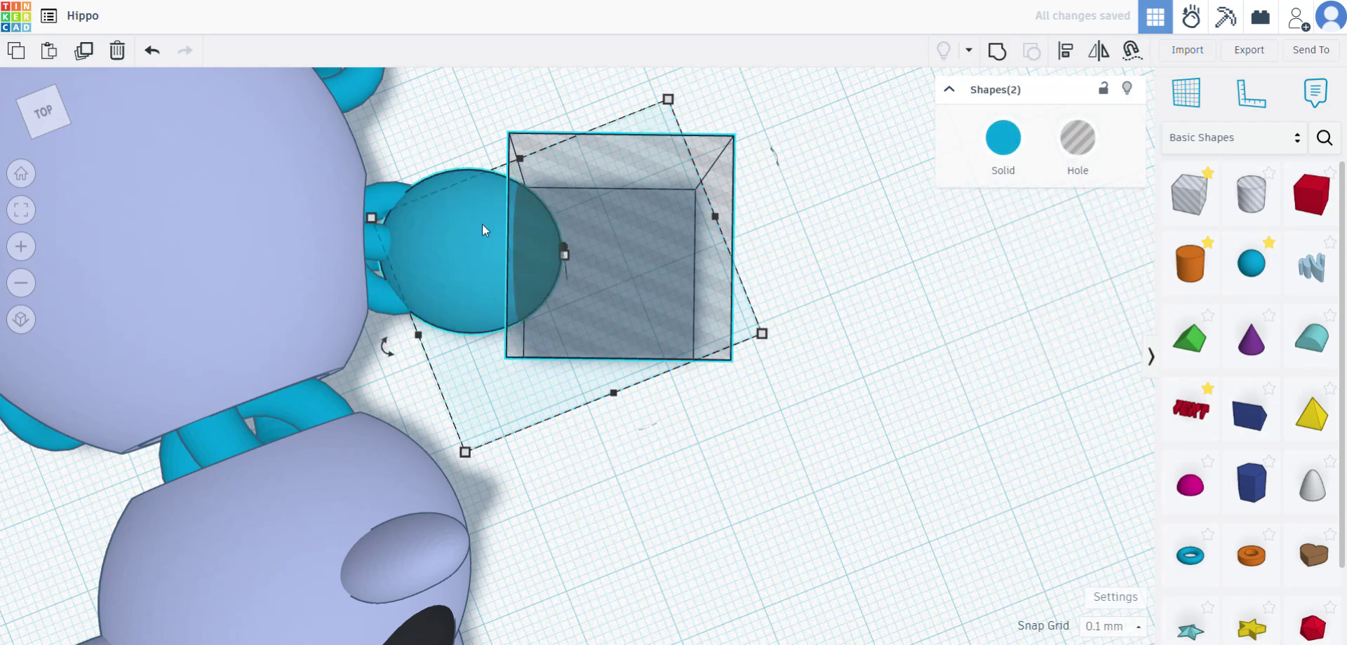
{"action": "left_click", "coordinate": [997, 52]}
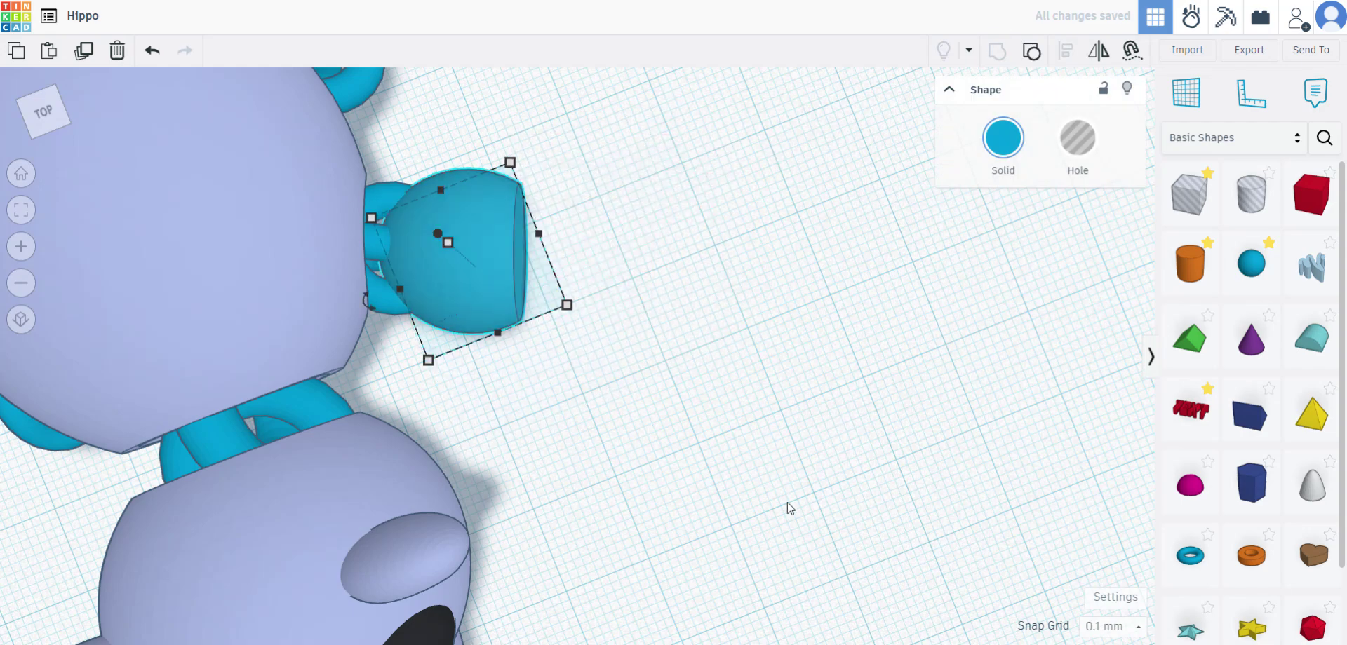
{"action": "left_click", "coordinate": [748, 457]}
- Add another 20 mm box hole beside the trimmed front leg
{"action": "right_click_drag", "start_coordinate": [718, 490], "coordinate": [890, 352]}
{"action": "left_click_drag", "start_coordinate": [1191, 193], "coordinate": [713, 366]}
{"action": "left_click", "coordinate": [713, 365]}
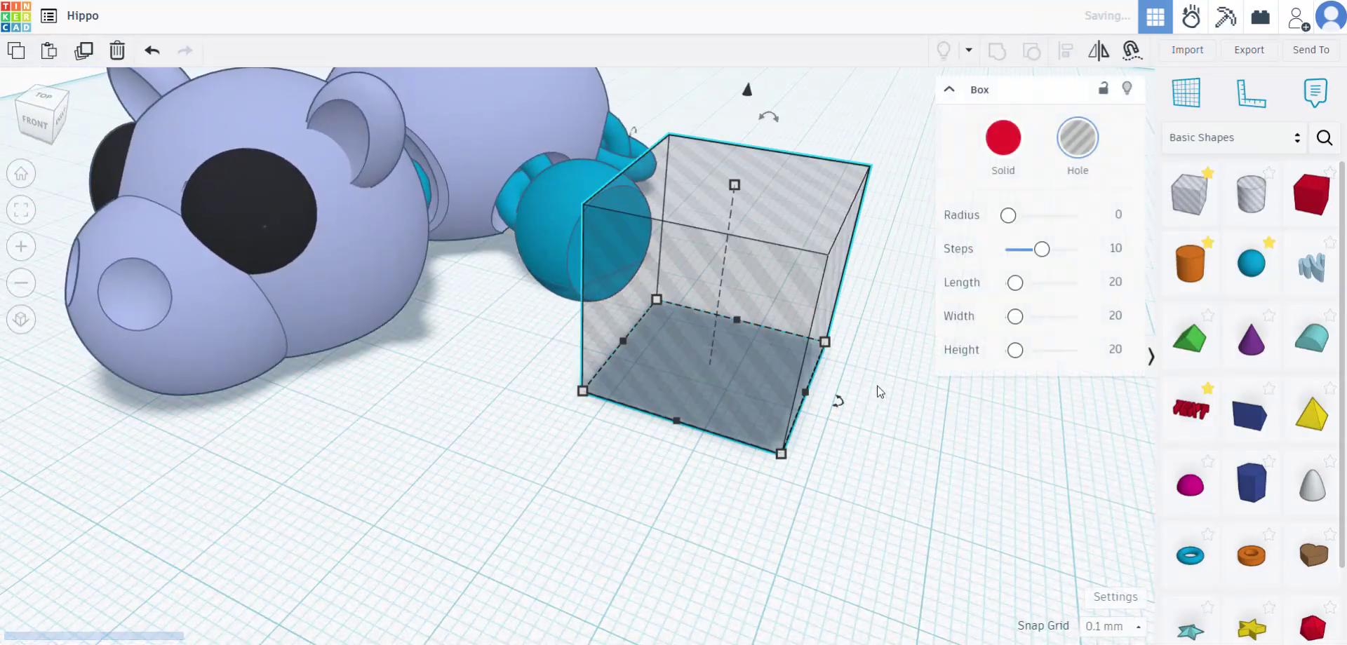
- Position the box hole under the trimmed front leg and lower it 20 mm
{"action": "right_click_drag", "start_coordinate": [877, 392], "coordinate": [617, 453]}
{"action": "left_click_drag", "start_coordinate": [618, 453], "coordinate": [703, 239]}
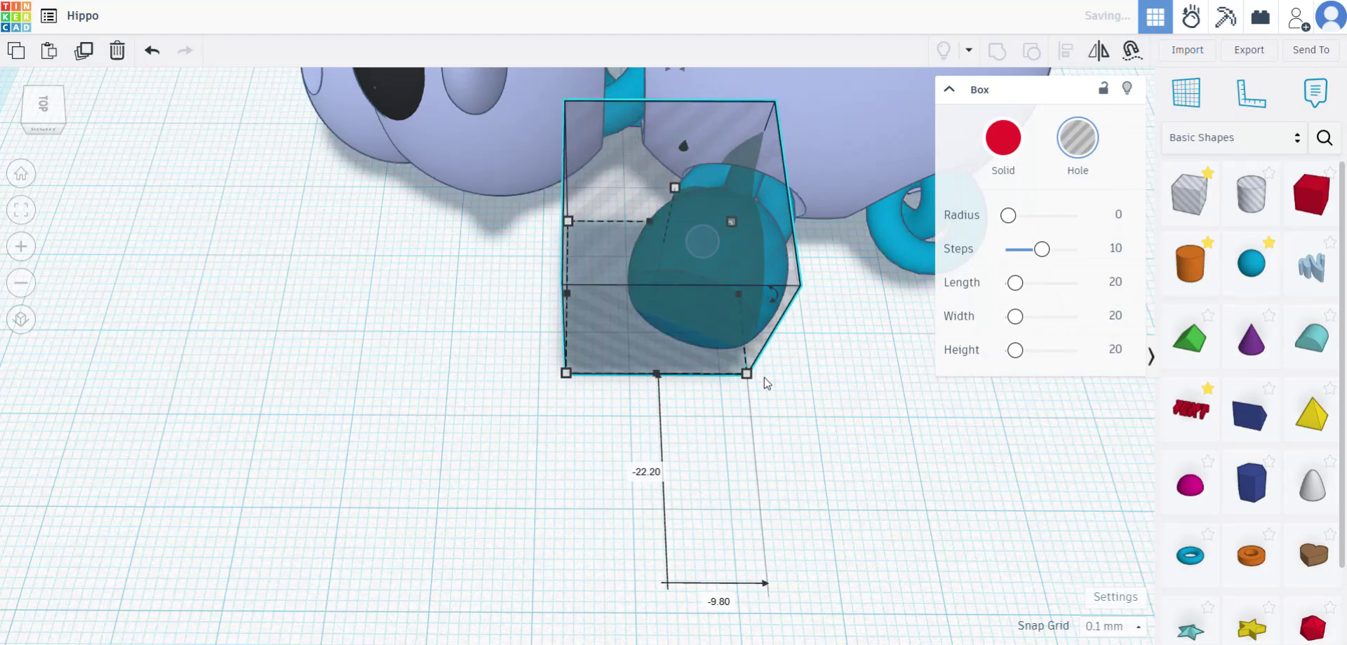
{"action": "left_click_drag", "start_coordinate": [749, 374], "coordinate": [851, 428]}
{"action": "right_click_drag", "start_coordinate": [887, 527], "coordinate": [594, 219]}
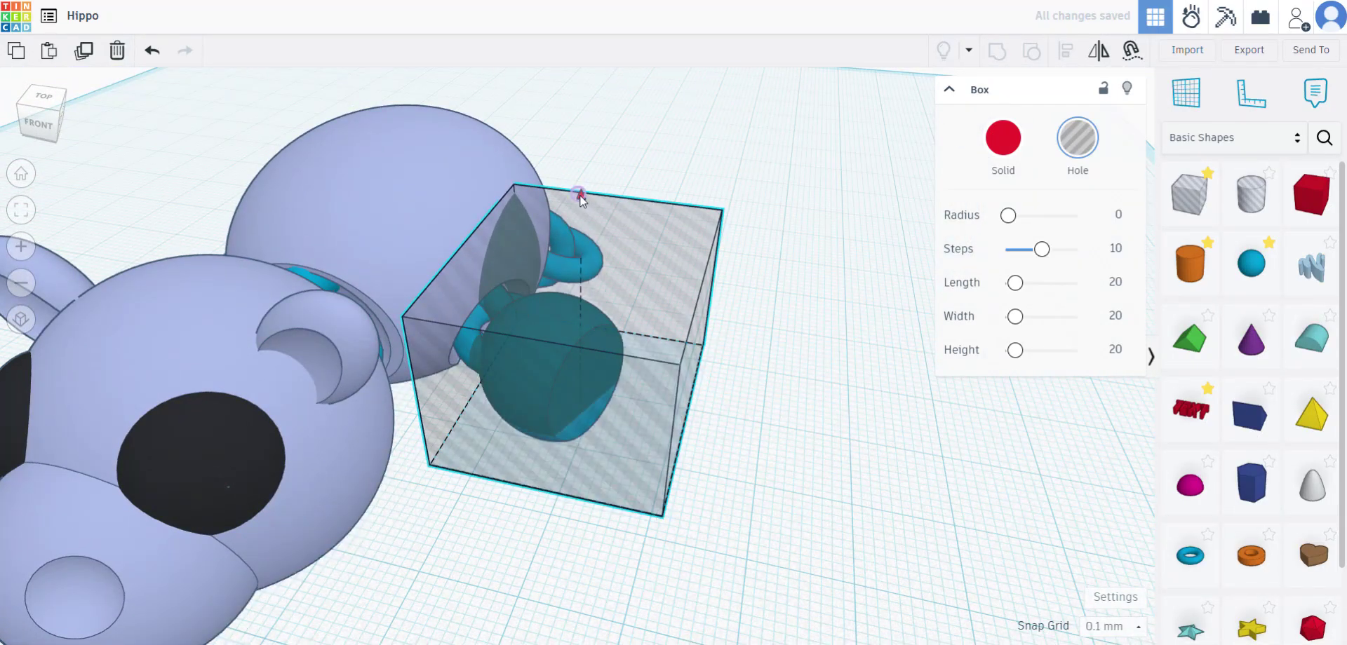
{"action": "left_click_drag", "start_coordinate": [580, 196], "coordinate": [578, 209]}
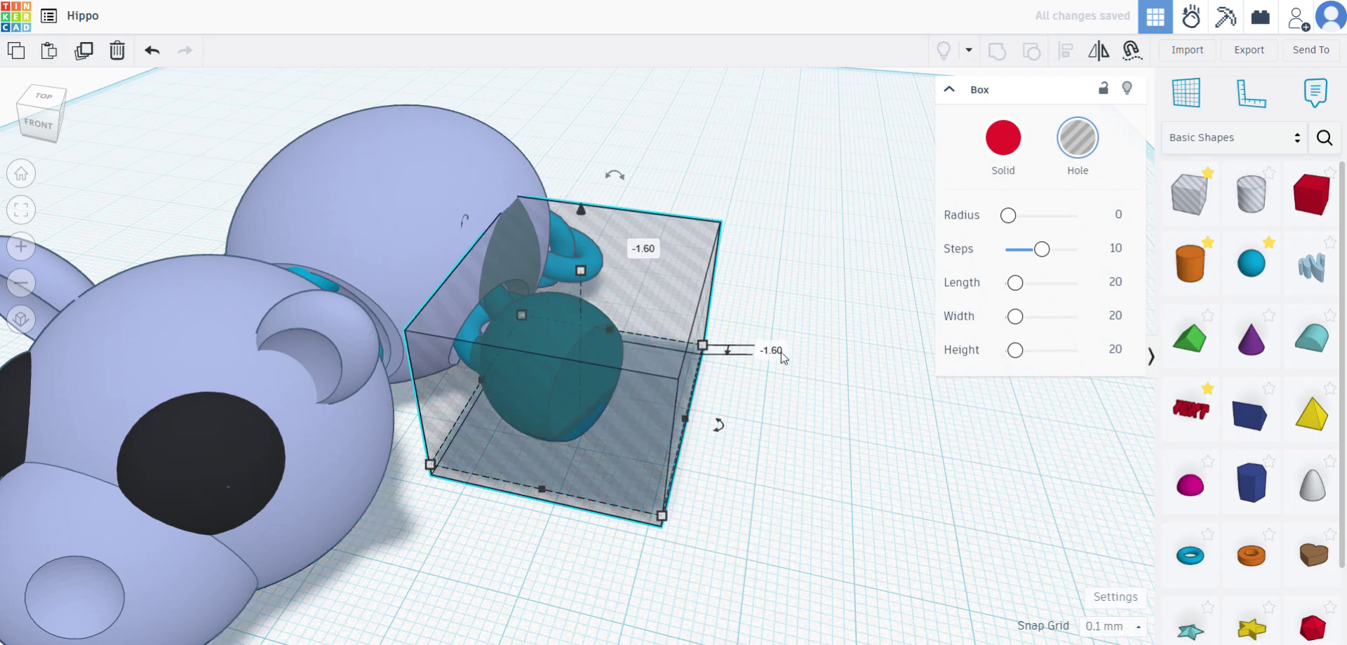
{"action": "type", "text": "-20"}
{"action": "key", "text": "Return"}
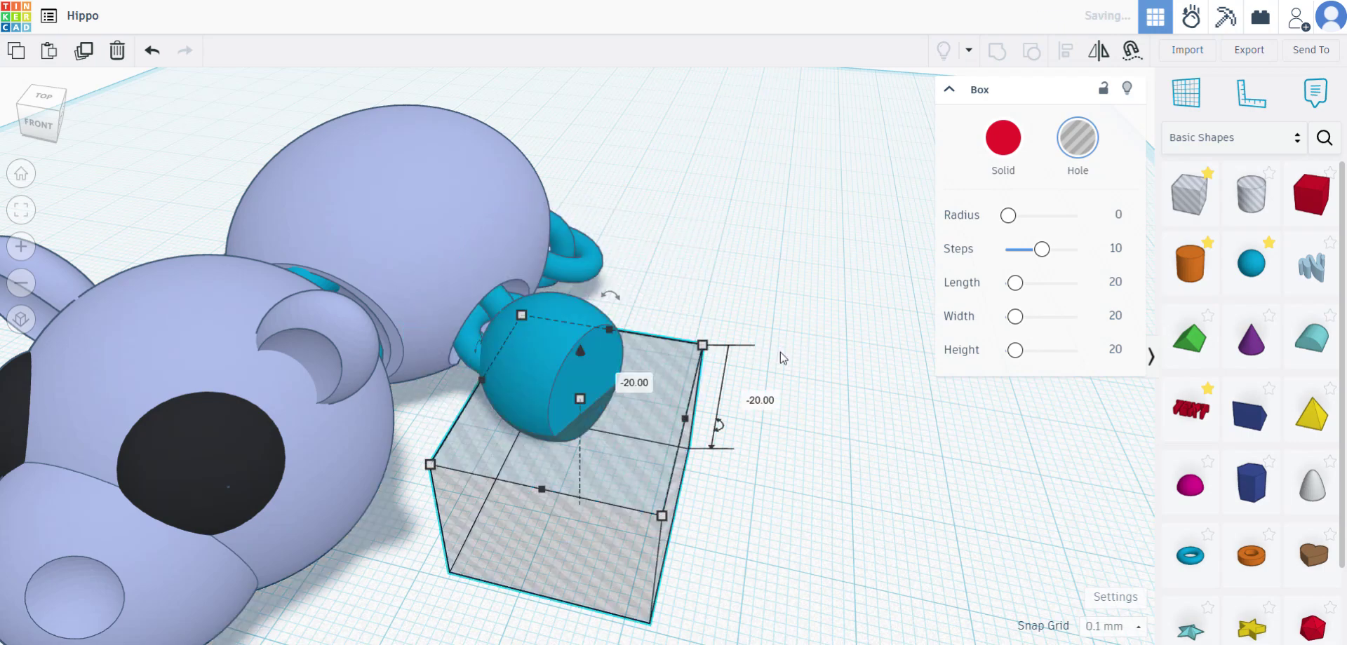
- Group the front leg with the box hole to cut the leg's underside flat
{"action": "left_click", "coordinate": [791, 499]}
{"action": "right_click_drag", "start_coordinate": [791, 500], "coordinate": [602, 411]}
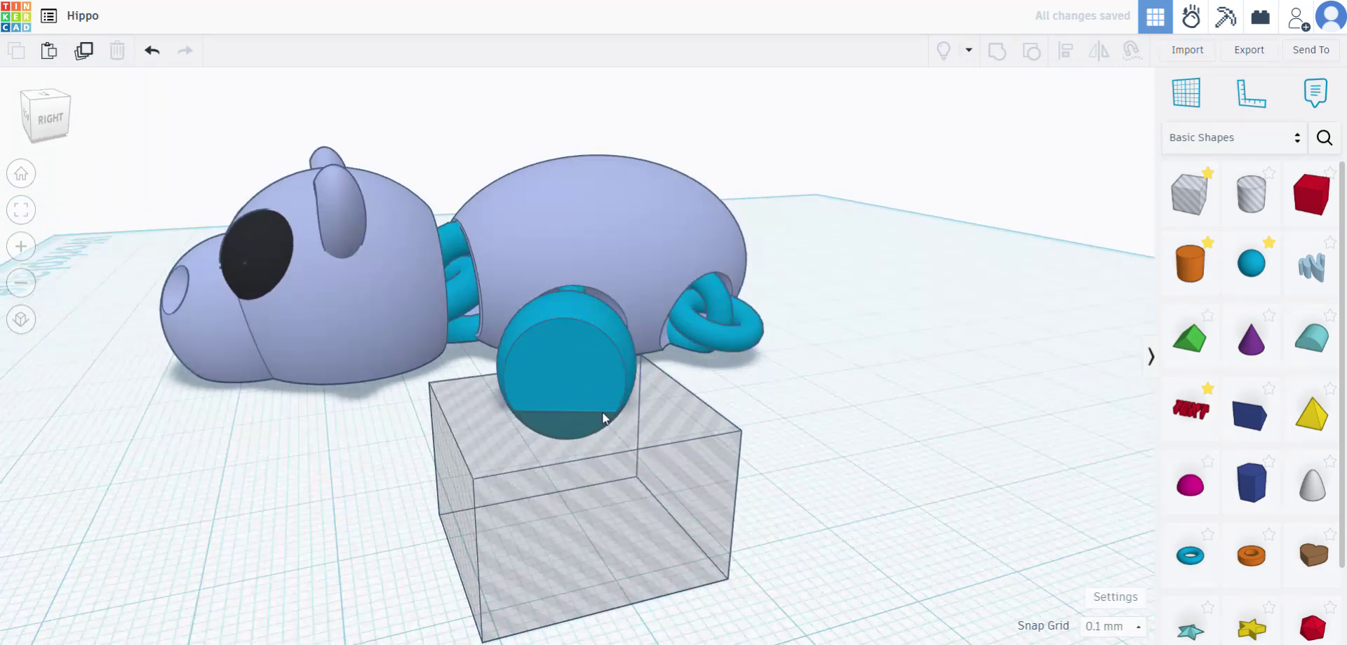
{"action": "left_click", "coordinate": [602, 411]}
{"action": "left_click", "coordinate": [631, 476], "text": "shift"}
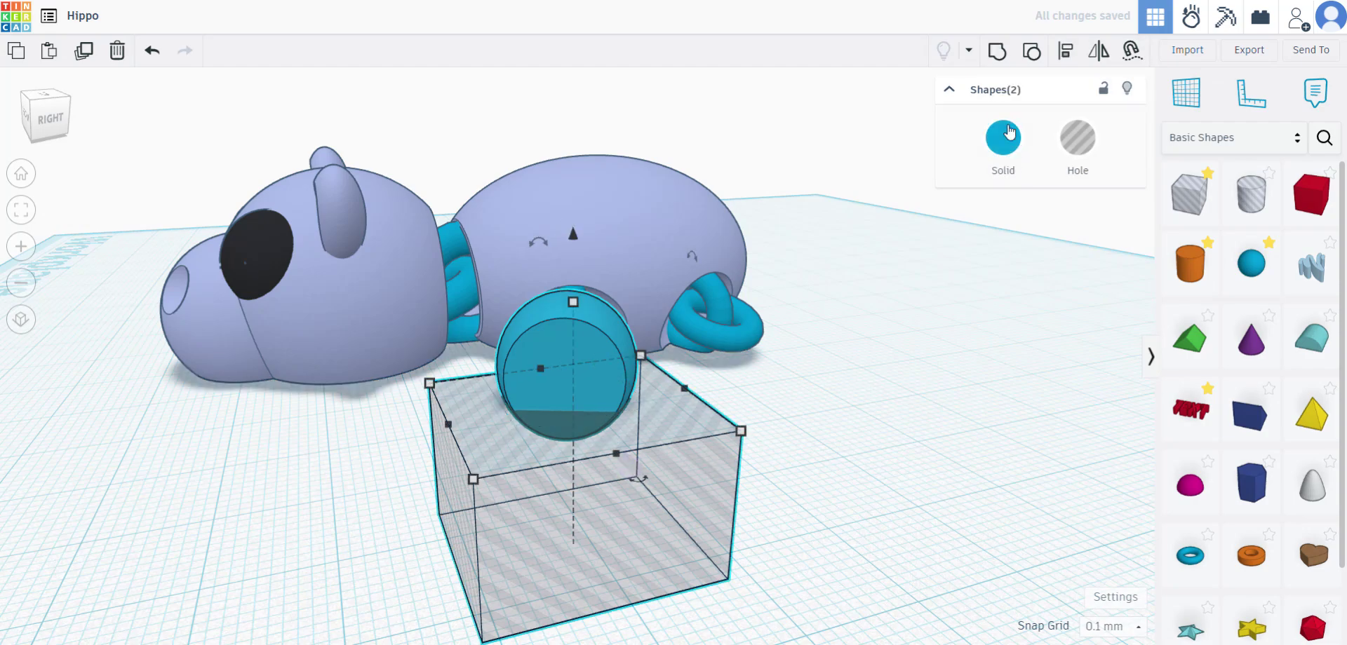
{"action": "left_click", "coordinate": [998, 61]}
{"action": "left_click", "coordinate": [929, 489]}
- Add a sphere hole with 24 steps beside the front leg and scale it uniformly to about 15.6 mm
{"action": "right_click_drag", "start_coordinate": [838, 520], "coordinate": [704, 344]}
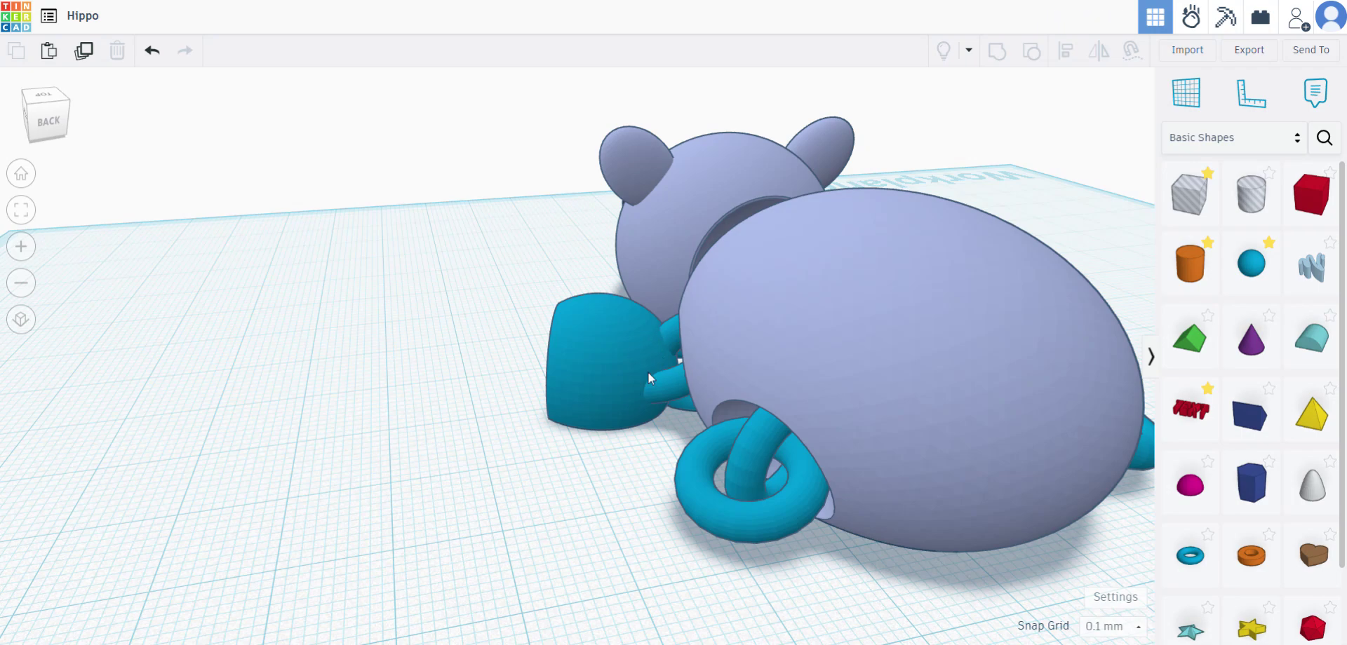
{"action": "right_click_drag", "start_coordinate": [657, 421], "coordinate": [595, 528]}
{"action": "left_click_drag", "start_coordinate": [1251, 263], "coordinate": [449, 408]}
{"action": "left_click_drag", "start_coordinate": [1056, 223], "coordinate": [1080, 215]}
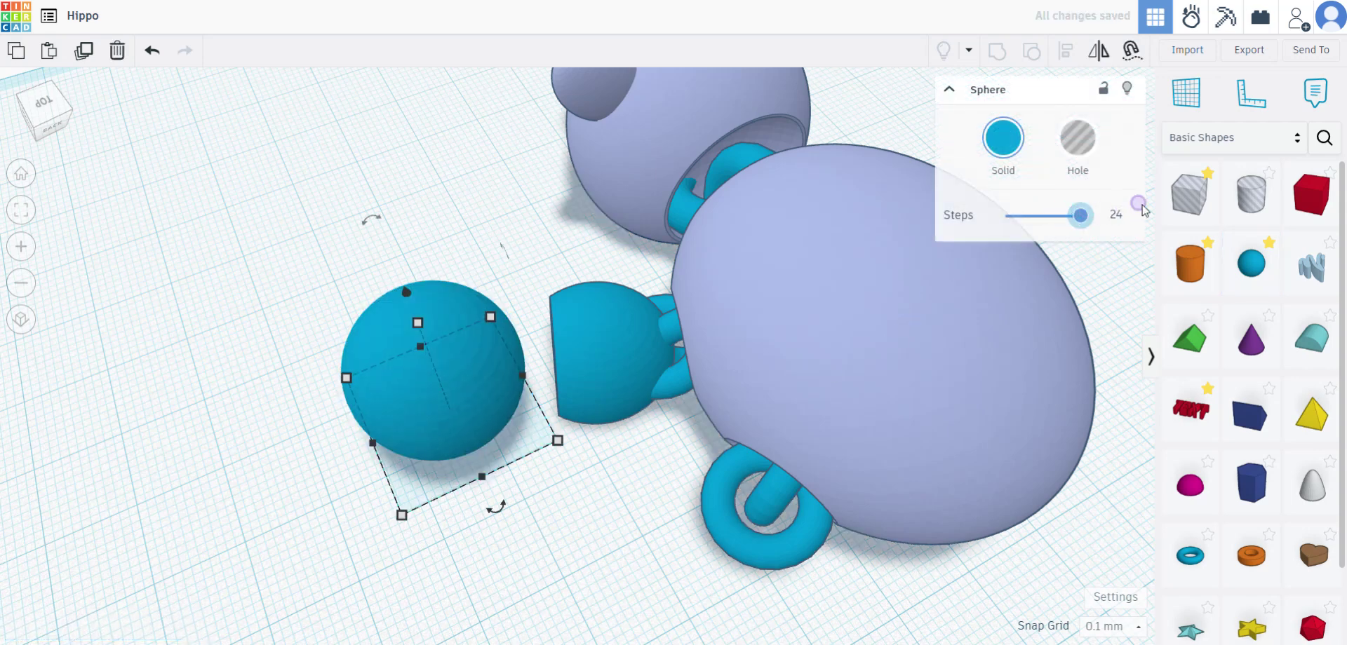
{"action": "left_click", "coordinate": [1080, 151]}
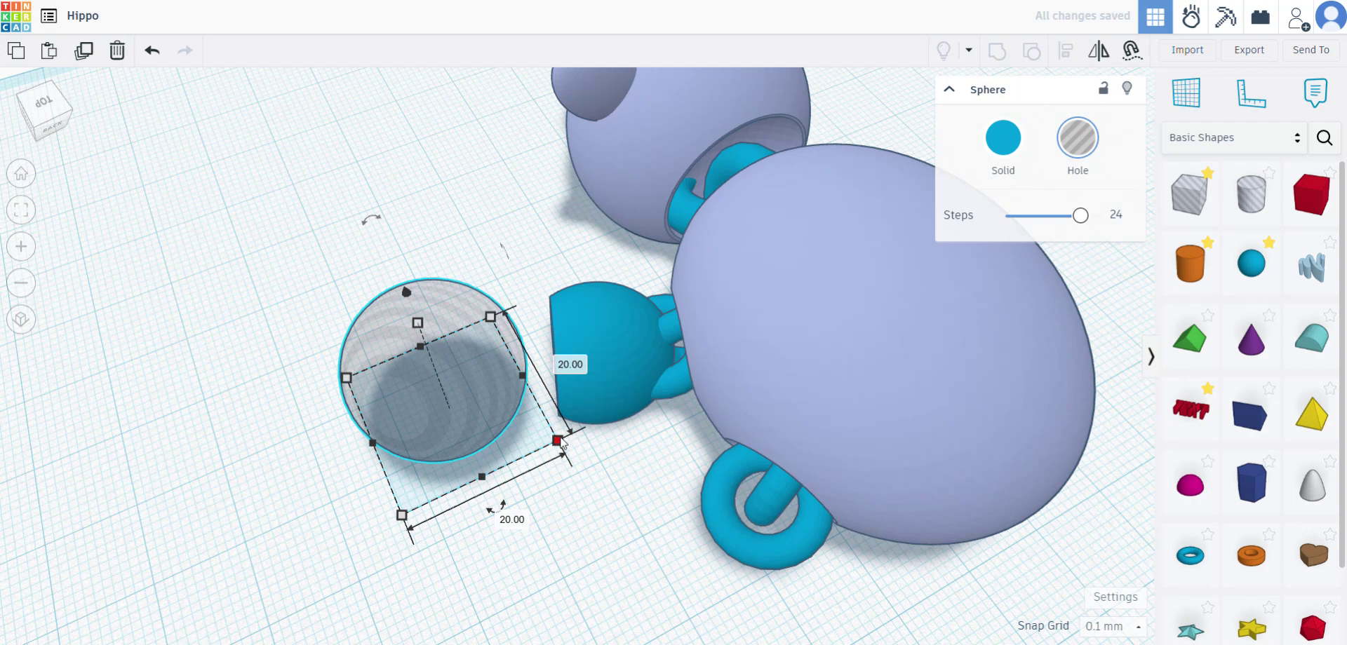
{"action": "left_click_drag", "start_coordinate": [563, 443], "coordinate": [510, 427]}
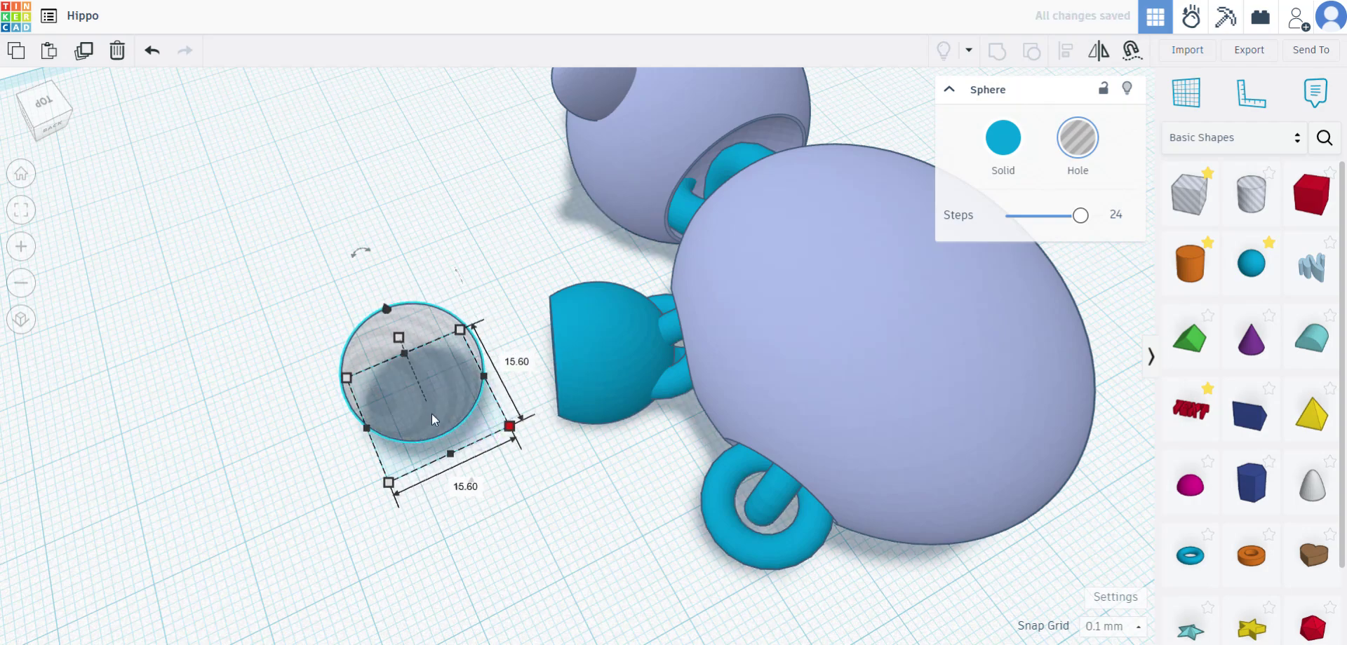
- Move the sphere hole over the ring joint between the front leg and the body, and adjust its height
{"action": "right_click_drag", "start_coordinate": [451, 440], "coordinate": [390, 392]}
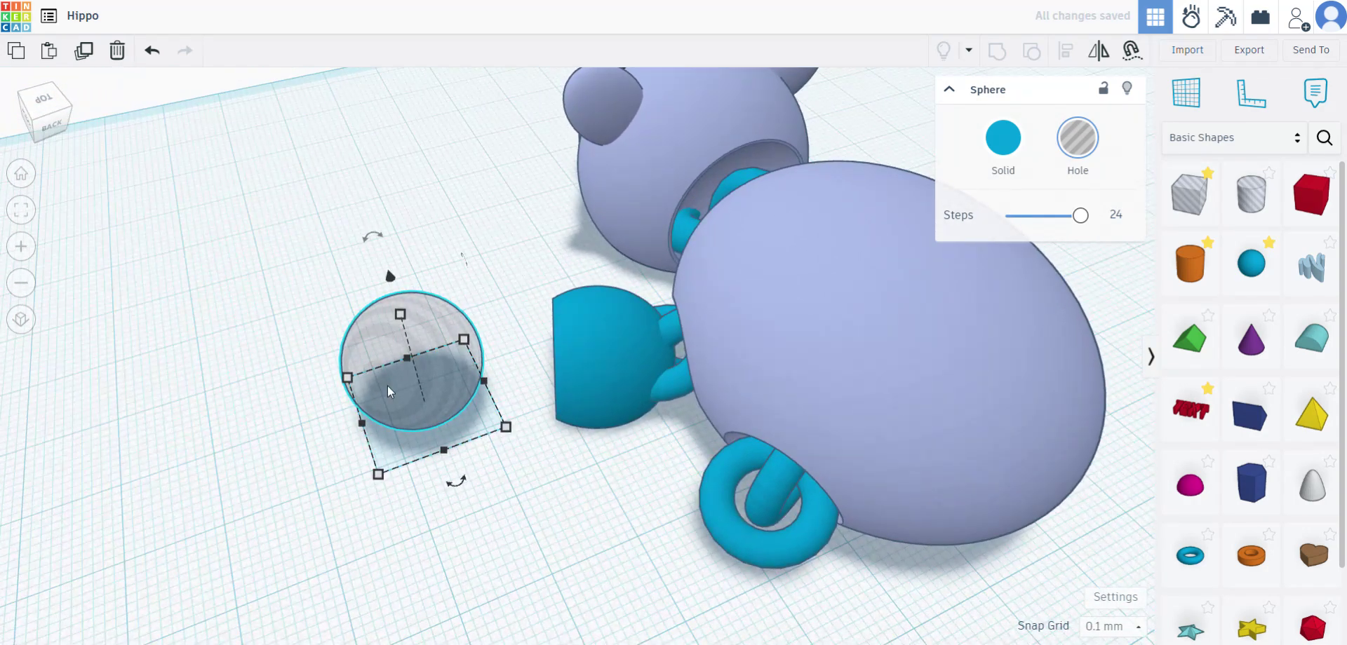
{"action": "left_click_drag", "start_coordinate": [389, 391], "coordinate": [693, 366]}
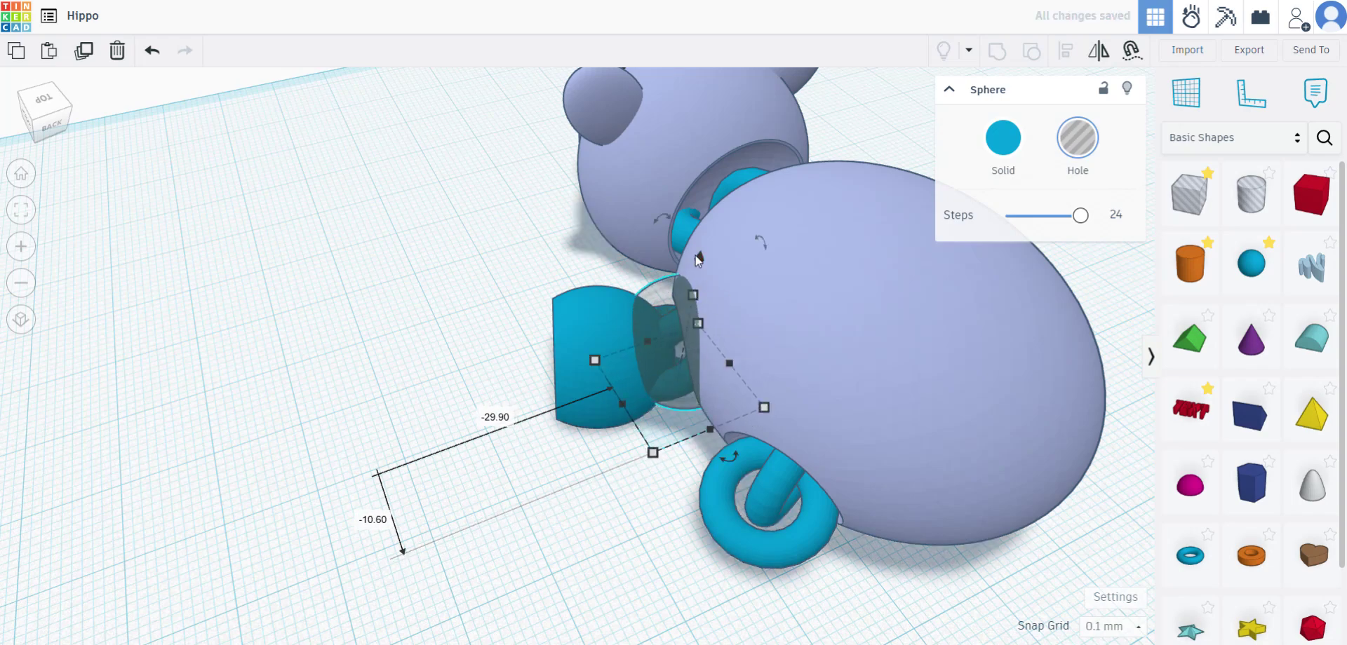
{"action": "left_click_drag", "start_coordinate": [699, 259], "coordinate": [701, 266]}
{"action": "right_click_drag", "start_coordinate": [617, 601], "coordinate": [1019, 642]}
{"action": "right_click_drag", "start_coordinate": [686, 355], "coordinate": [635, 362]}
{"action": "middle_click_drag", "start_coordinate": [725, 323], "coordinate": [911, 363]}
{"action": "scroll", "coordinate": [659, 414], "scroll_direction": "up", "scroll_amount": 4}
{"action": "right_click_drag", "start_coordinate": [910, 364], "coordinate": [772, 340]}
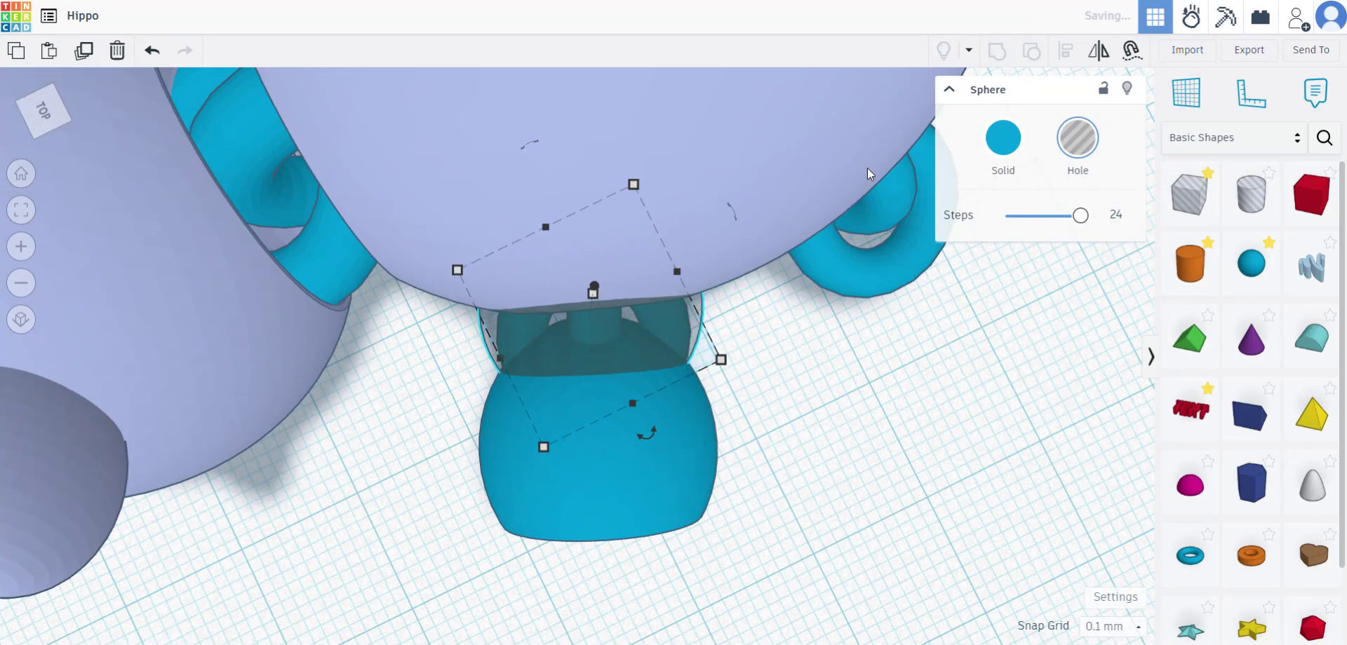
- Make the joint sphere solid light pink and turn the front leg into a hole to expose their overlap
{"action": "left_click", "coordinate": [1000, 143]}
{"action": "left_click", "coordinate": [1072, 260]}
{"action": "left_click", "coordinate": [713, 517]}
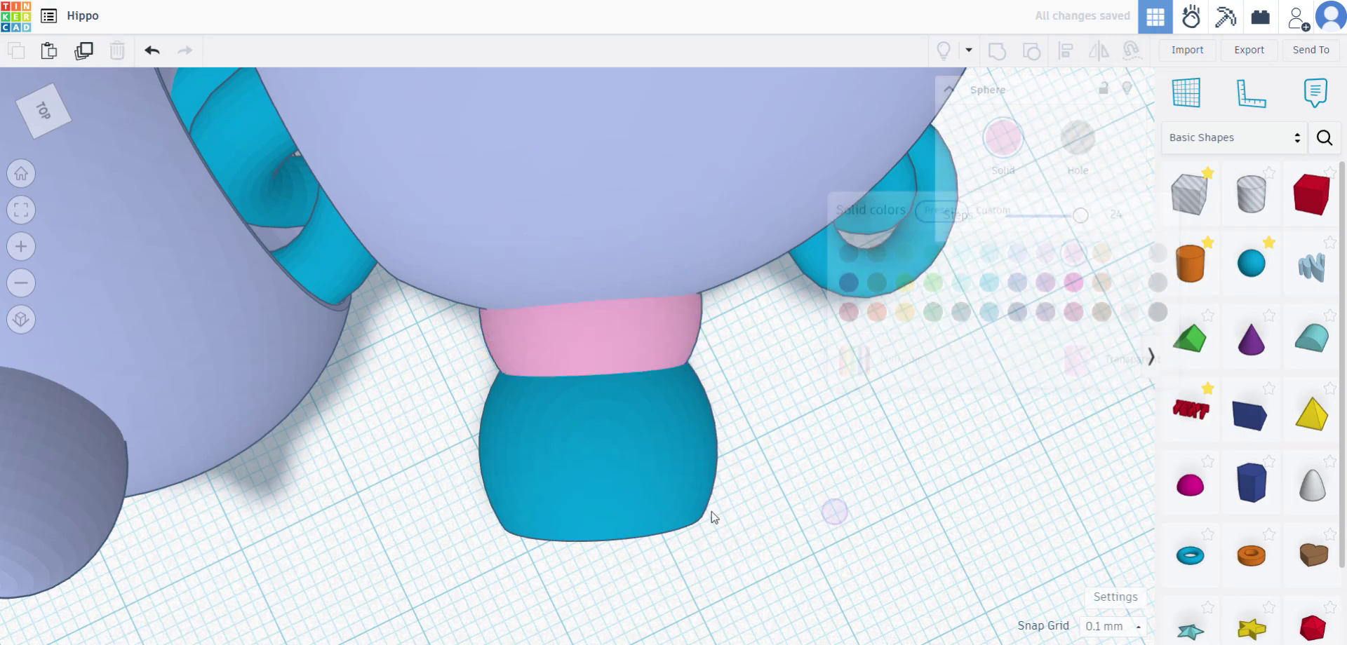
{"action": "left_click", "coordinate": [567, 491]}
{"action": "right_click_drag", "start_coordinate": [887, 495], "coordinate": [779, 378]}
{"action": "left_click", "coordinate": [1069, 141]}
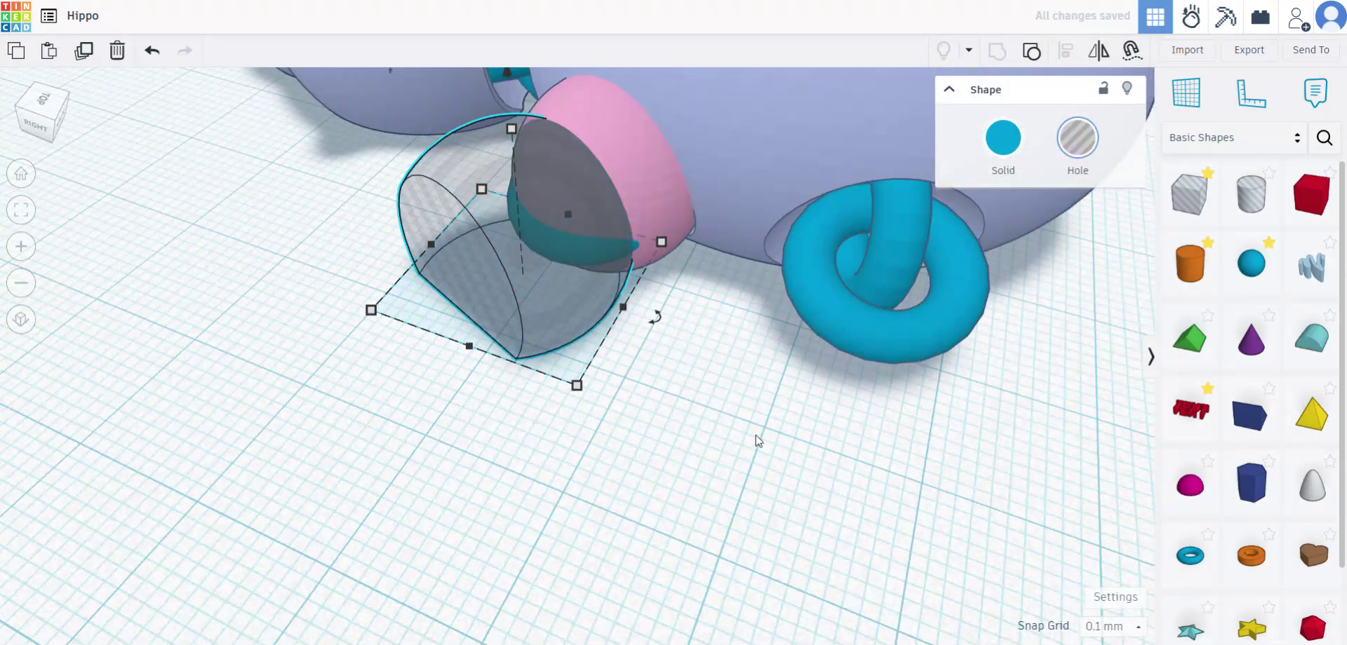
{"action": "left_click", "coordinate": [756, 439]}
- Nudge the pink sphere toward the body while checking the ring inside the leg, and make the leg solid again
{"action": "right_click_drag", "start_coordinate": [723, 452], "coordinate": [589, 383]}
{"action": "right_click_drag", "start_coordinate": [523, 355], "coordinate": [598, 477]}
{"action": "left_click", "coordinate": [658, 282]}
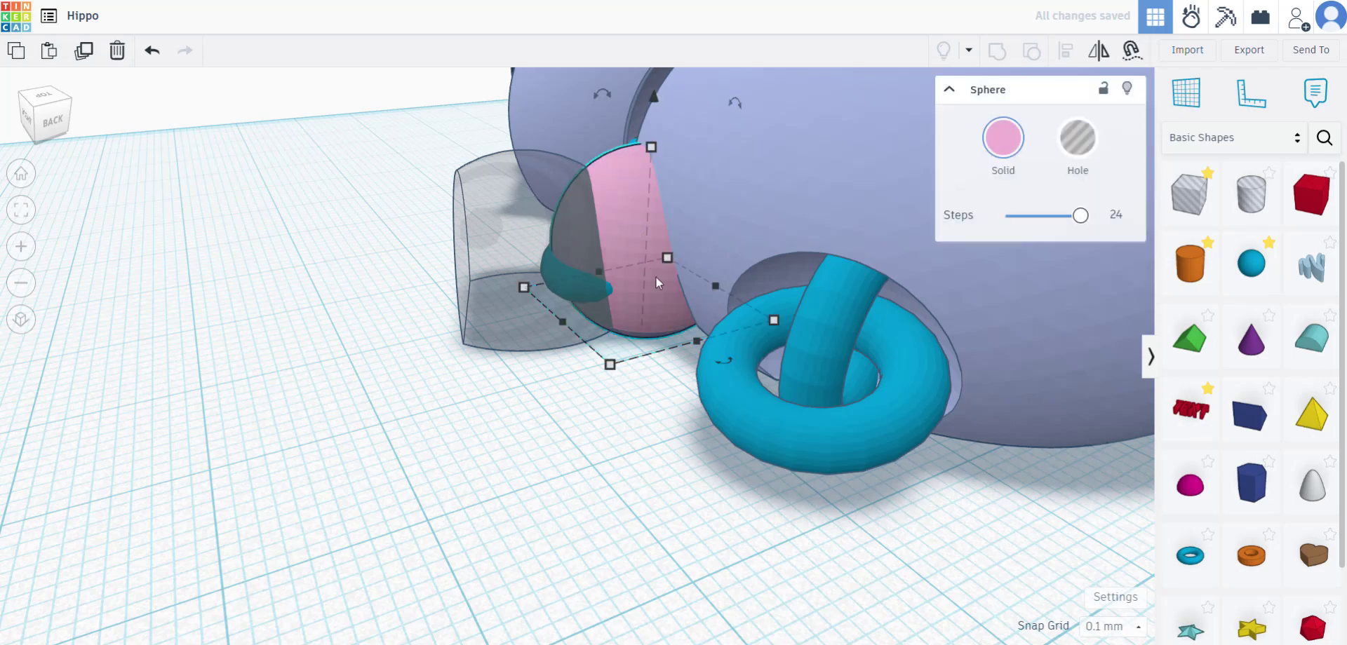
{"action": "right_click_drag", "start_coordinate": [633, 254], "coordinate": [904, 509]}
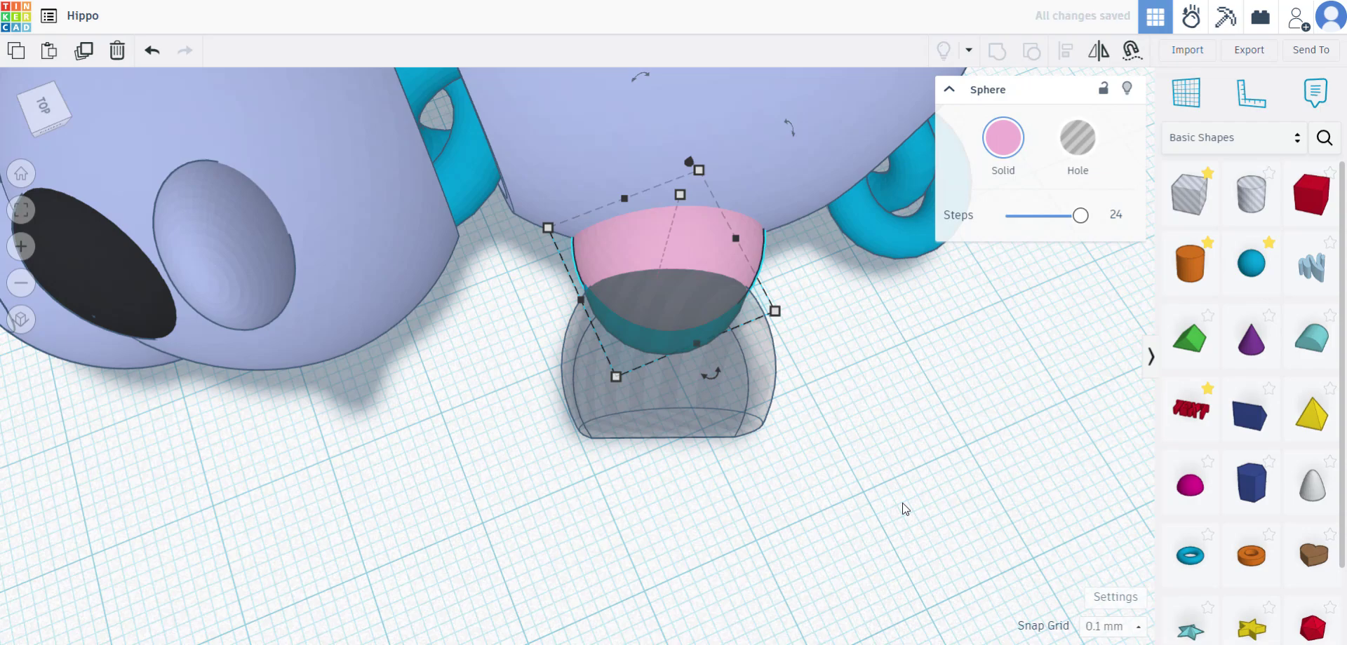
{"action": "right_click_drag", "start_coordinate": [904, 510], "coordinate": [867, 461]}
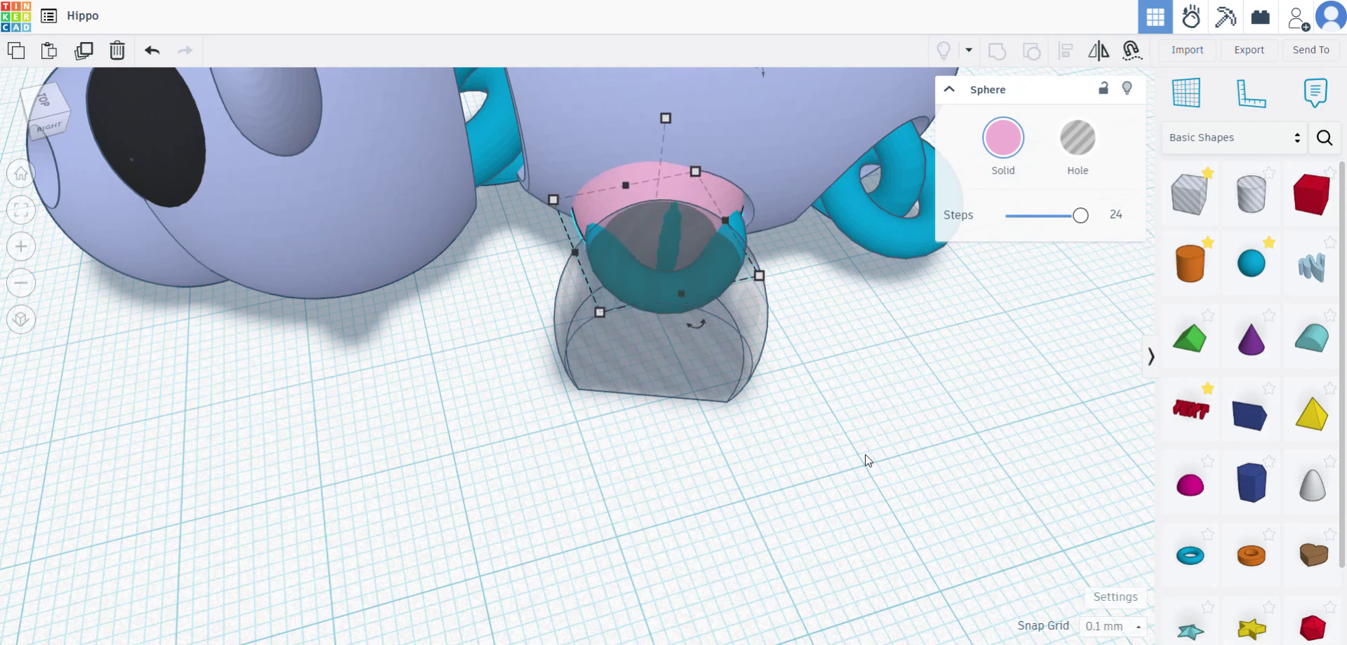
{"action": "right_click_drag", "start_coordinate": [867, 461], "coordinate": [904, 430]}
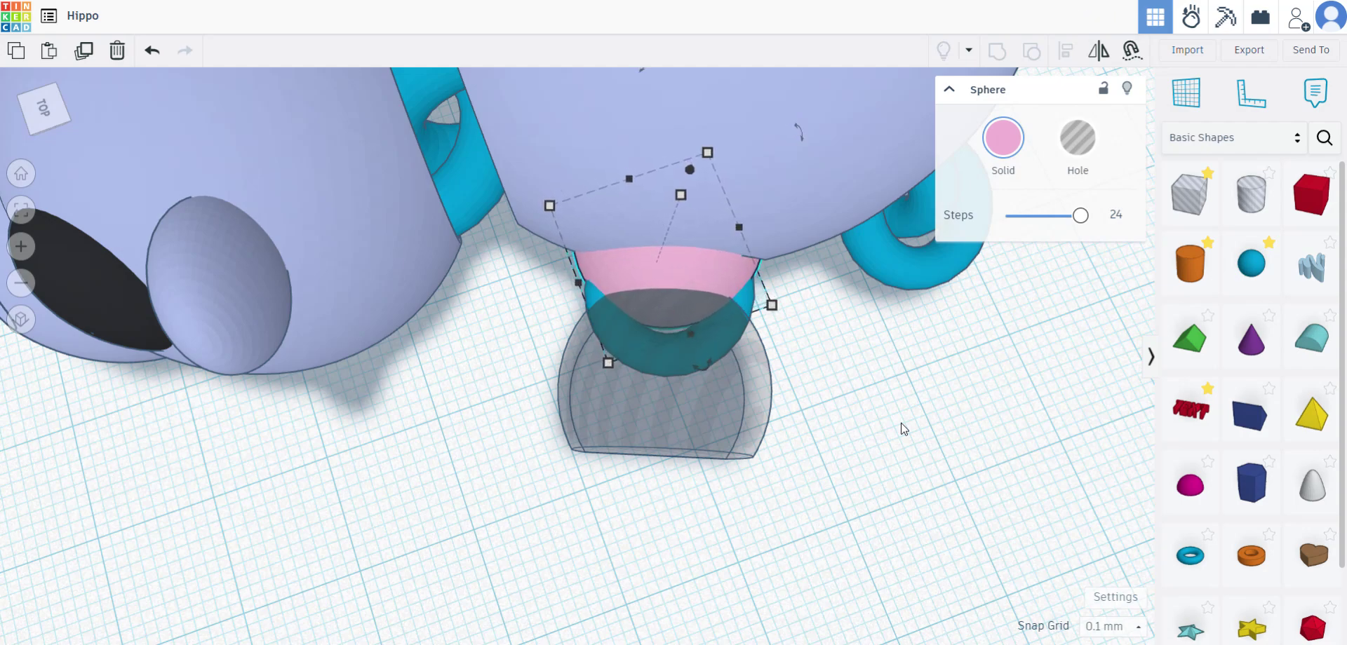
{"action": "right_click_drag", "start_coordinate": [905, 440], "coordinate": [688, 529]}
{"action": "left_click", "coordinate": [553, 344]}
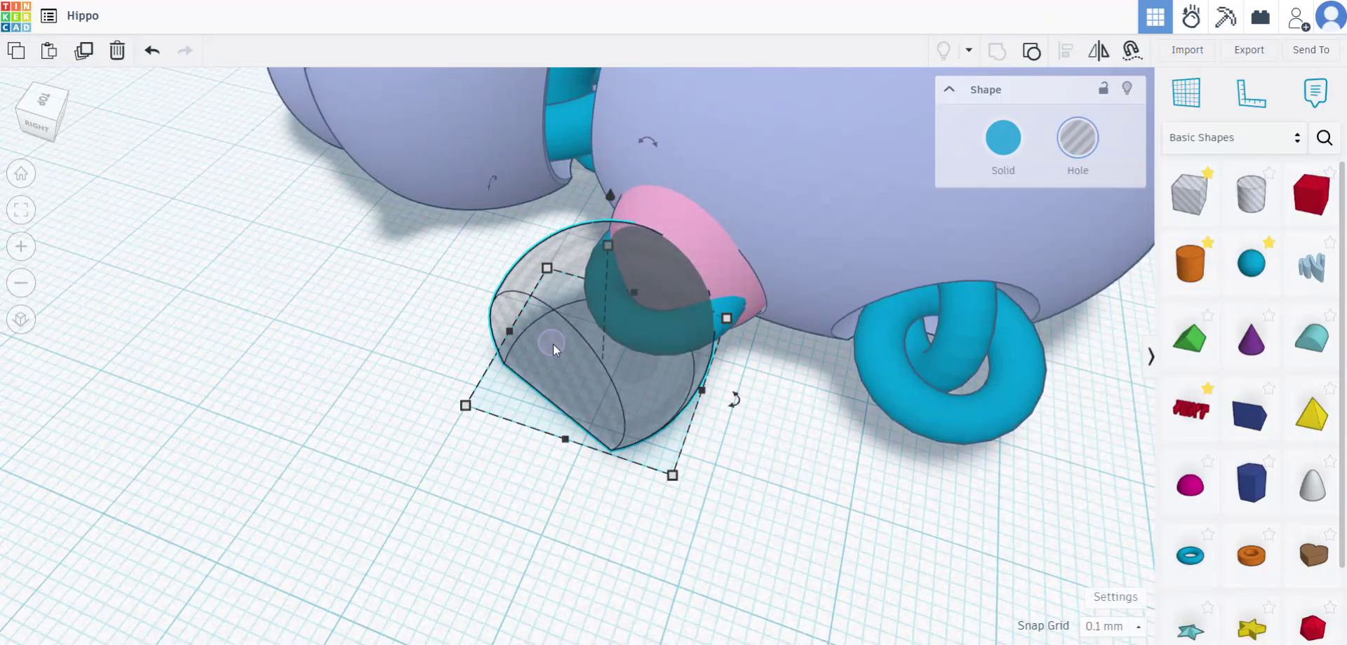
{"action": "left_click", "coordinate": [1003, 138]}
- Turn the pink sphere into a hole and group it with the front leg to carve the joint recess
{"action": "right_click_drag", "start_coordinate": [815, 556], "coordinate": [655, 269]}
{"action": "left_click", "coordinate": [655, 270]}
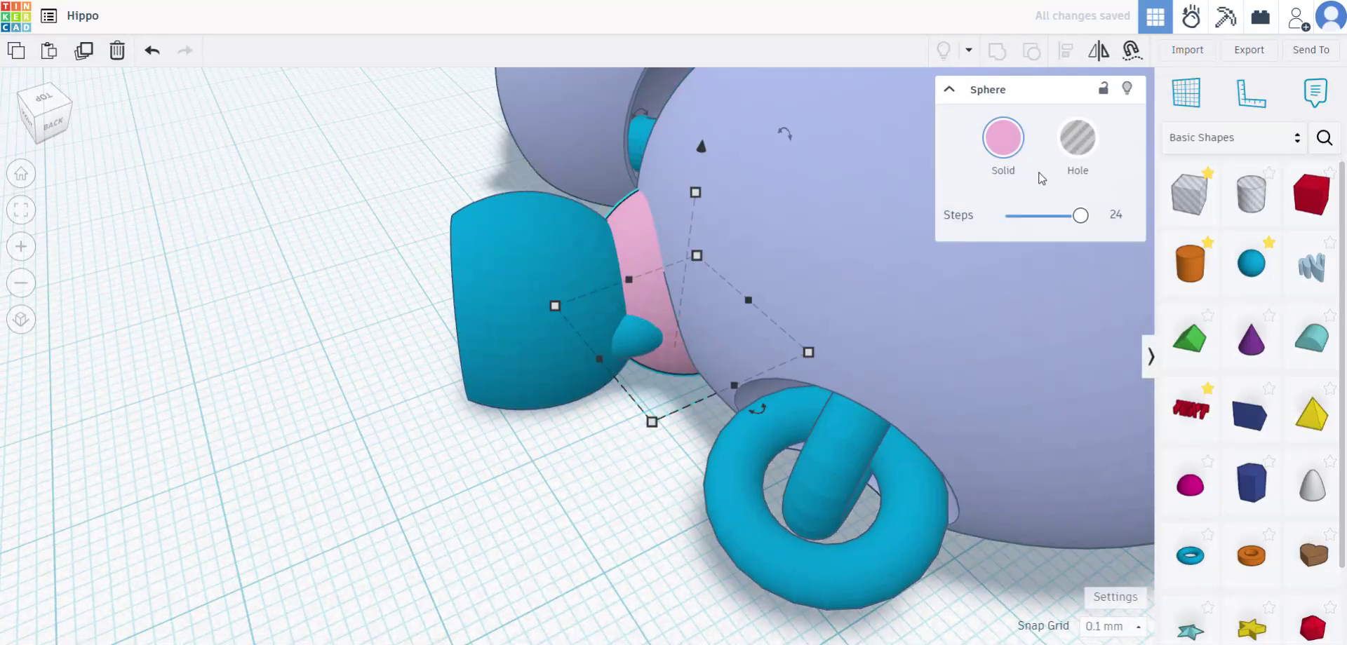
{"action": "left_click", "coordinate": [519, 232], "text": "shift"}
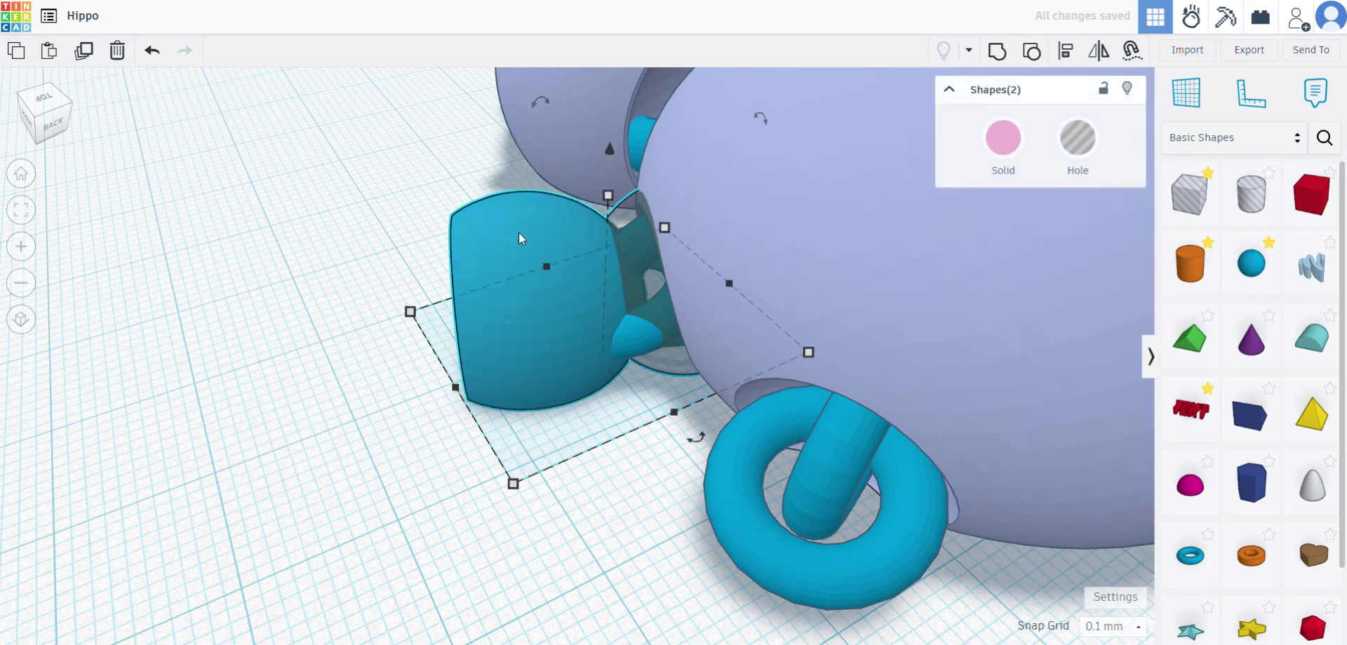
{"action": "left_click", "coordinate": [1000, 52]}
{"action": "left_click", "coordinate": [301, 301]}
- Turn the carved front leg into a hole and examine from several sides how the ring is embedded in it
{"action": "right_click_drag", "start_coordinate": [617, 412], "coordinate": [490, 285]}
{"action": "left_click", "coordinate": [491, 286]}
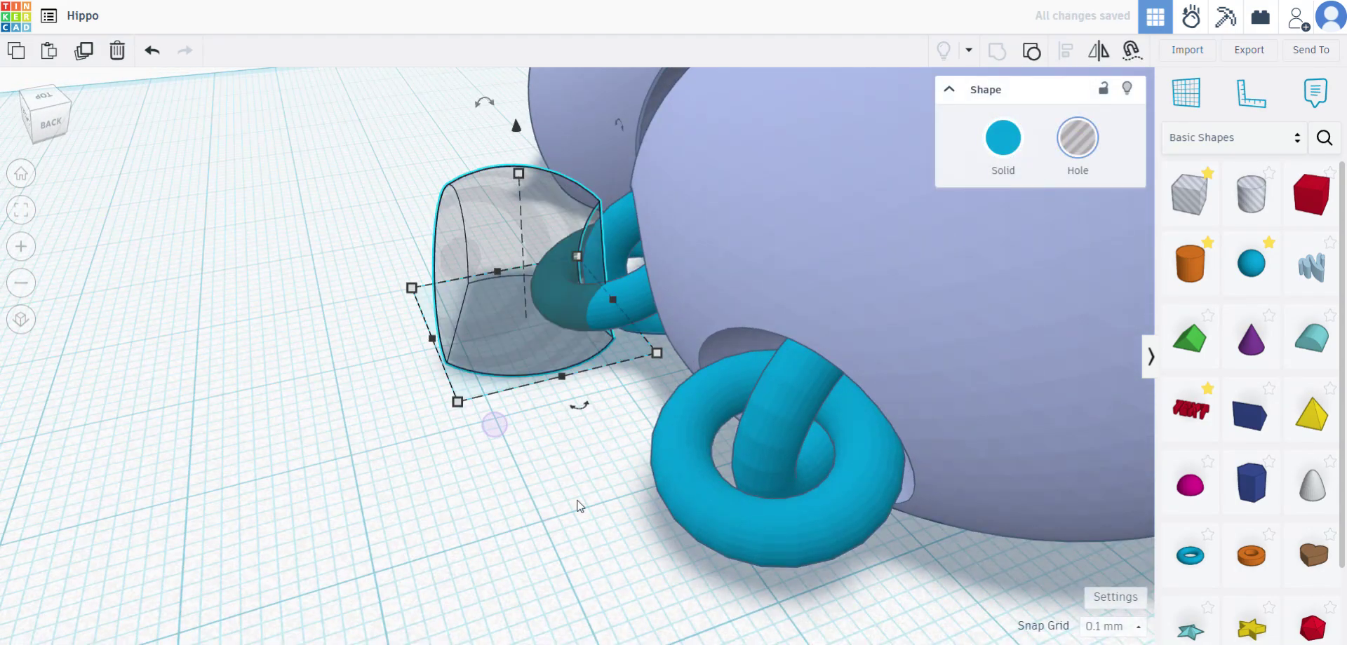
{"action": "right_click_drag", "start_coordinate": [577, 501], "coordinate": [710, 521]}
{"action": "left_click", "coordinate": [679, 458]}
{"action": "right_click_drag", "start_coordinate": [679, 458], "coordinate": [430, 374]}
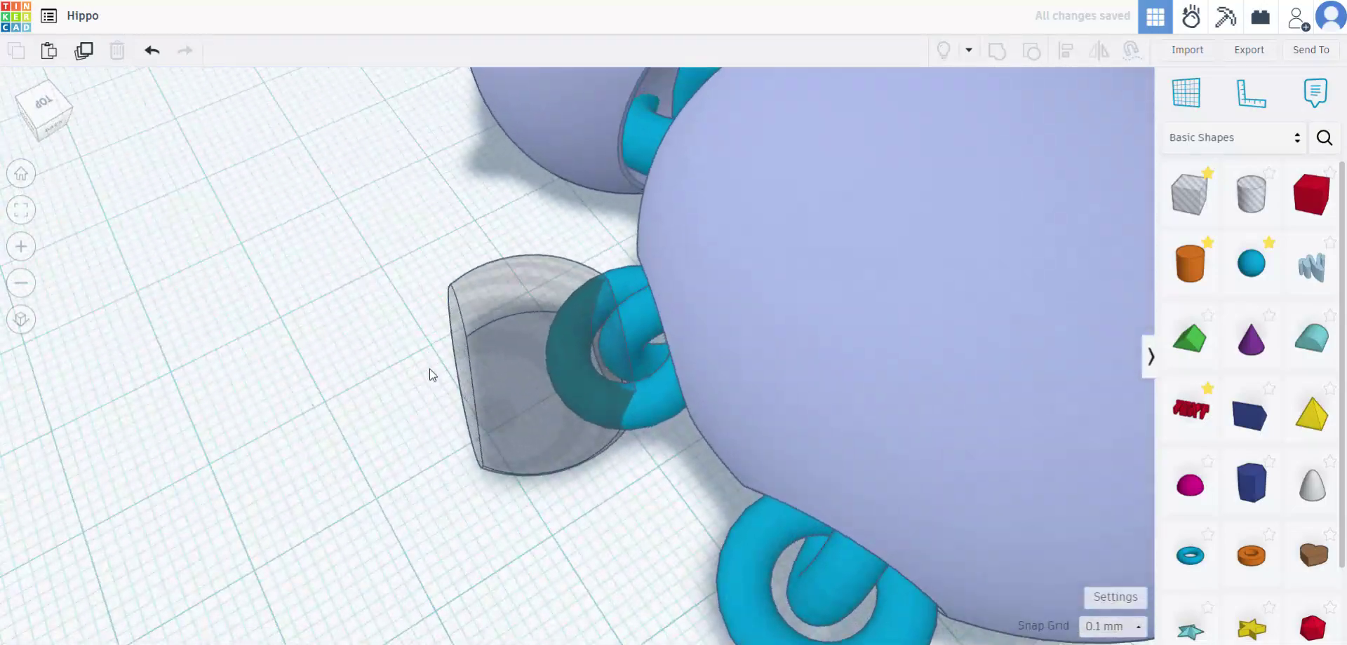
{"action": "scroll", "coordinate": [640, 340], "scroll_direction": "up", "scroll_amount": 5}
{"action": "right_click_drag", "start_coordinate": [549, 175], "coordinate": [511, 254]}
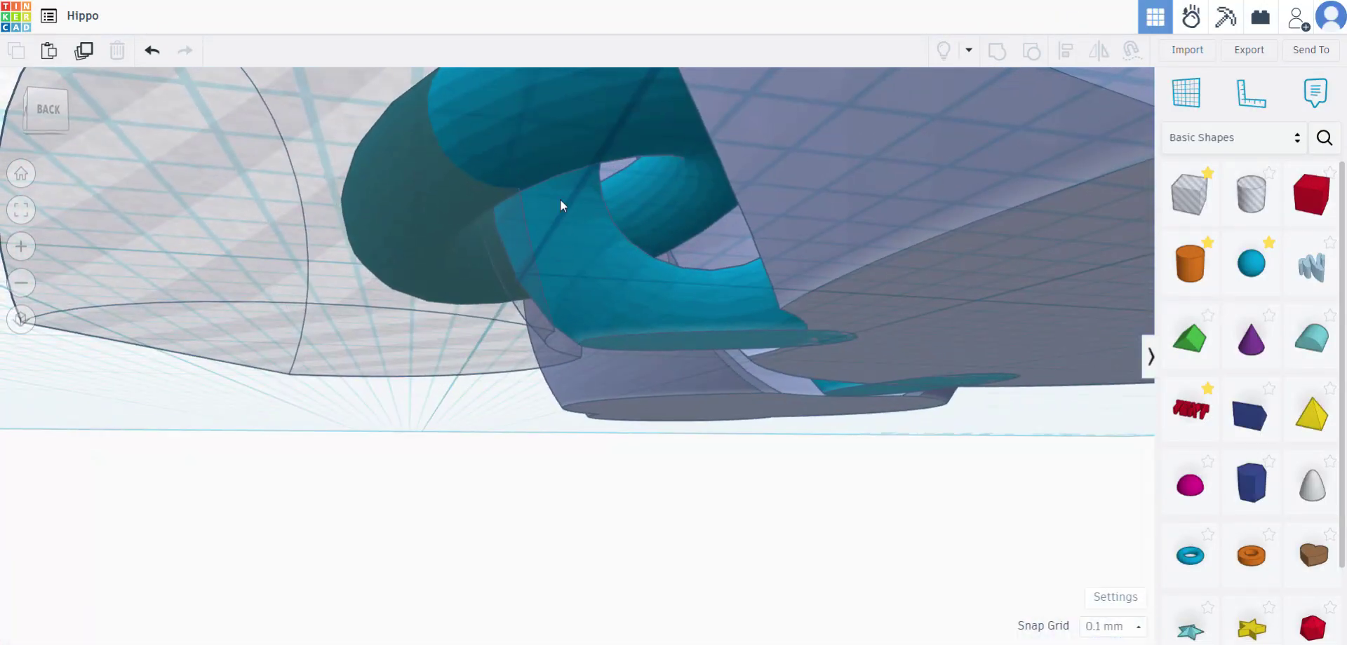
{"action": "right_click_drag", "start_coordinate": [560, 199], "coordinate": [790, 344]}
- Make the front leg solid again and color it the same light periwinkle as the body
{"action": "left_click", "coordinate": [336, 197]}
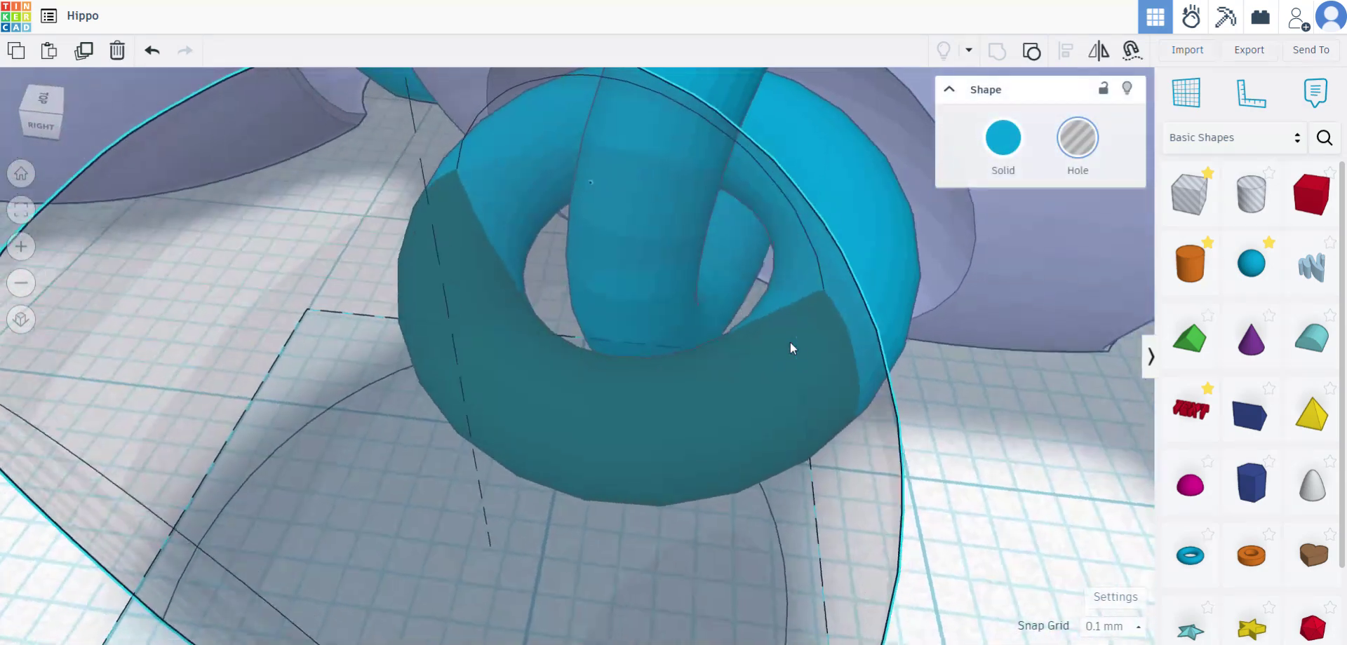
{"action": "scroll", "coordinate": [790, 342], "scroll_direction": "down", "scroll_amount": 5}
{"action": "left_click", "coordinate": [1002, 145]}
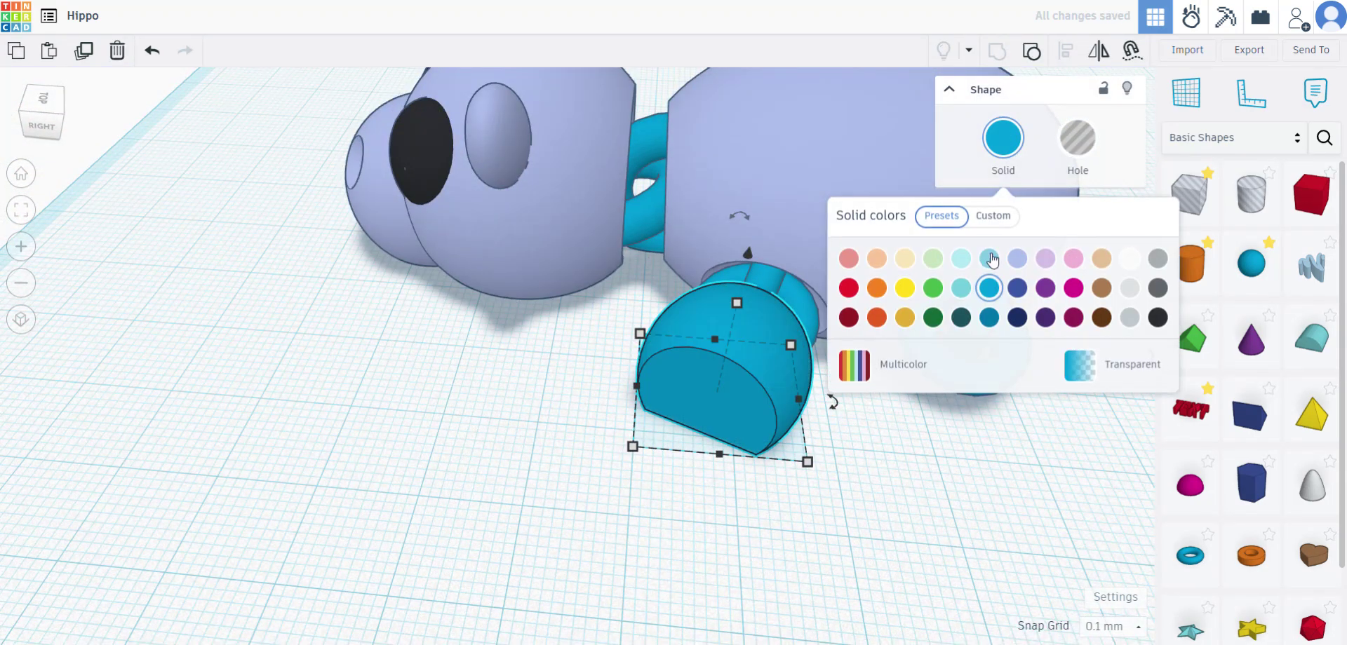
{"action": "left_click", "coordinate": [1018, 258]}
{"action": "left_click", "coordinate": [445, 541]}
- Duplicate the finished front leg and mirror the copy sideways
{"action": "right_click_drag", "start_coordinate": [445, 540], "coordinate": [774, 398]}
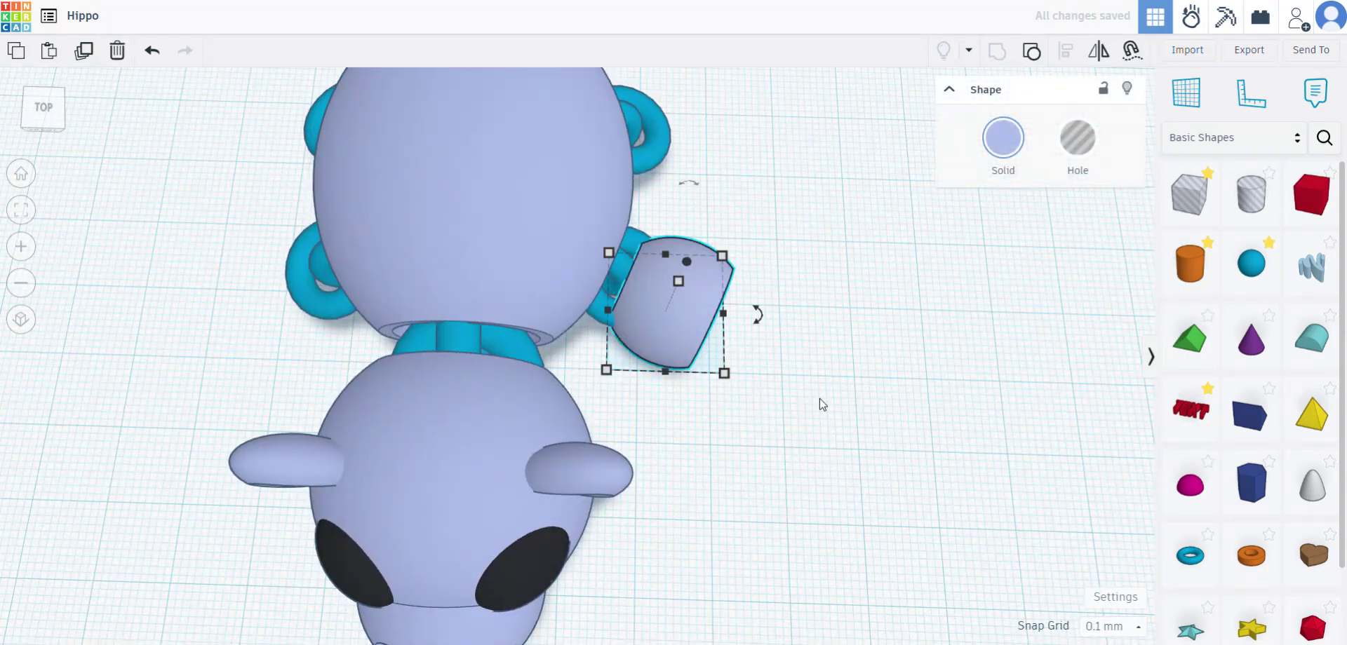
{"action": "right_click_drag", "start_coordinate": [853, 234], "coordinate": [876, 309]}
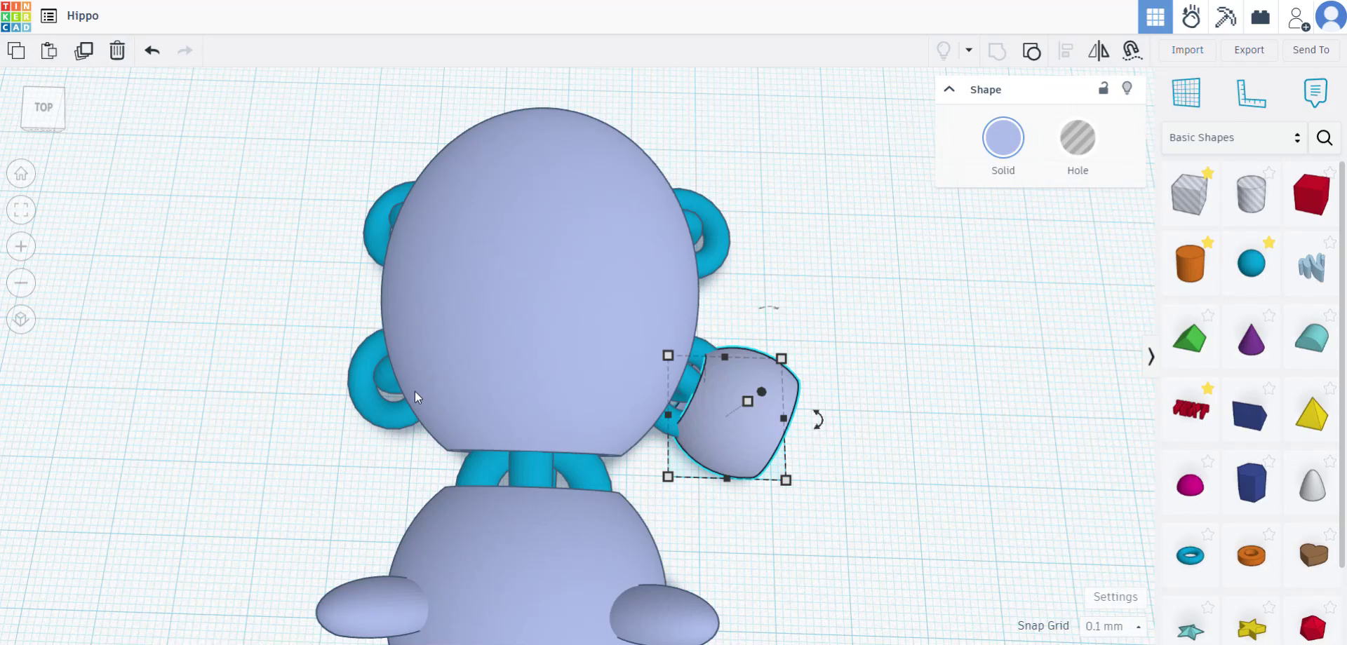
{"action": "right_click_drag", "start_coordinate": [958, 438], "coordinate": [760, 442]}
{"action": "left_click", "coordinate": [997, 484]}
{"action": "left_click", "coordinate": [759, 442]}
{"action": "right_click_drag", "start_coordinate": [933, 451], "coordinate": [907, 444]}
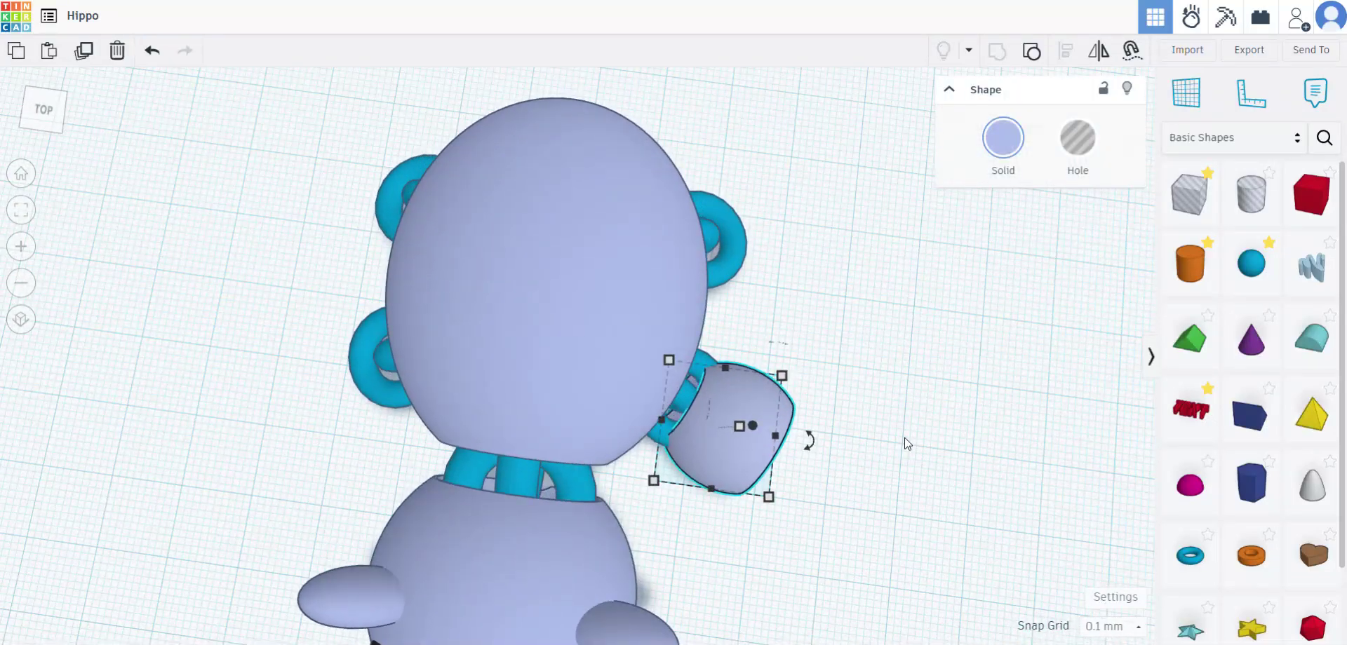
{"action": "key", "text": "ctrl+v"}
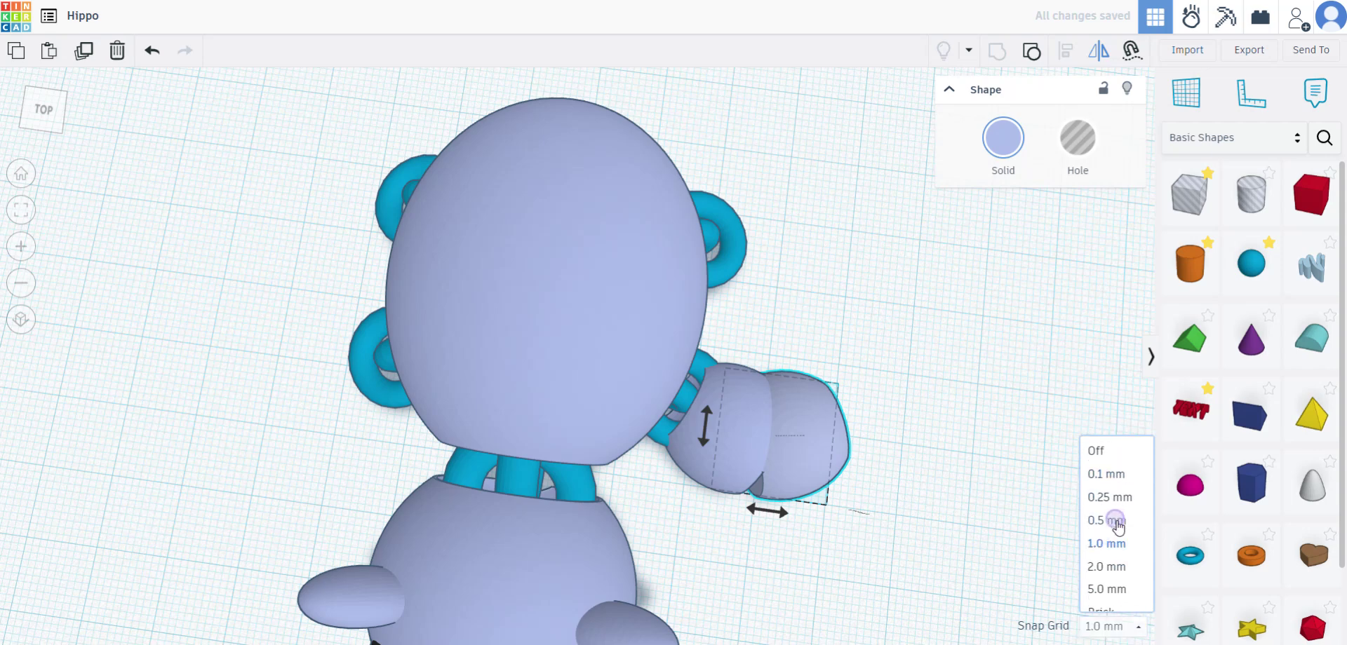
- Set the snap grid to 1.0 mm and move the mirrored leg onto the opposite front ring joint
{"action": "left_click", "coordinate": [1115, 521]}
{"action": "key", "text": "ctrl+d"}
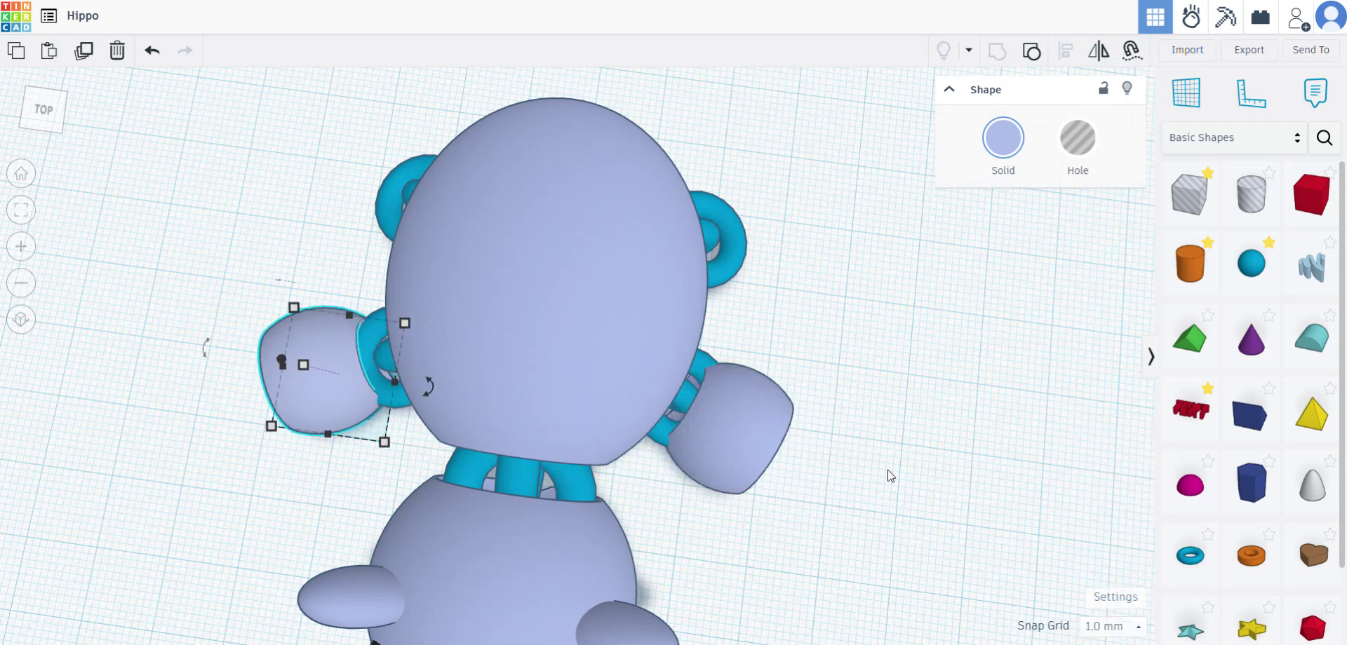
{"action": "key", "text": "Right"}
{"action": "middle_click_drag", "start_coordinate": [514, 458], "coordinate": [586, 434]}
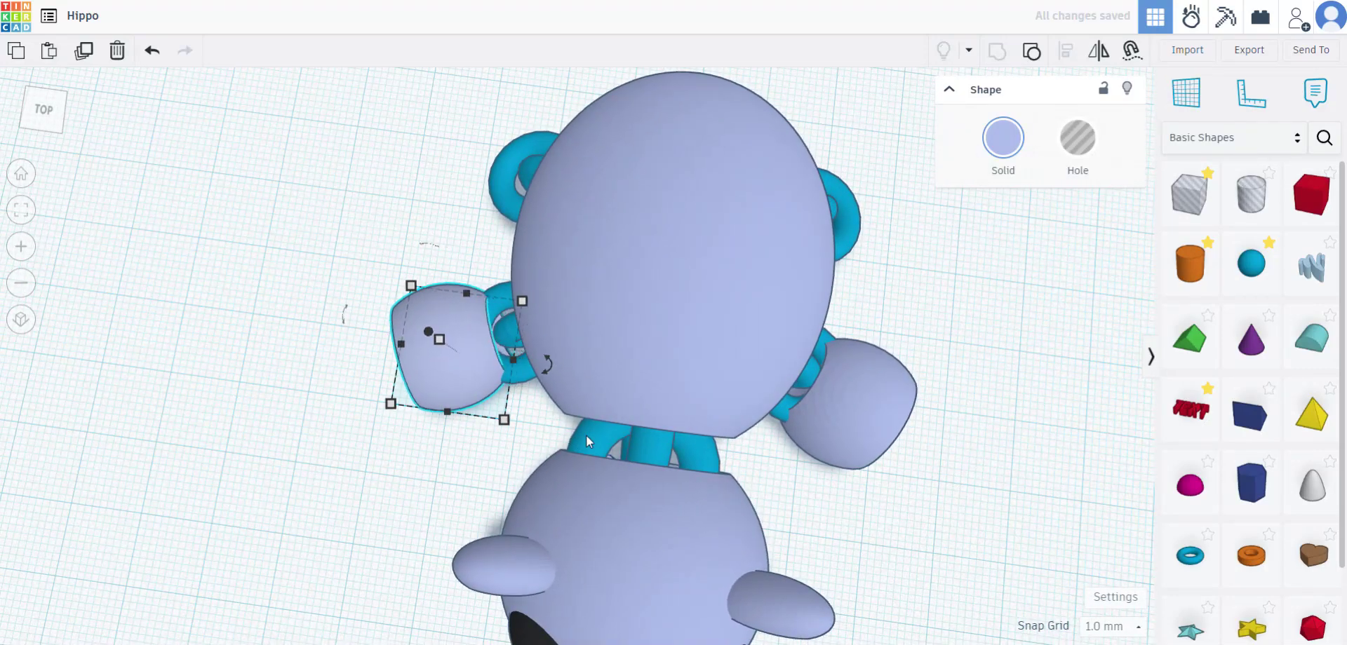
- Turn the mirrored leg into a hole to check its fit around the ring, and make it solid again
{"action": "left_click", "coordinate": [1074, 136]}
{"action": "scroll", "coordinate": [421, 421], "scroll_direction": "up", "scroll_amount": 3}
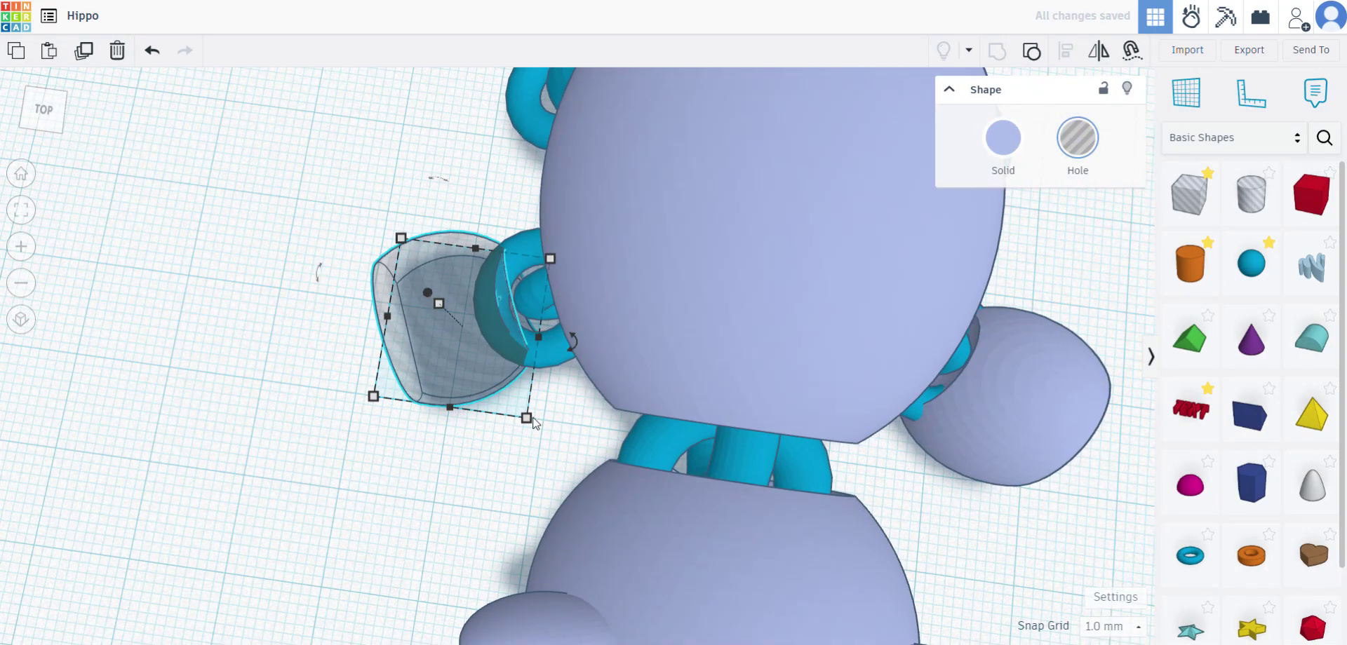
{"action": "right_click_drag", "start_coordinate": [567, 439], "coordinate": [949, 445]}
{"action": "left_click", "coordinate": [999, 139]}
{"action": "left_click", "coordinate": [879, 517]}
{"action": "left_click", "coordinate": [881, 295]}
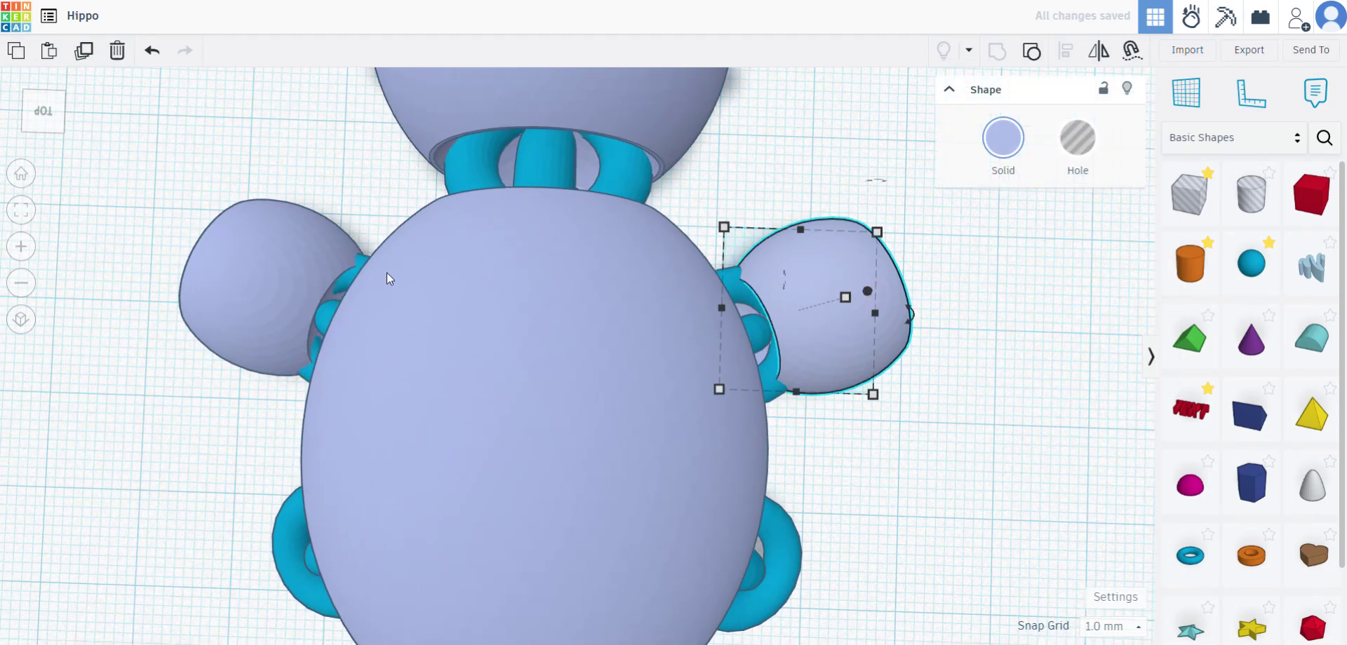
- Duplicate both front legs together and mirror the copies front to back
{"action": "left_click", "coordinate": [246, 238]}
{"action": "left_click", "coordinate": [815, 274], "text": "shift"}
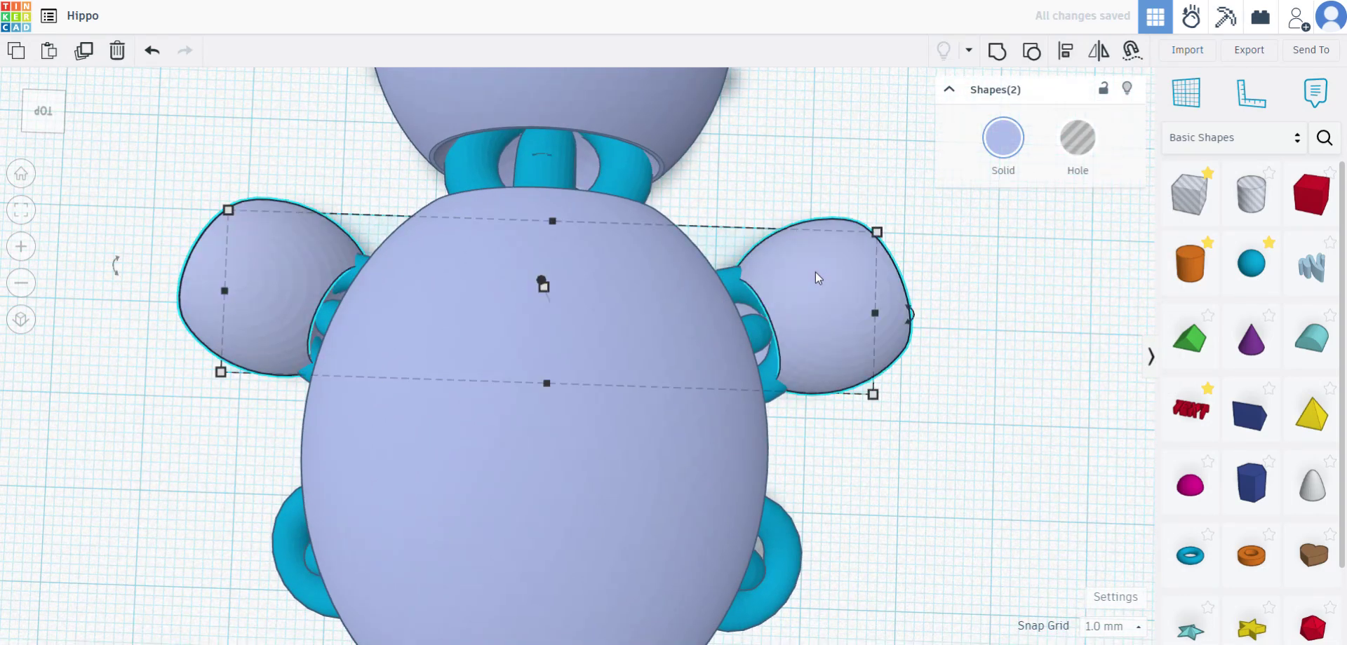
{"action": "key", "text": "f"}
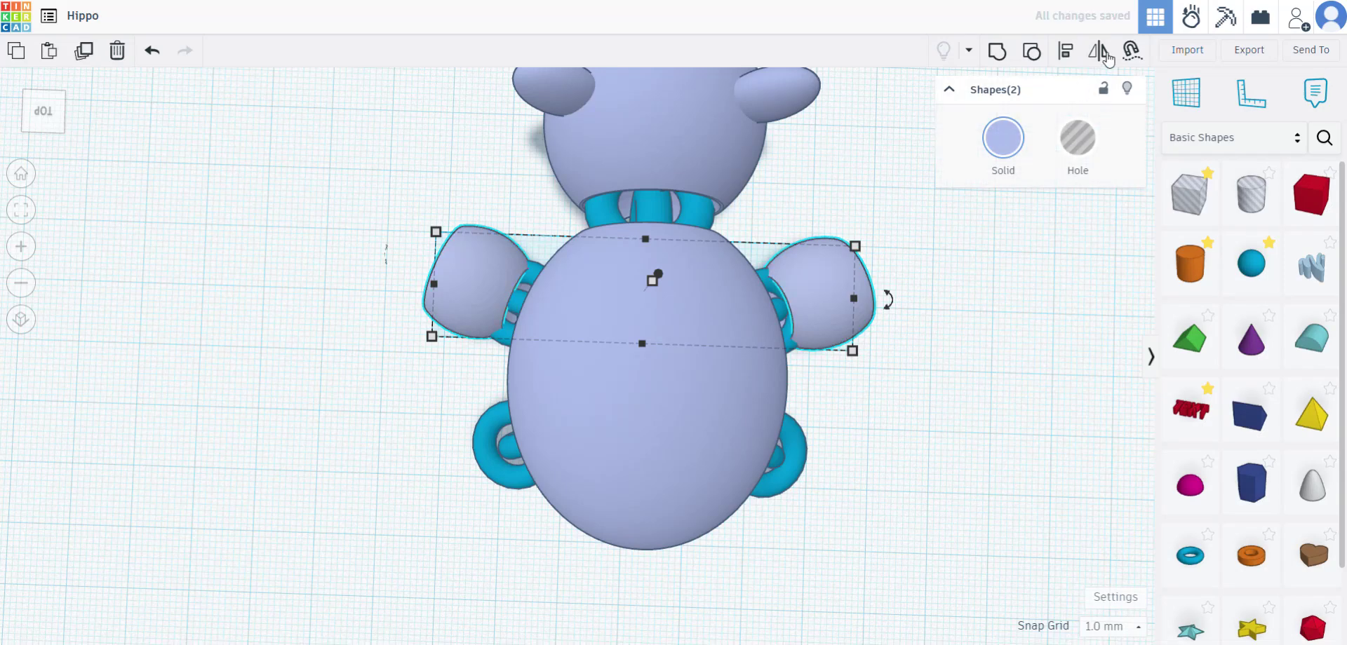
{"action": "left_click_drag", "start_coordinate": [873, 323], "coordinate": [869, 322]}
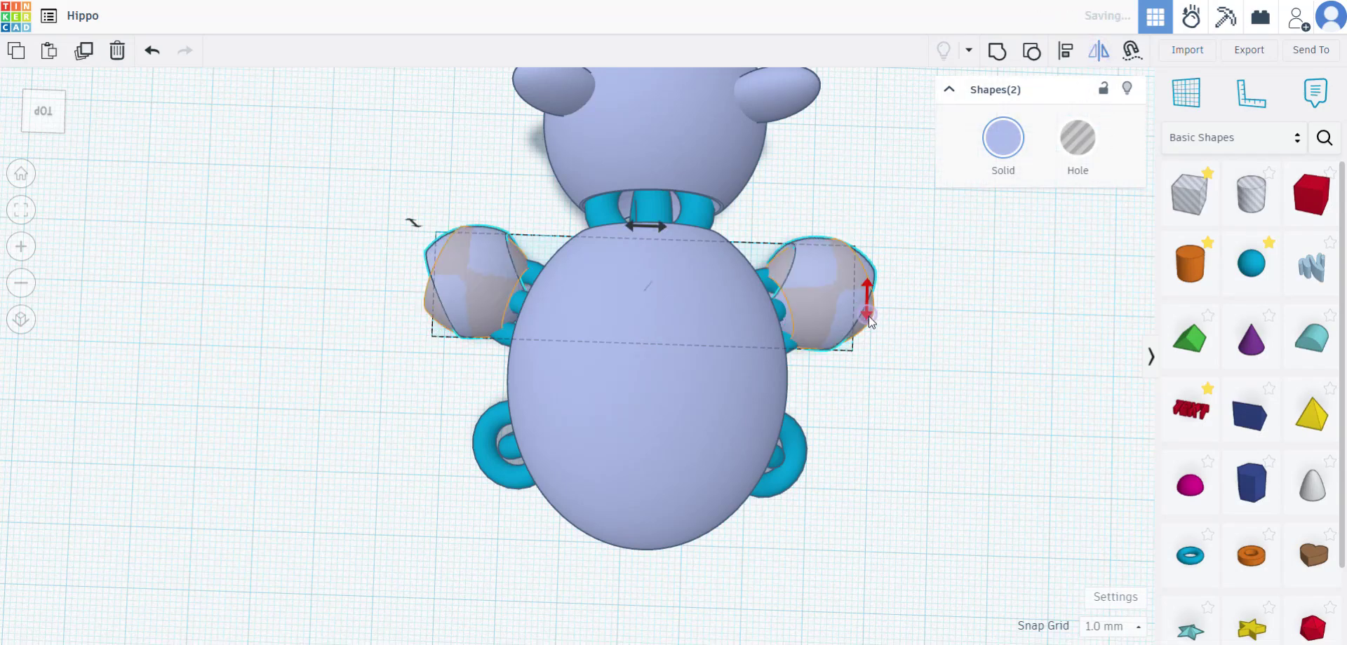
- Move the mirrored pair of legs back along the body onto the two rear ring joints
{"action": "key", "text": "Down"}
{"action": "key", "text": "Down"}
{"action": "key", "text": "Down"}
{"action": "key", "text": "Down"}
{"action": "key", "text": "Down"}
{"action": "key", "text": "Down"}
{"action": "key", "text": "Down"}
{"action": "key", "text": "Down"}
{"action": "key", "text": "Down"}
{"action": "key", "text": "Down"}
{"action": "key", "text": "Down"}
{"action": "key", "text": "Down"}
{"action": "key", "text": "Down"}
{"action": "key", "text": "Down"}
{"action": "key", "text": "Down"}
{"action": "key", "text": "Down"}
{"action": "key", "text": "Down"}
{"action": "key", "text": "Down"}
{"action": "key", "text": "Down"}
{"action": "key", "text": "Down"}
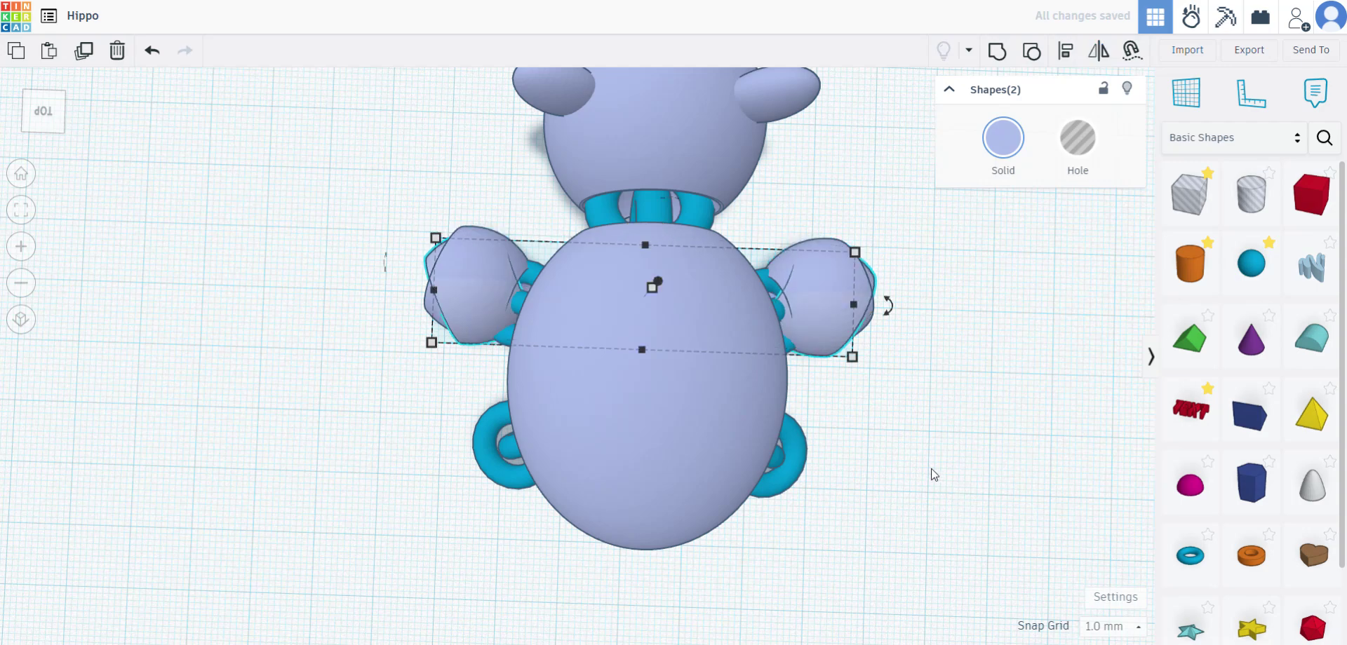
{"action": "key", "text": "Down"}
{"action": "key", "text": "Down"}
{"action": "key", "text": "Down"}
{"action": "key", "text": "Down"}
{"action": "key", "text": "Down"}
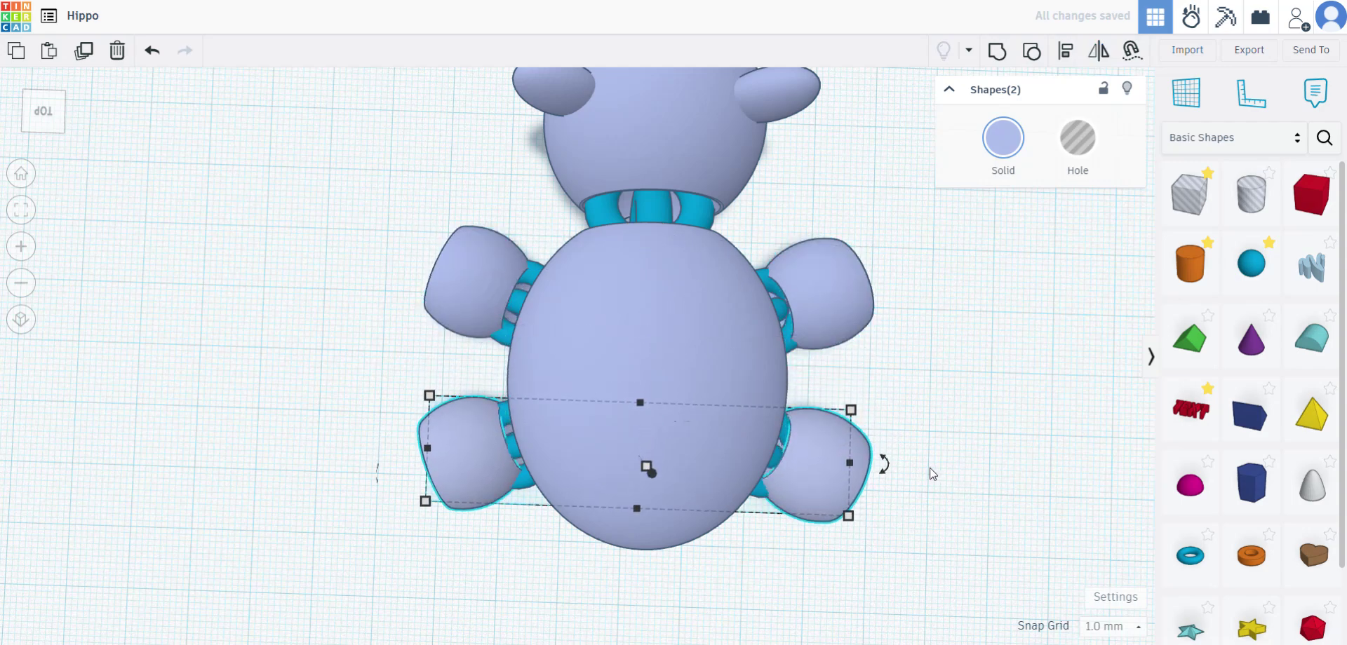
- Turn the rear legs into holes to check their fit around the rings, and make them solid again
{"action": "left_click", "coordinate": [1068, 145]}
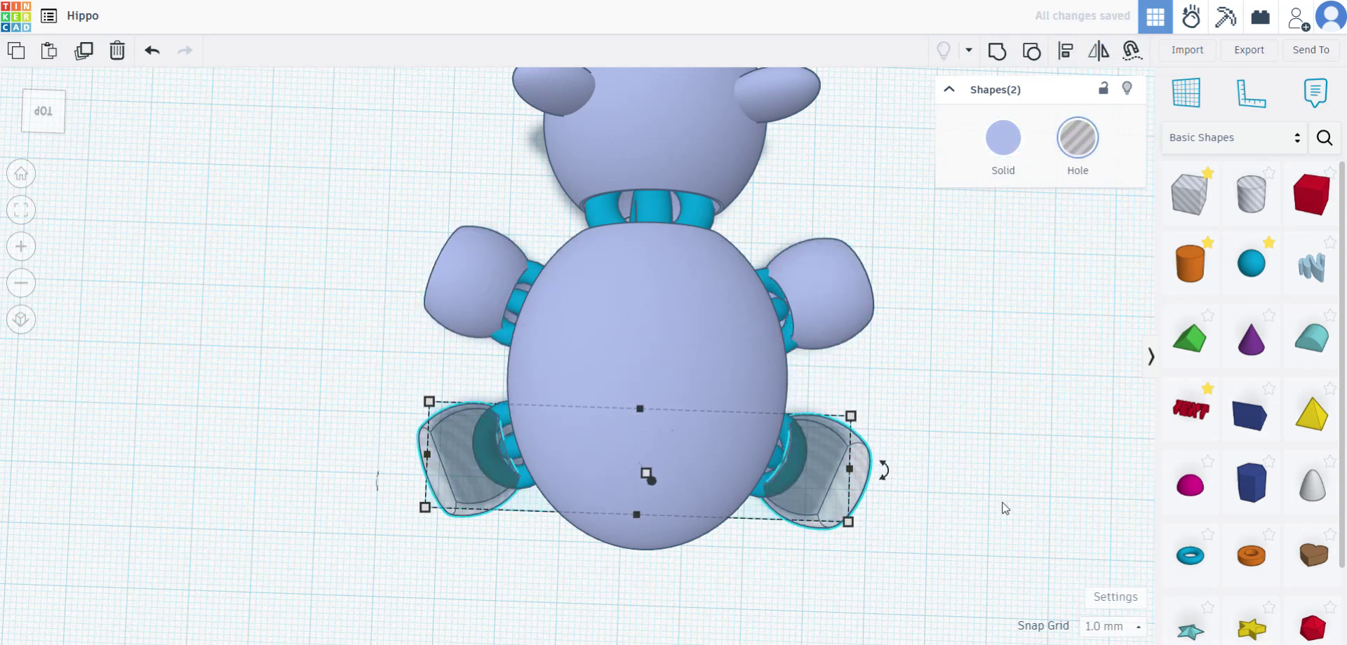
{"action": "scroll", "coordinate": [1001, 505], "scroll_direction": "up", "scroll_amount": 6}
{"action": "right_click_drag", "start_coordinate": [965, 518], "coordinate": [828, 523]}
{"action": "middle_click_drag", "start_coordinate": [769, 523], "coordinate": [854, 488]}
{"action": "right_click_drag", "start_coordinate": [789, 550], "coordinate": [975, 179]}
{"action": "left_click", "coordinate": [1003, 137]}
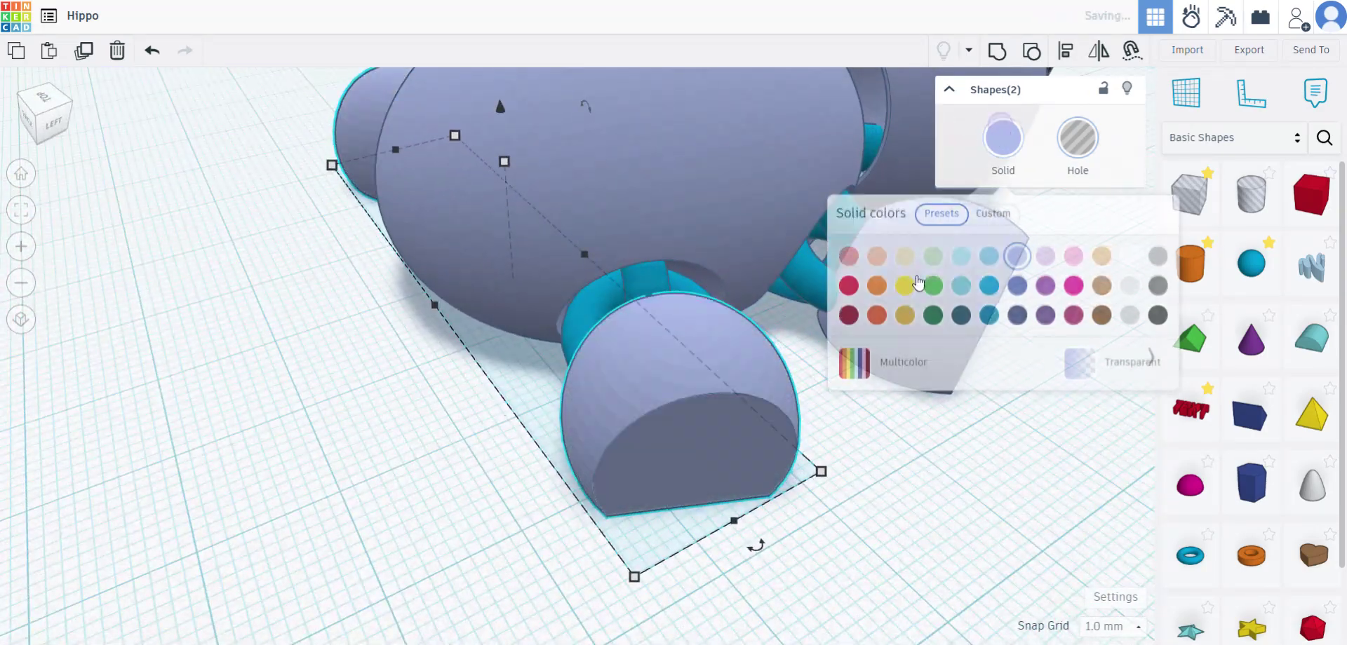
{"action": "left_click", "coordinate": [235, 375]}
- Add a sphere to the workplane behind the hippo and color it the same light periwinkle as the body
{"action": "right_click_drag", "start_coordinate": [235, 376], "coordinate": [981, 398]}
{"action": "scroll", "coordinate": [980, 398], "scroll_direction": "down", "scroll_amount": 5}
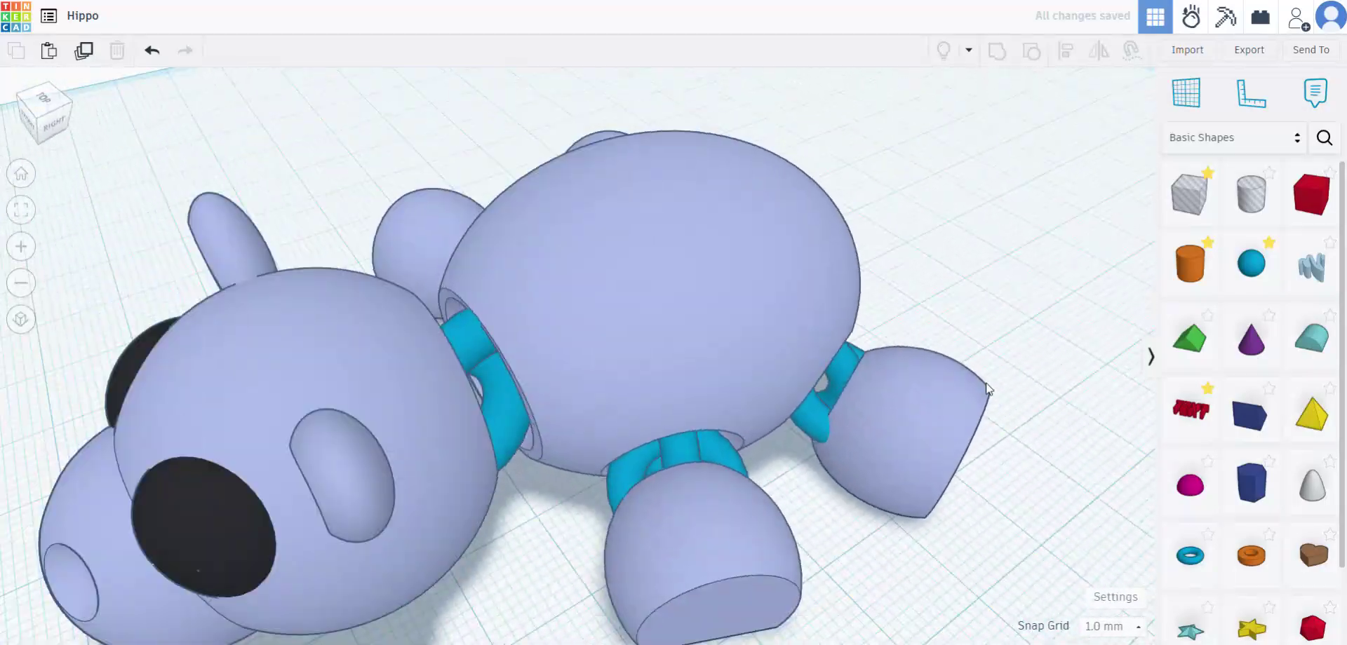
{"action": "right_click_drag", "start_coordinate": [786, 522], "coordinate": [863, 353]}
{"action": "right_click_drag", "start_coordinate": [988, 427], "coordinate": [1176, 326]}
{"action": "left_click_drag", "start_coordinate": [1254, 272], "coordinate": [864, 493]}
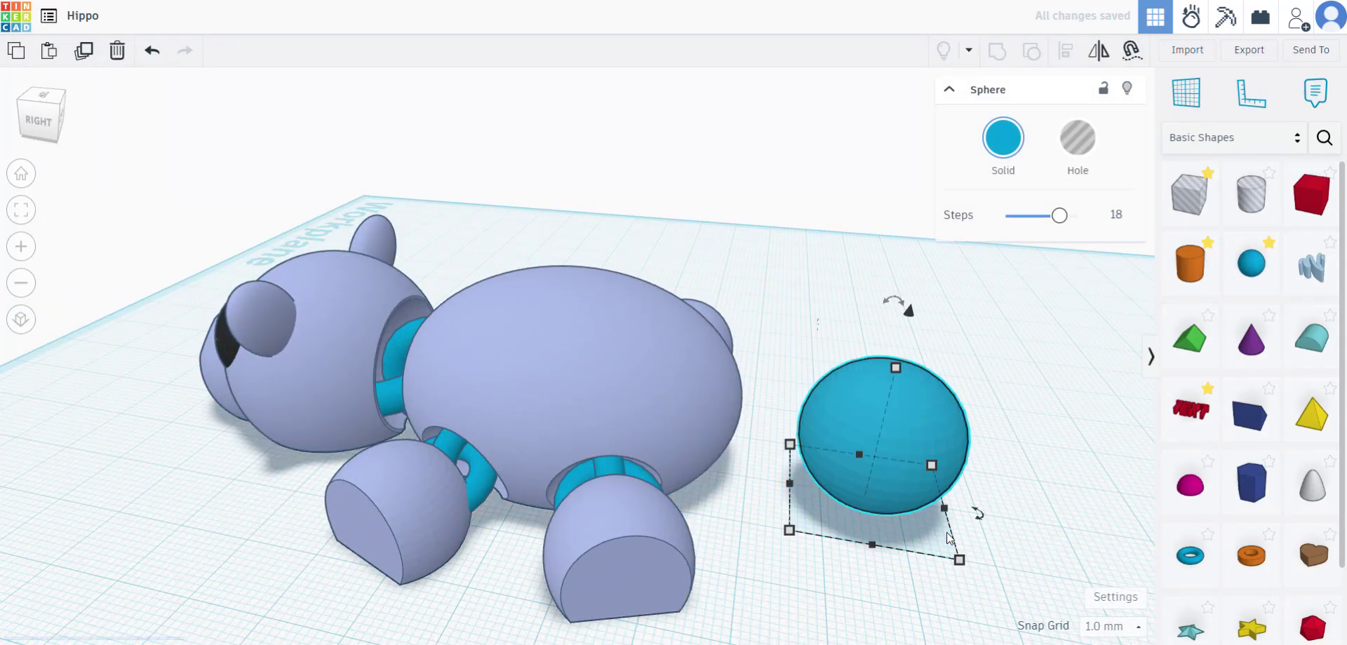
{"action": "left_click", "coordinate": [1014, 150]}
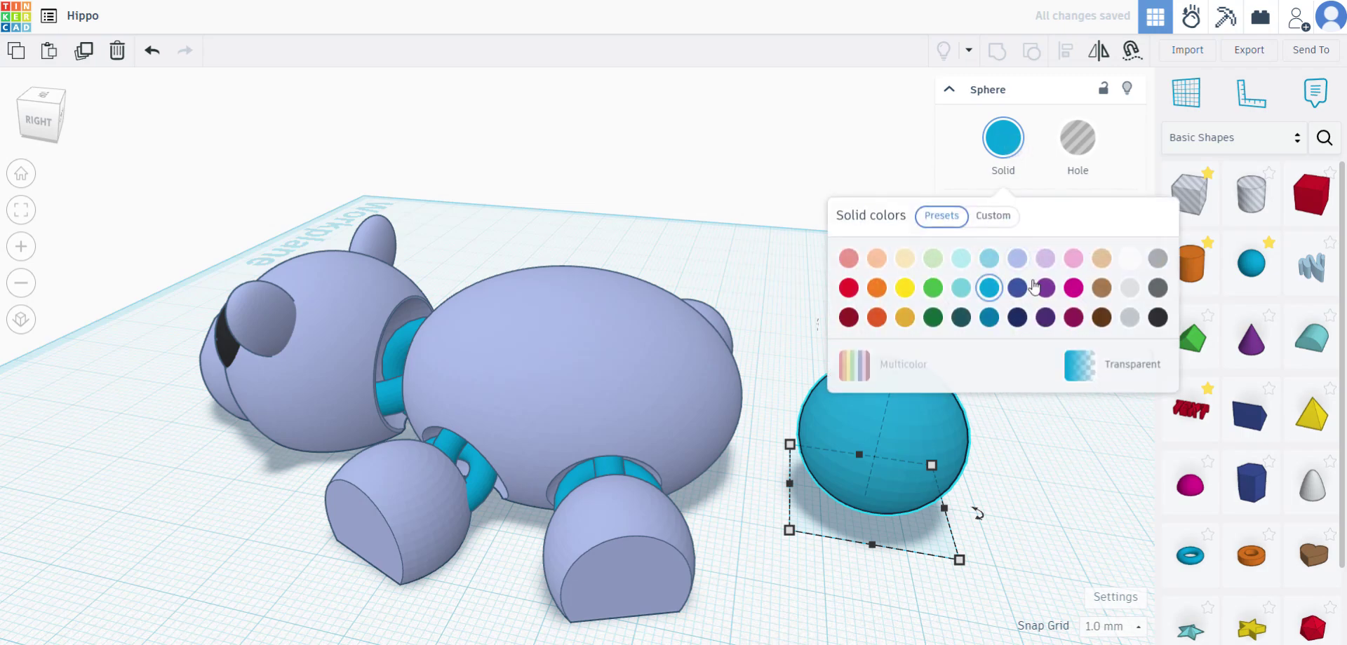
{"action": "left_click", "coordinate": [1029, 274]}
{"action": "left_click", "coordinate": [992, 574]}
{"action": "left_click", "coordinate": [933, 484]}
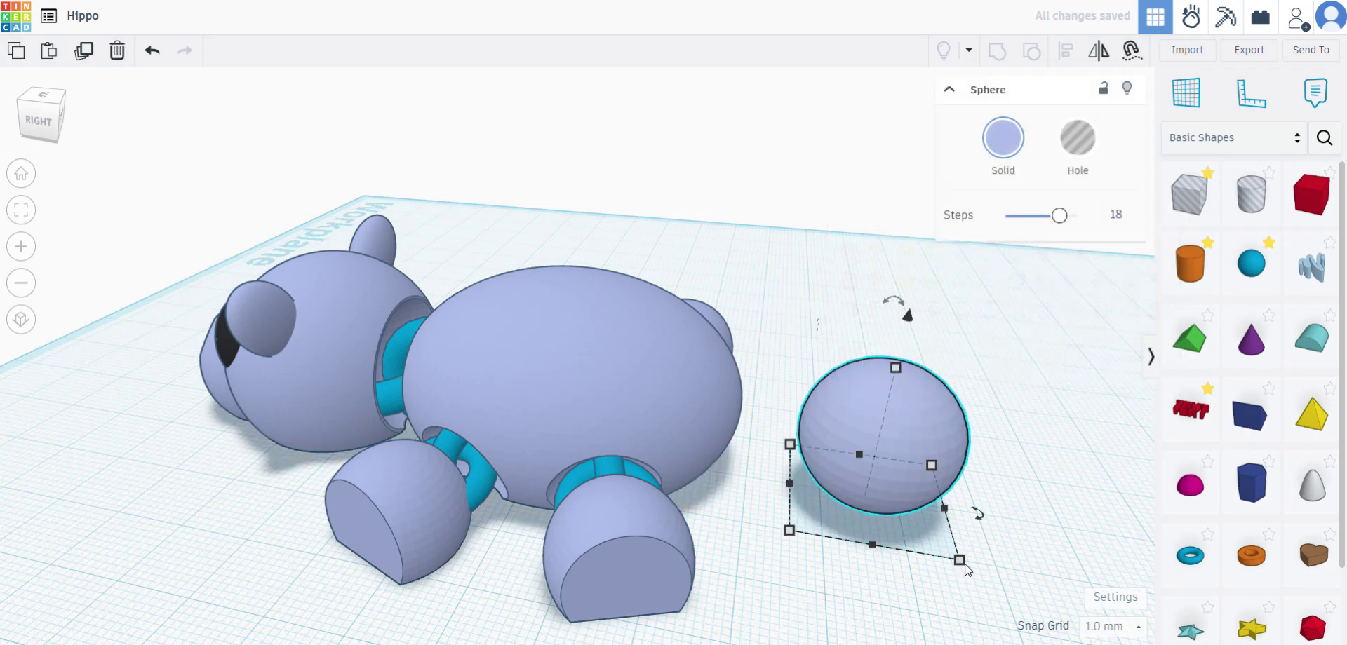
- Shrink the sphere, move it against the rear of the body and raise it 11 mm to form the tail
{"action": "left_click_drag", "start_coordinate": [956, 561], "coordinate": [879, 501]}
{"action": "left_click_drag", "start_coordinate": [844, 432], "coordinate": [734, 425]}
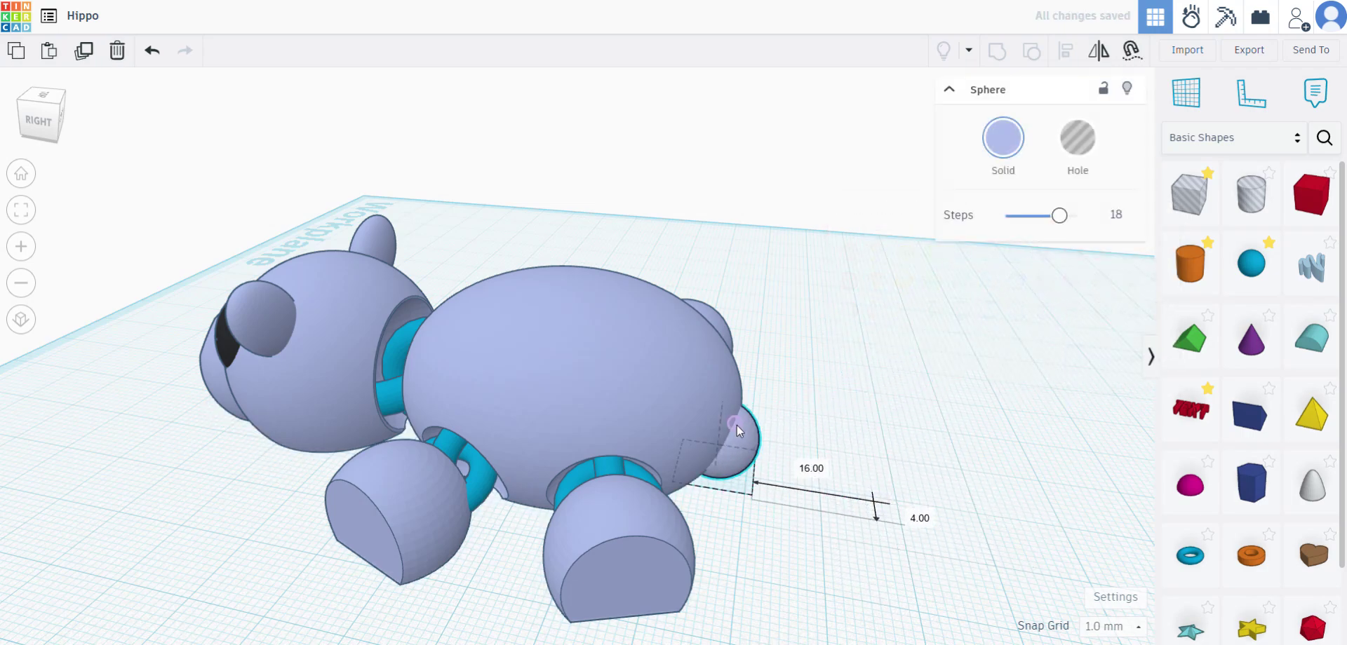
{"action": "left_click_drag", "start_coordinate": [730, 357], "coordinate": [684, 278]}
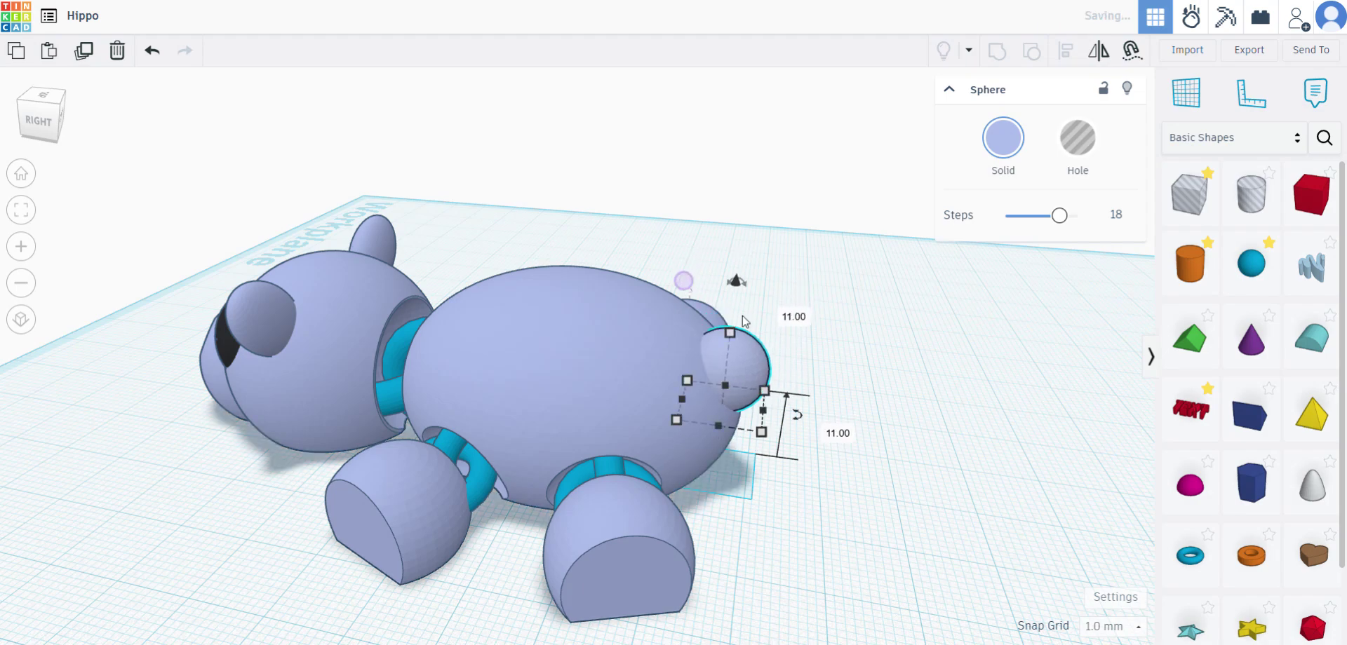
{"action": "left_click", "coordinate": [894, 466]}
- Examine the assembled hippo from behind, above and the front to check the tail, legs and joints
{"action": "right_click_drag", "start_coordinate": [894, 466], "coordinate": [389, 498]}
{"action": "left_click", "coordinate": [390, 496]}
{"action": "left_click", "coordinate": [616, 566]}
{"action": "middle_click_drag", "start_coordinate": [670, 533], "coordinate": [798, 493]}
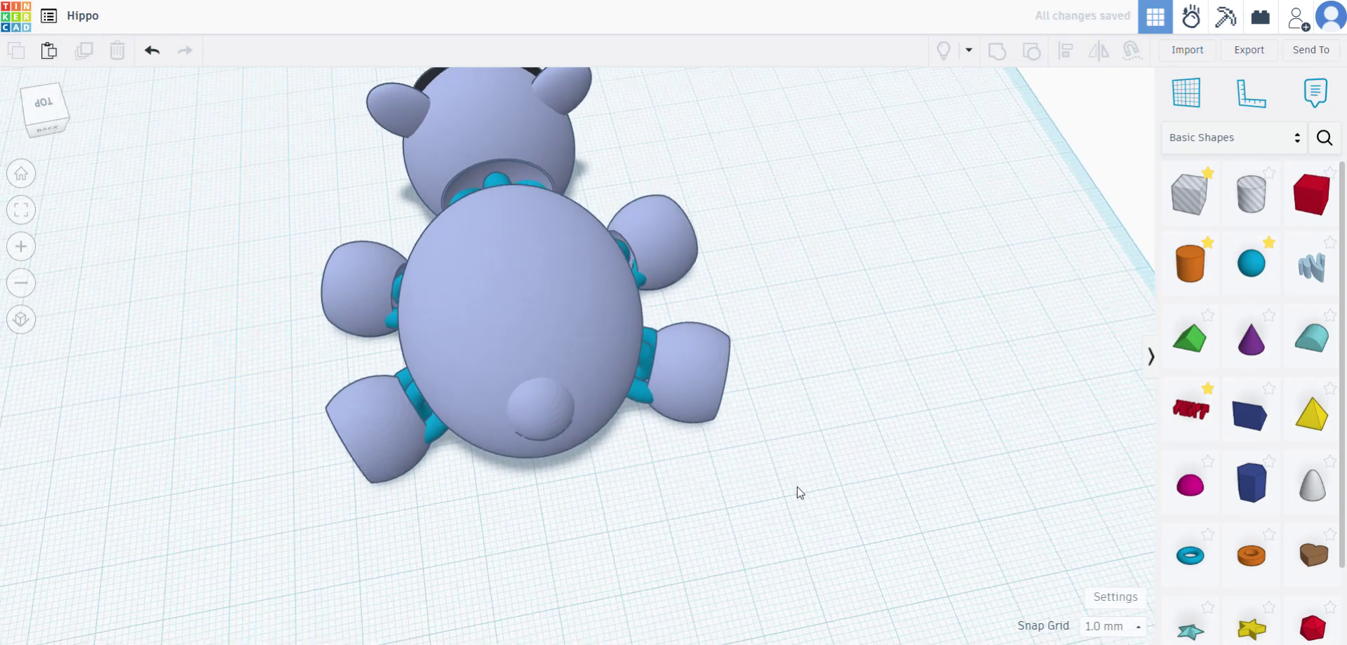
{"action": "right_click_drag", "start_coordinate": [798, 494], "coordinate": [684, 548]}
{"action": "scroll", "coordinate": [796, 520], "scroll_direction": "down", "scroll_amount": 3}
{"action": "right_click_drag", "start_coordinate": [694, 402], "coordinate": [770, 469]}
{"action": "right_click_drag", "start_coordinate": [695, 496], "coordinate": [770, 501]}
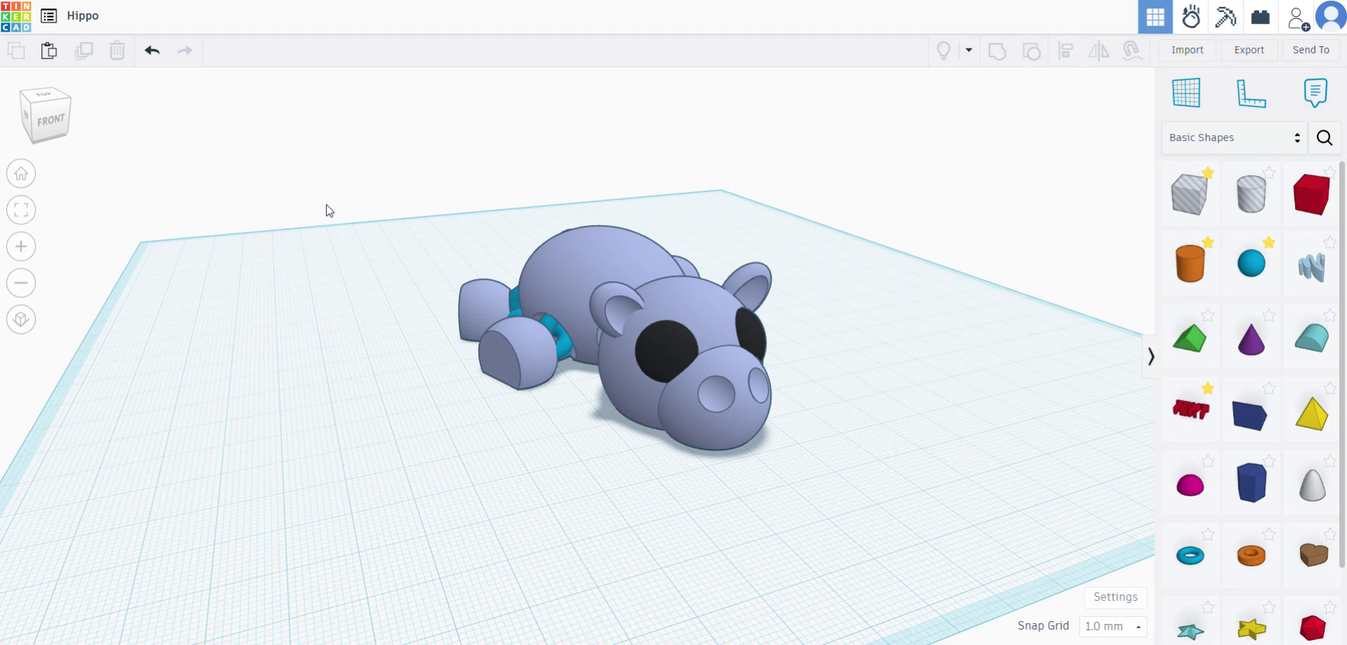
{"action": "right_click_drag", "start_coordinate": [319, 309], "coordinate": [386, 309]}
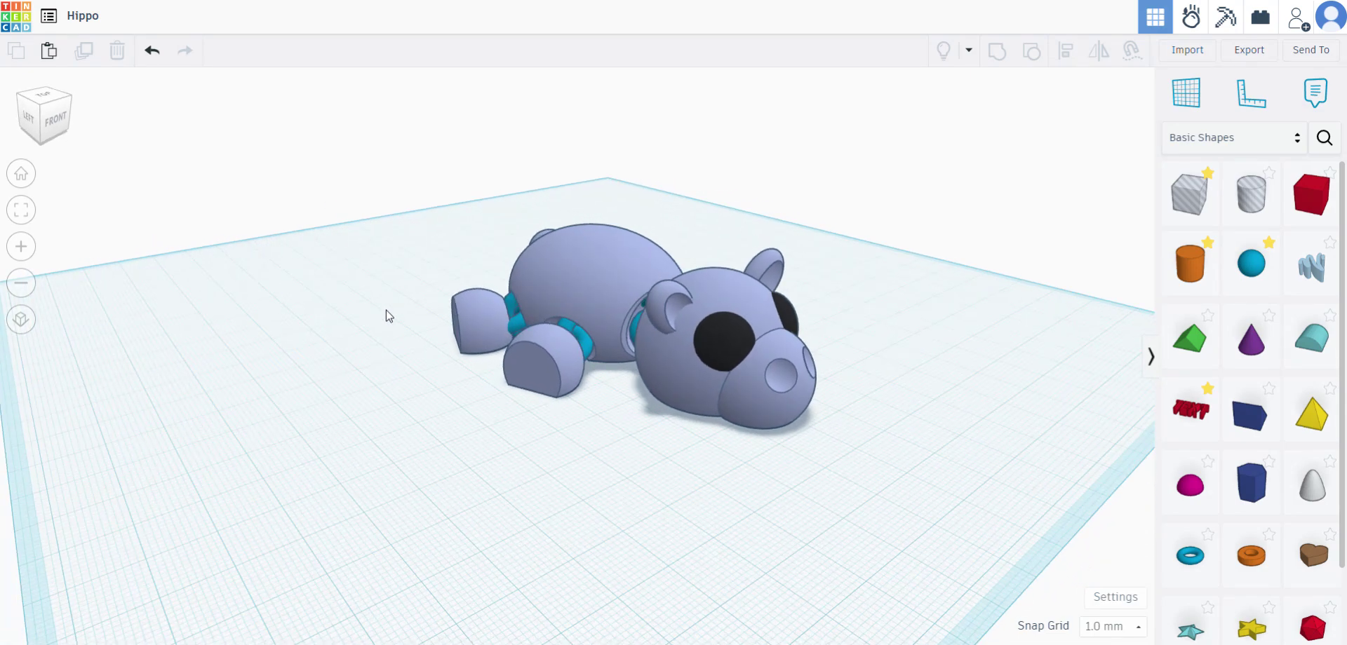